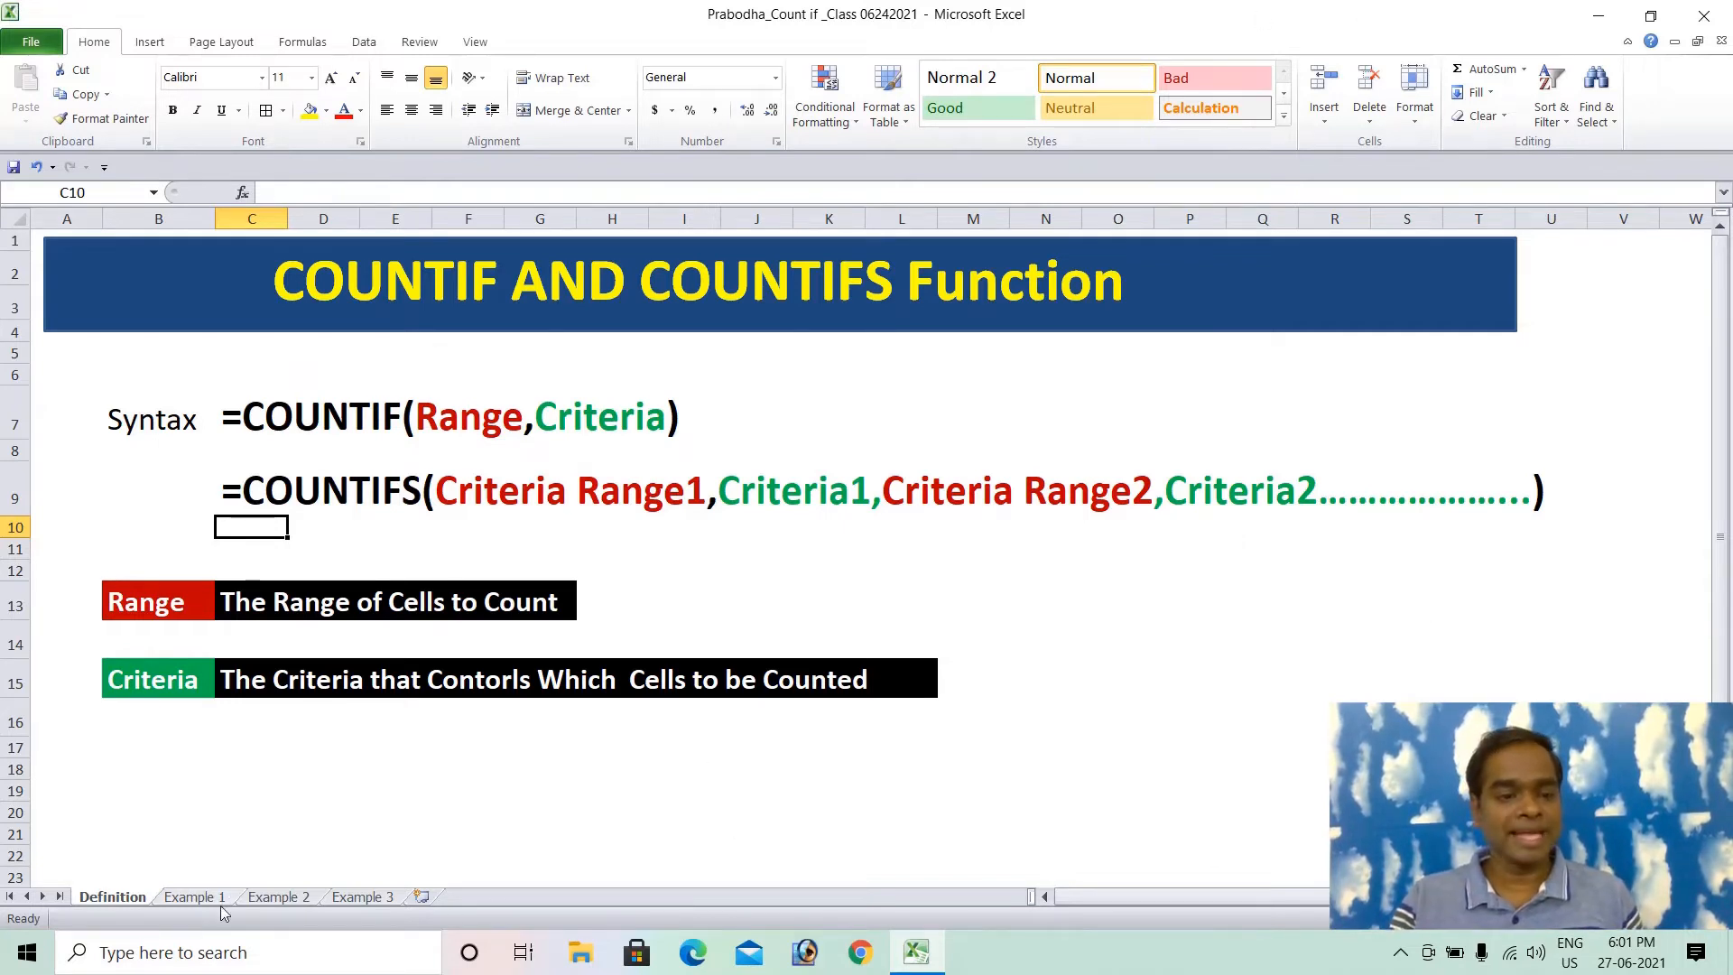
On the Example 1 sheet, begin a COUNTIF formula in H5 with the sales figures D5:D14 as its range
{"action": "left_click", "coordinate": [194, 896]}
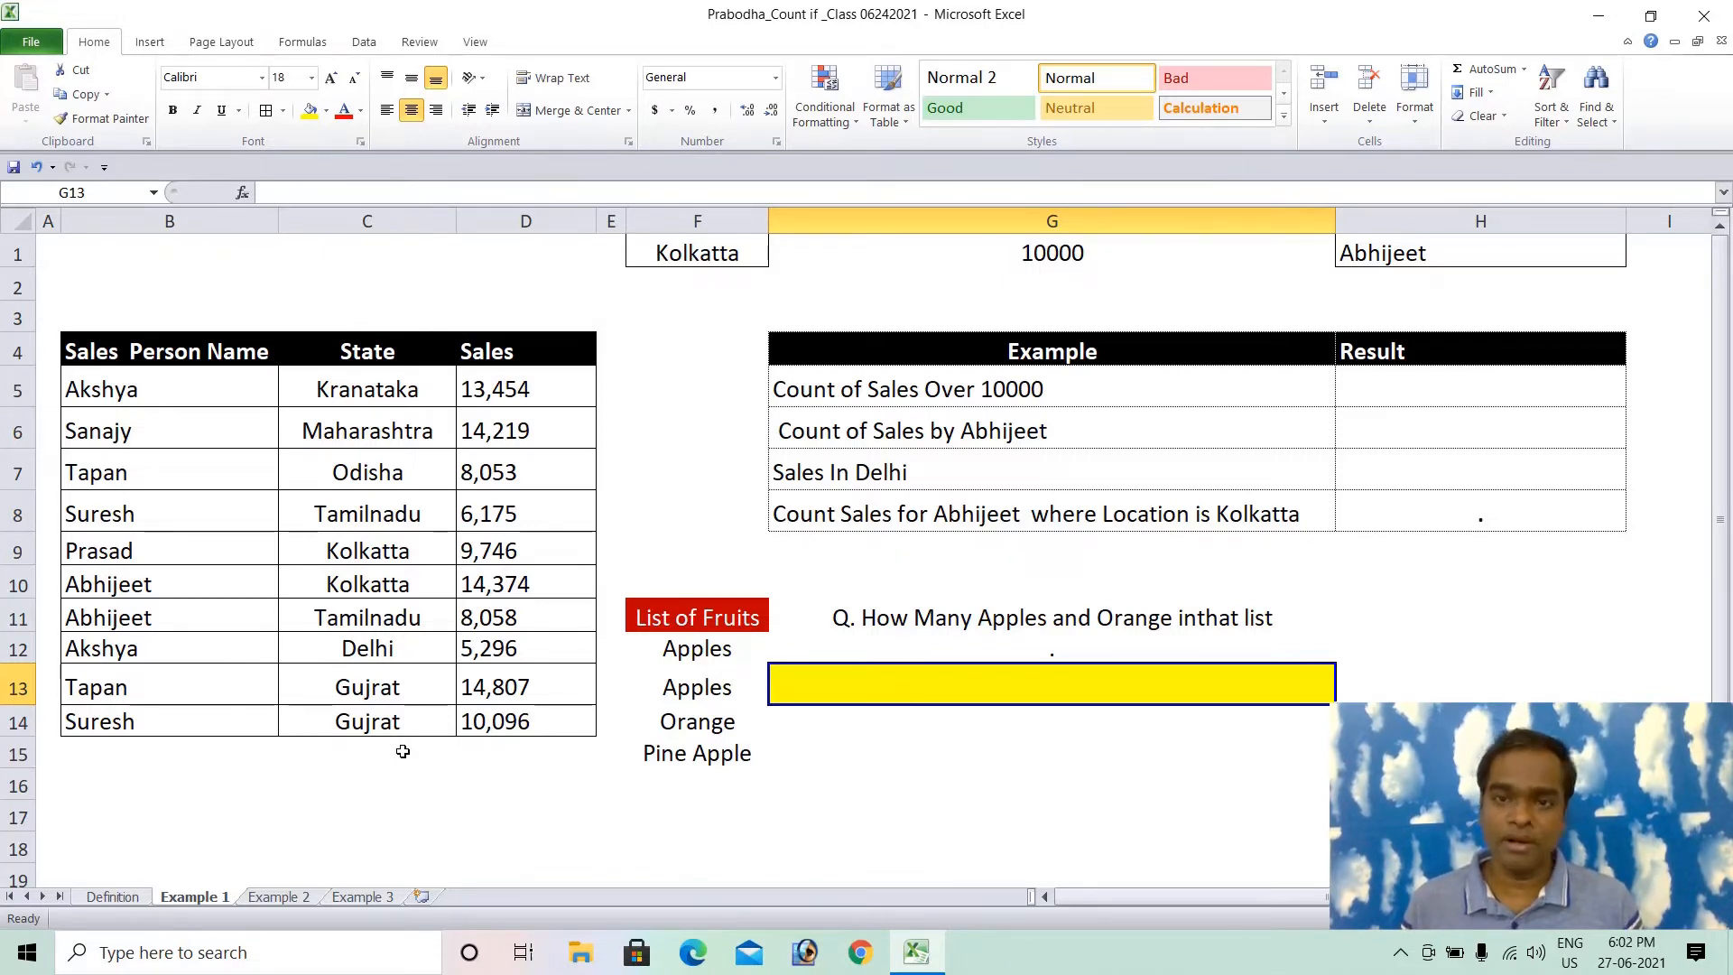
{"action": "left_click", "coordinate": [1370, 398]}
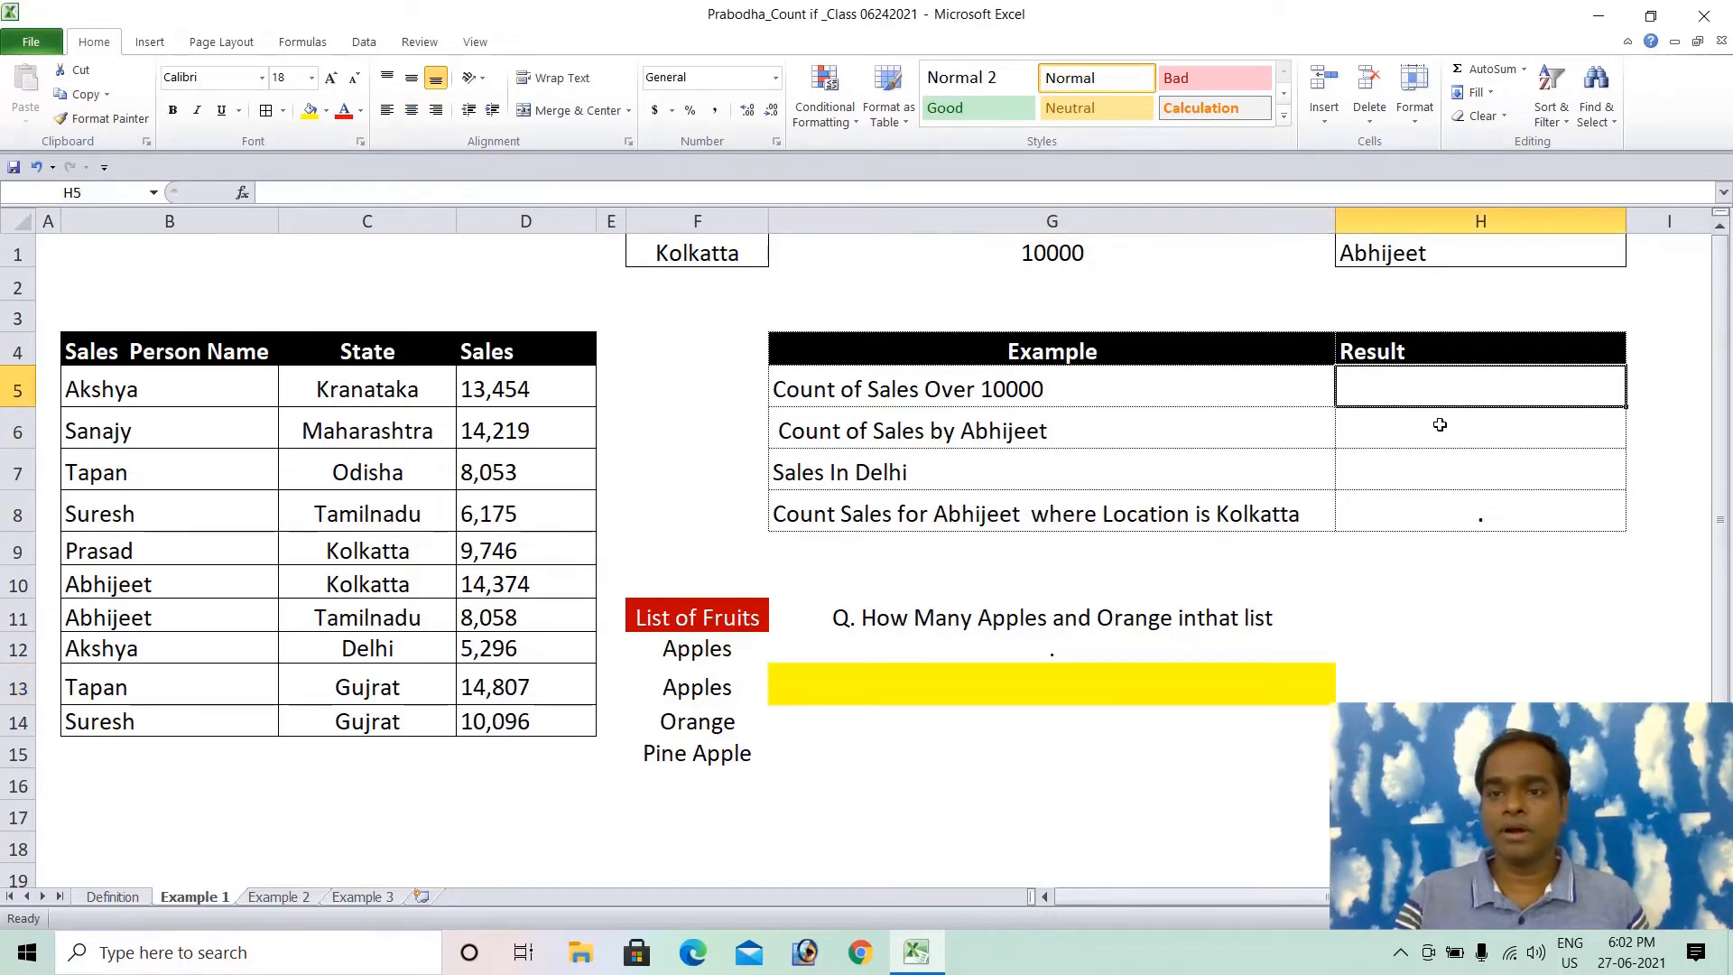
{"action": "type", "text": "=cou"}
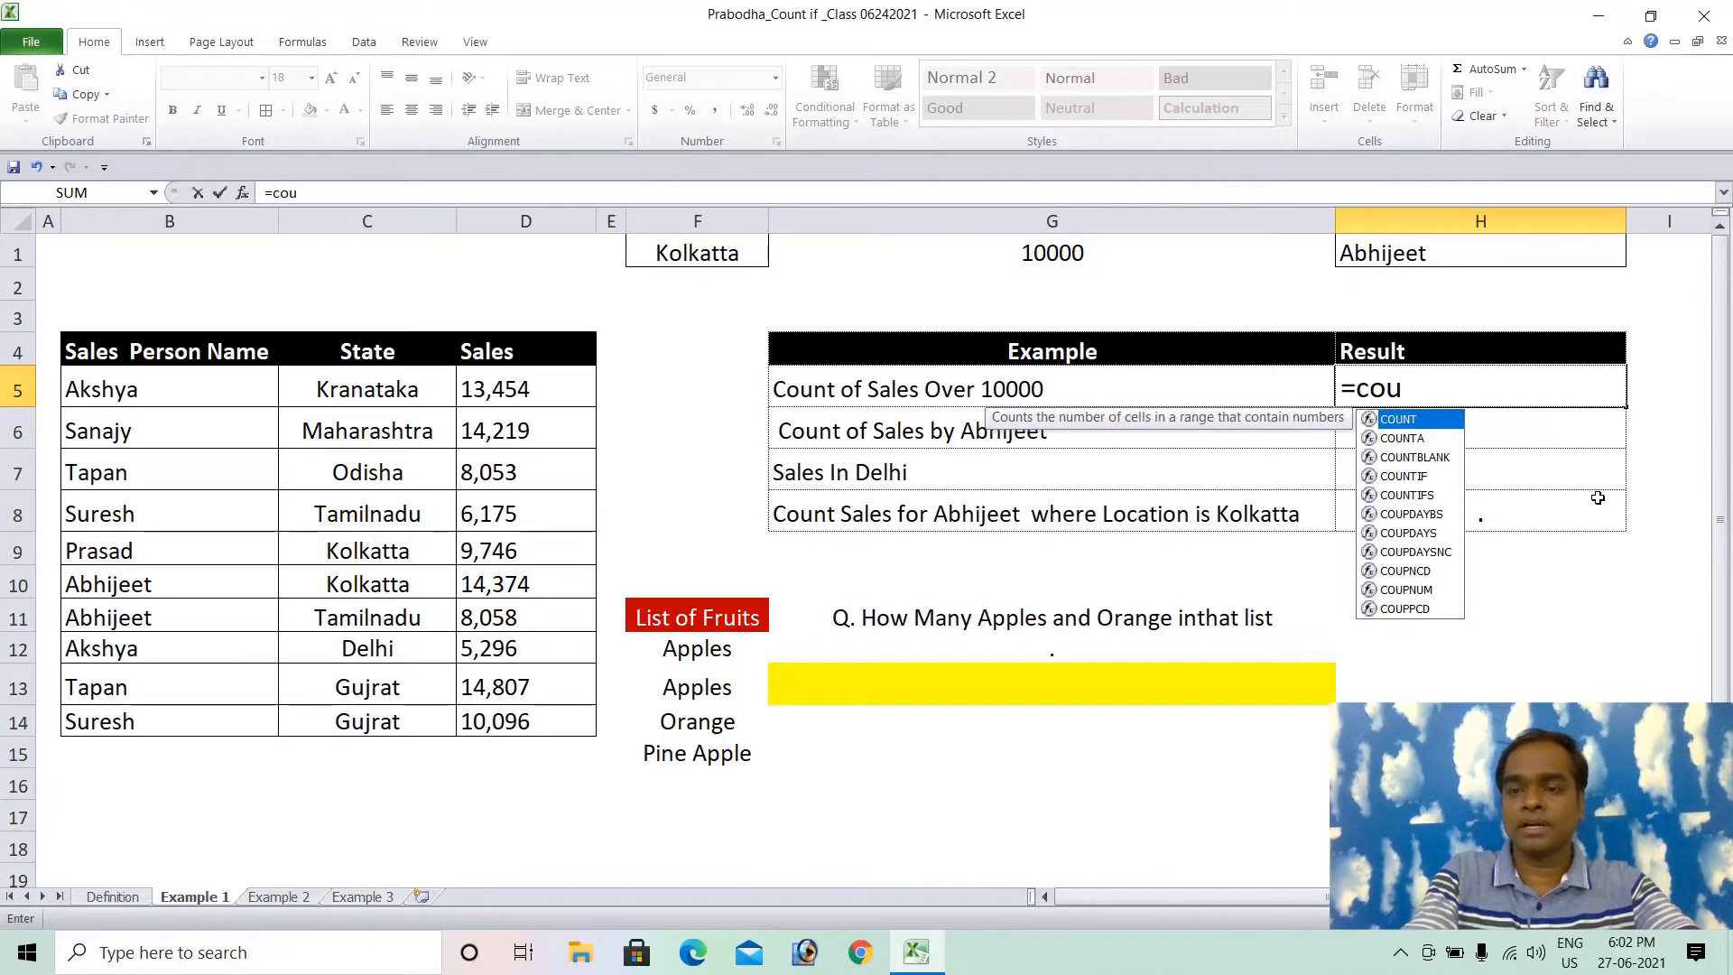
{"action": "type", "text": "ntif"}
{"action": "key", "text": "Tab"}
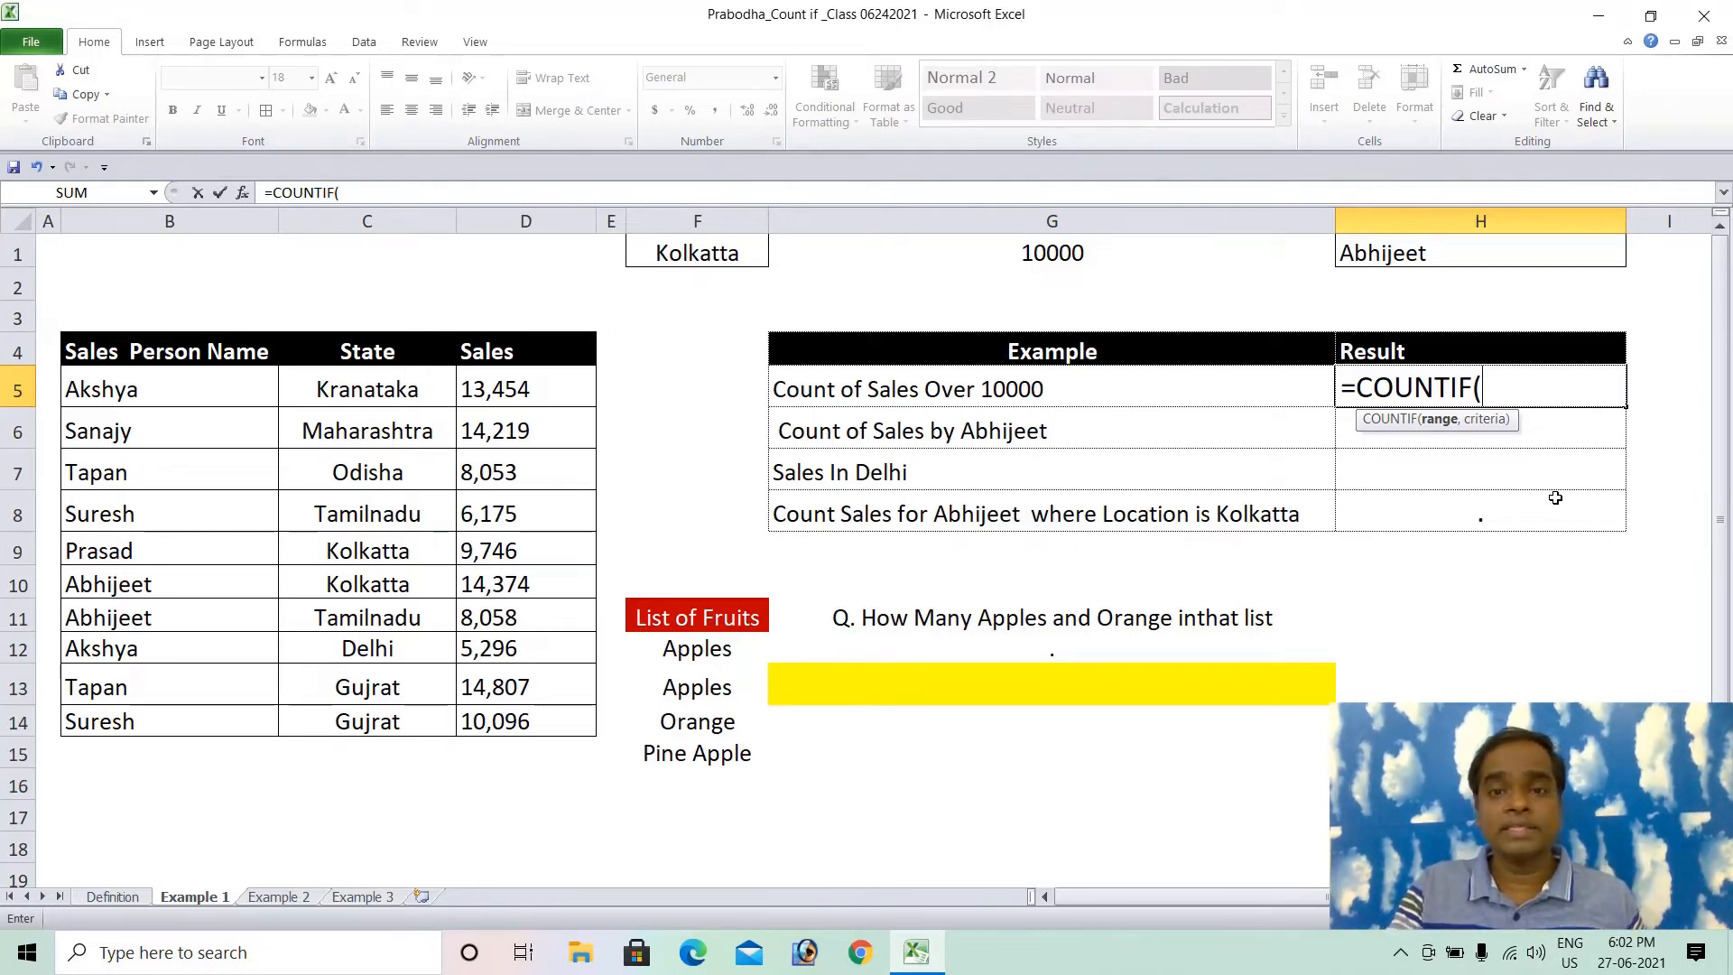
{"action": "left_click", "coordinate": [533, 376]}
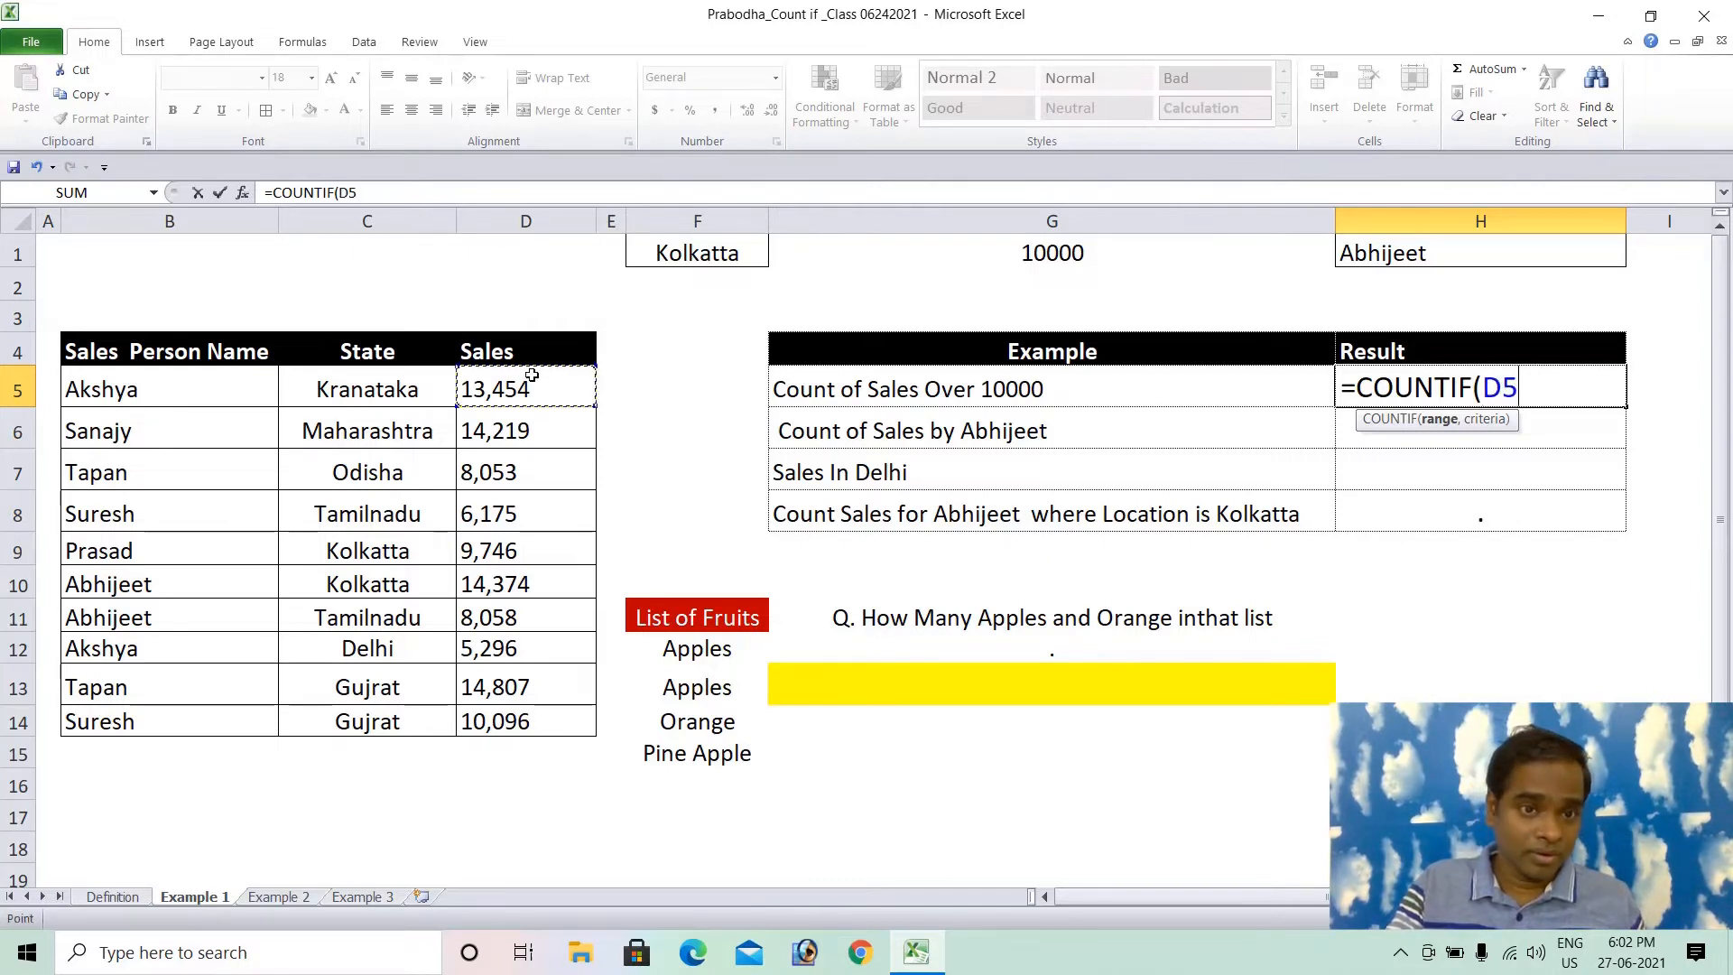
{"action": "left_click_drag", "start_coordinate": [533, 377], "coordinate": [524, 714]}
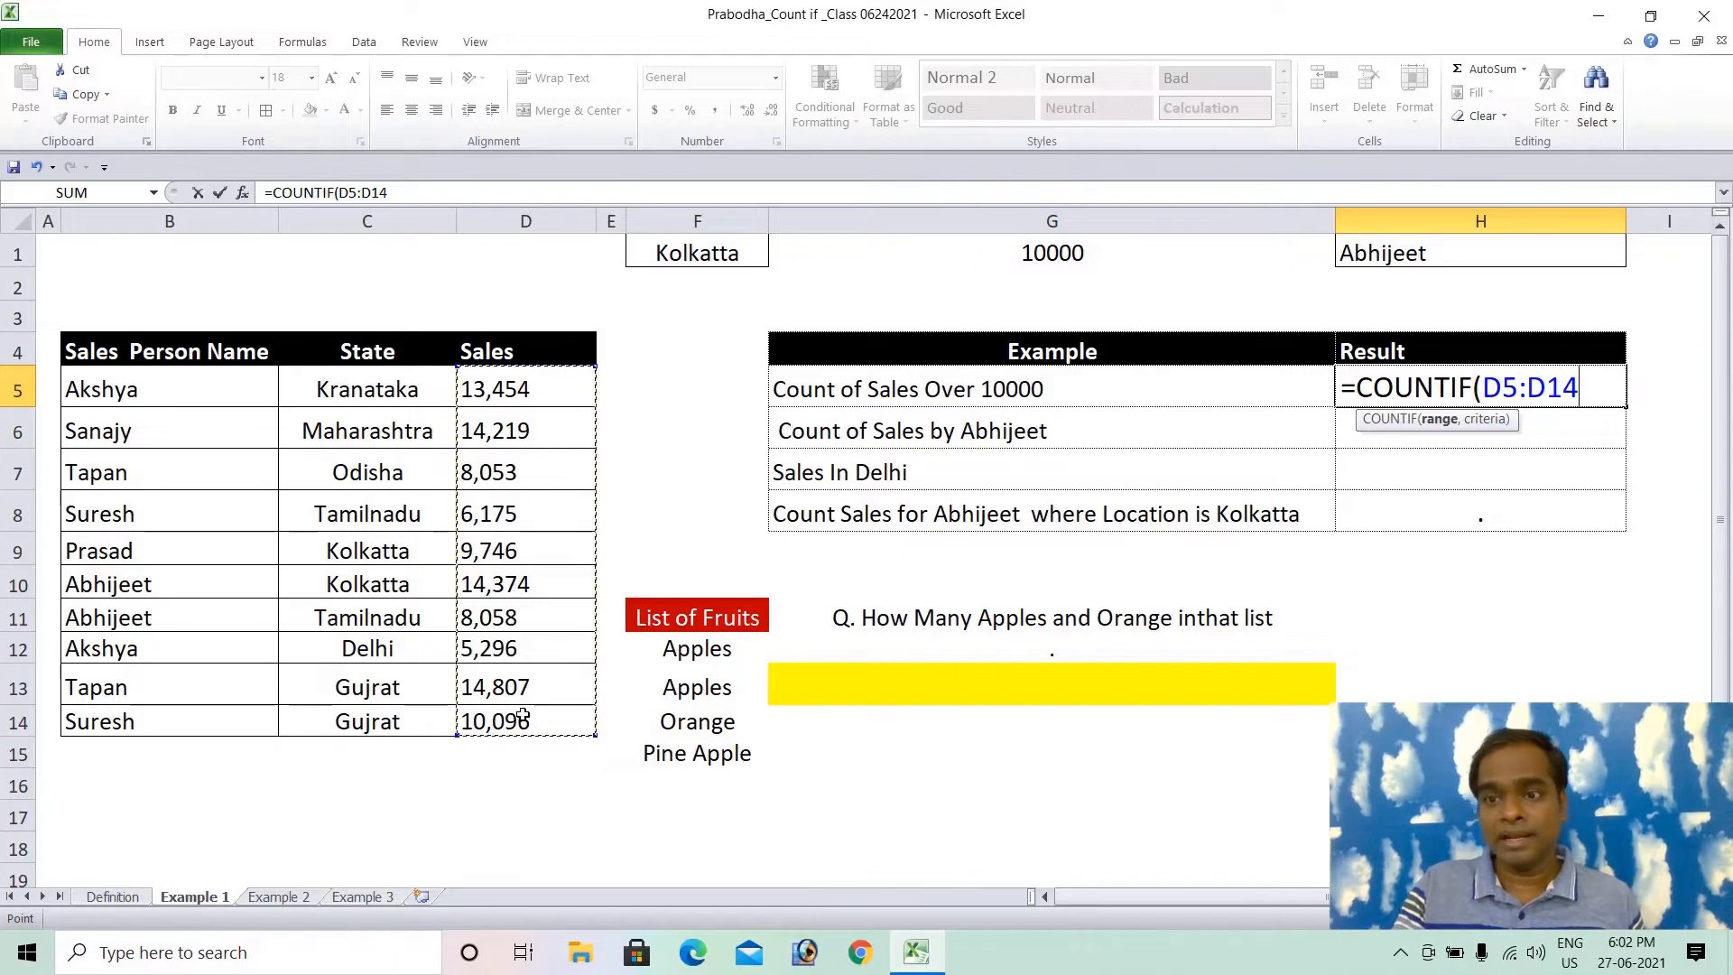
{"action": "type", "text": ","}
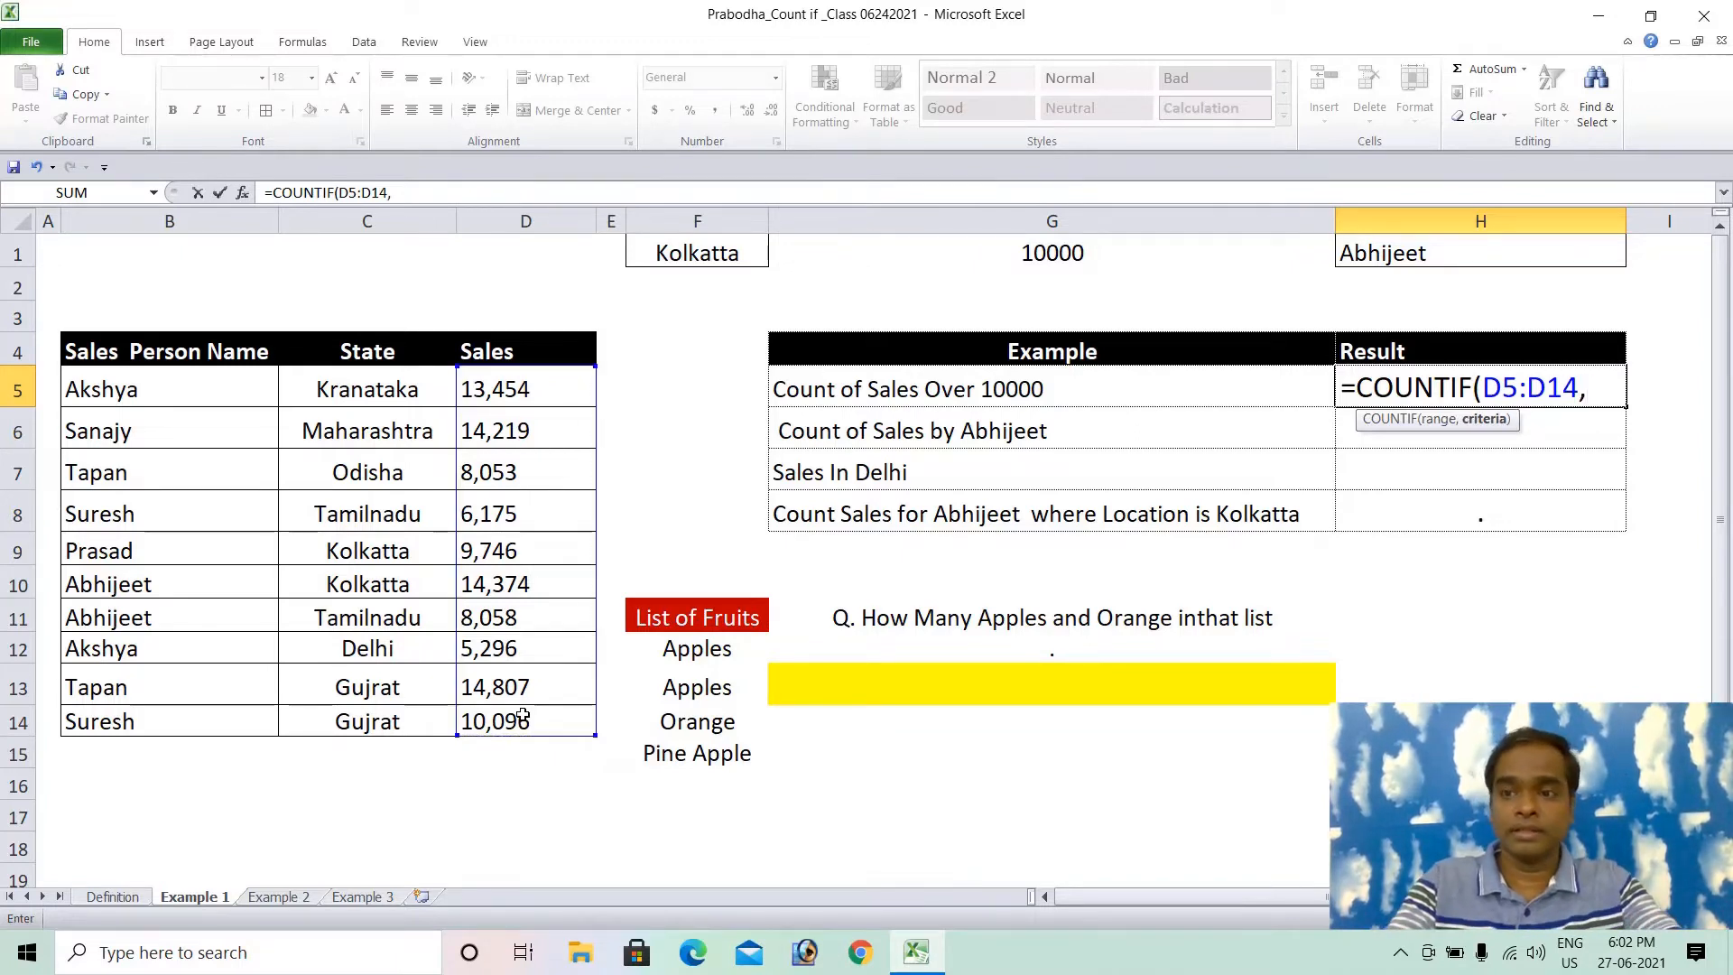
Complete the H5 formula with the quoted criterion ">10000" to count sales over 10000
{"action": "type", "text": ">"}
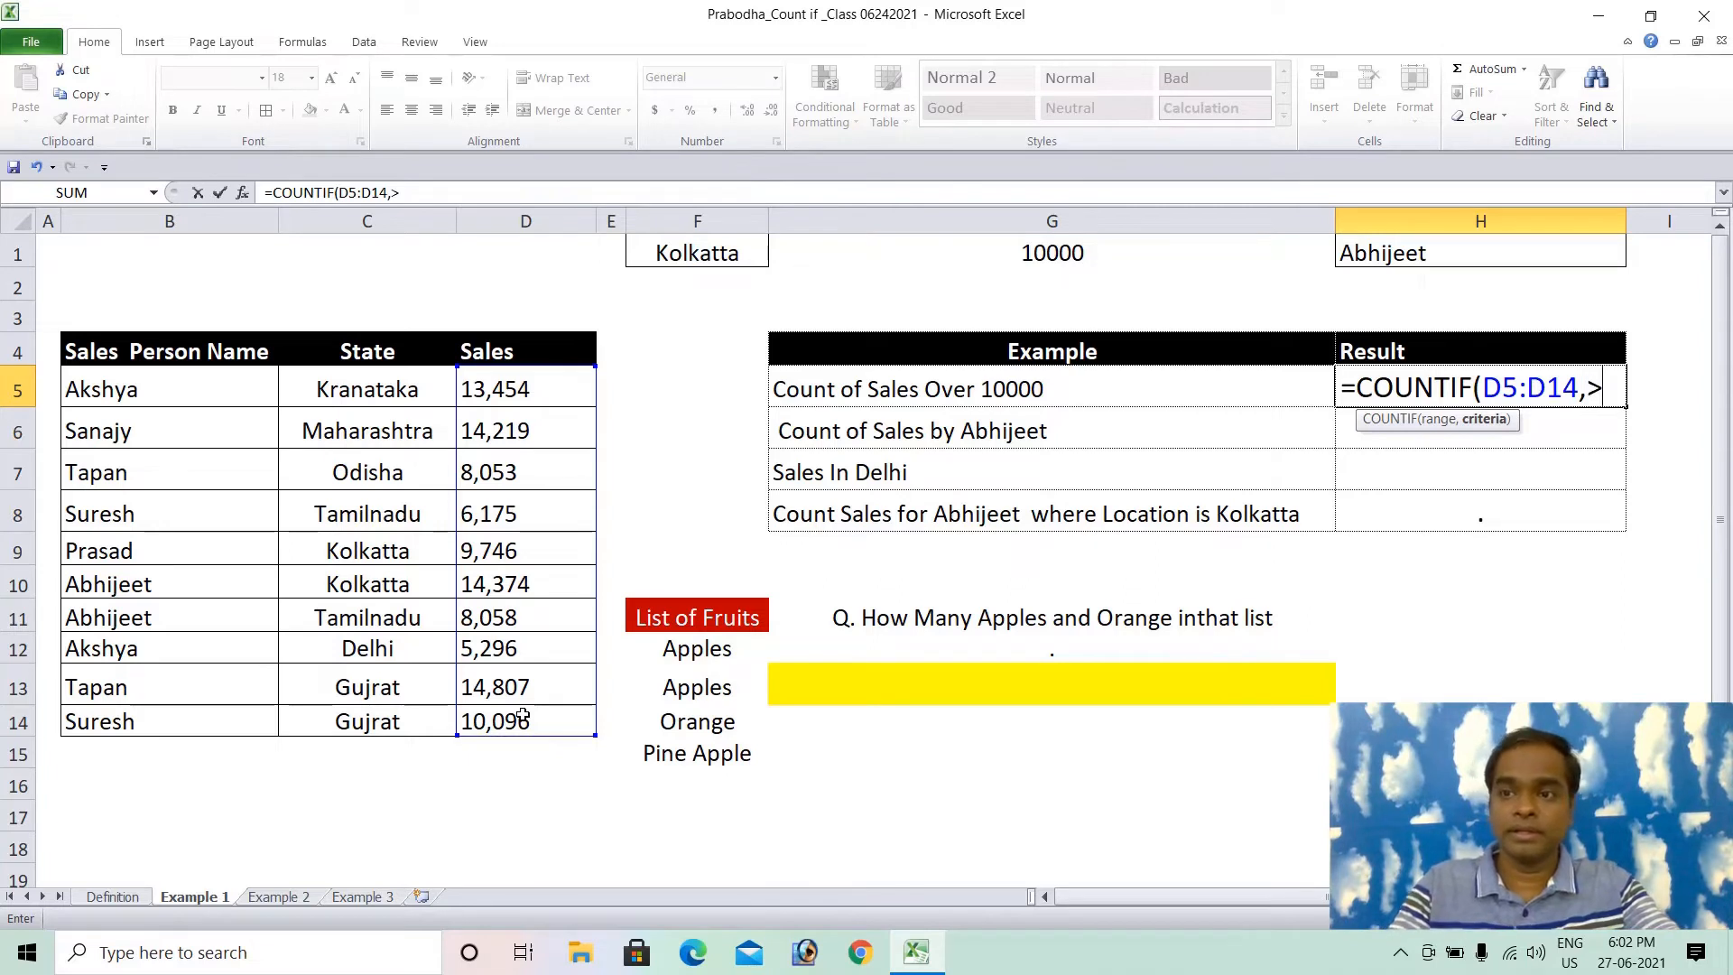
{"action": "type", "text": "100"}
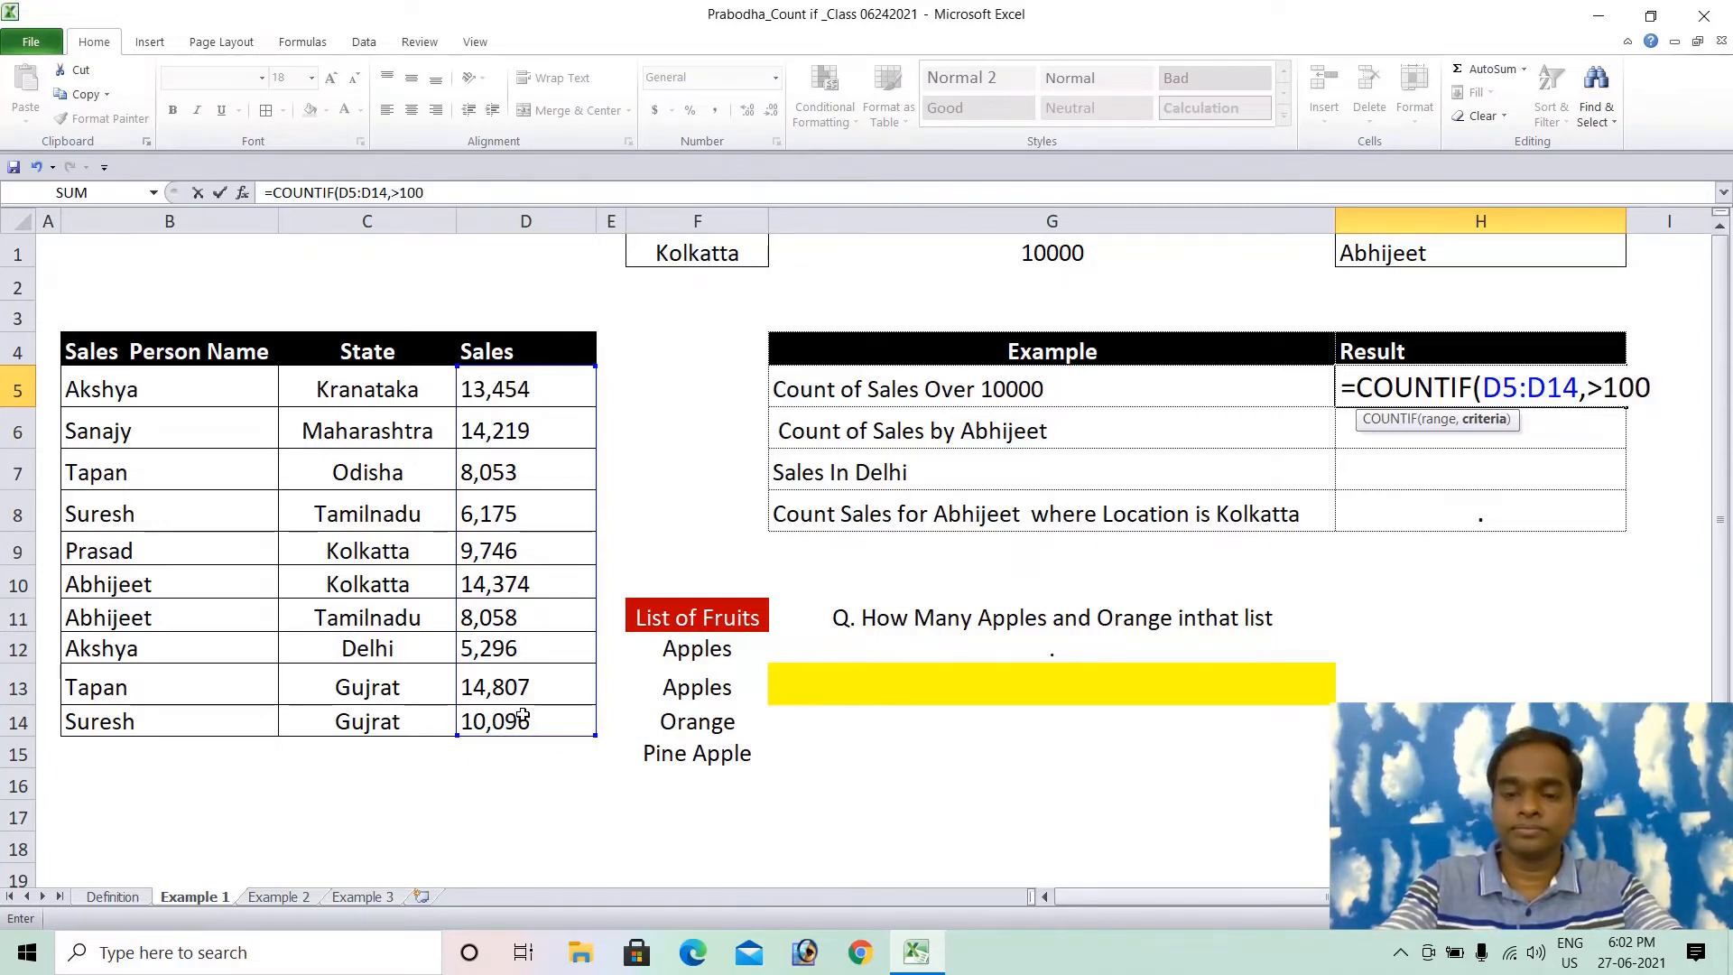
{"action": "type", "text": "00"}
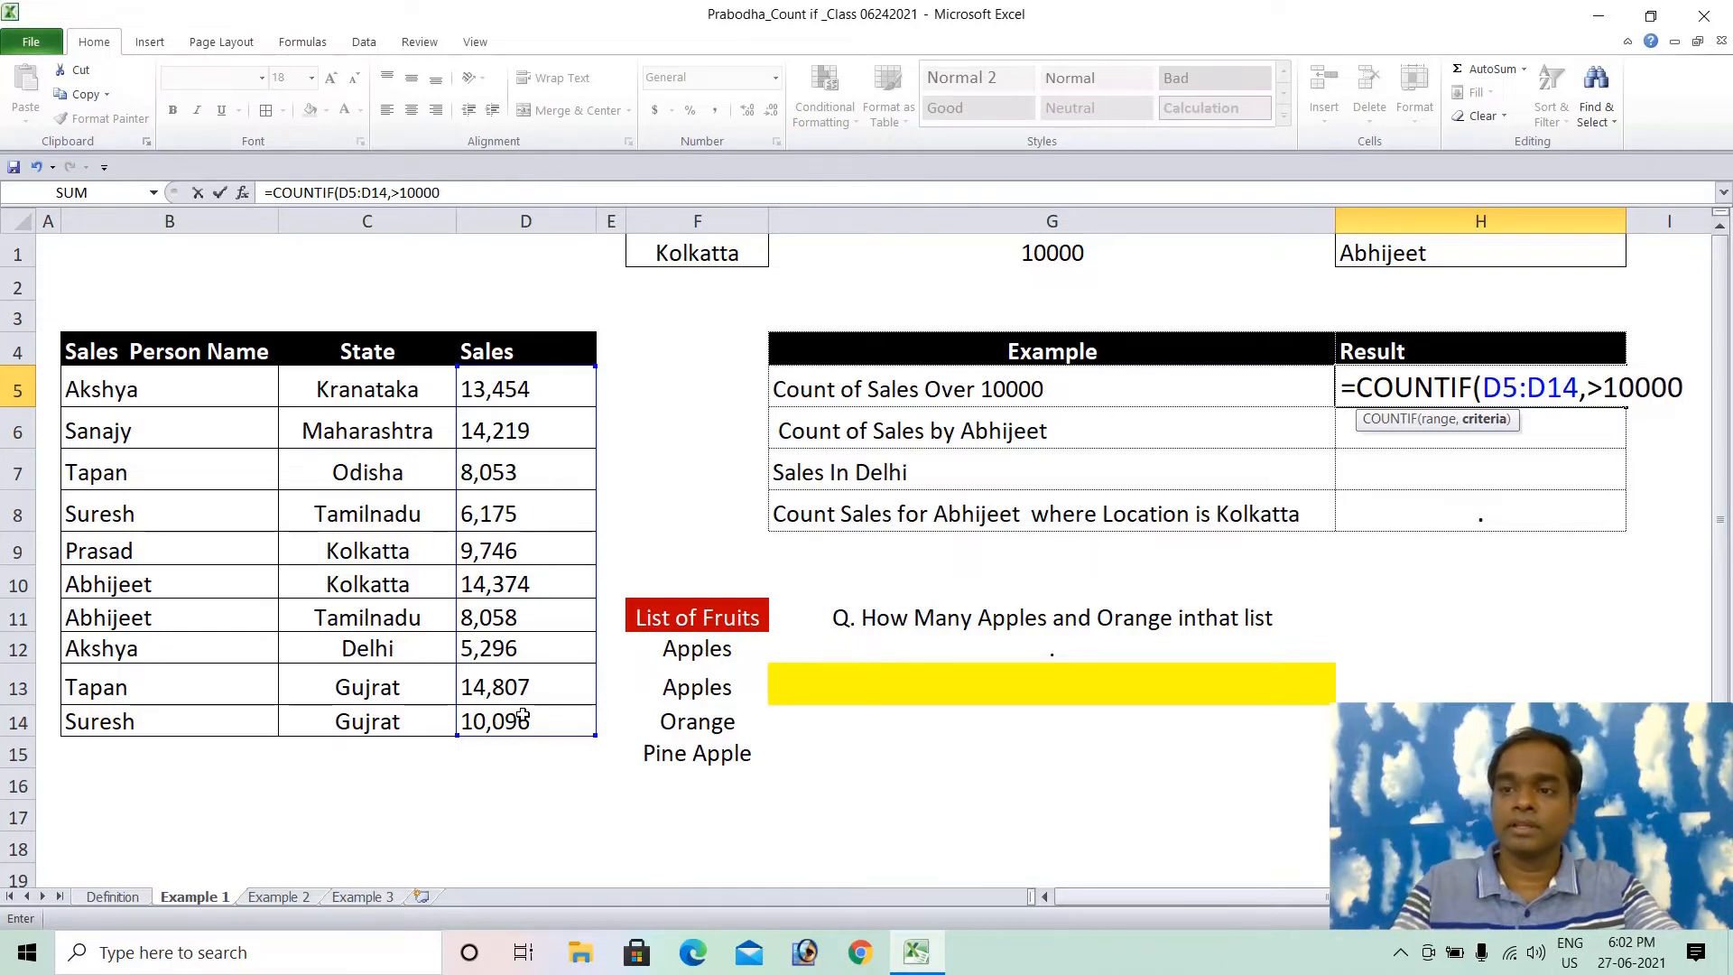
{"action": "left_click", "coordinate": [1594, 387]}
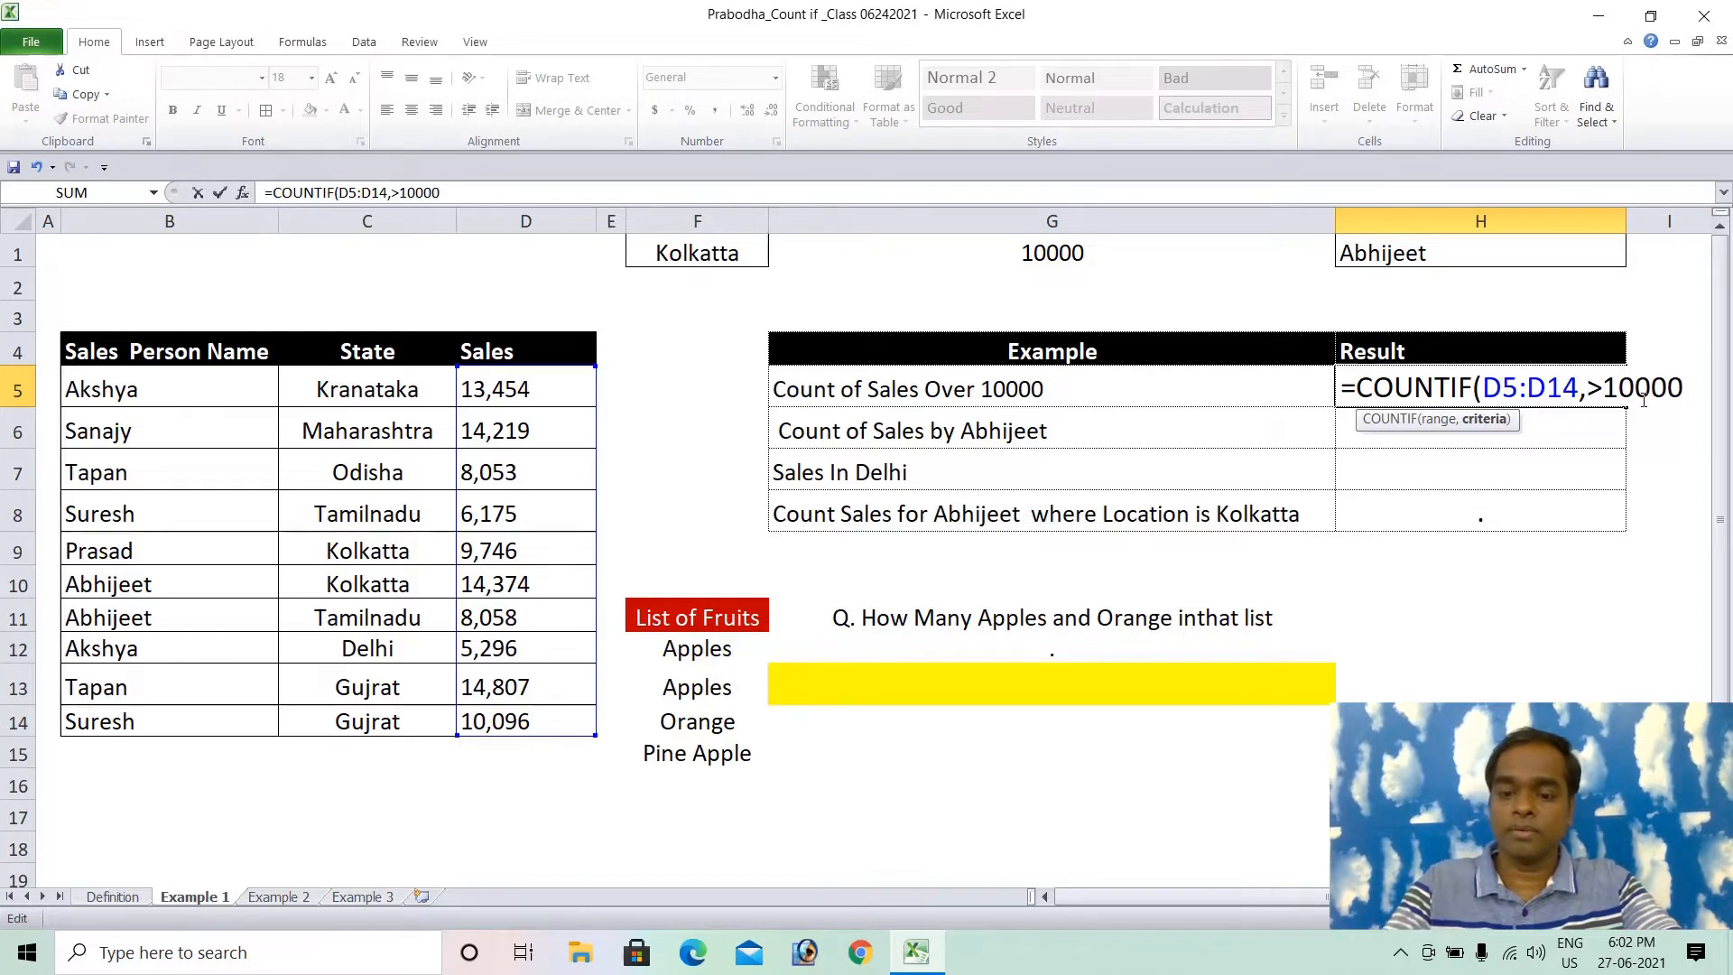
{"action": "type", "text": "\""}
{"action": "left_click", "coordinate": [1699, 389]}
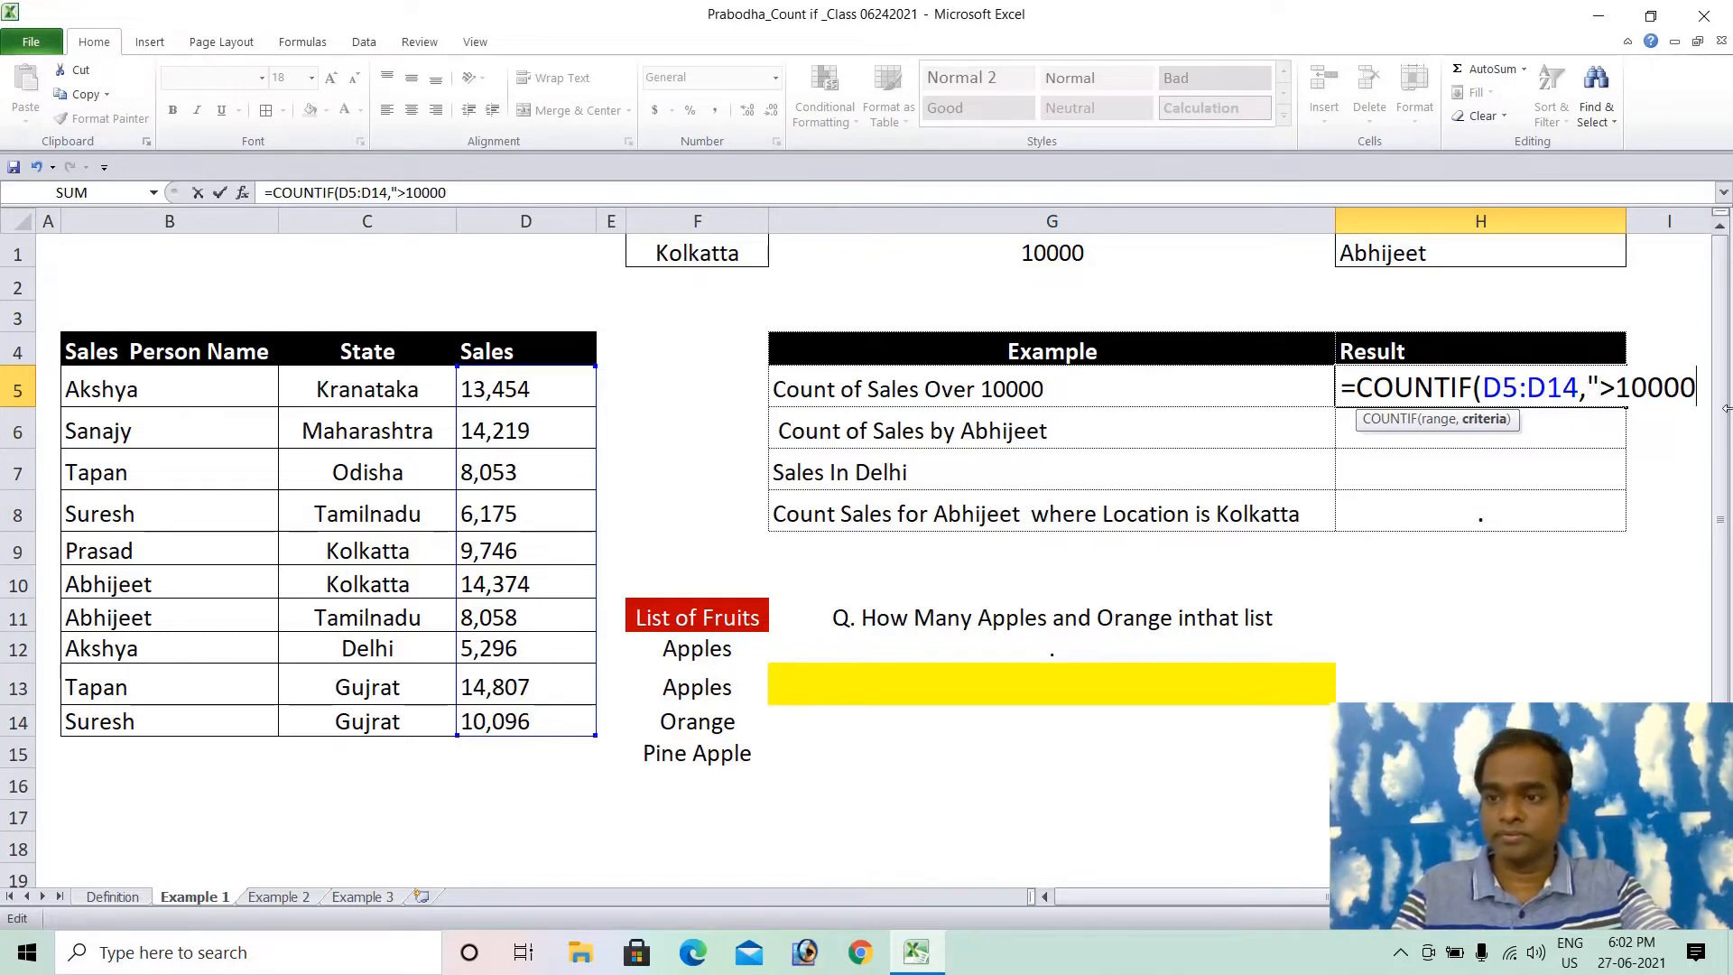
{"action": "type", "text": "\""}
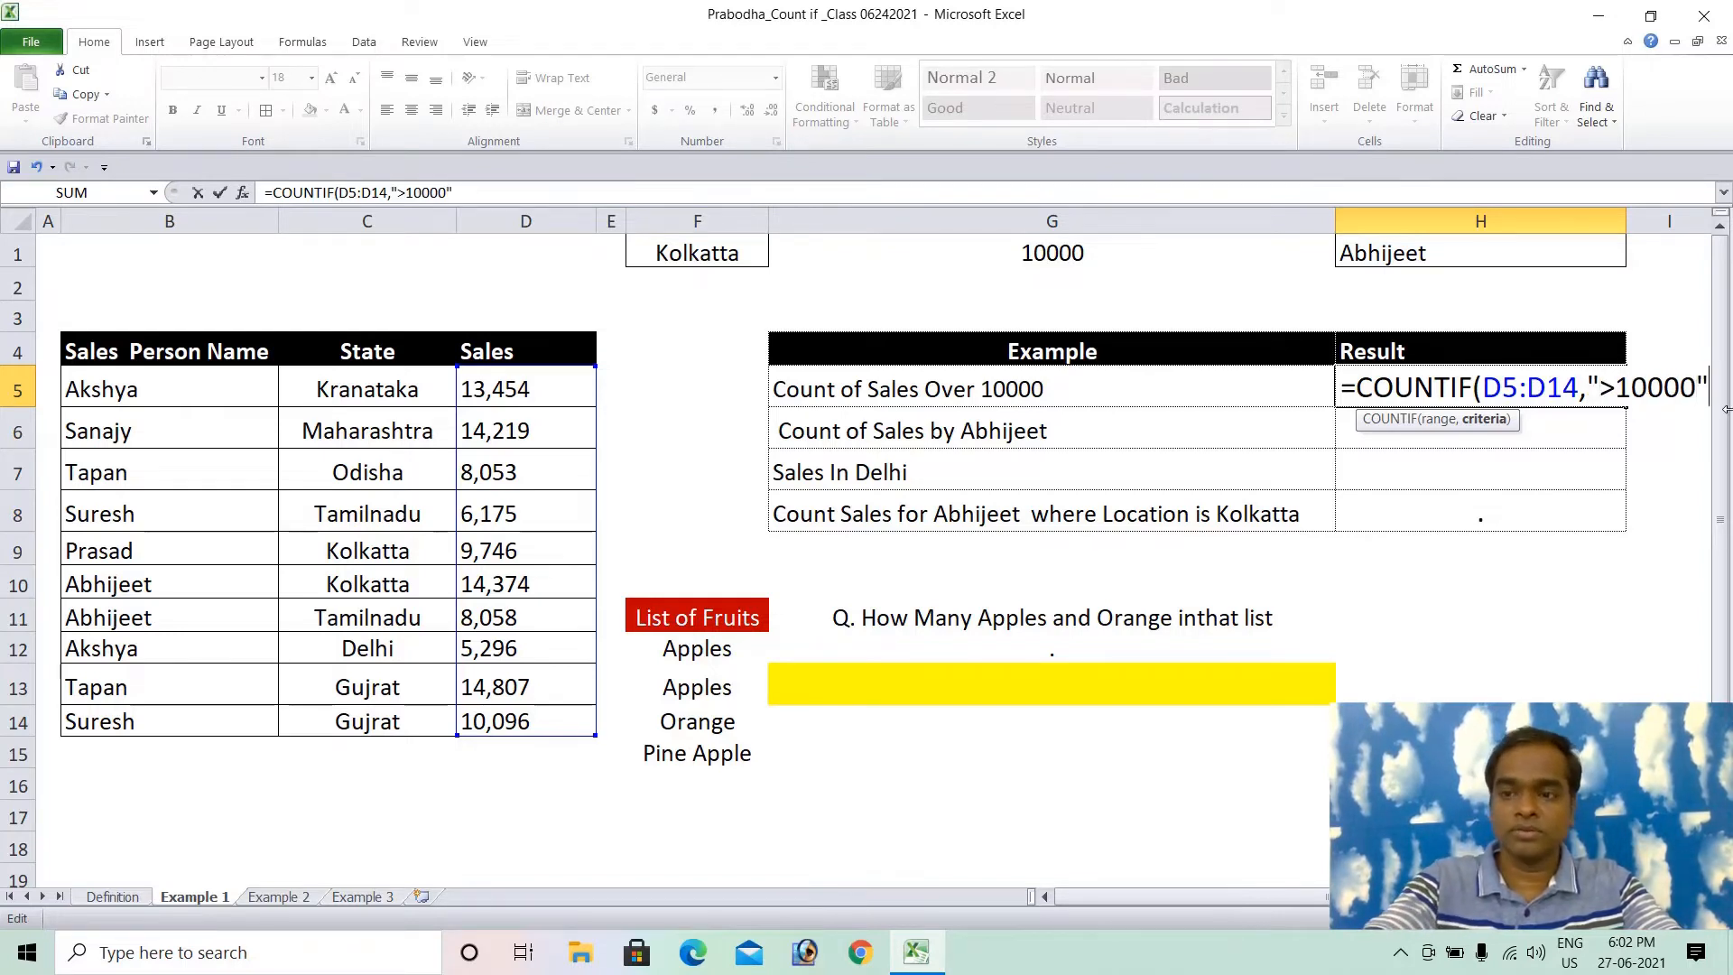
{"action": "type", "text": ")"}
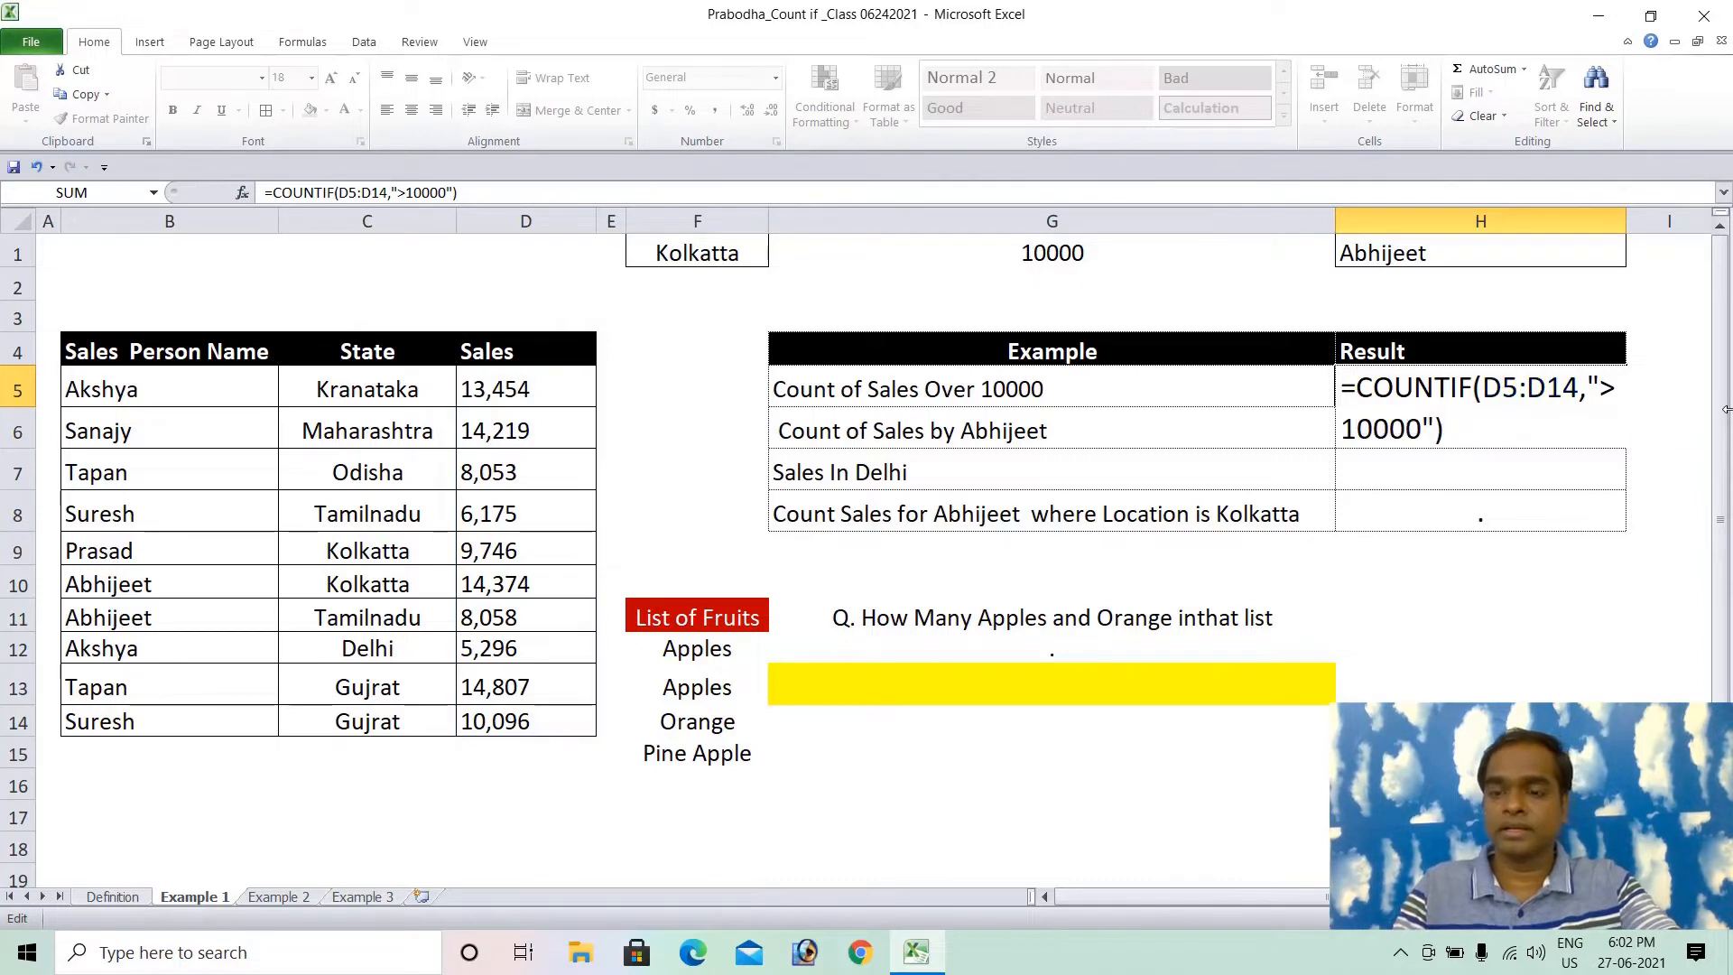
{"action": "key", "text": "Return"}
{"action": "key", "text": "Up"}
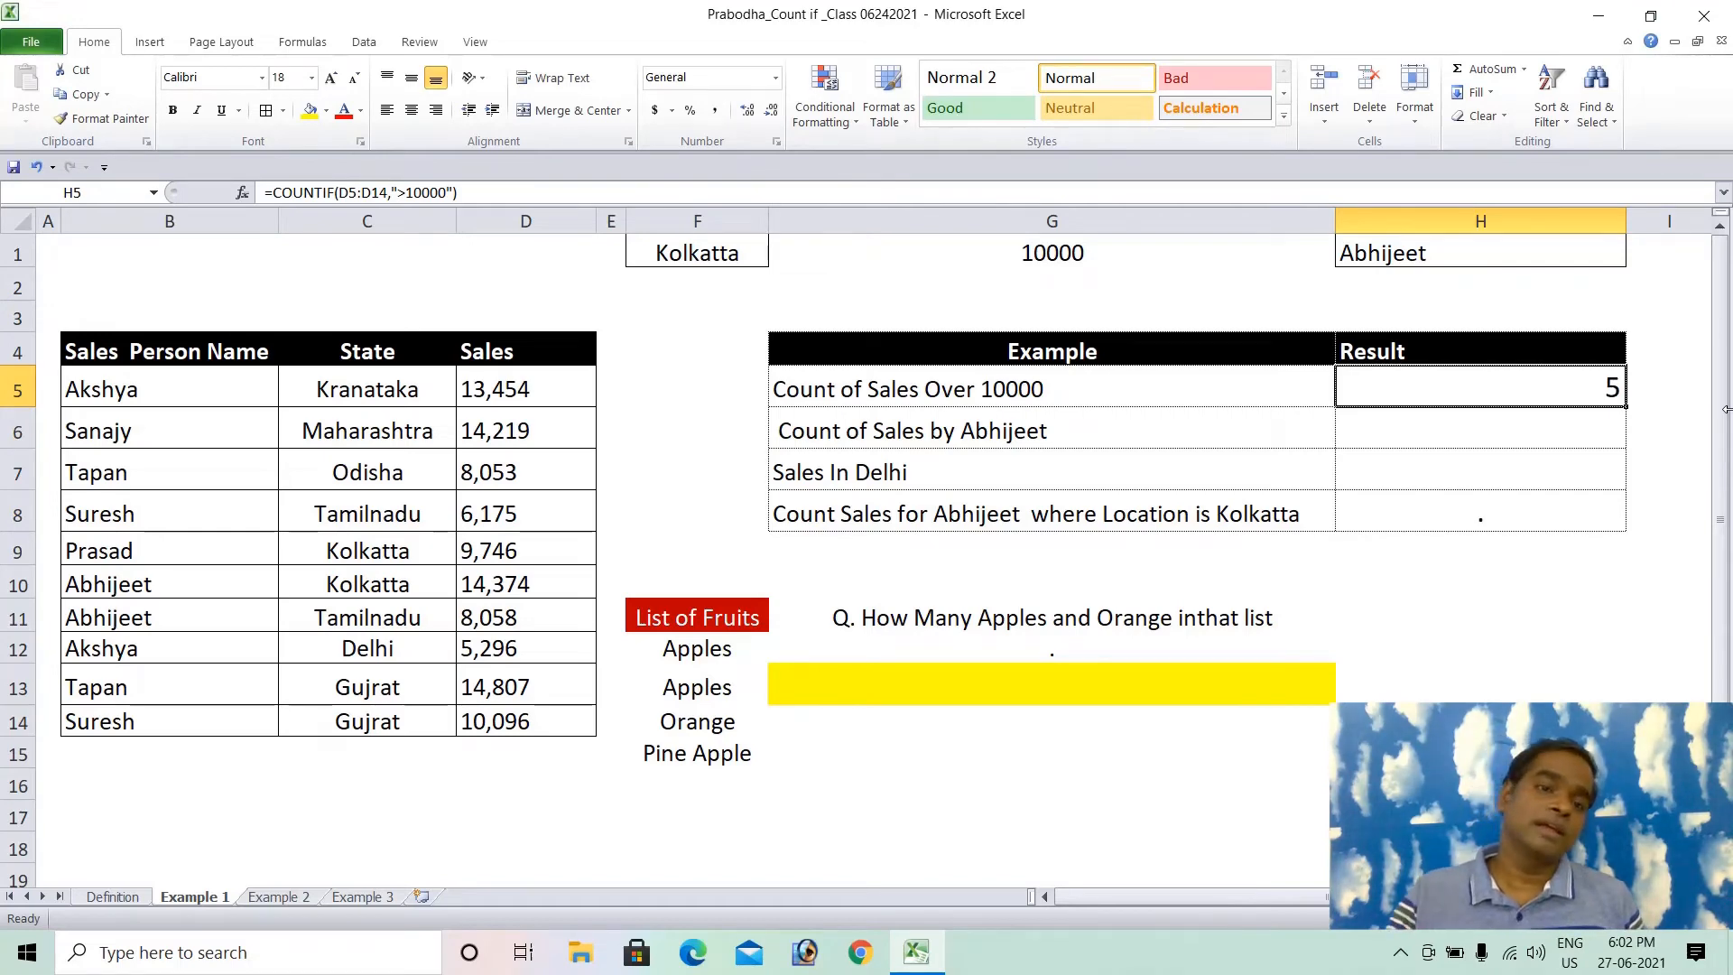
Select every amount above 10000 in the Sales column together to verify the count in H5
{"action": "left_click_drag", "start_coordinate": [482, 388], "coordinate": [490, 434]}
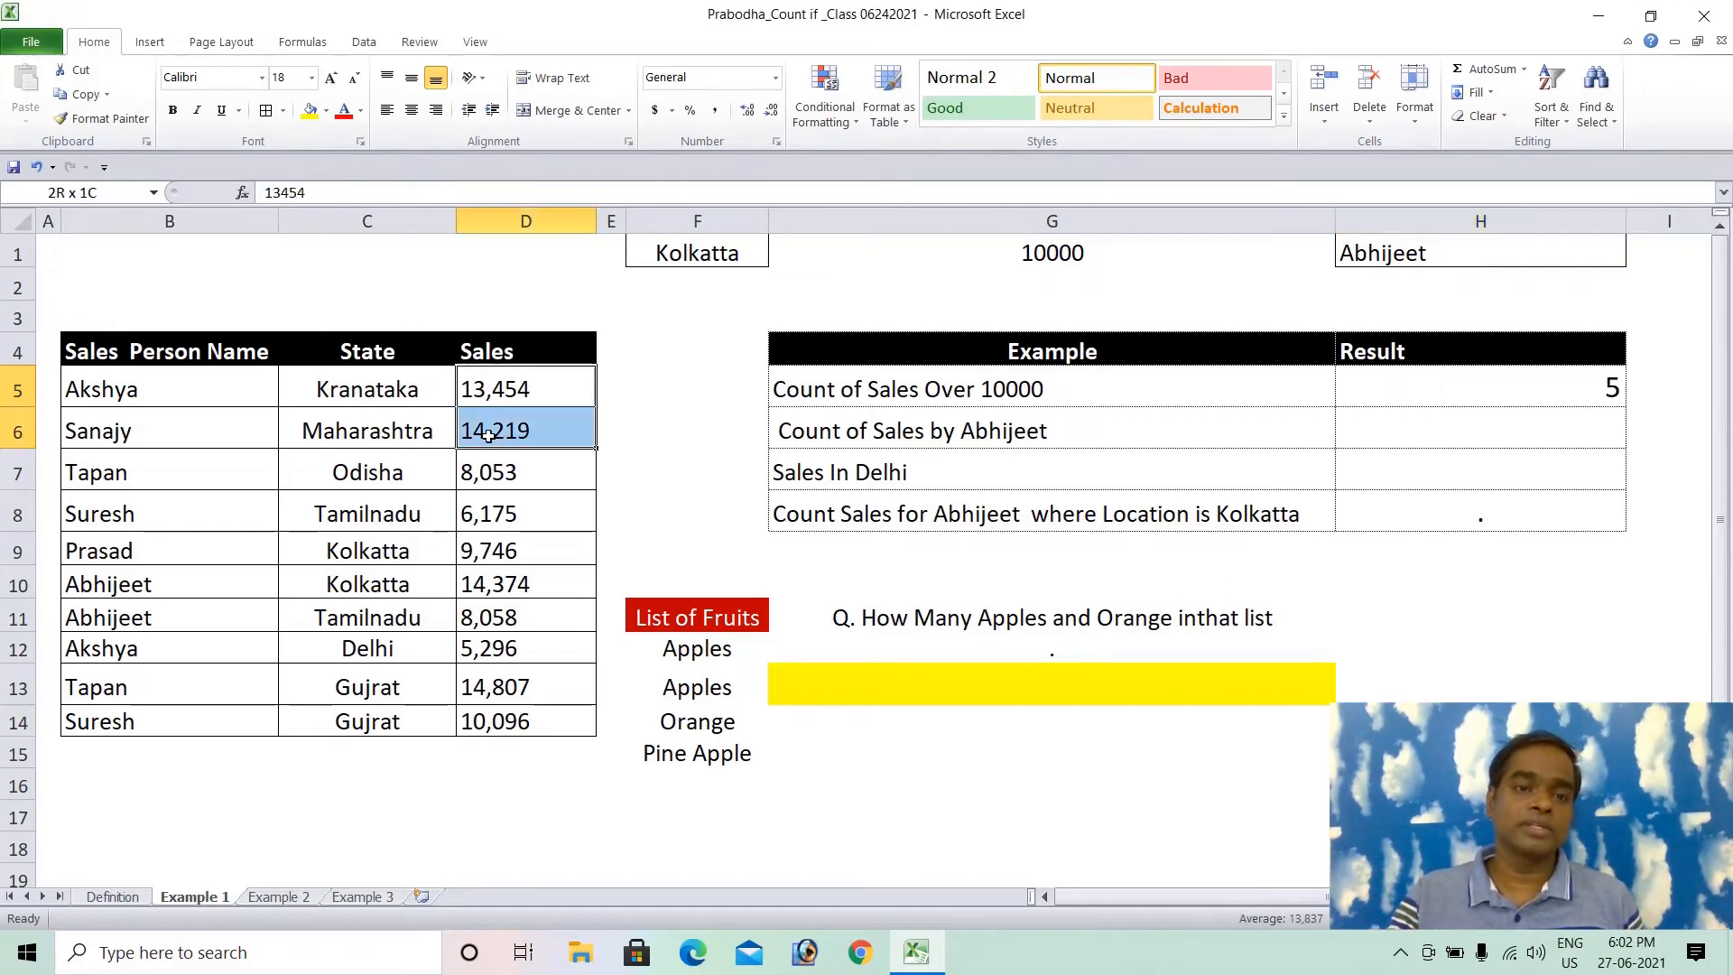
{"action": "left_click", "coordinate": [519, 588], "text": "ctrl"}
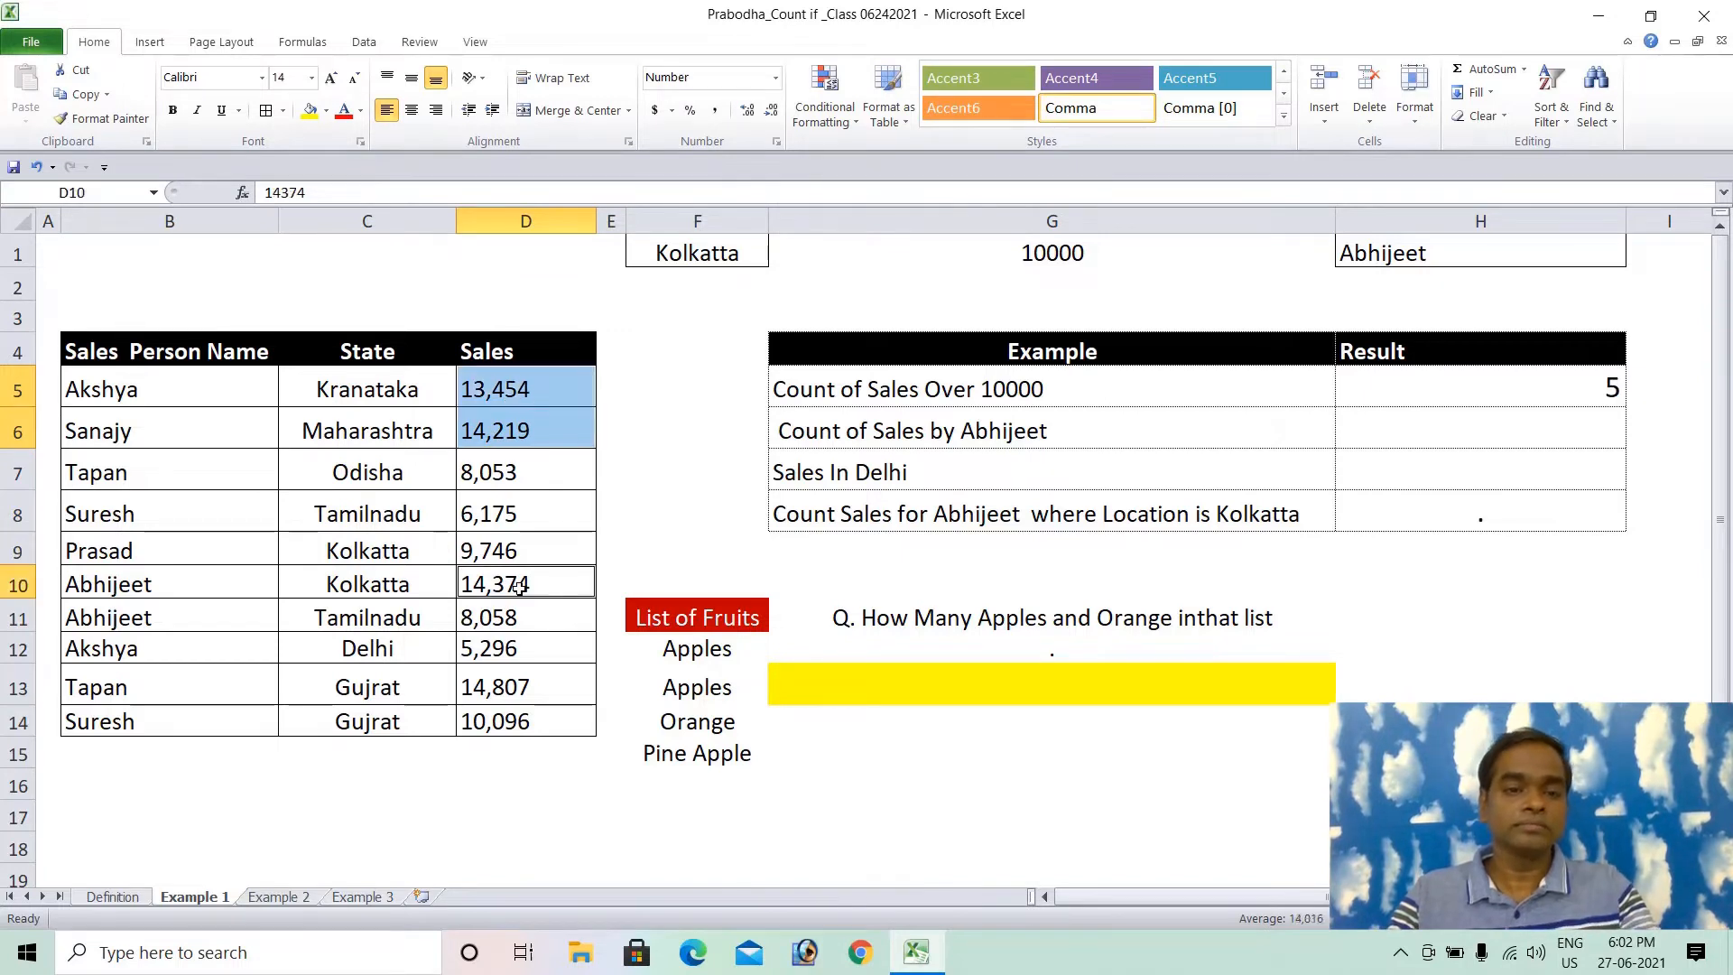
{"action": "left_click", "coordinate": [578, 702], "text": "ctrl"}
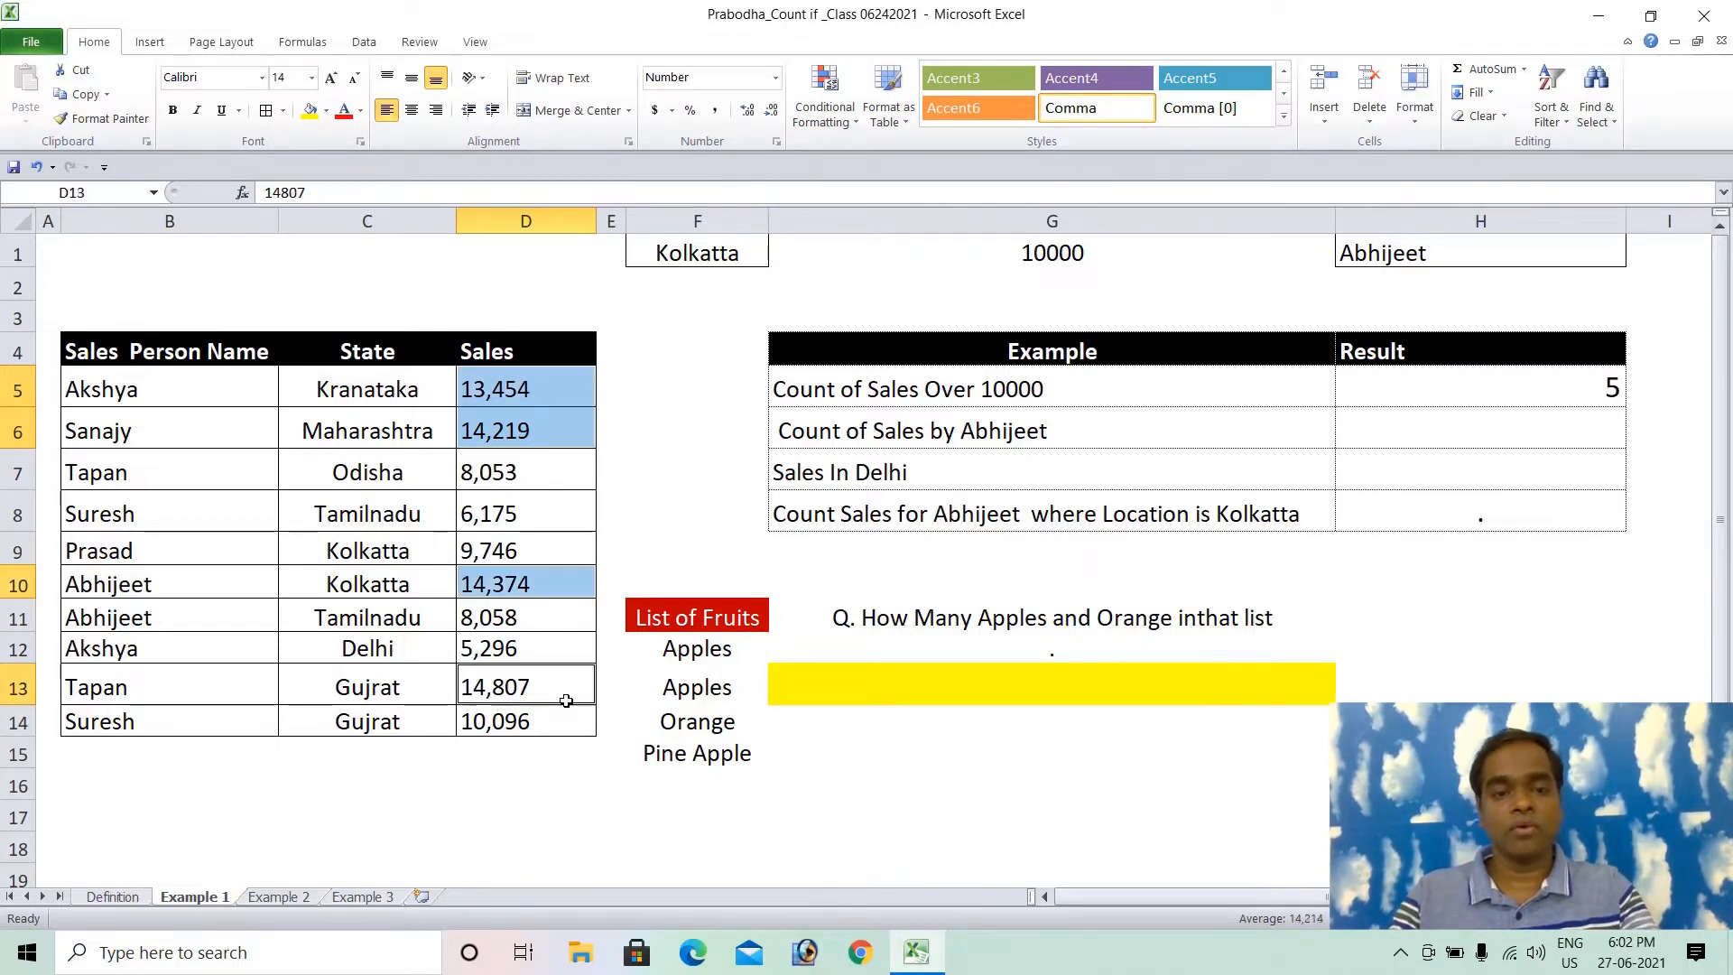
{"action": "left_click", "coordinate": [558, 723], "text": "ctrl"}
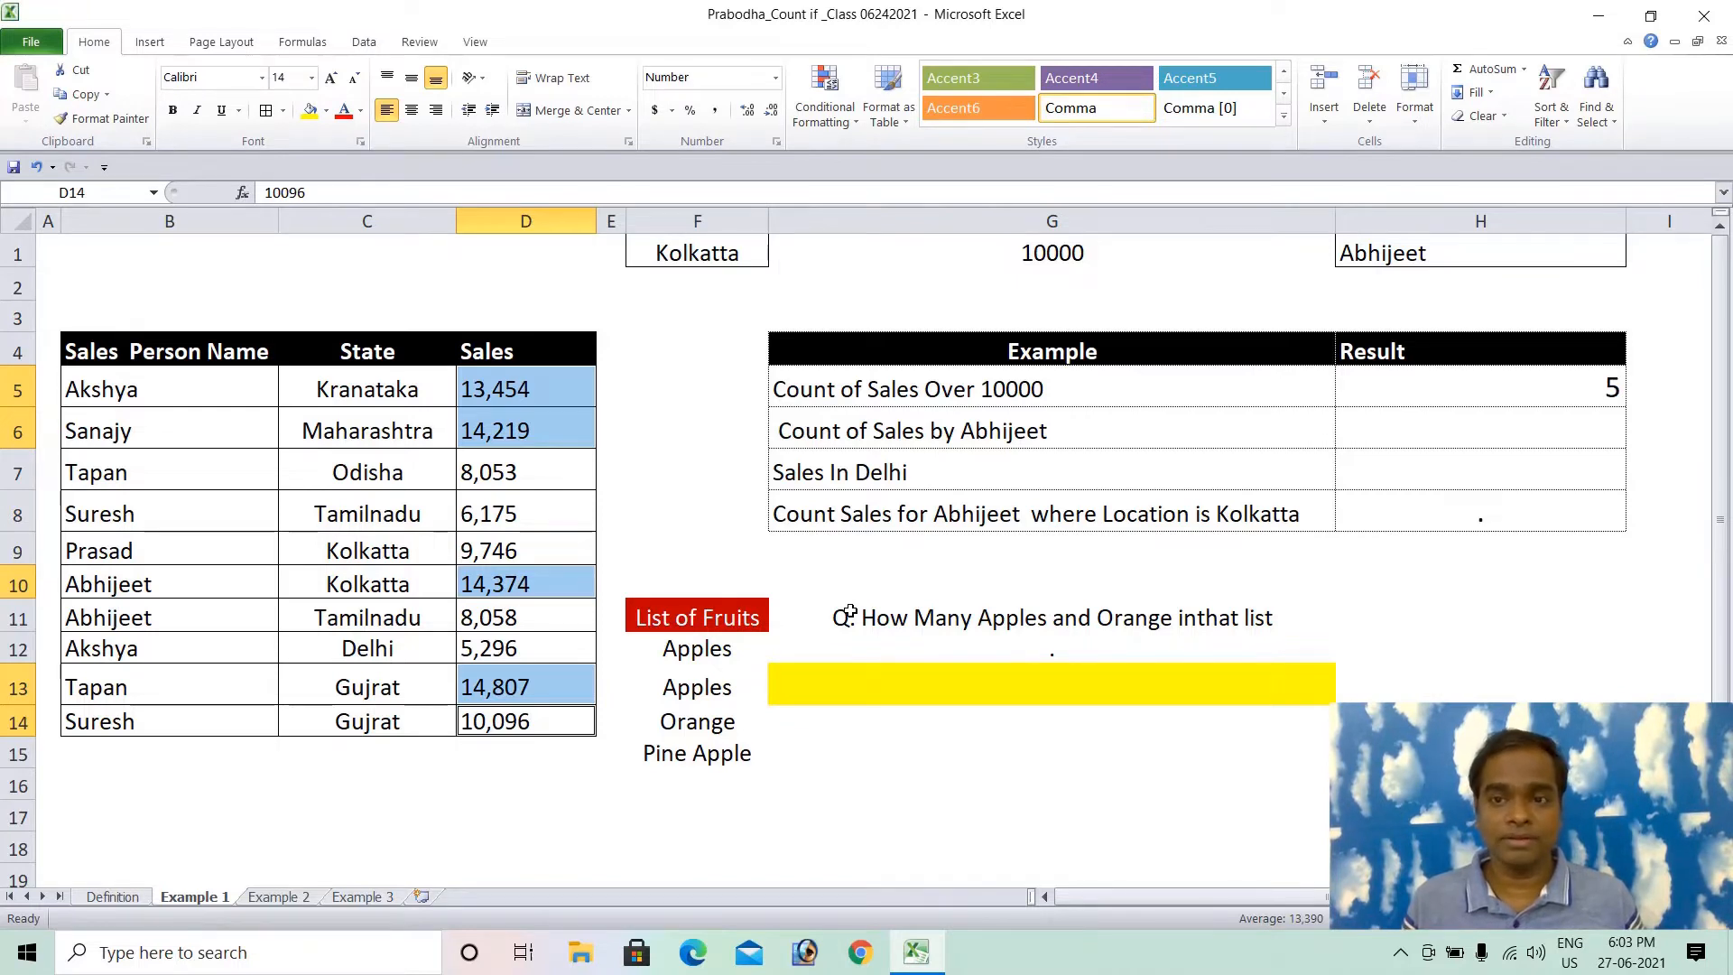
In H6, enter a COUNTIF formula over B5:B14 with the salesperson's name from the adjacent label as the quoted criterion
{"action": "left_click", "coordinate": [1394, 431]}
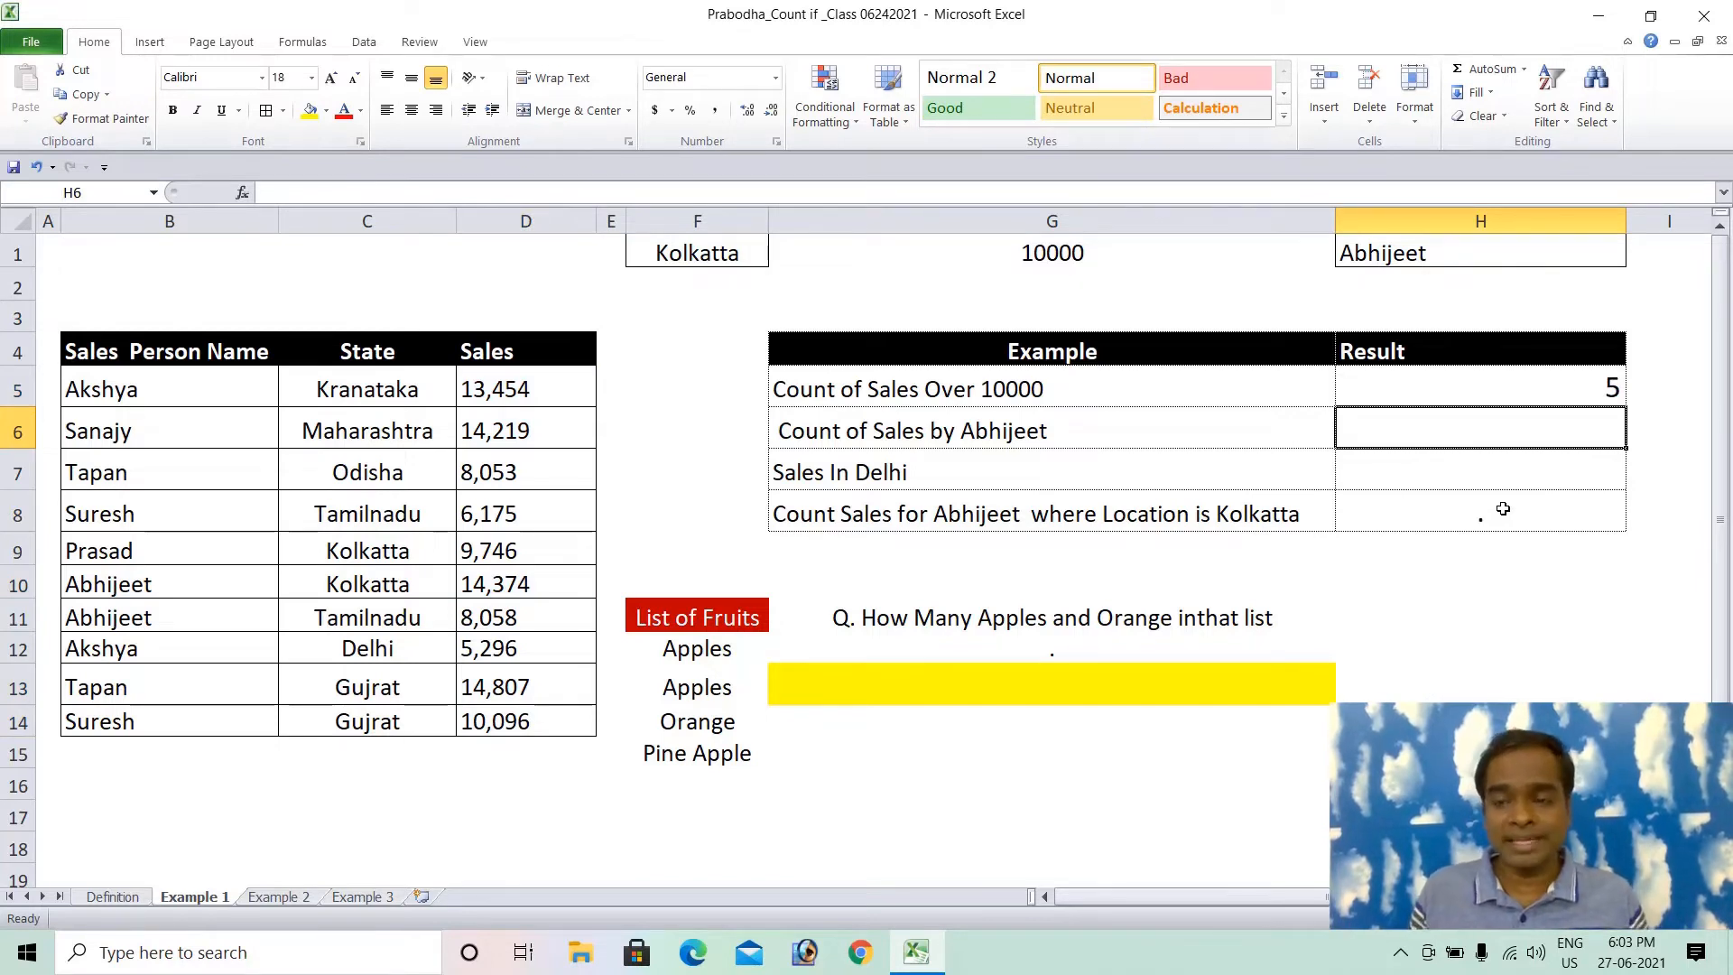
{"action": "type", "text": "="}
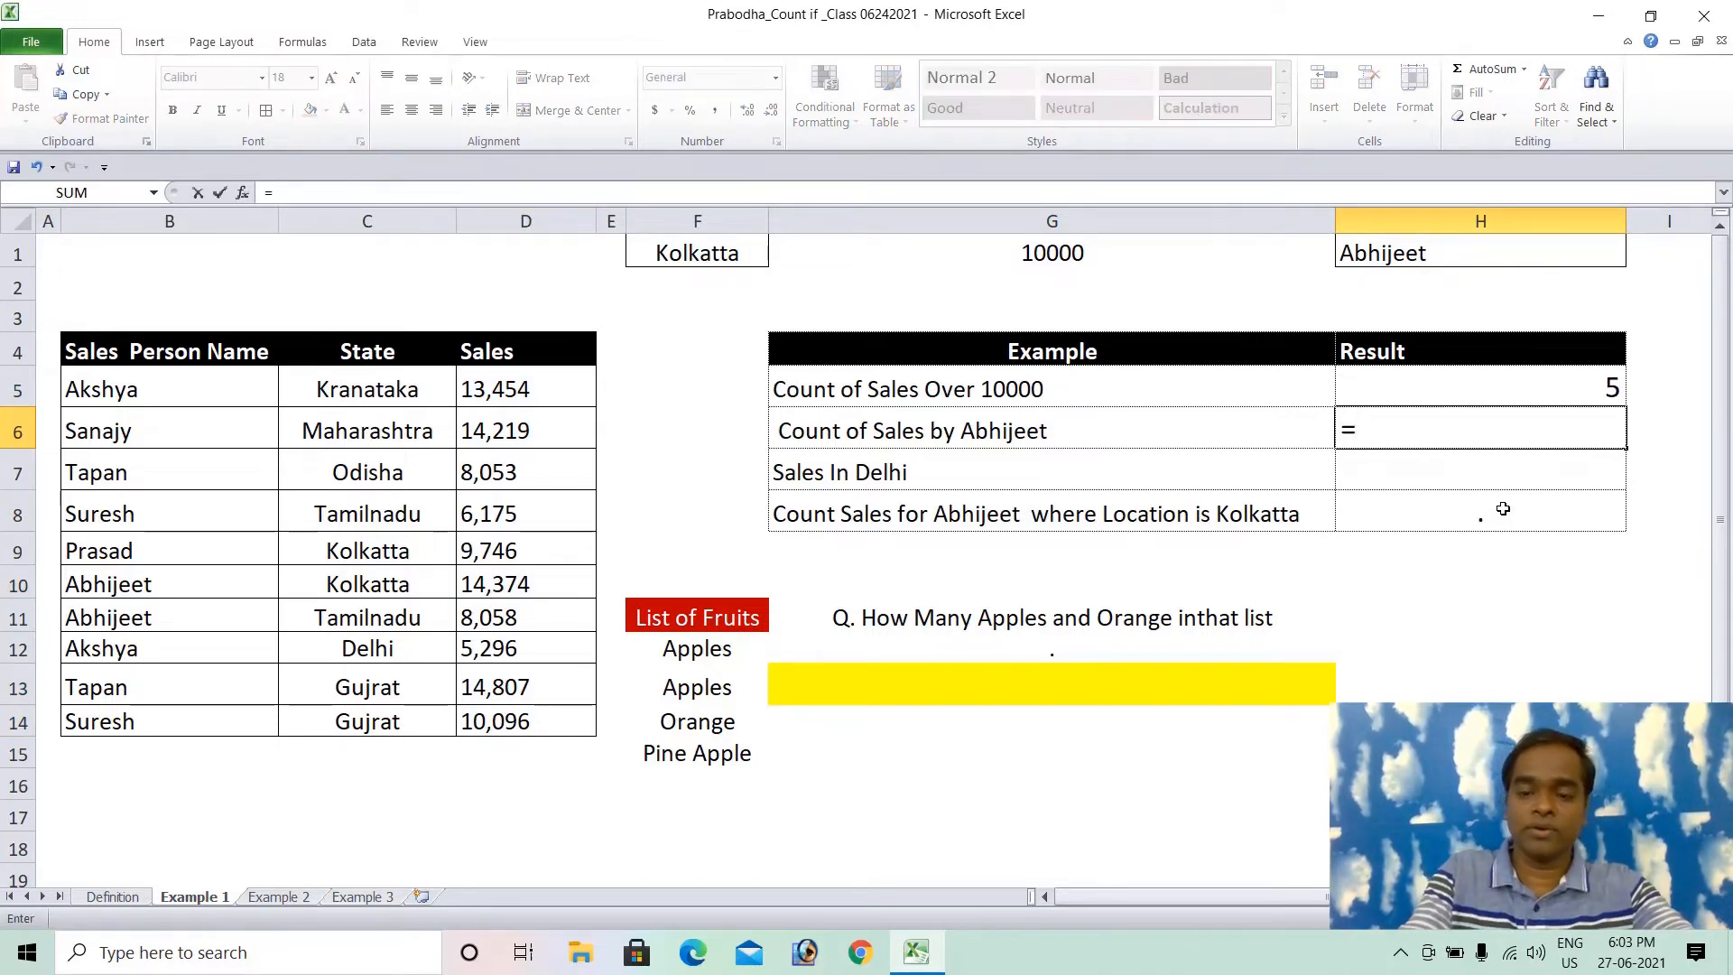
{"action": "type", "text": "counti"}
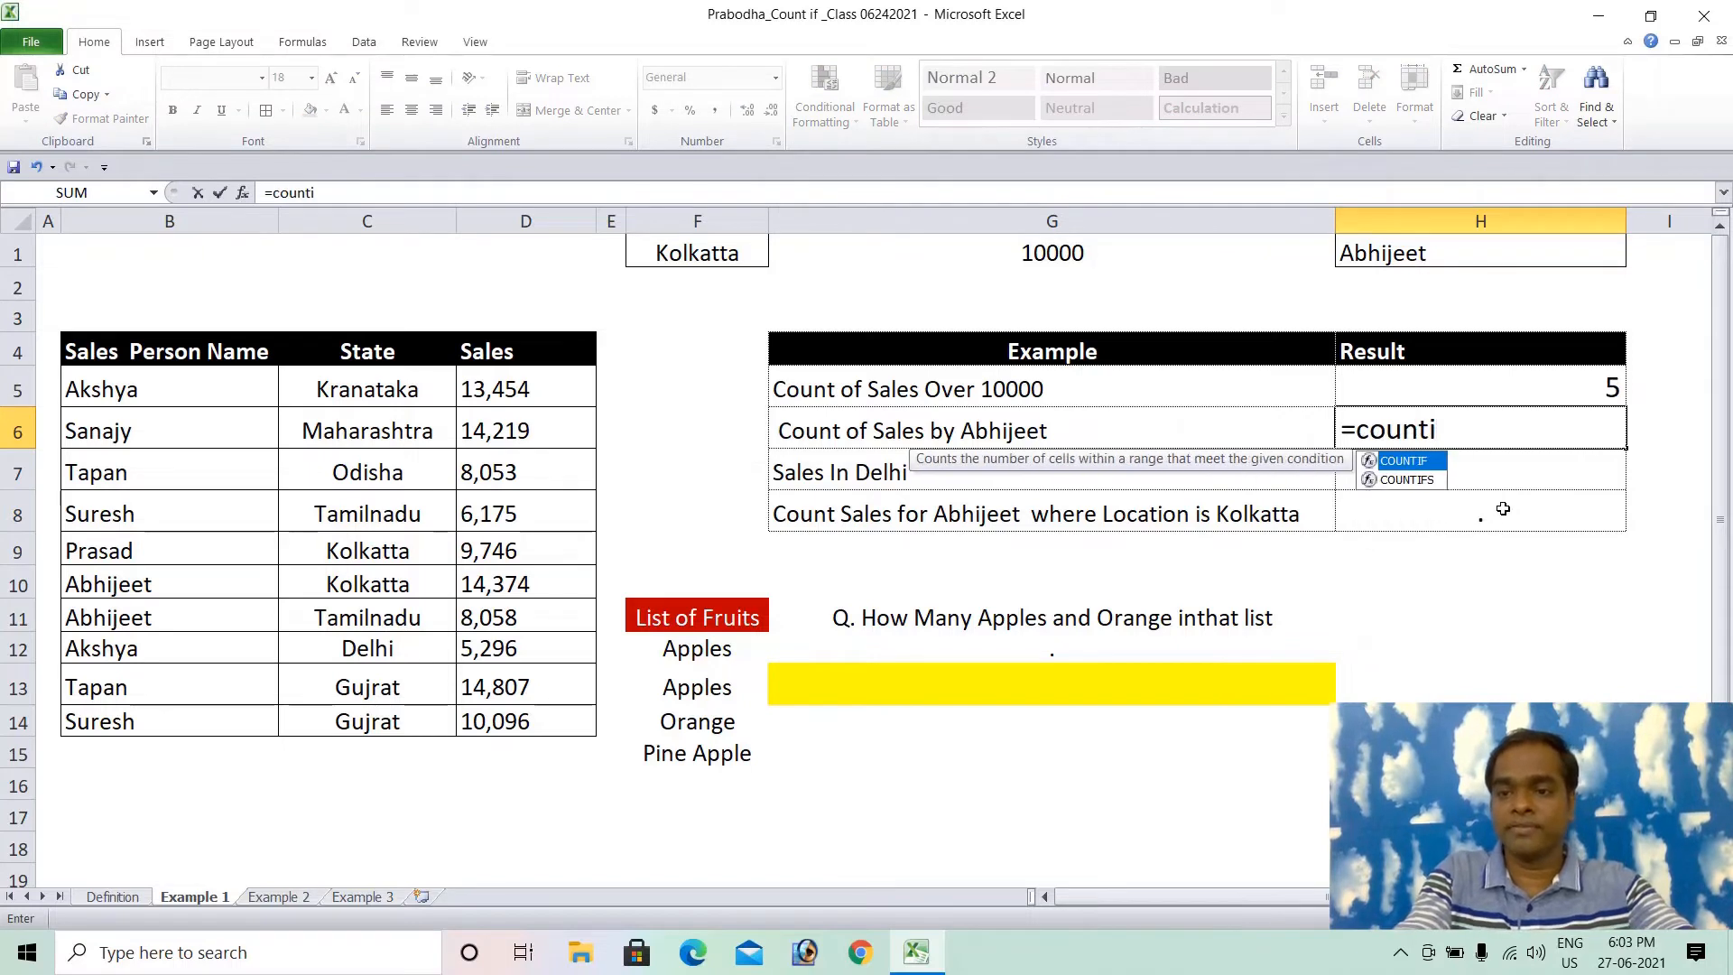
{"action": "key", "text": "Tab"}
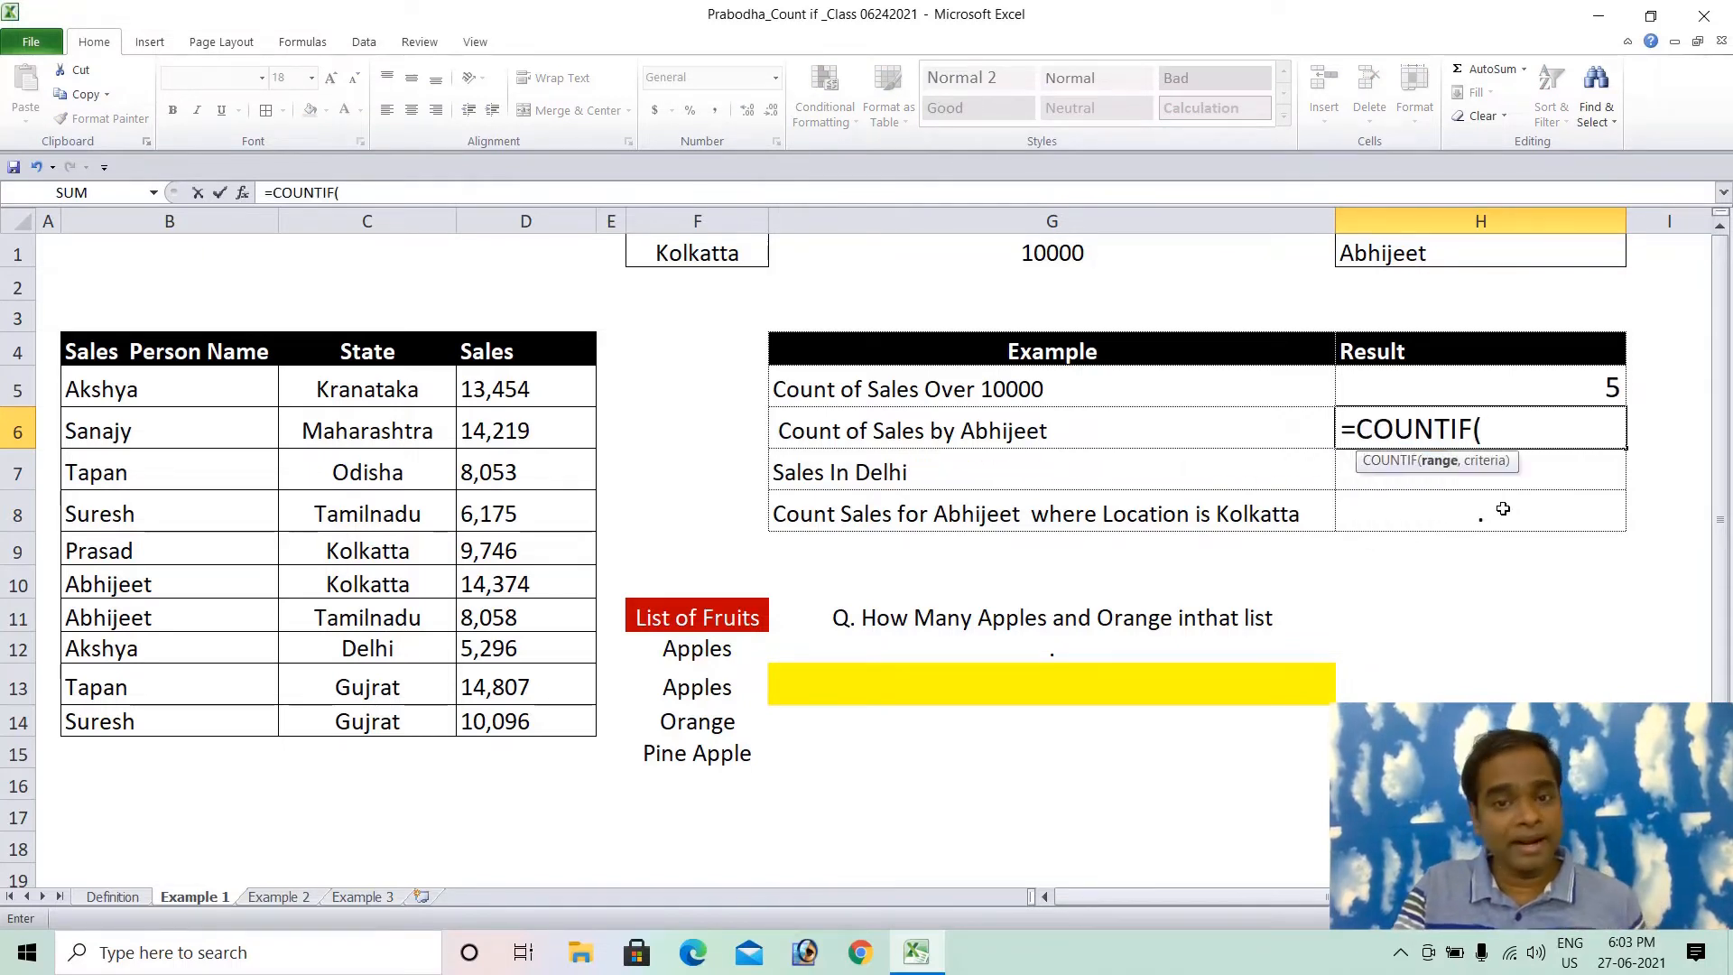
{"action": "left_click", "coordinate": [145, 397]}
{"action": "left_click_drag", "start_coordinate": [144, 403], "coordinate": [158, 716]}
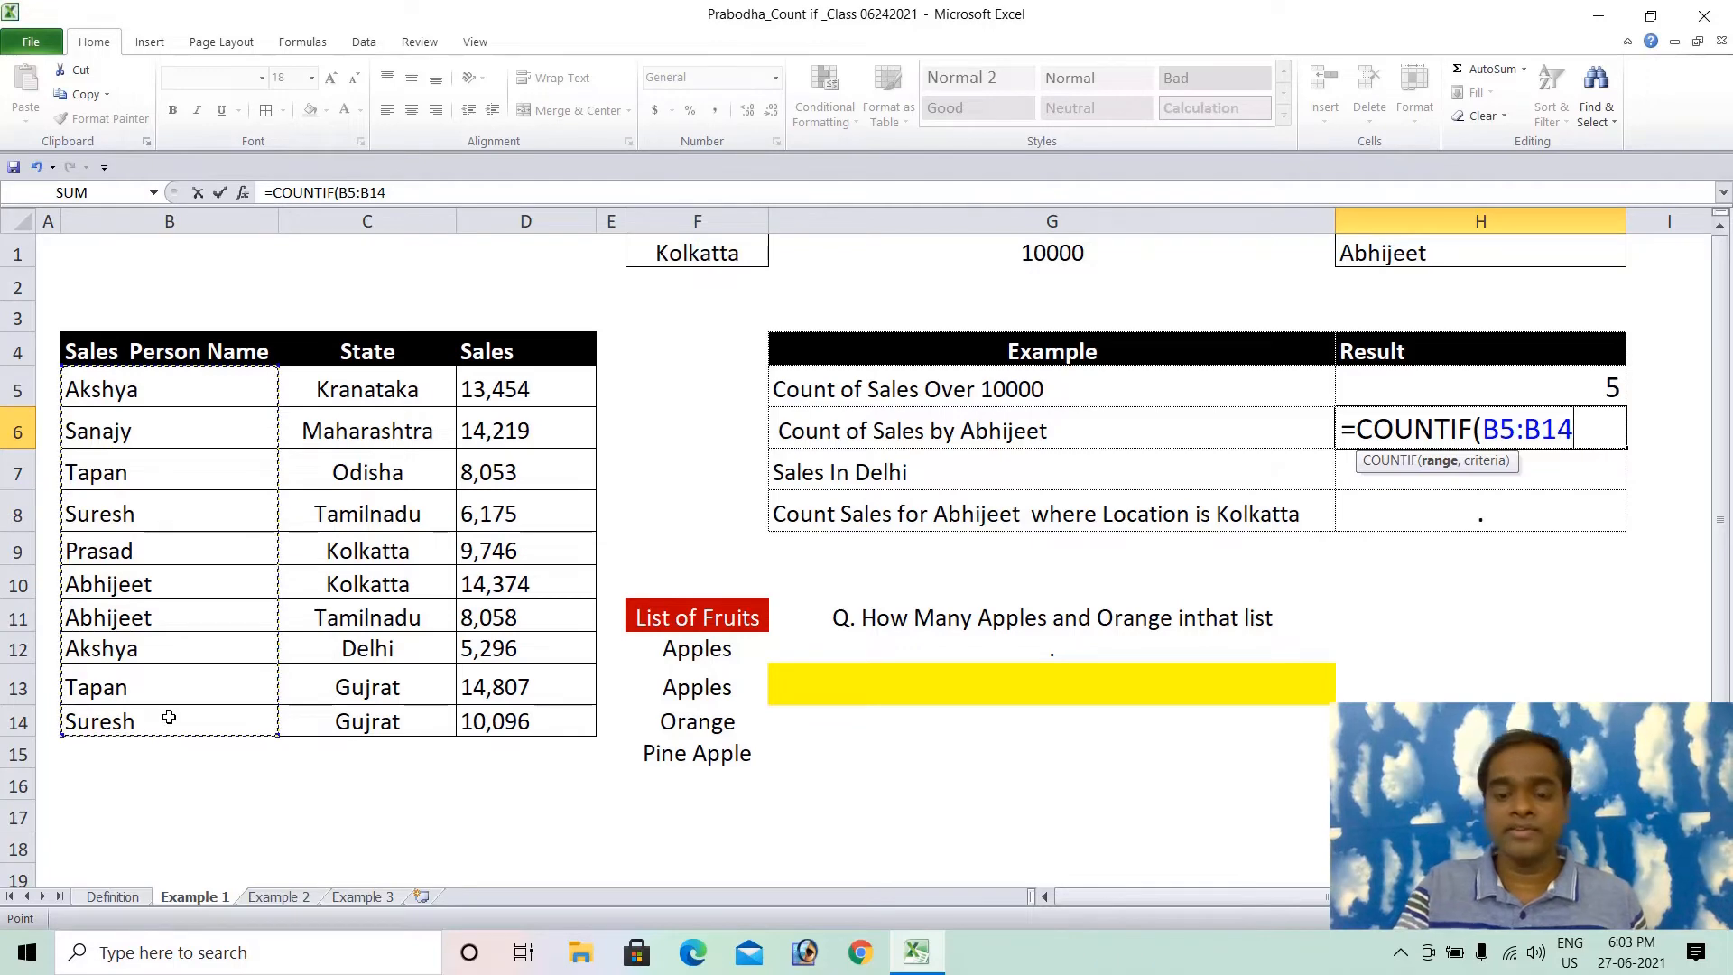
{"action": "type", "text": ","}
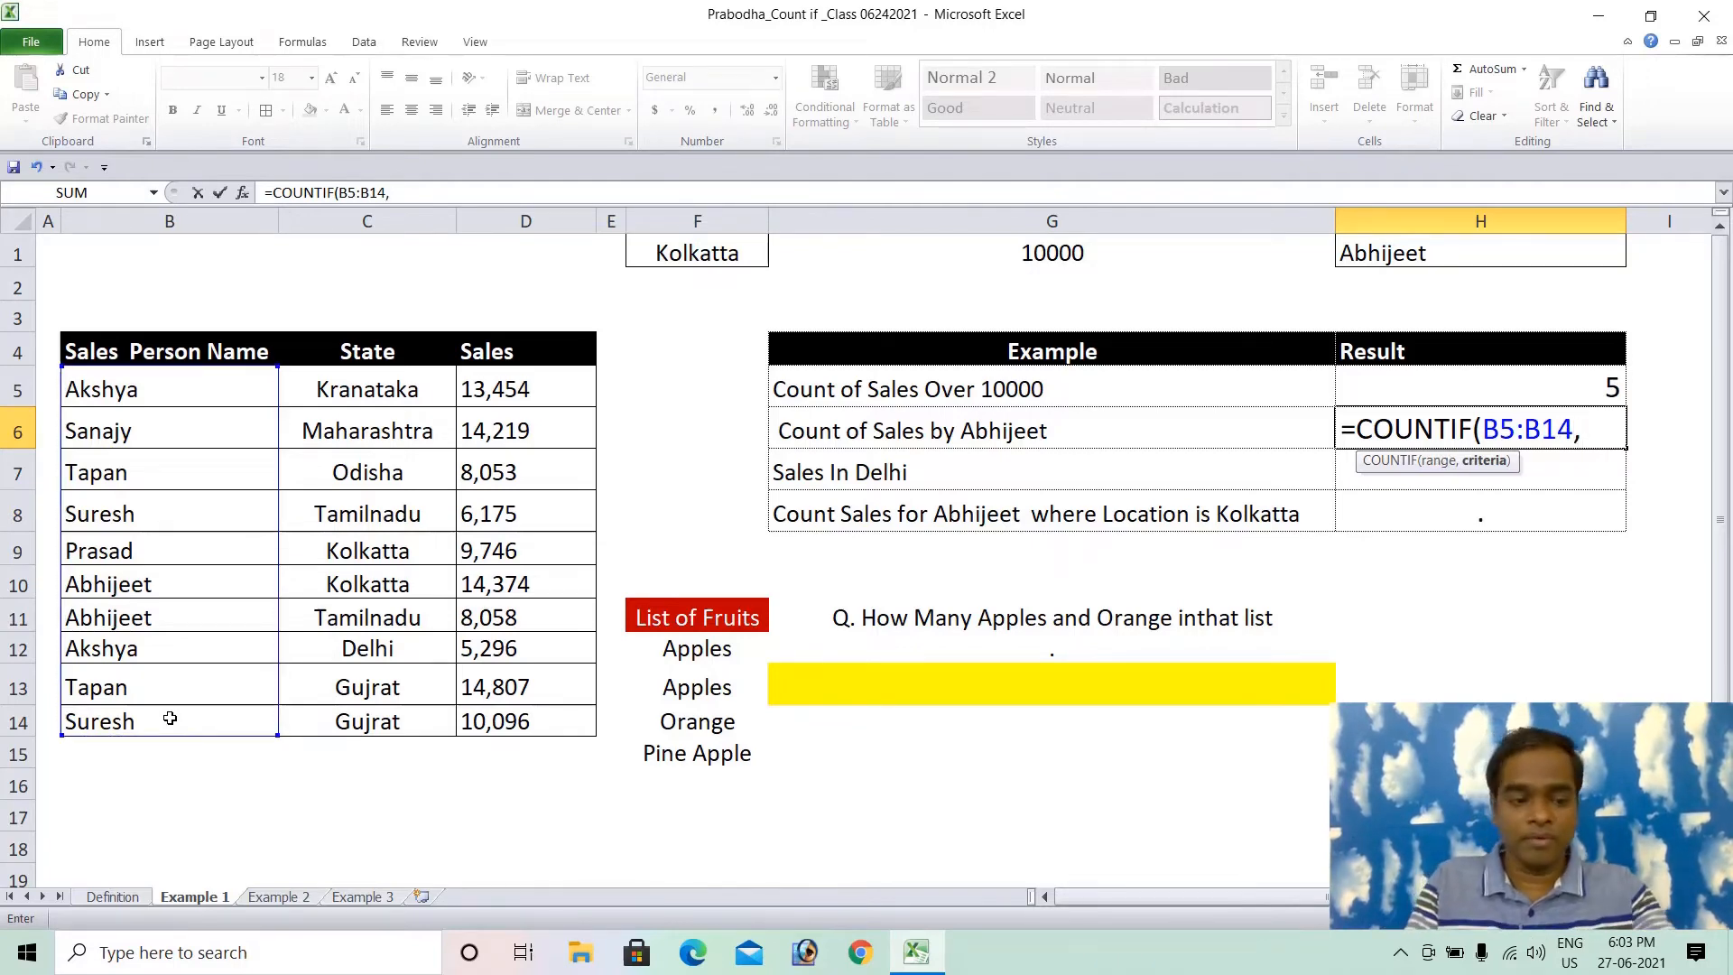
{"action": "type", "text": "\"A"}
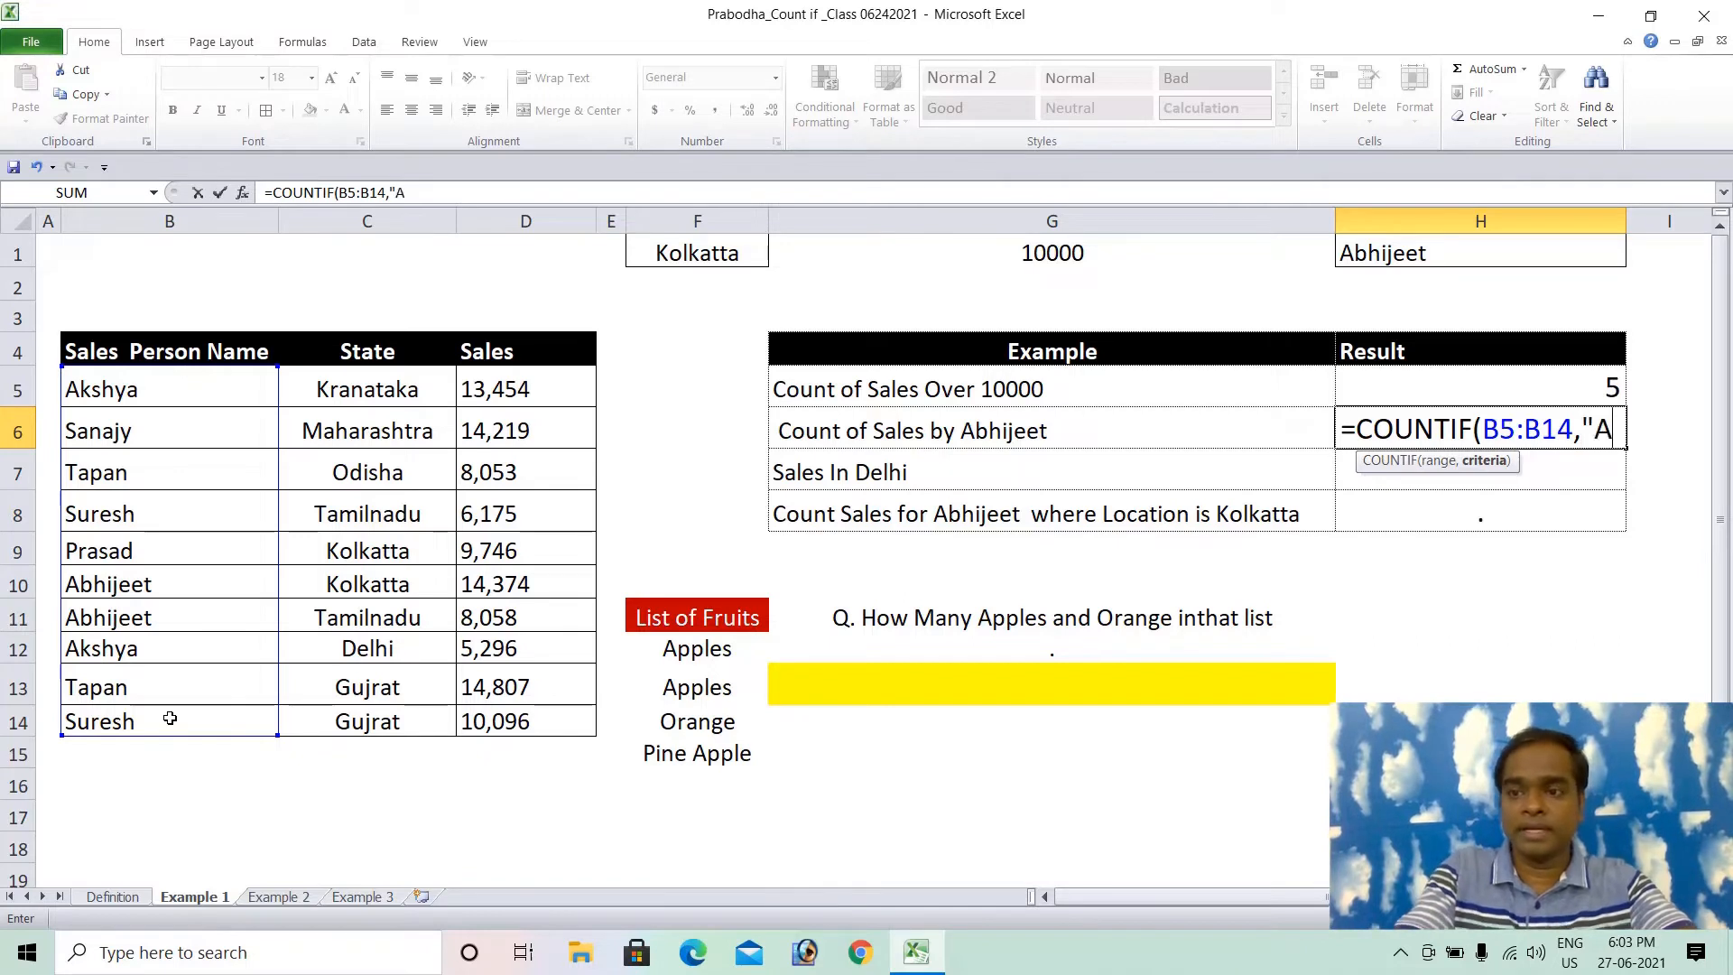
{"action": "type", "text": "bhij"}
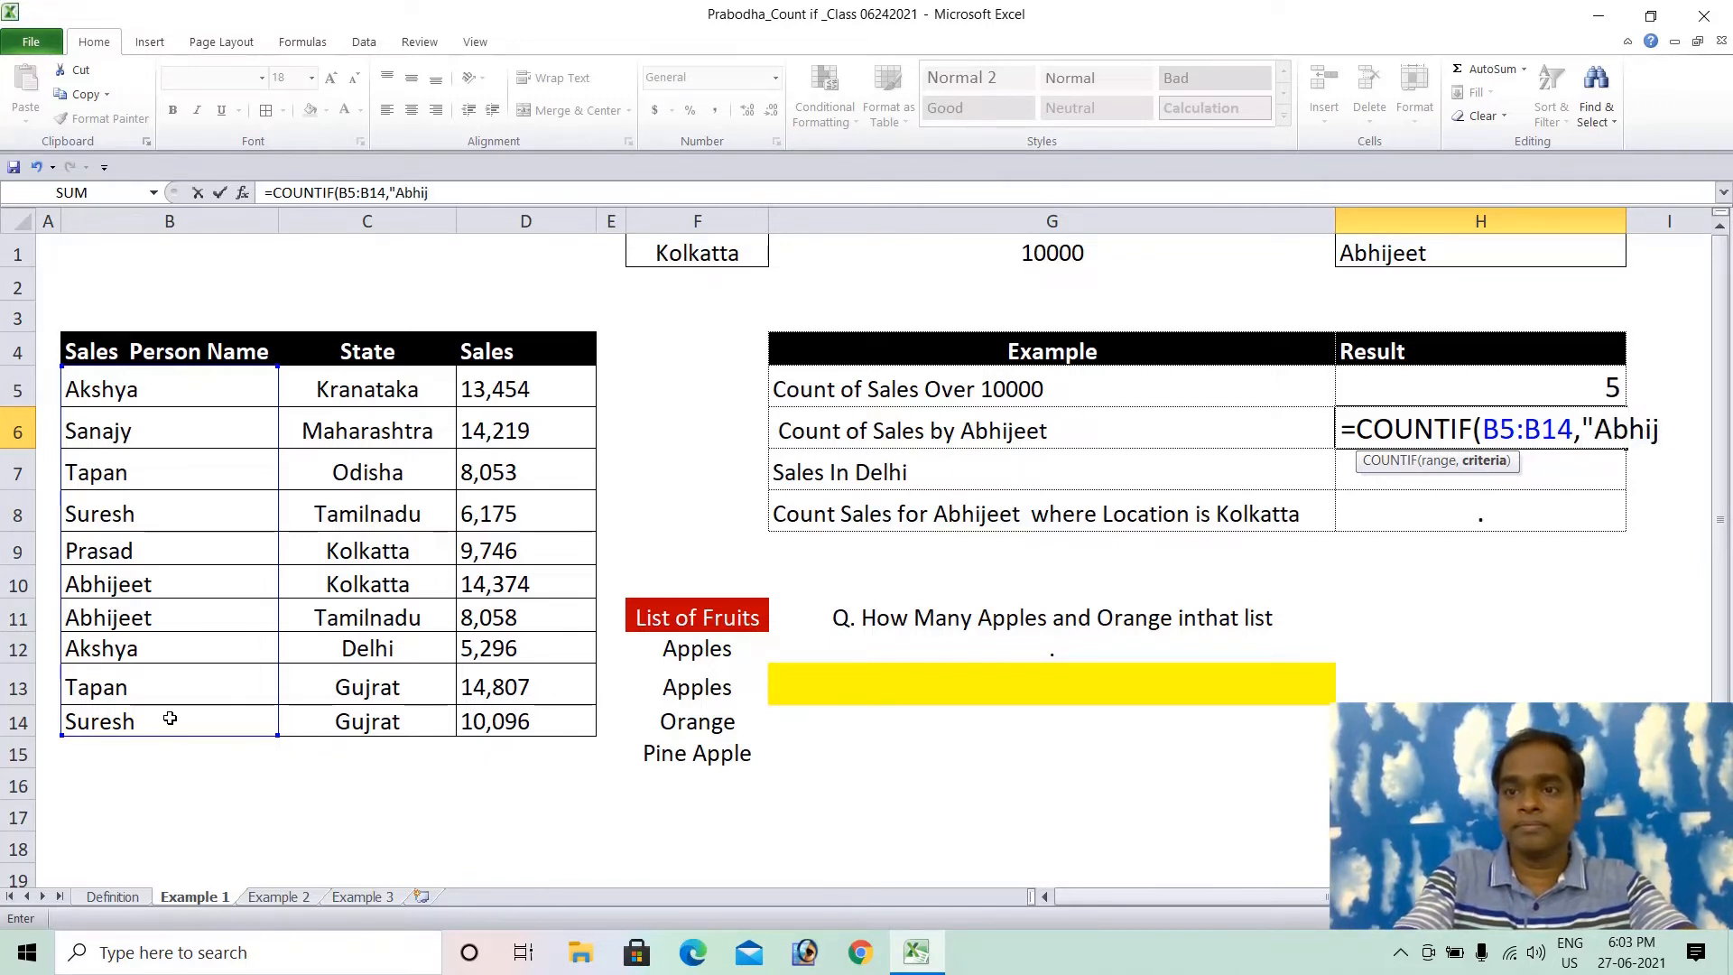
{"action": "type", "text": "eet\")"}
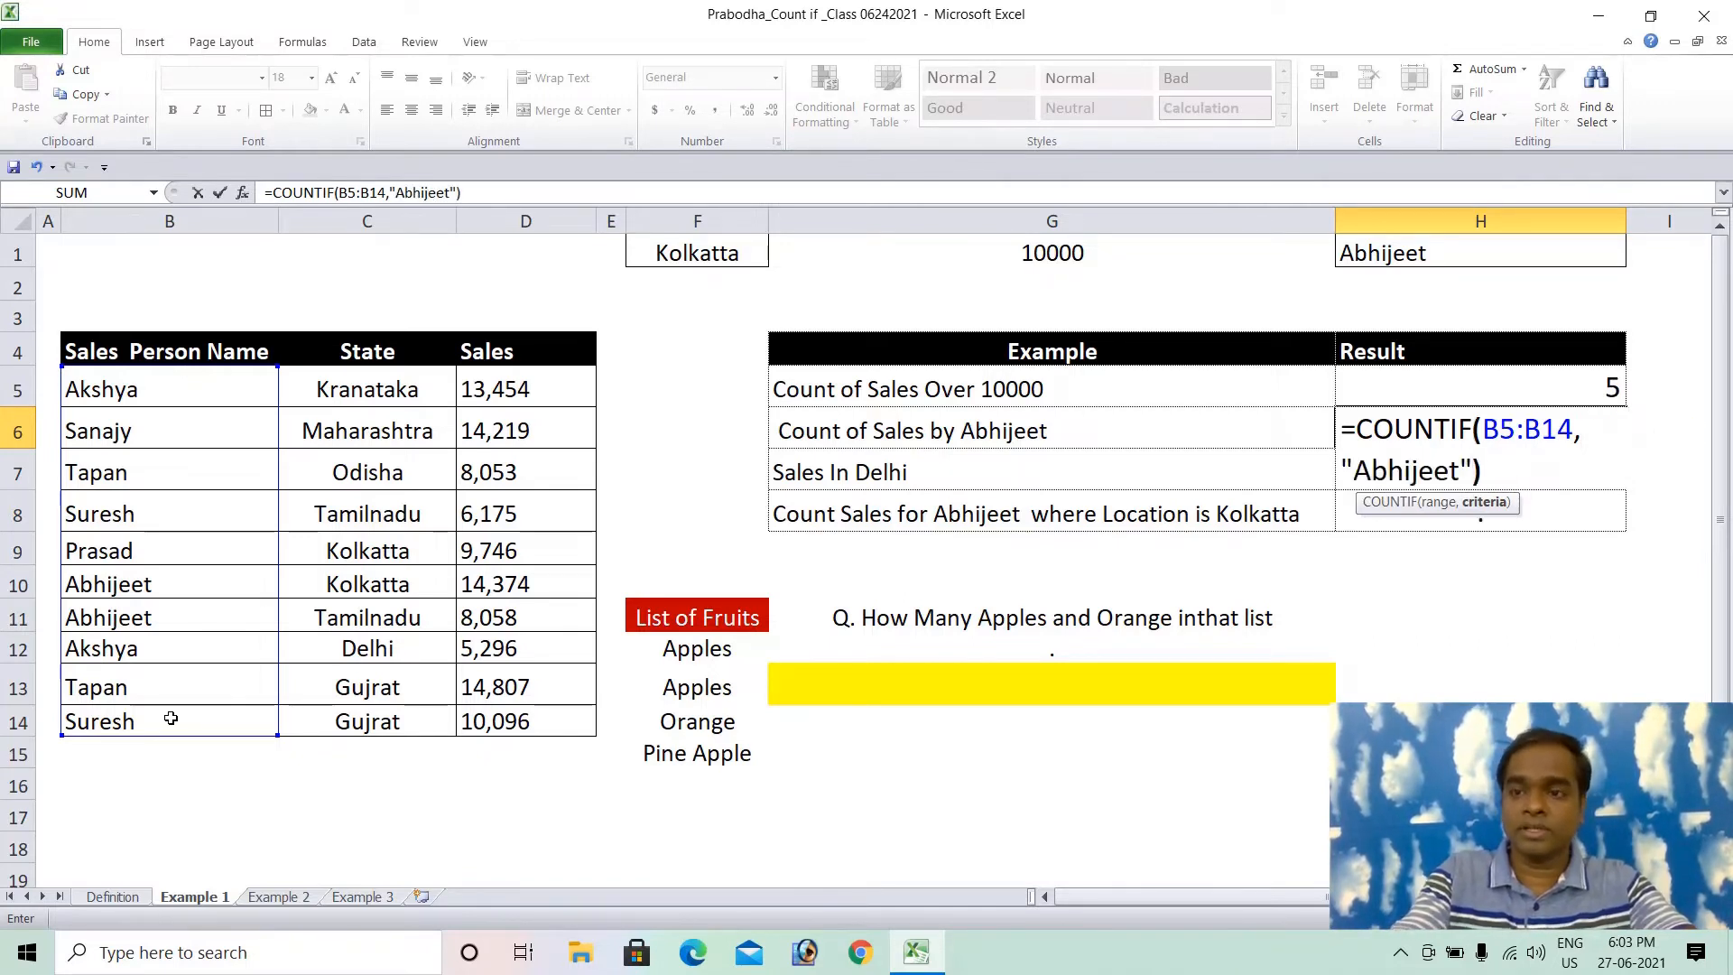
{"action": "key", "text": "Return"}
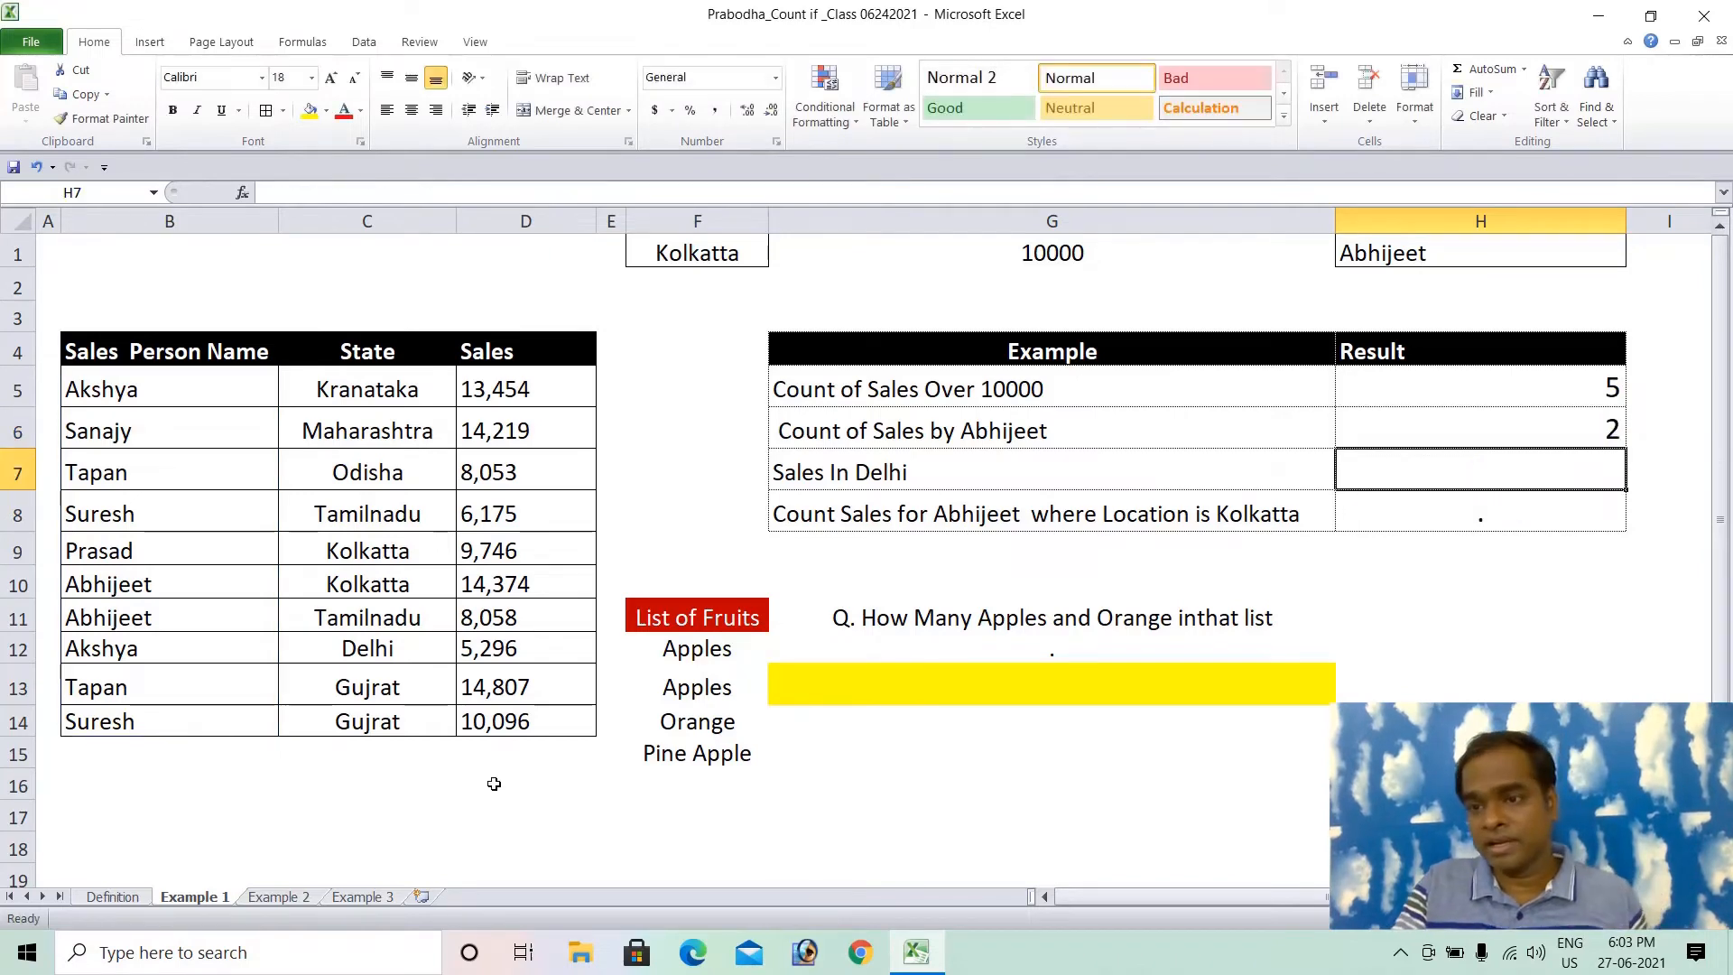
Replace the quoted name in the H6 formula with a reference to H1, giving =COUNTIF(B5:B14,H1), and review its references
{"action": "left_click", "coordinate": [1535, 434]}
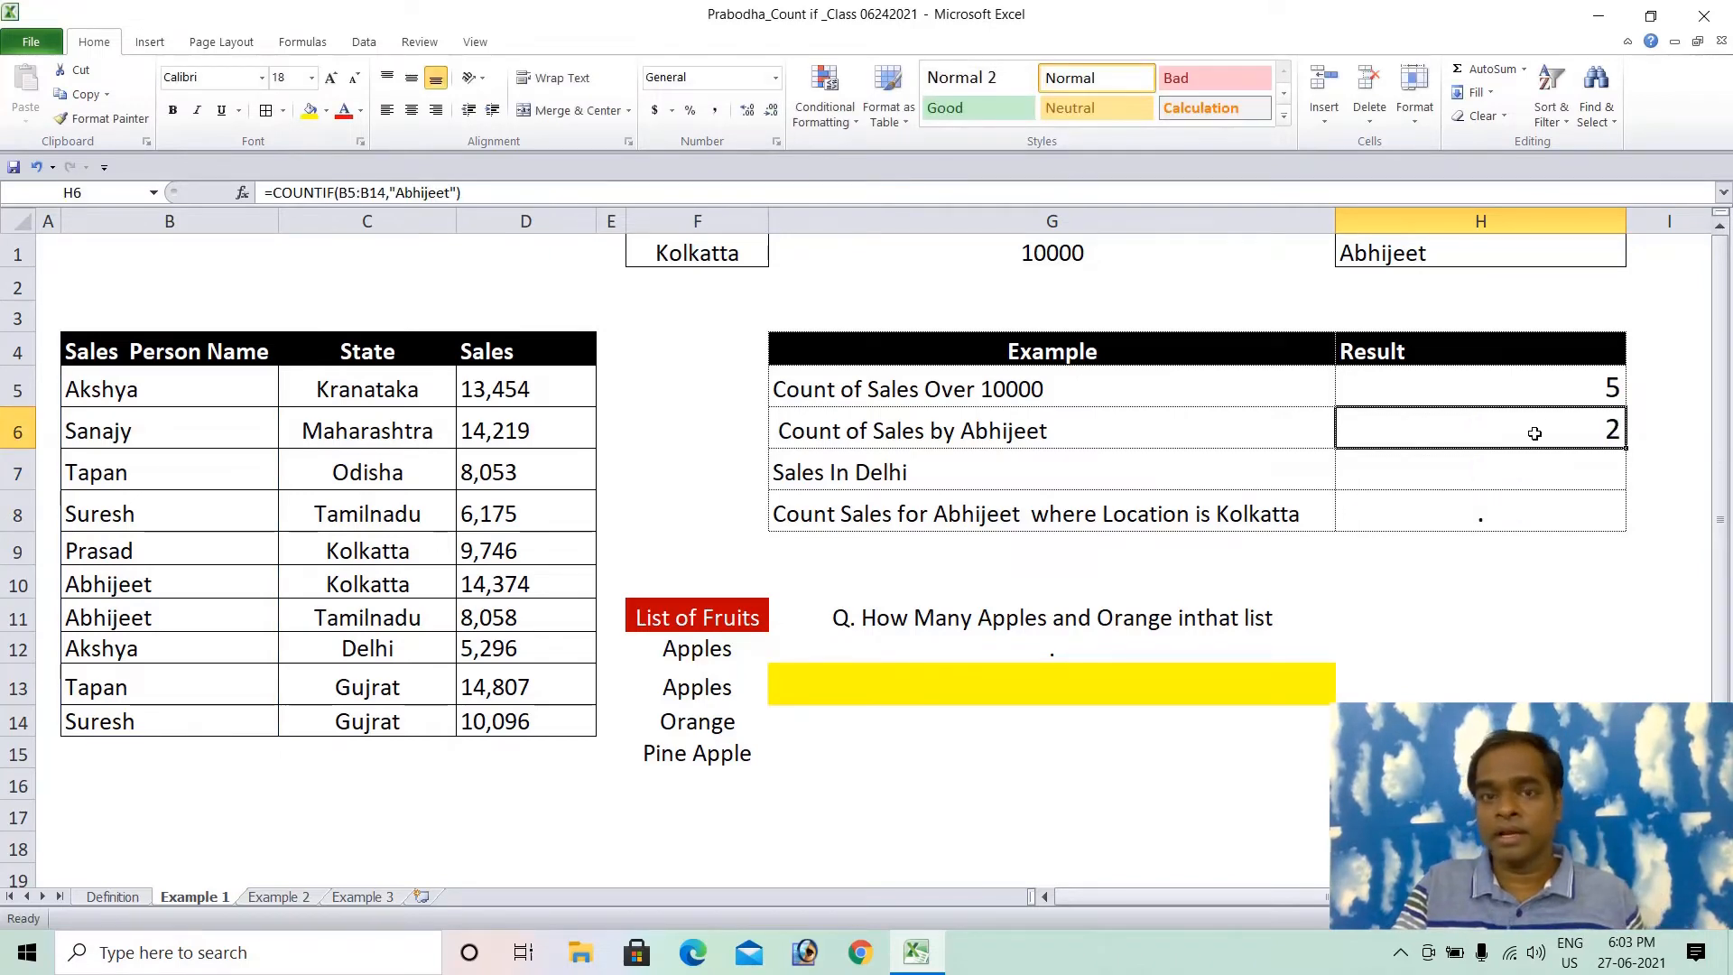
{"action": "left_click", "coordinate": [457, 192]}
{"action": "left_click_drag", "start_coordinate": [458, 192], "coordinate": [391, 192]}
{"action": "left_click", "coordinate": [1354, 253]}
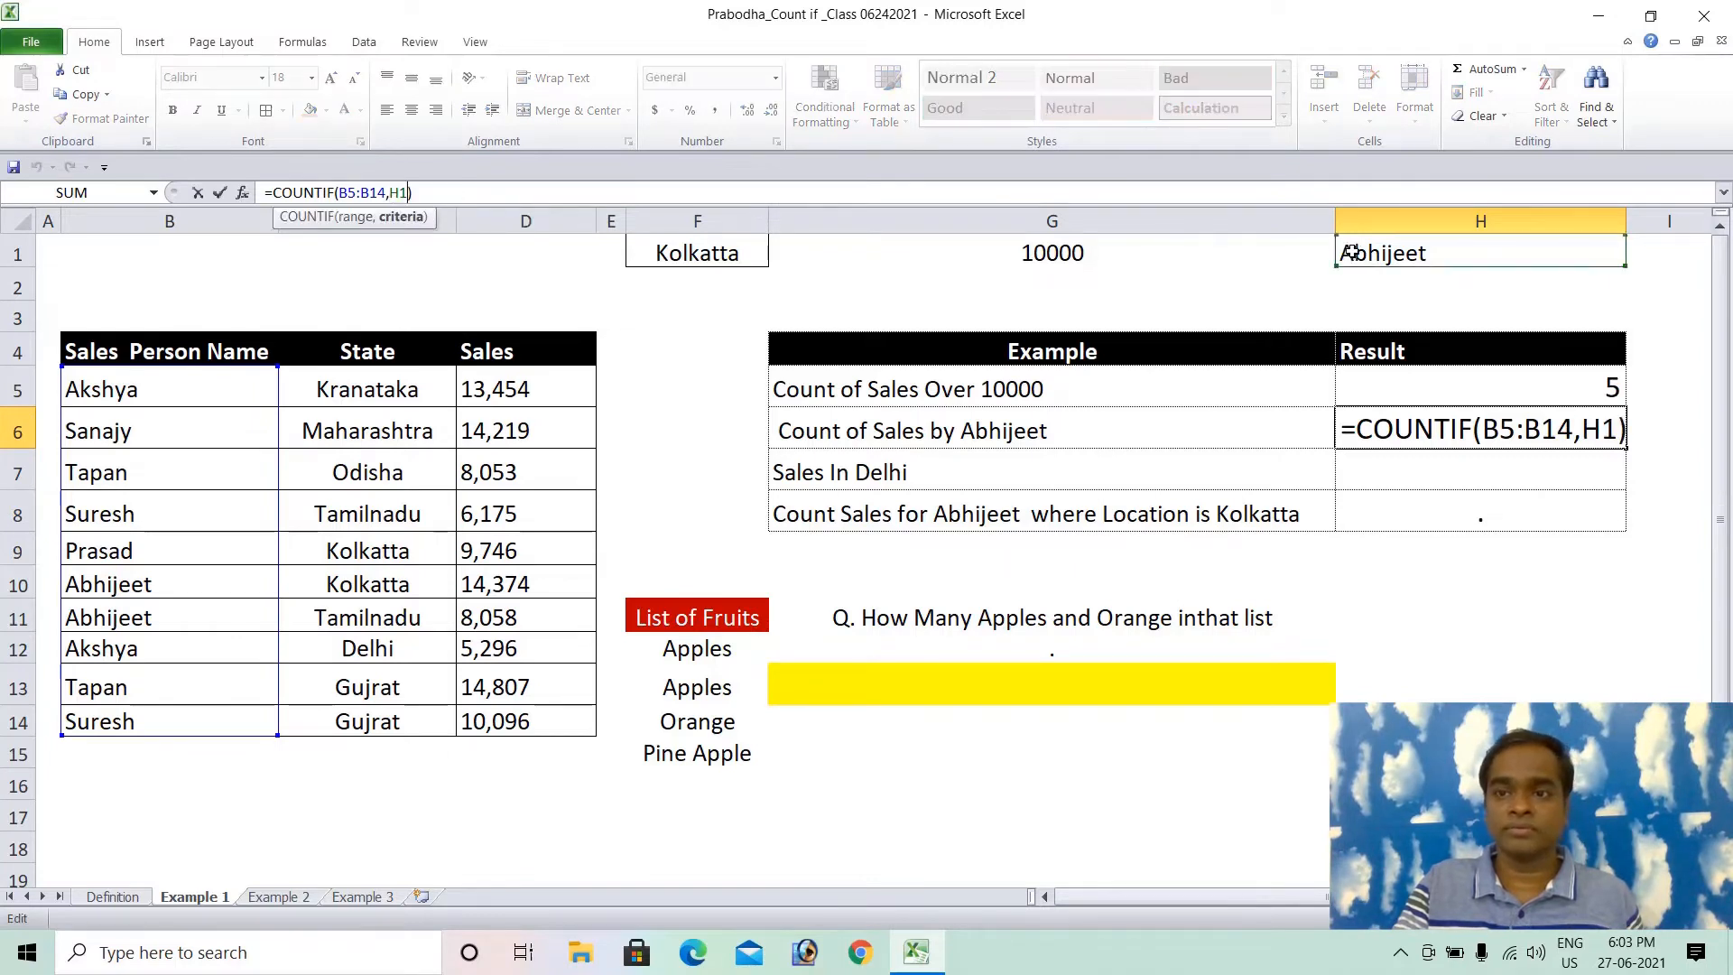
{"action": "key", "text": "Return"}
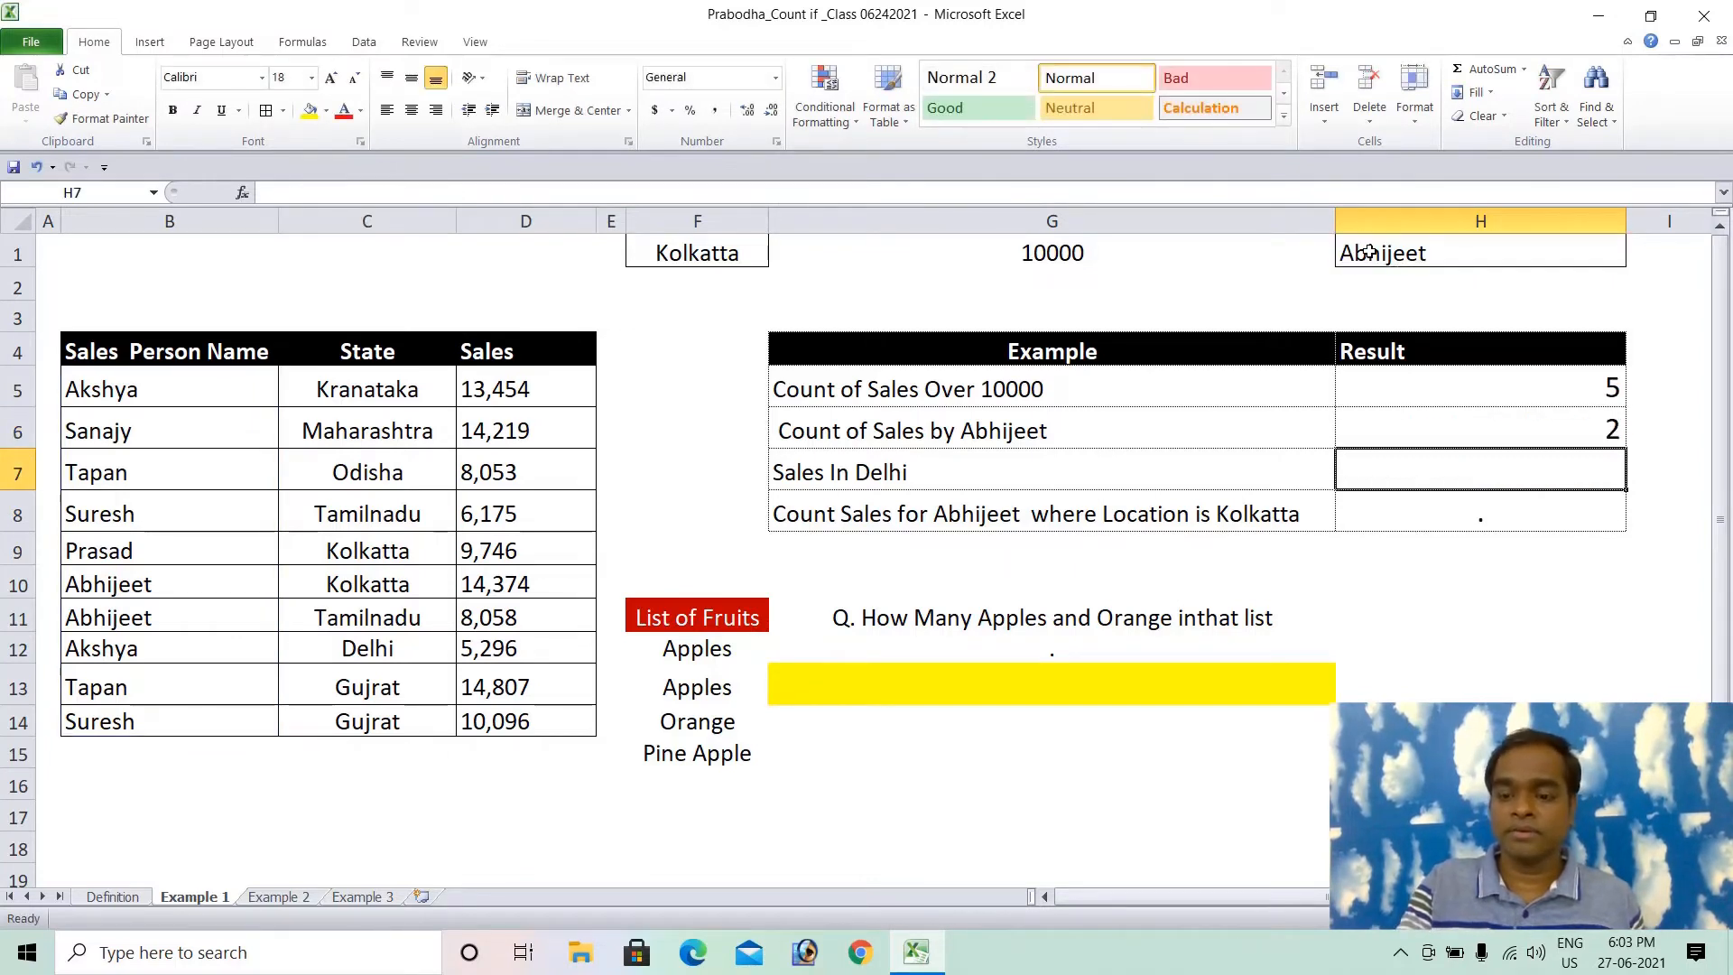
{"action": "key", "text": "Up"}
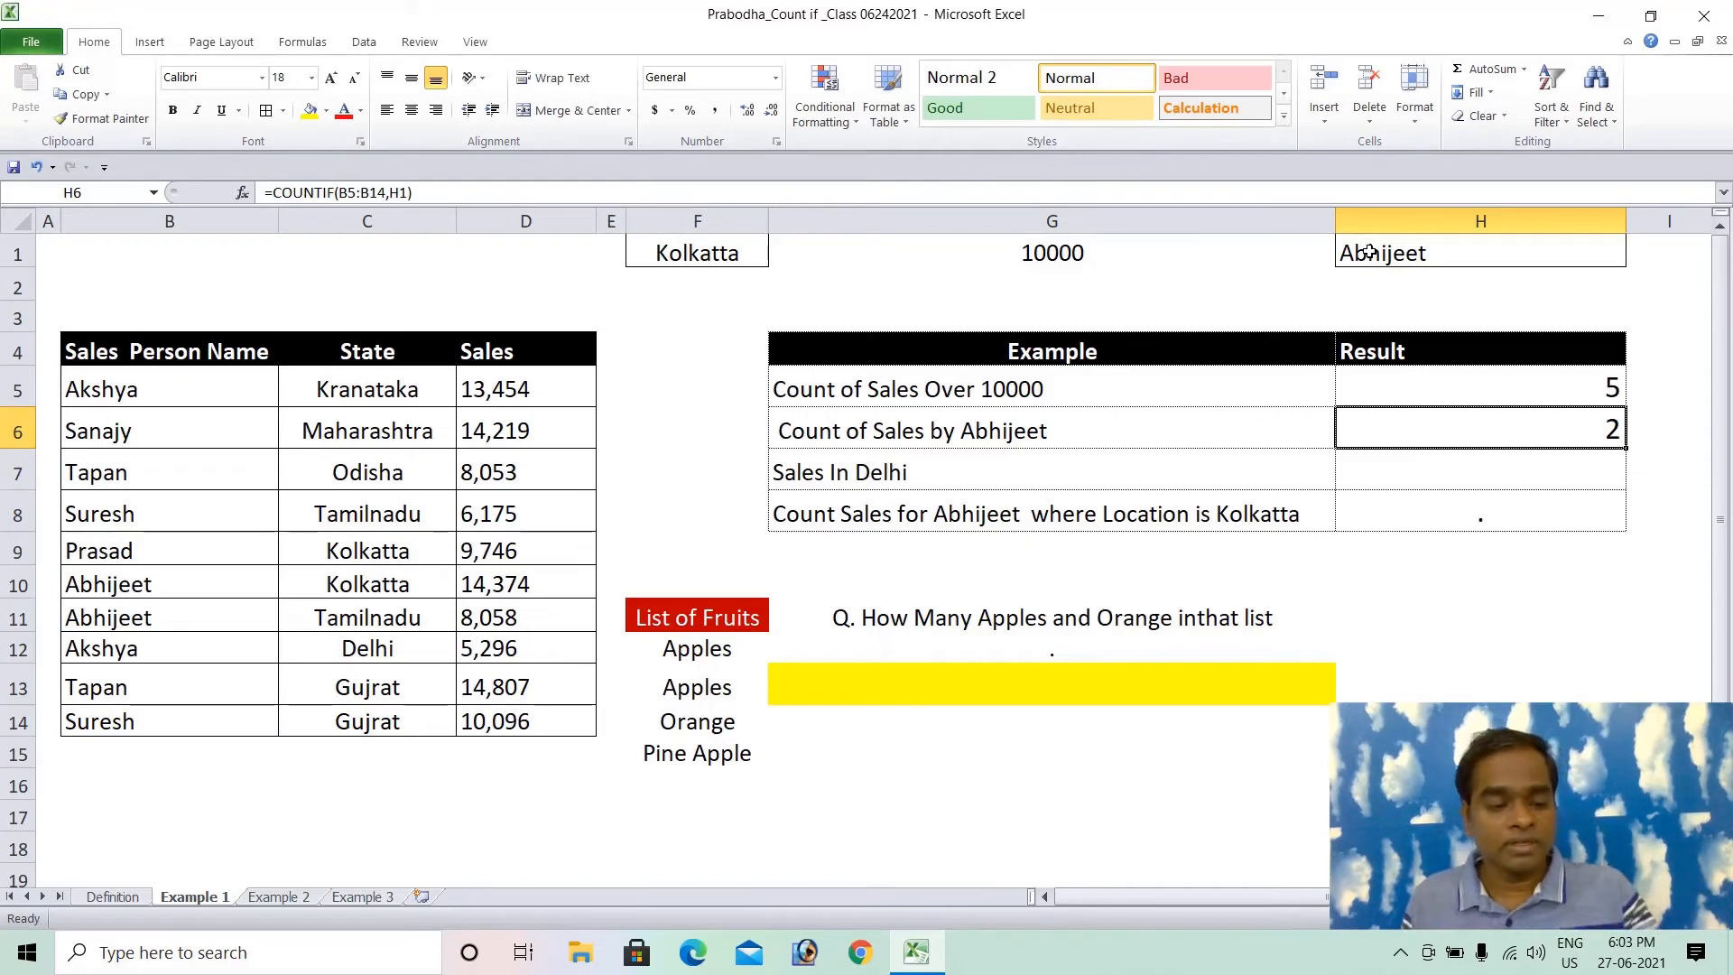
{"action": "key", "text": "F2"}
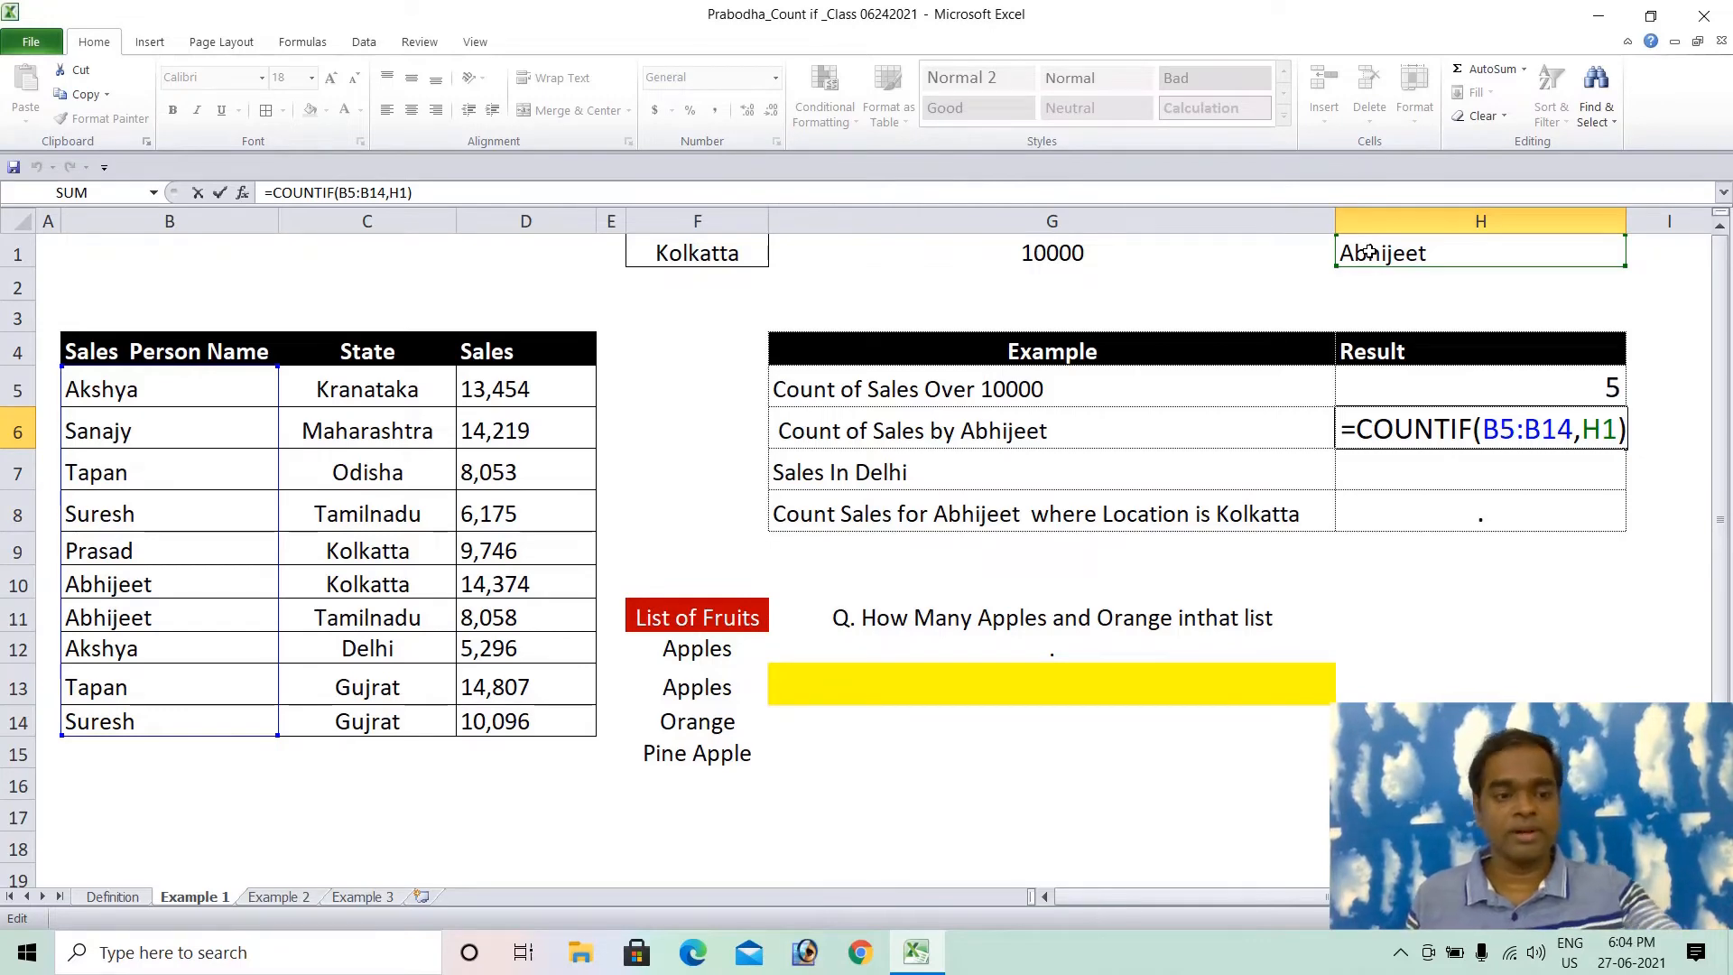
{"action": "key", "text": "ctrl+Return"}
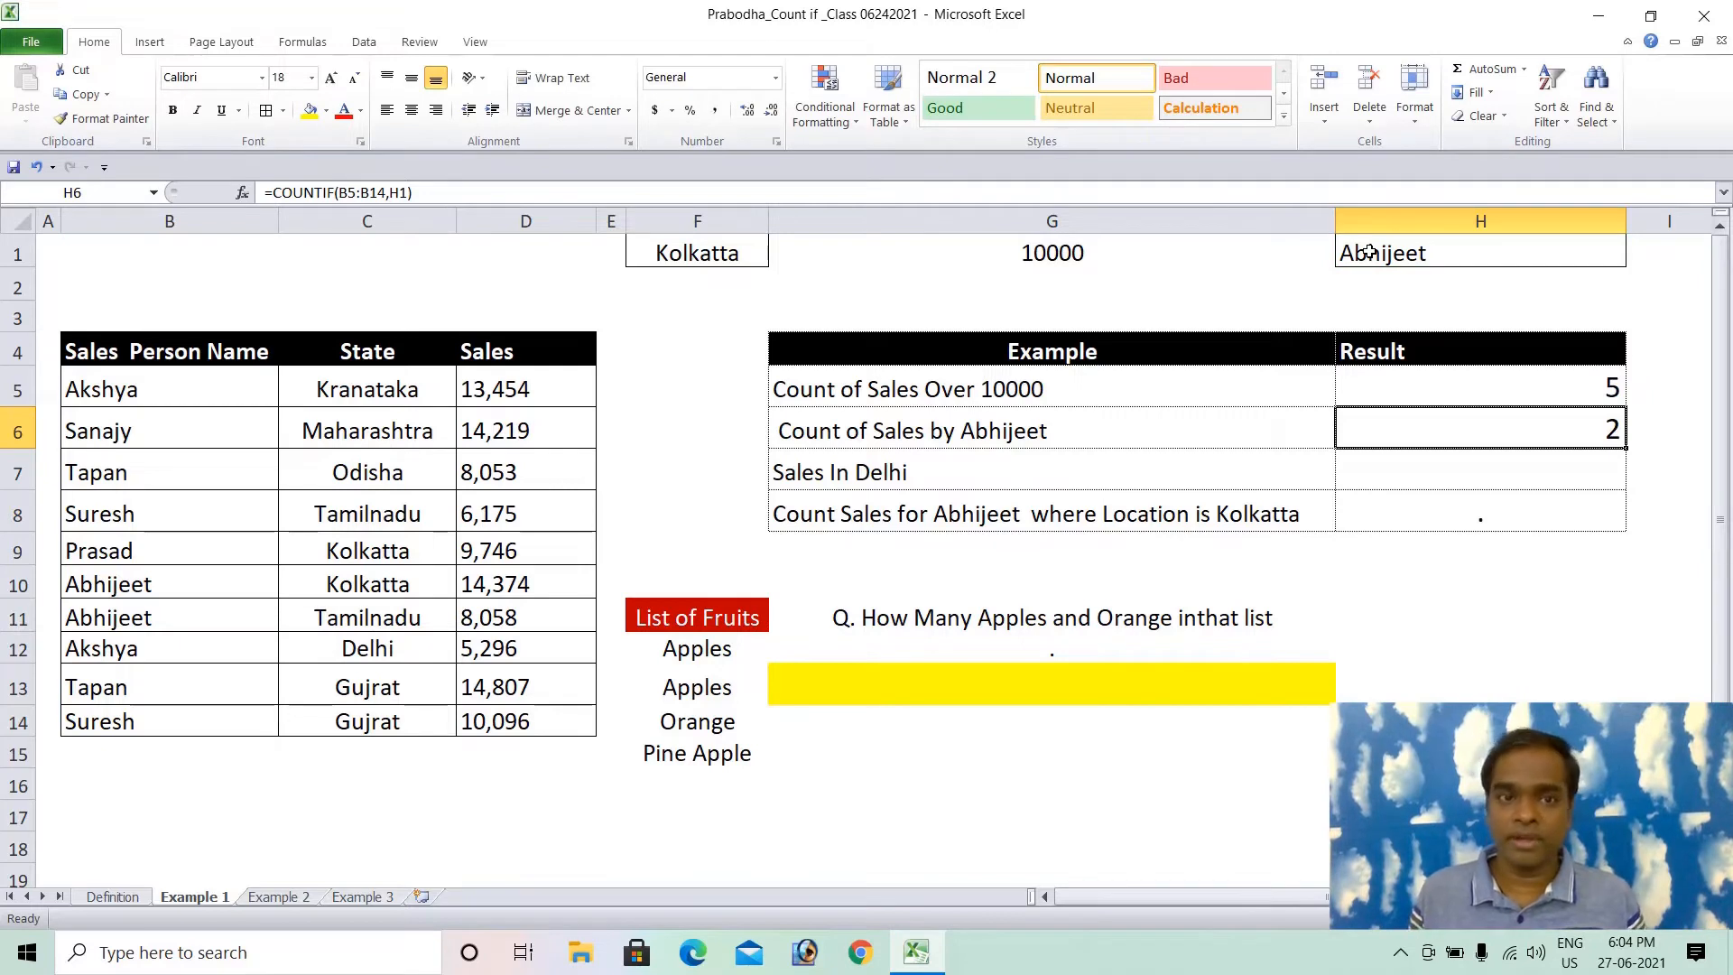
In H7, enter a COUNTIF formula over the State range C5:C14 with the quoted criterion "Delhi"
{"action": "key", "text": "Down"}
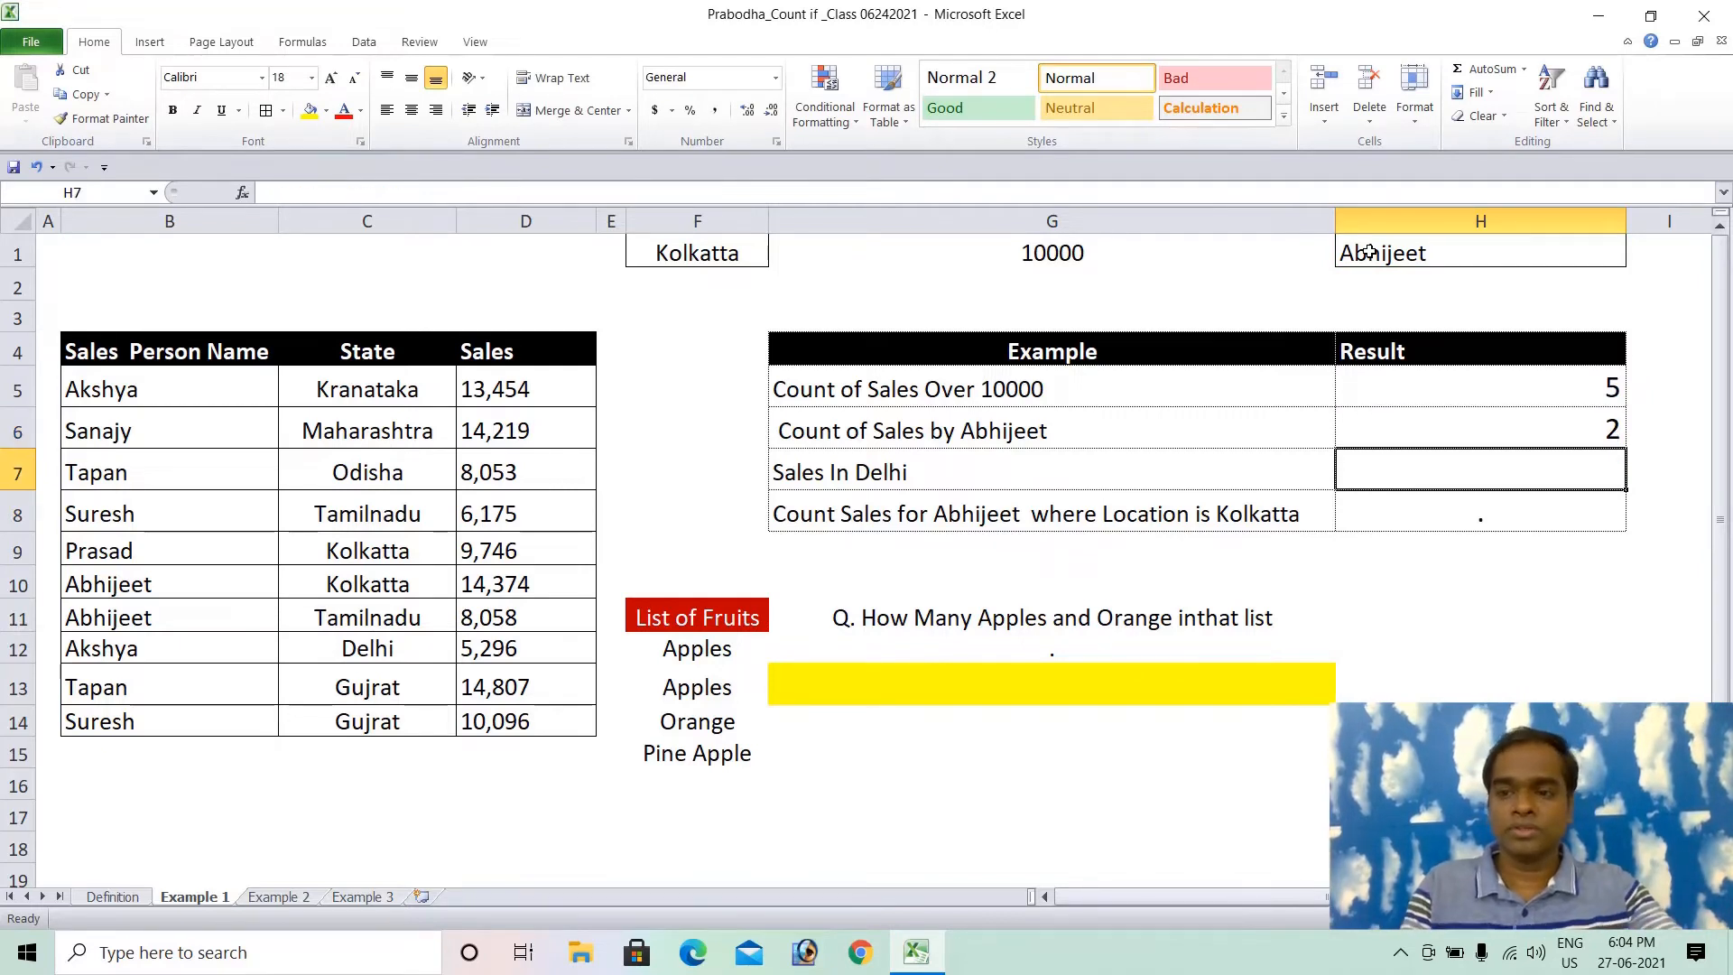
{"action": "type", "text": "=countif"}
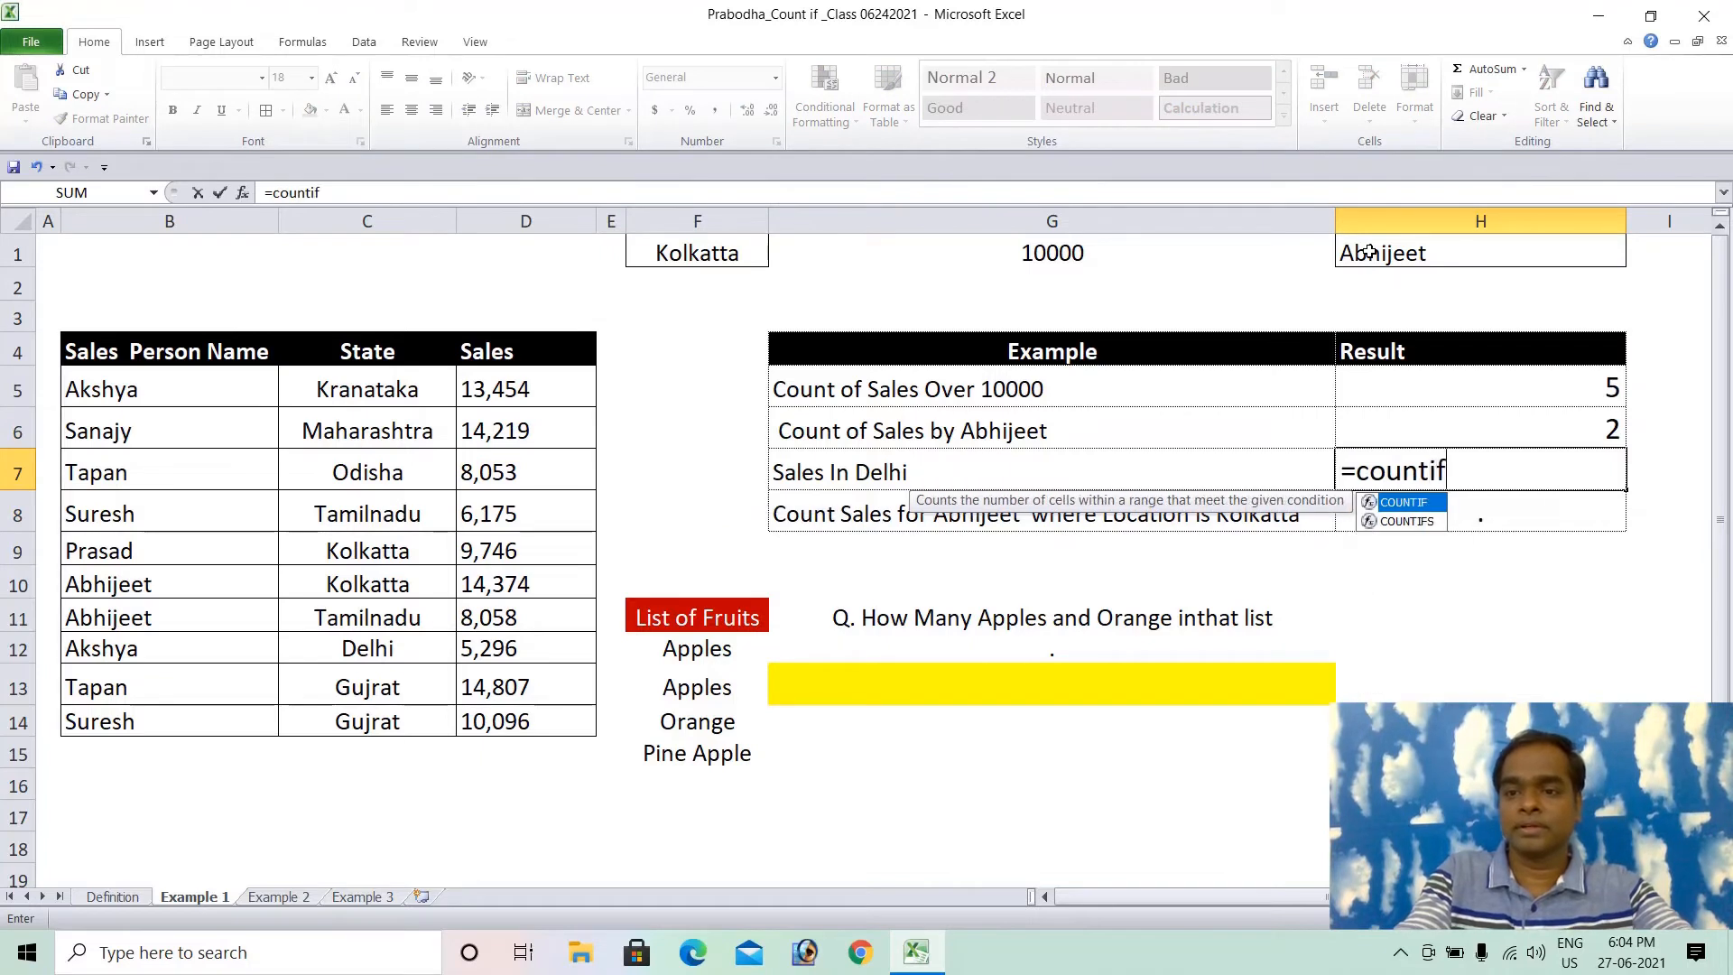
{"action": "key", "text": "Tab"}
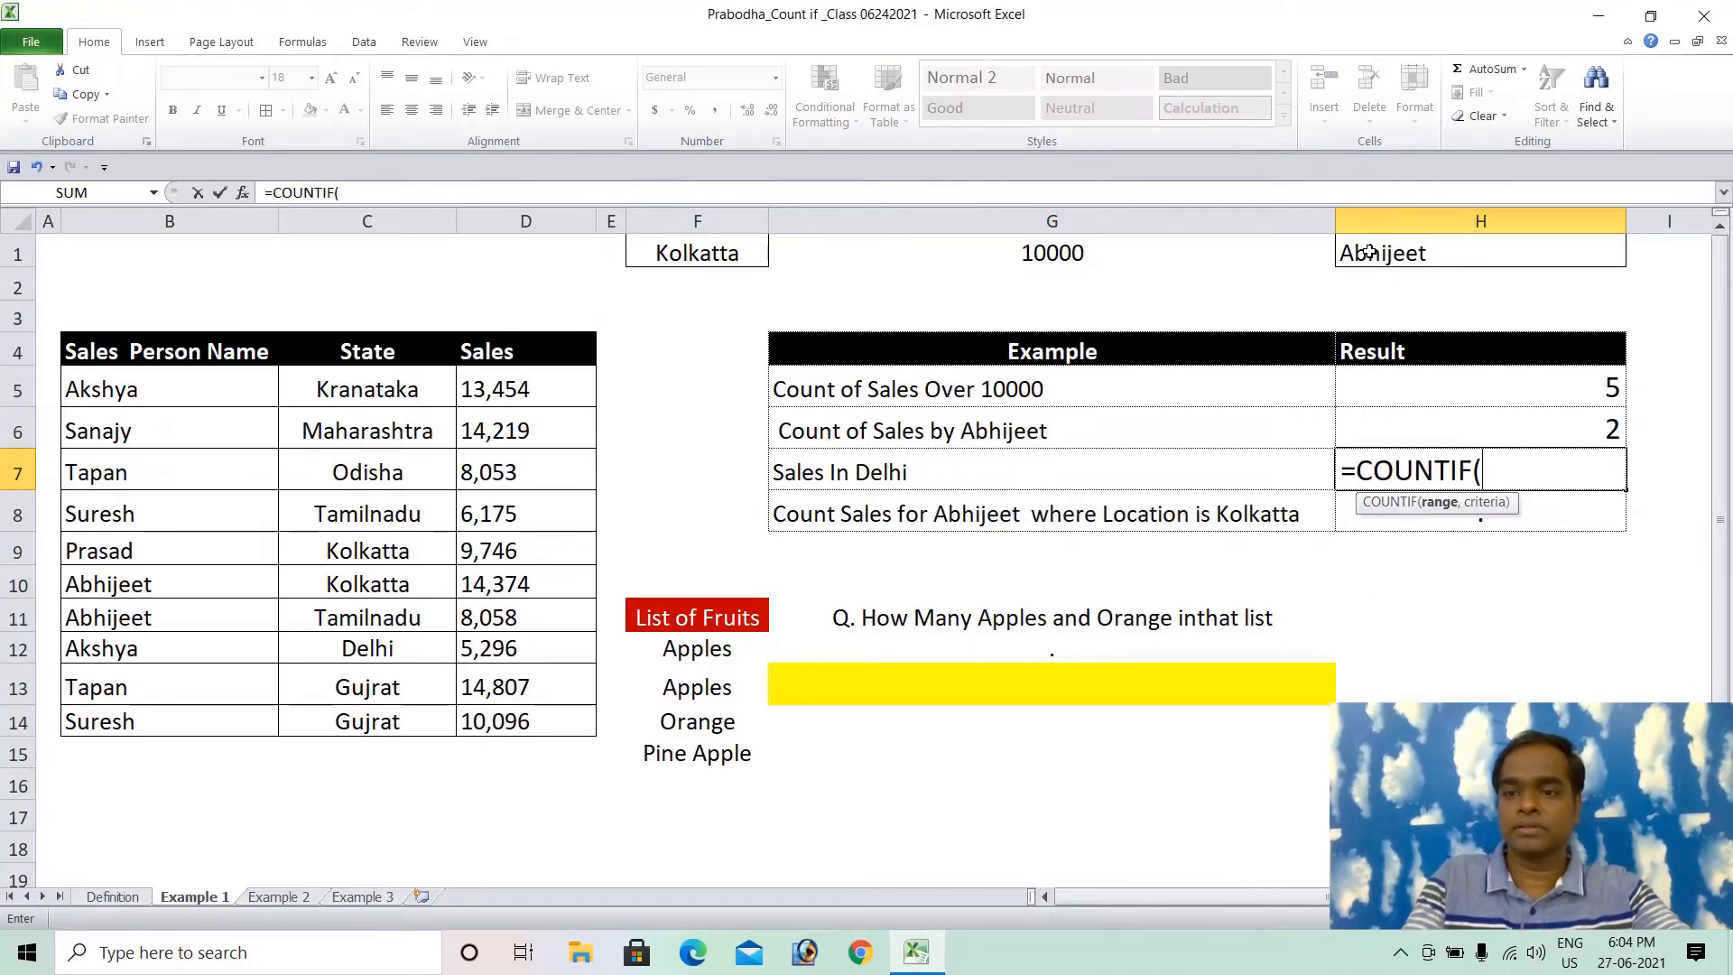
{"action": "left_click", "coordinate": [366, 390]}
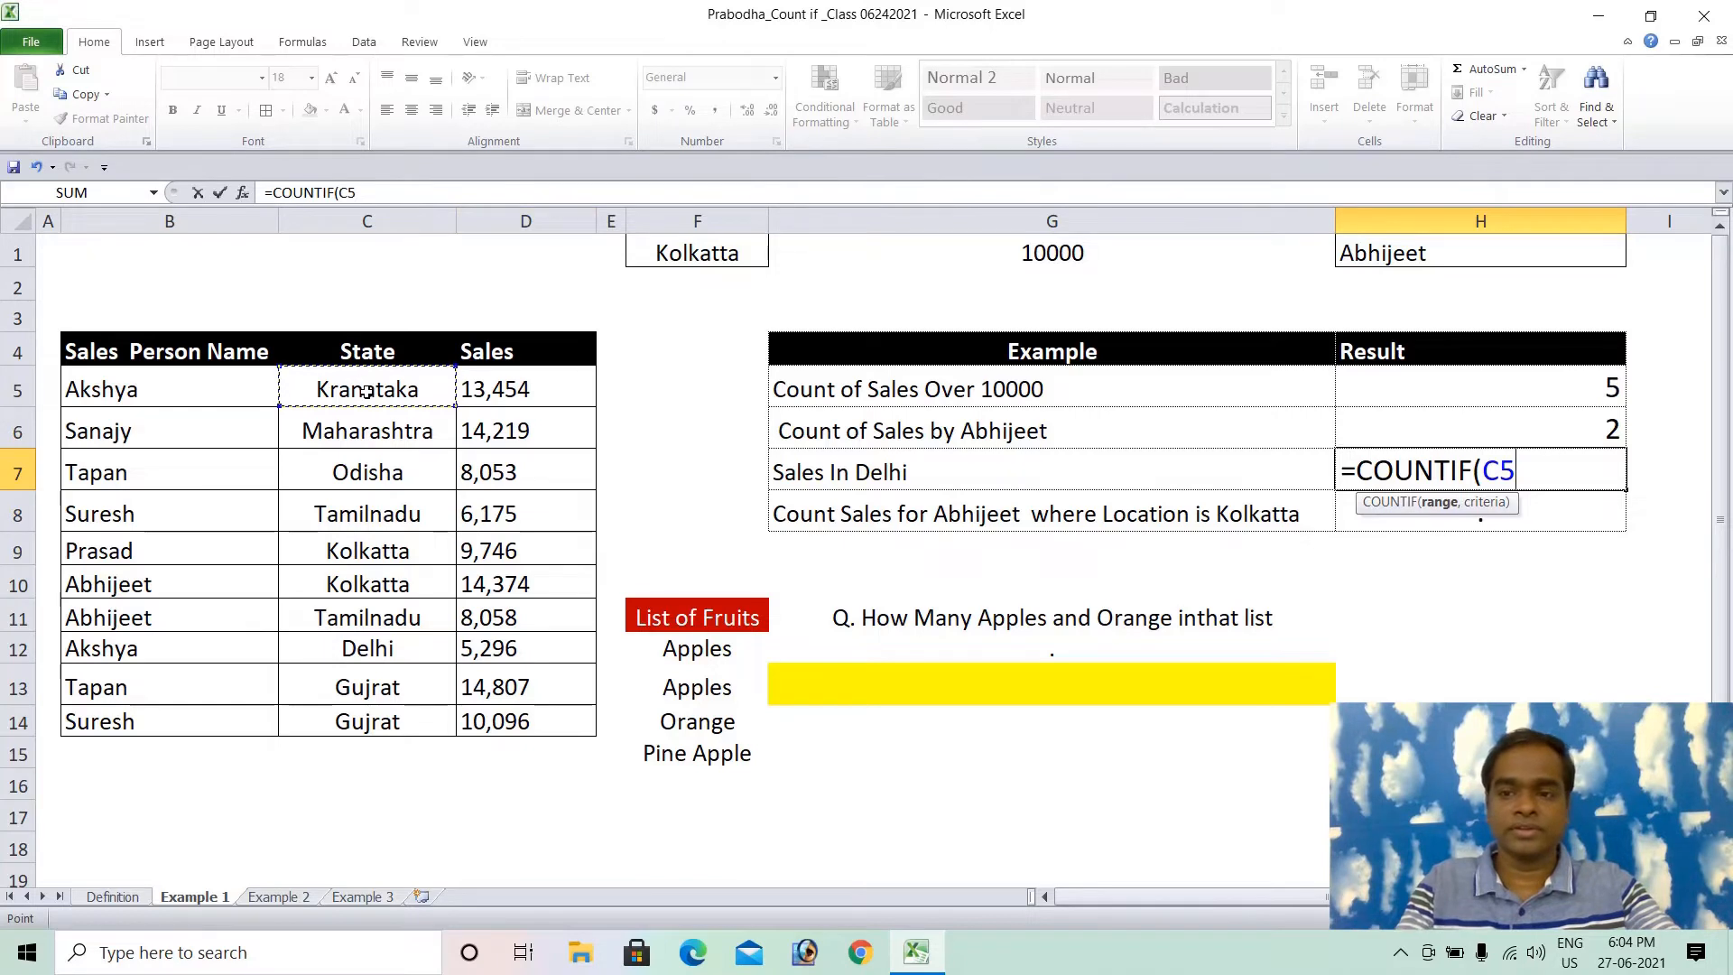
{"action": "key", "text": "ctrl+shift+Down"}
{"action": "type", "text": ",\""}
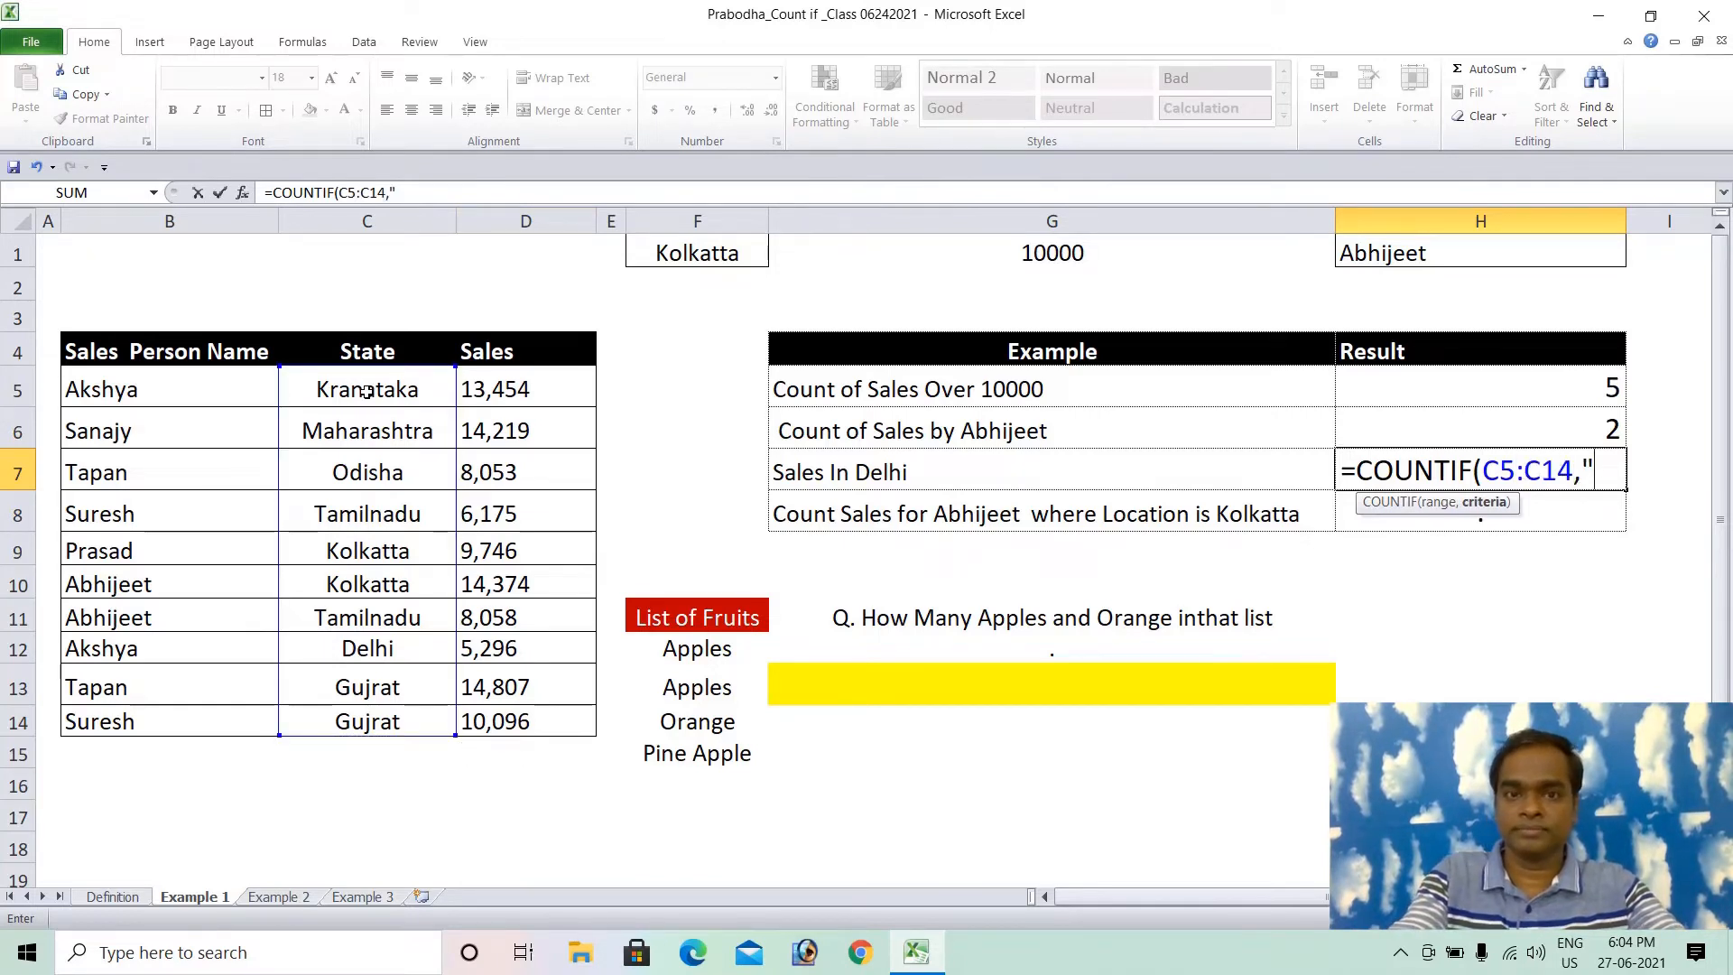
{"action": "type", "text": "D"}
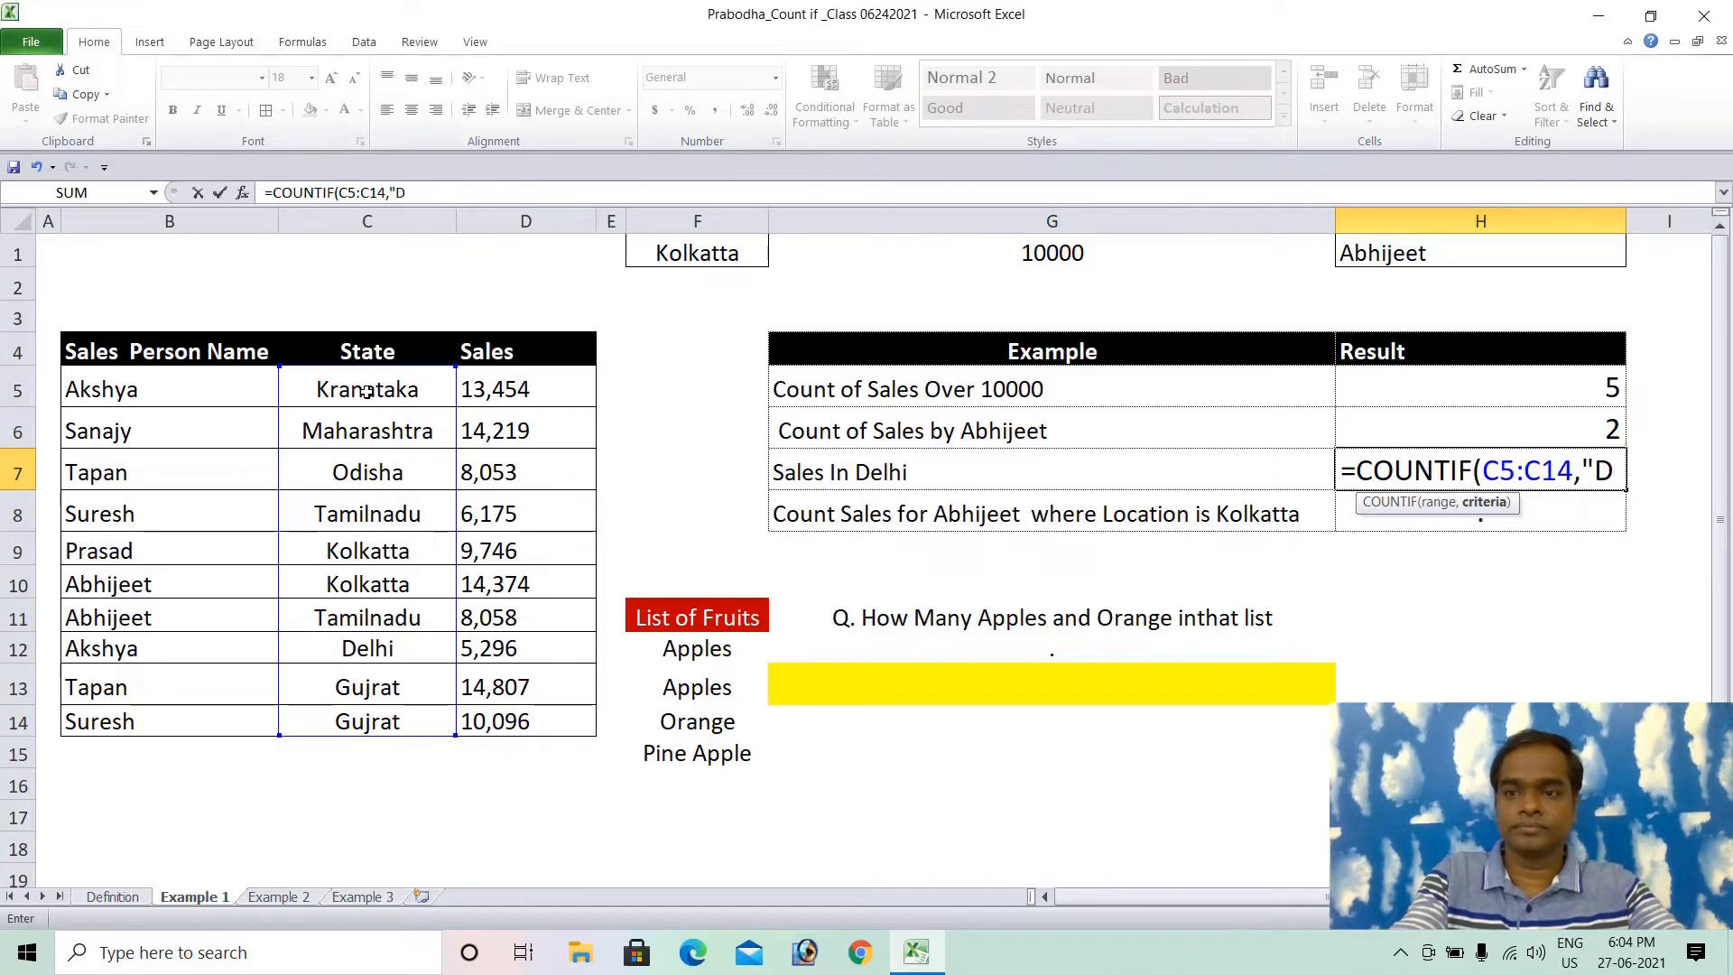
{"action": "type", "text": "elhi\")"}
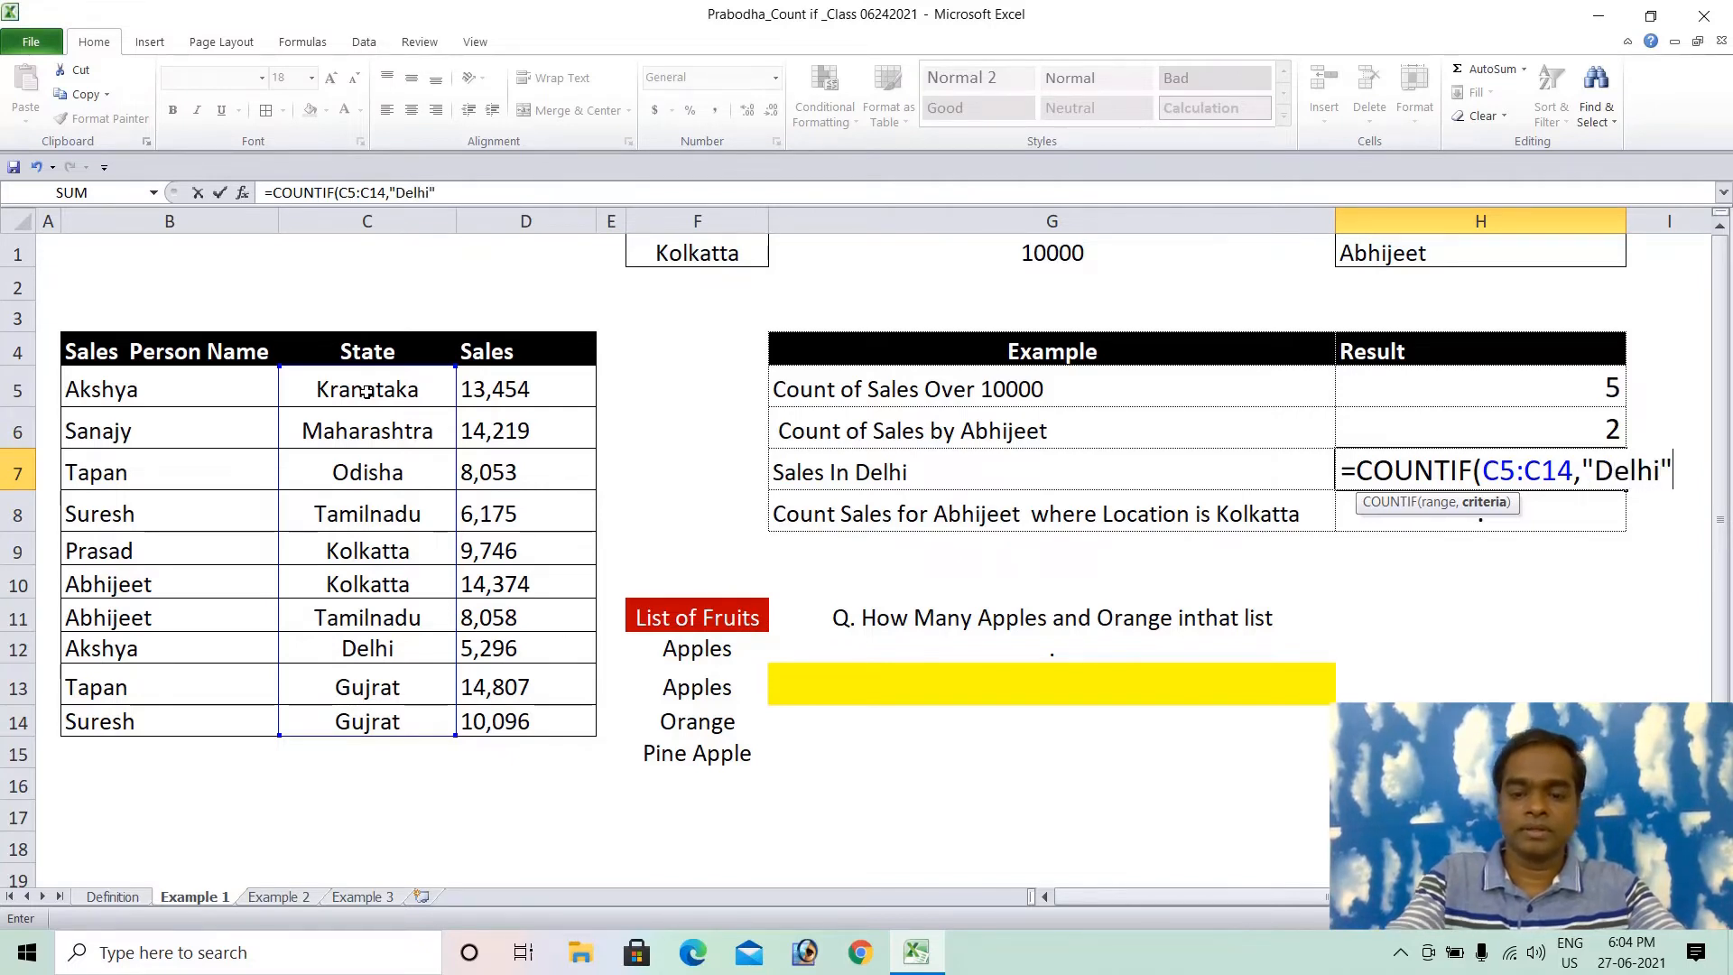
{"action": "key", "text": "Return"}
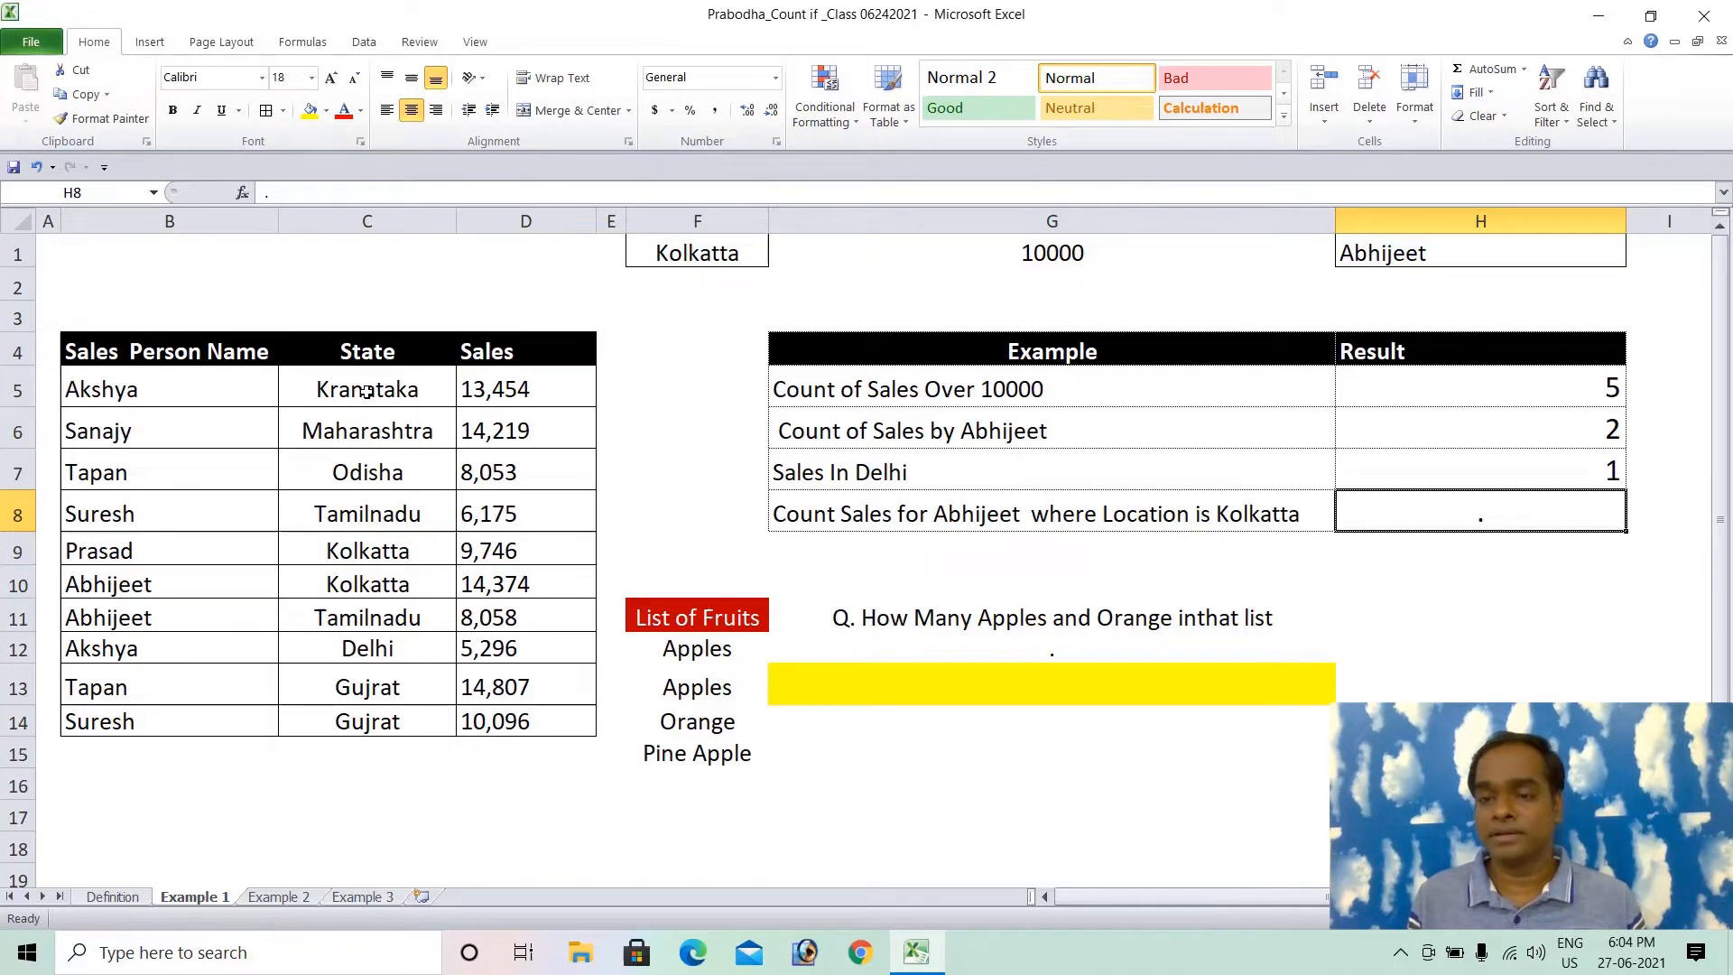
Start a COUNTIFS formula in H8 with B5:B14 as the first criteria range and H1 as its criterion
{"action": "type", "text": "=countif"}
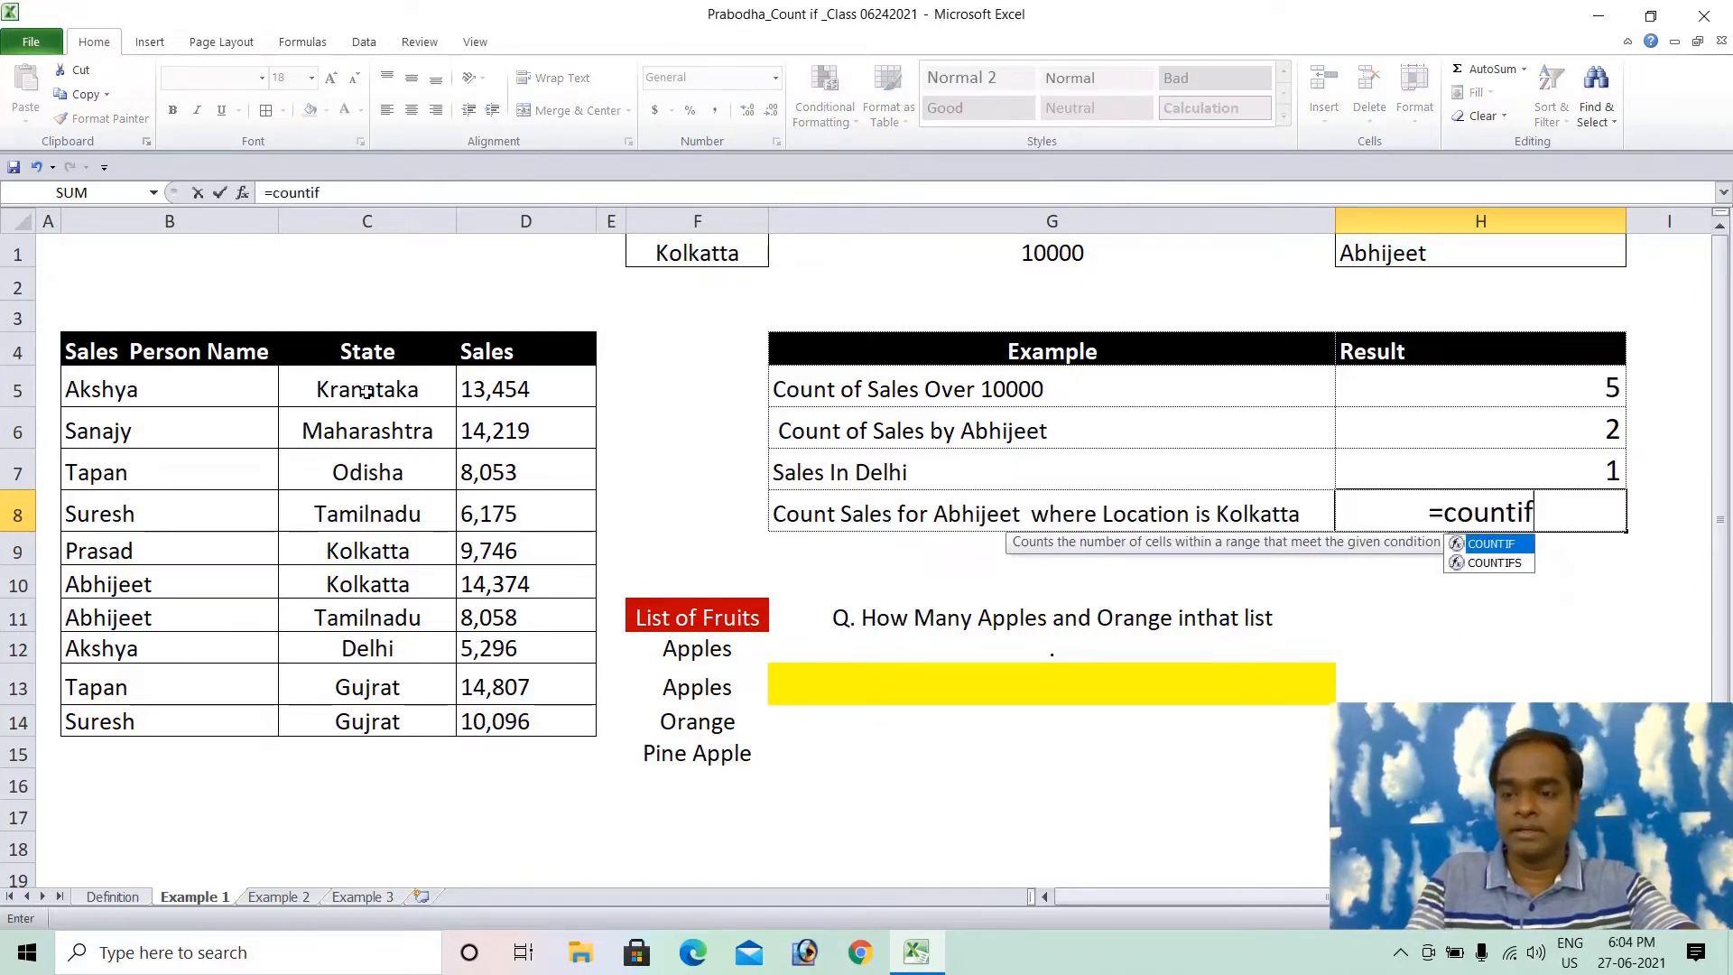
{"action": "key", "text": "Down"}
{"action": "key", "text": "Tab"}
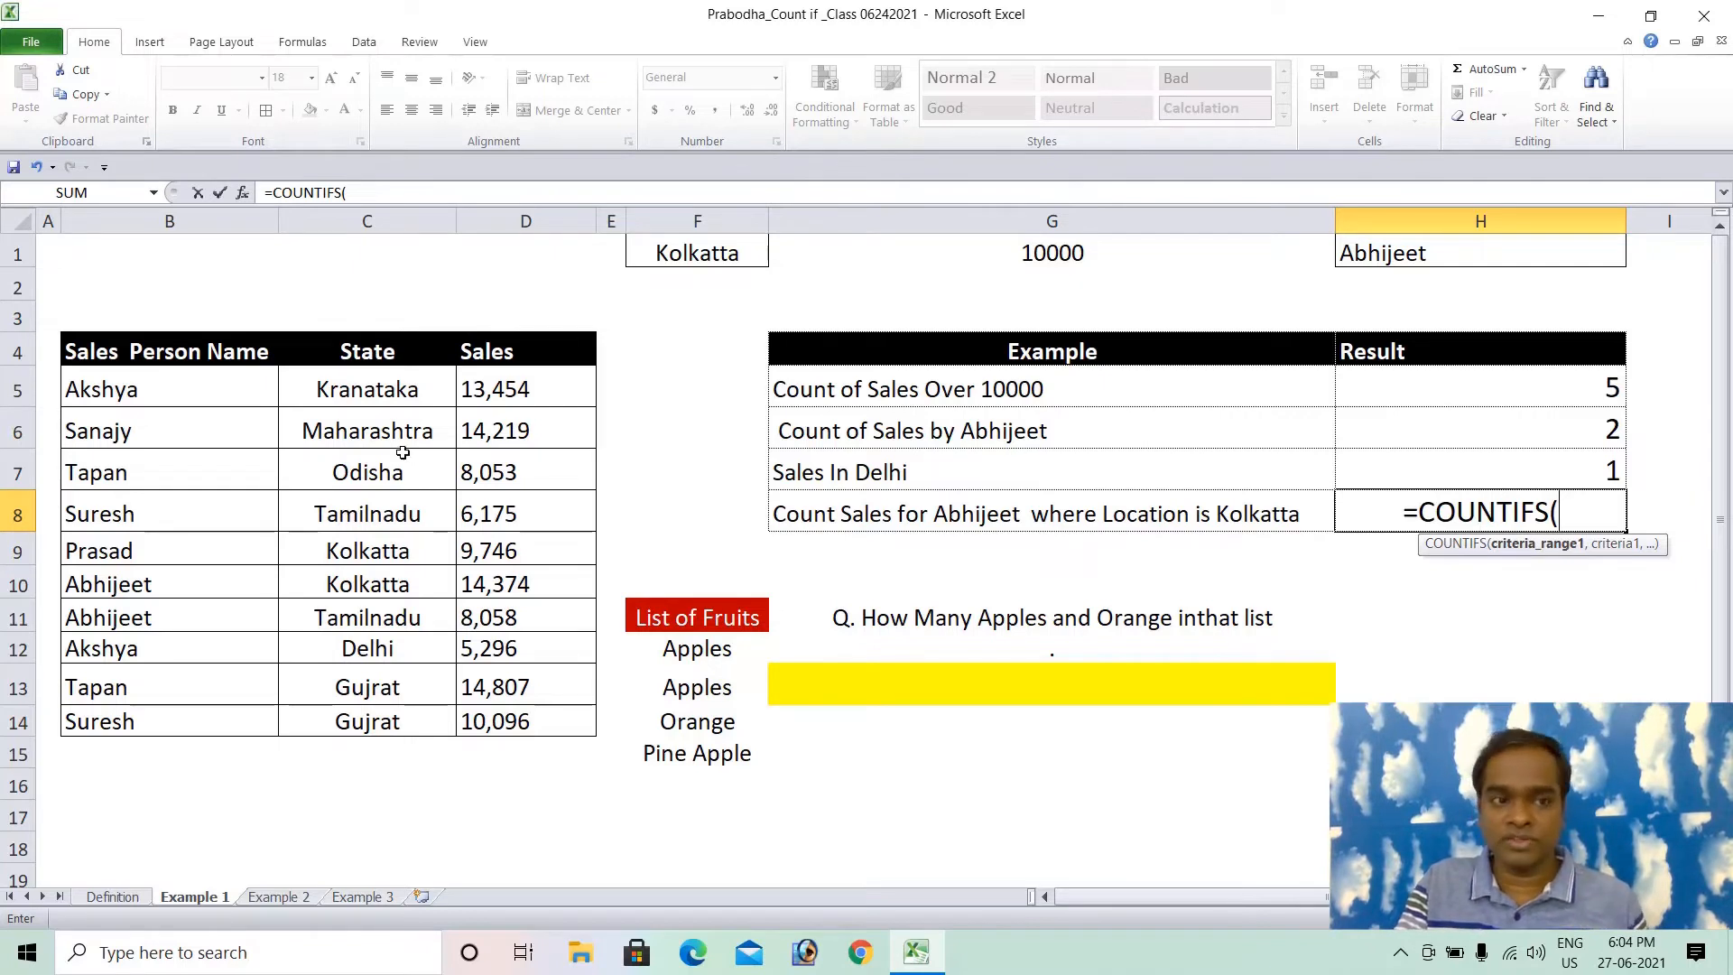
{"action": "left_click_drag", "start_coordinate": [143, 389], "coordinate": [193, 709]}
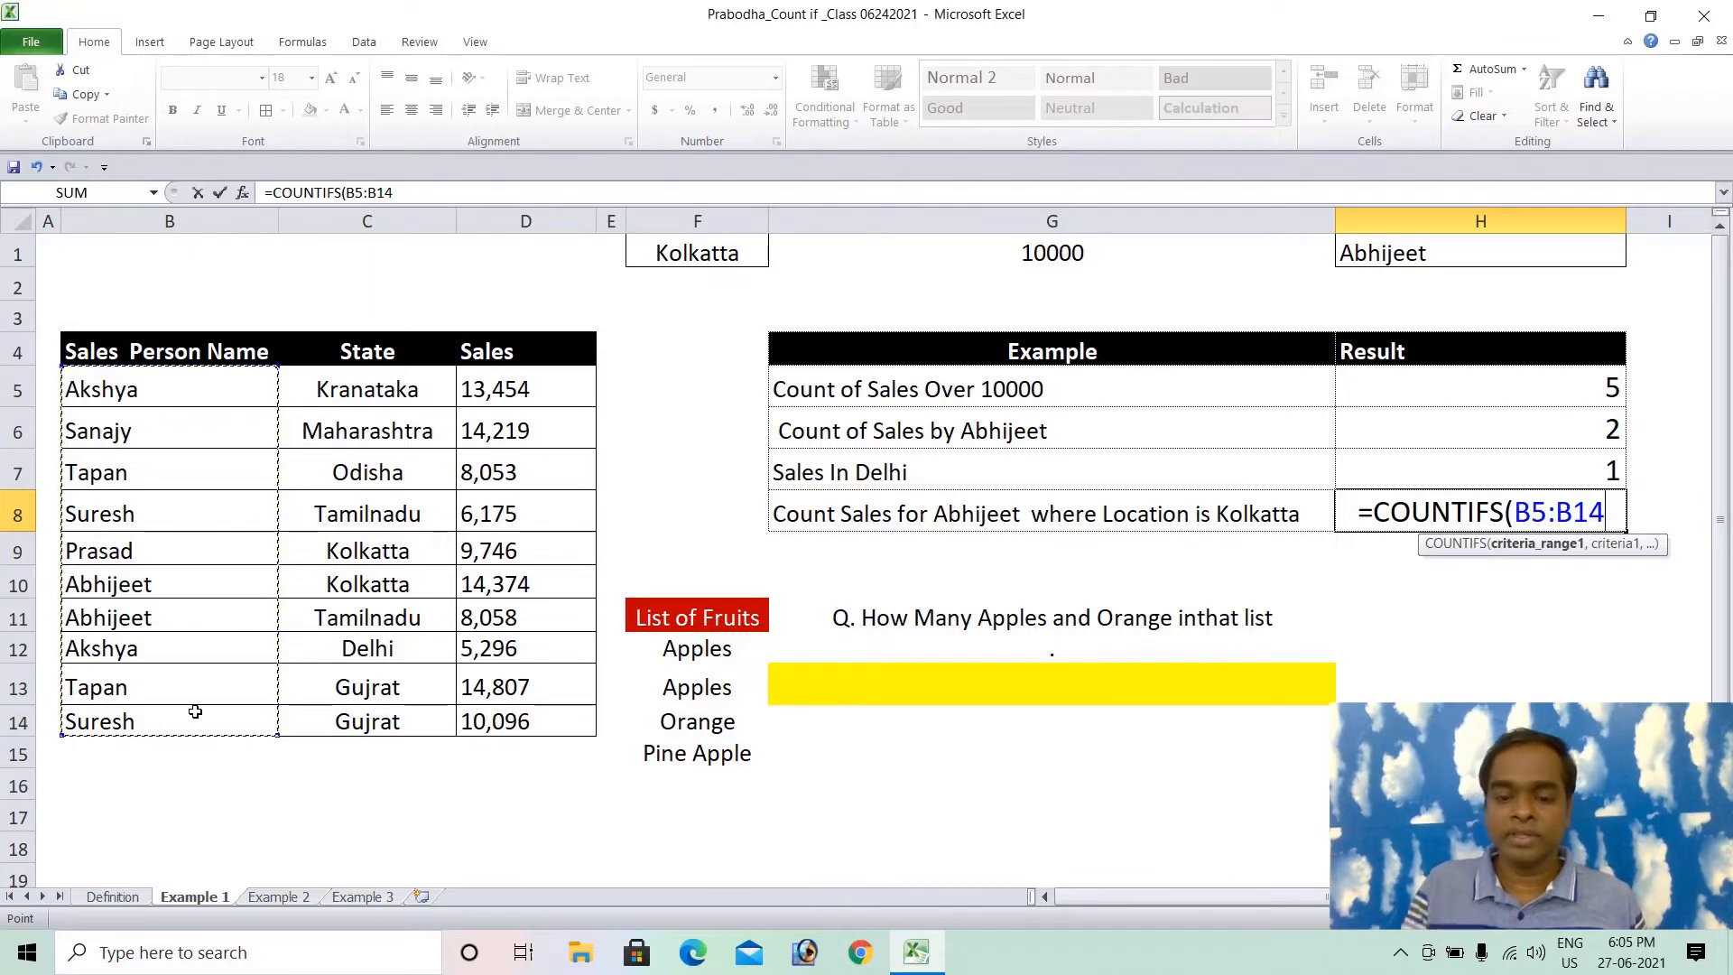
{"action": "type", "text": ","}
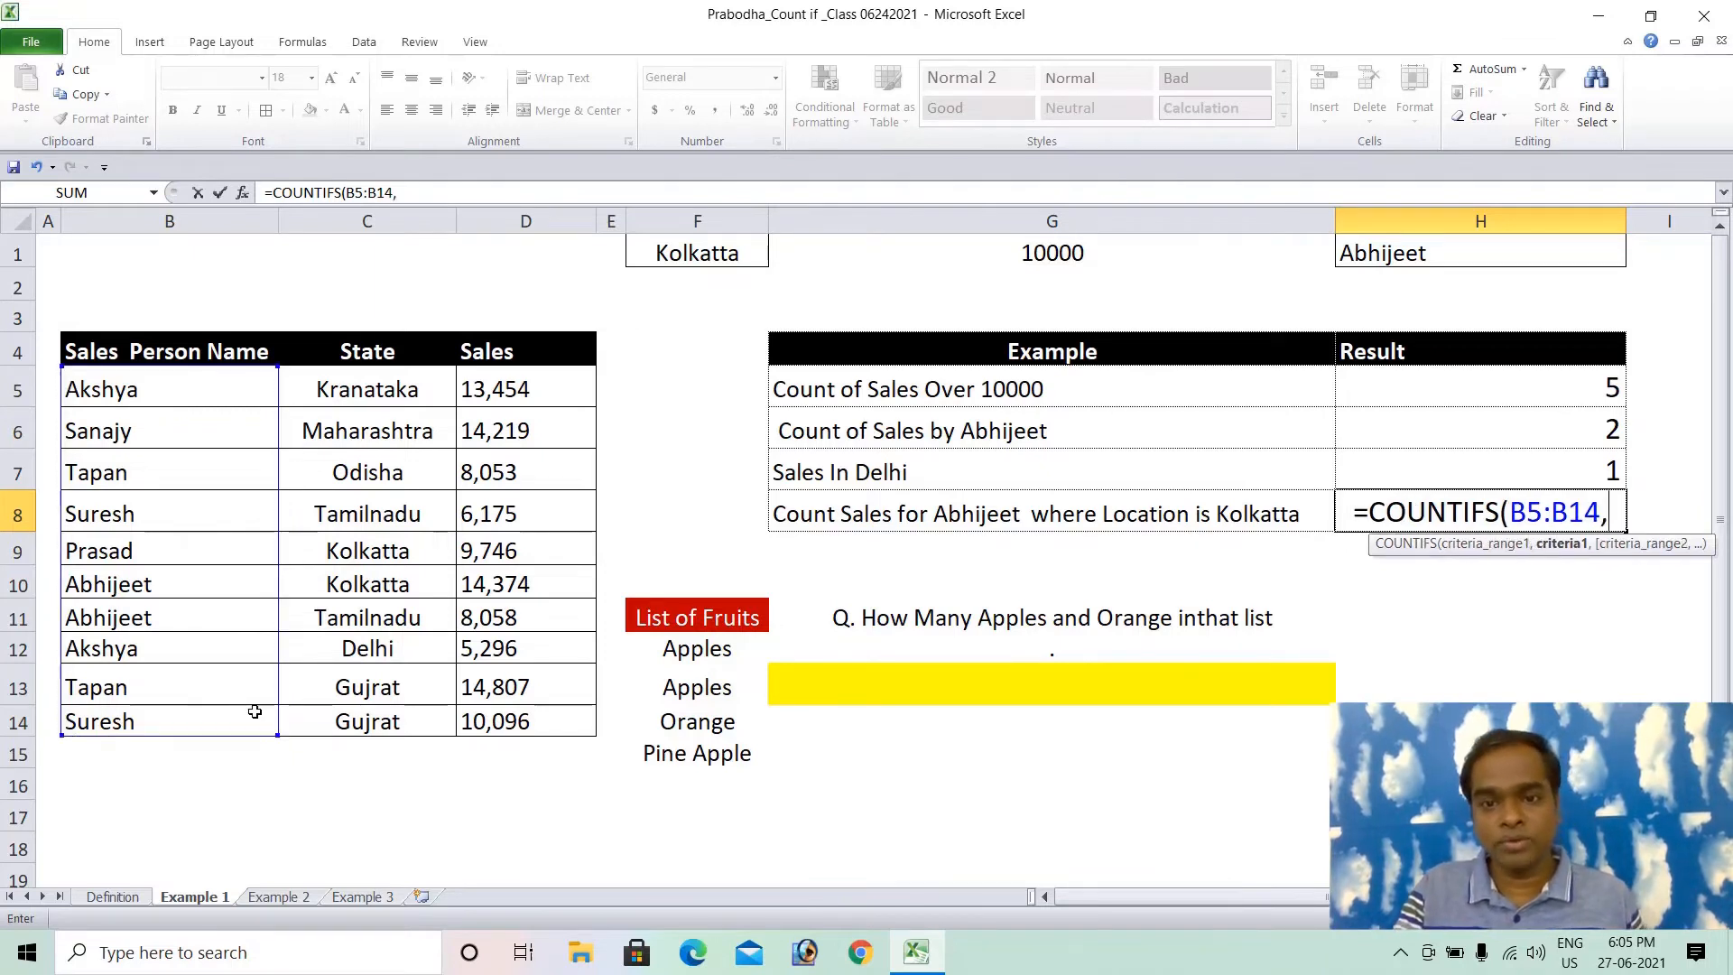
{"action": "left_click", "coordinate": [1379, 254]}
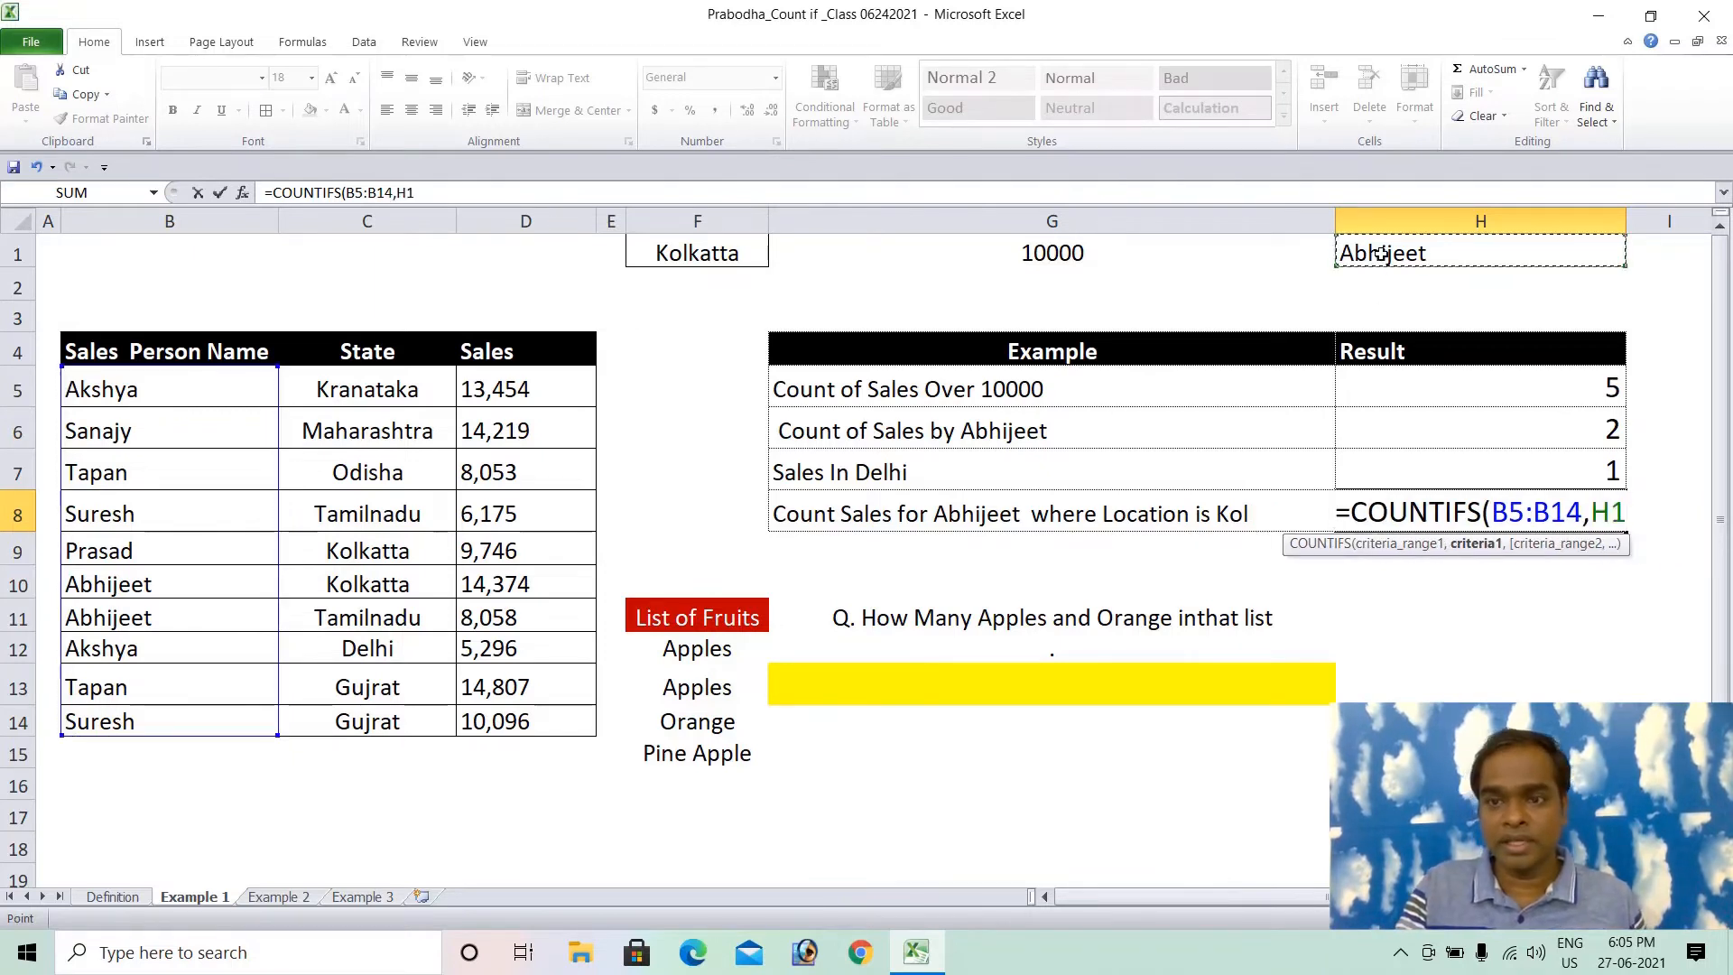
{"action": "type", "text": ","}
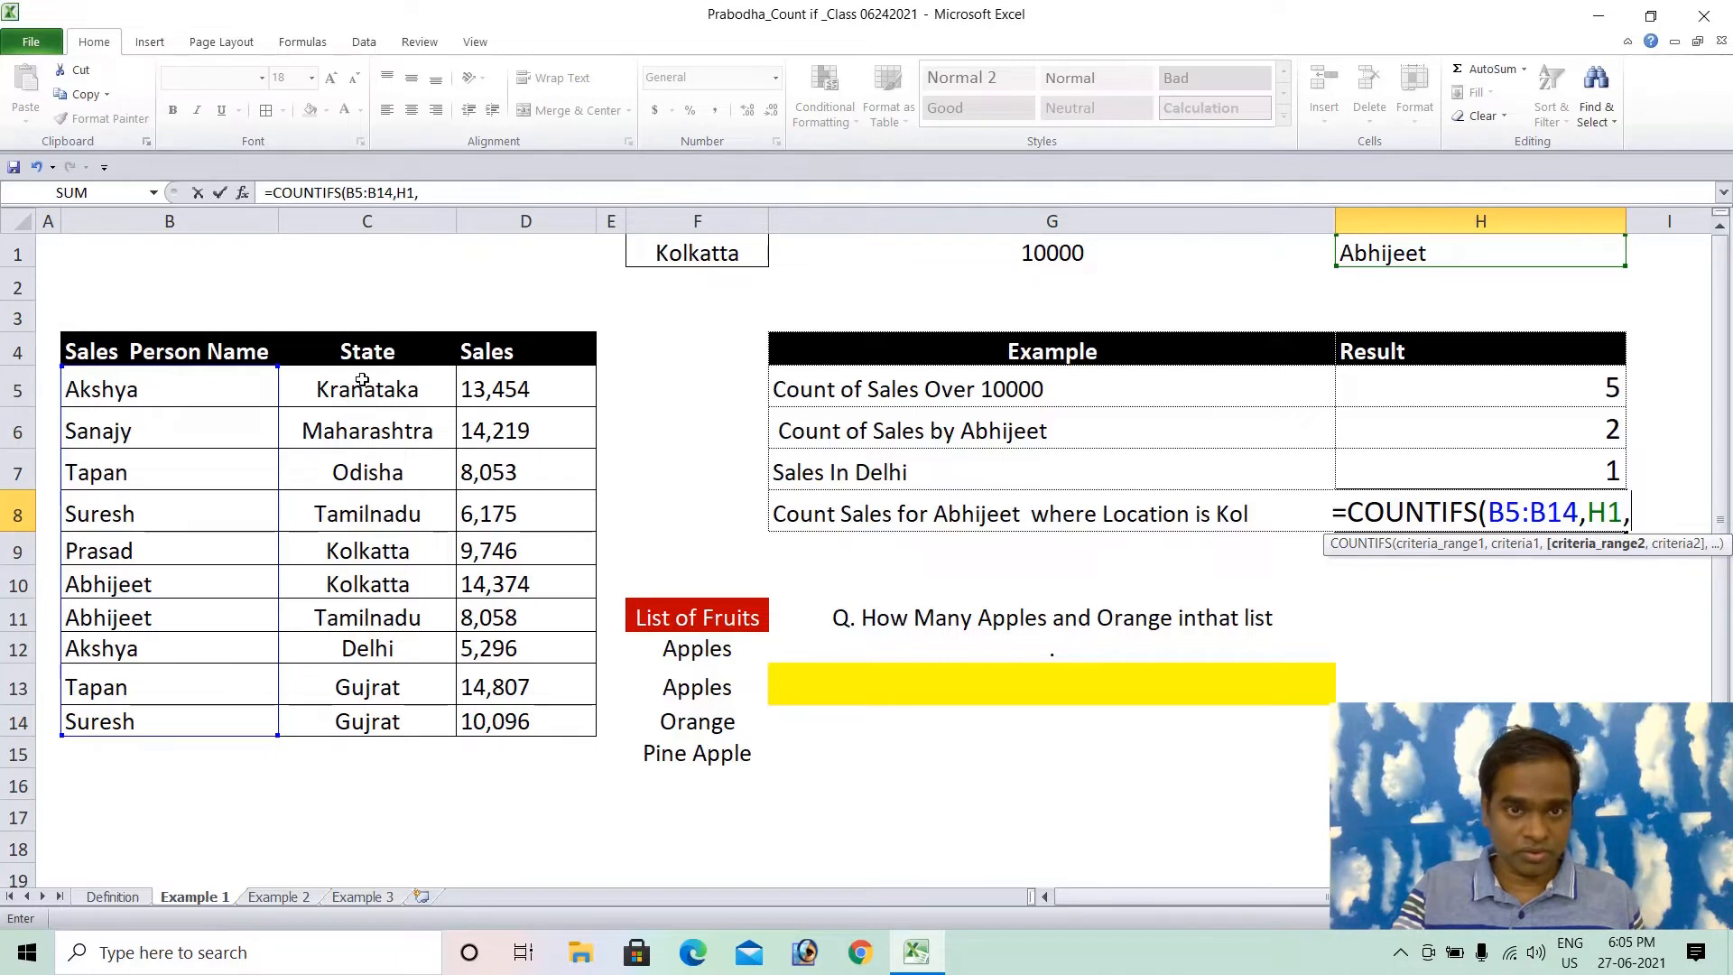
Complete the H8 formula with criteria range C5:C14 and criterion F1, and review its references
{"action": "left_click_drag", "start_coordinate": [361, 383], "coordinate": [380, 713]}
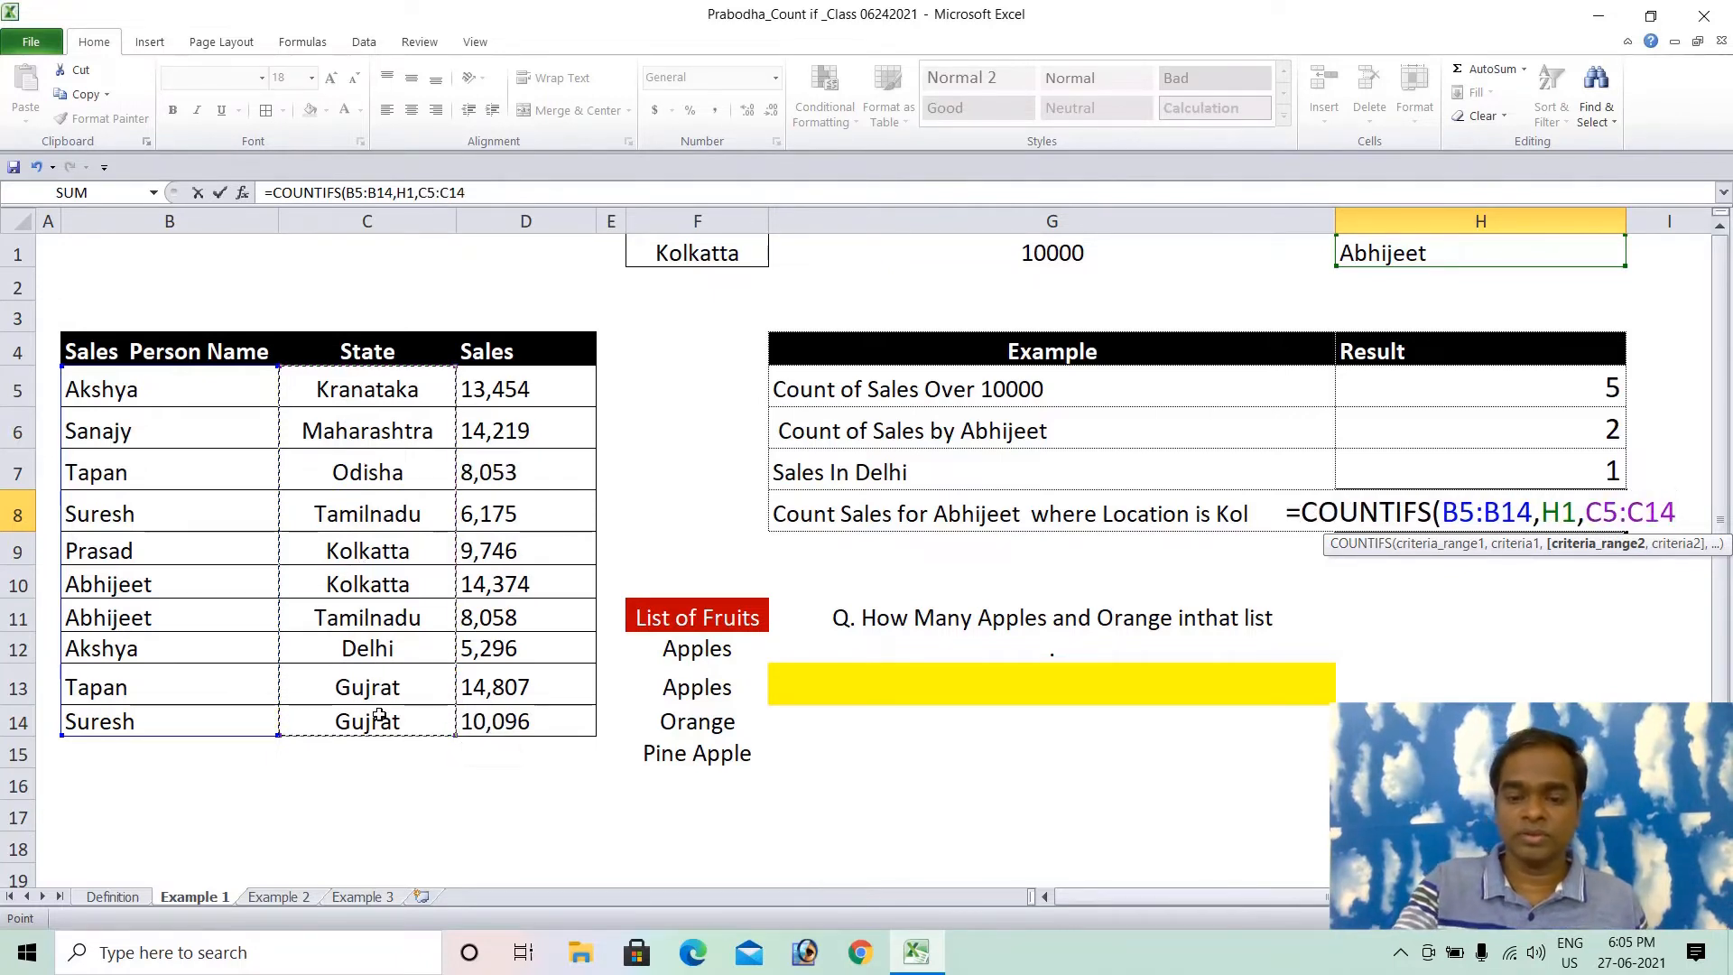
{"action": "type", "text": ","}
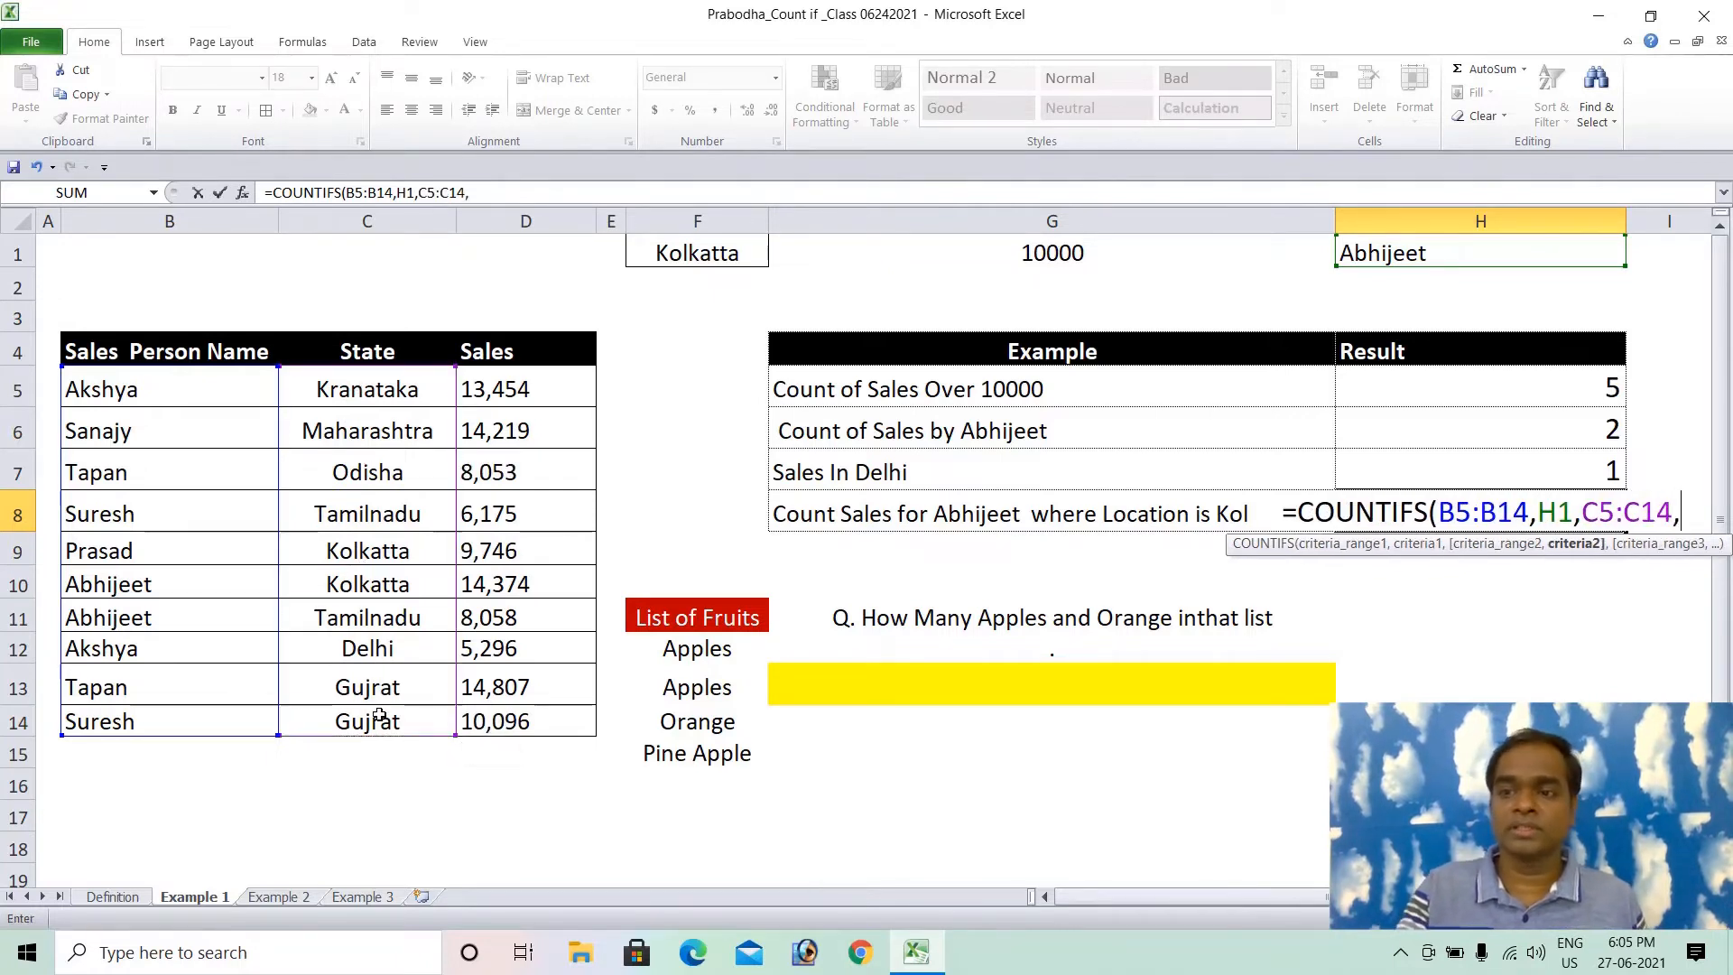
{"action": "left_click", "coordinate": [727, 253]}
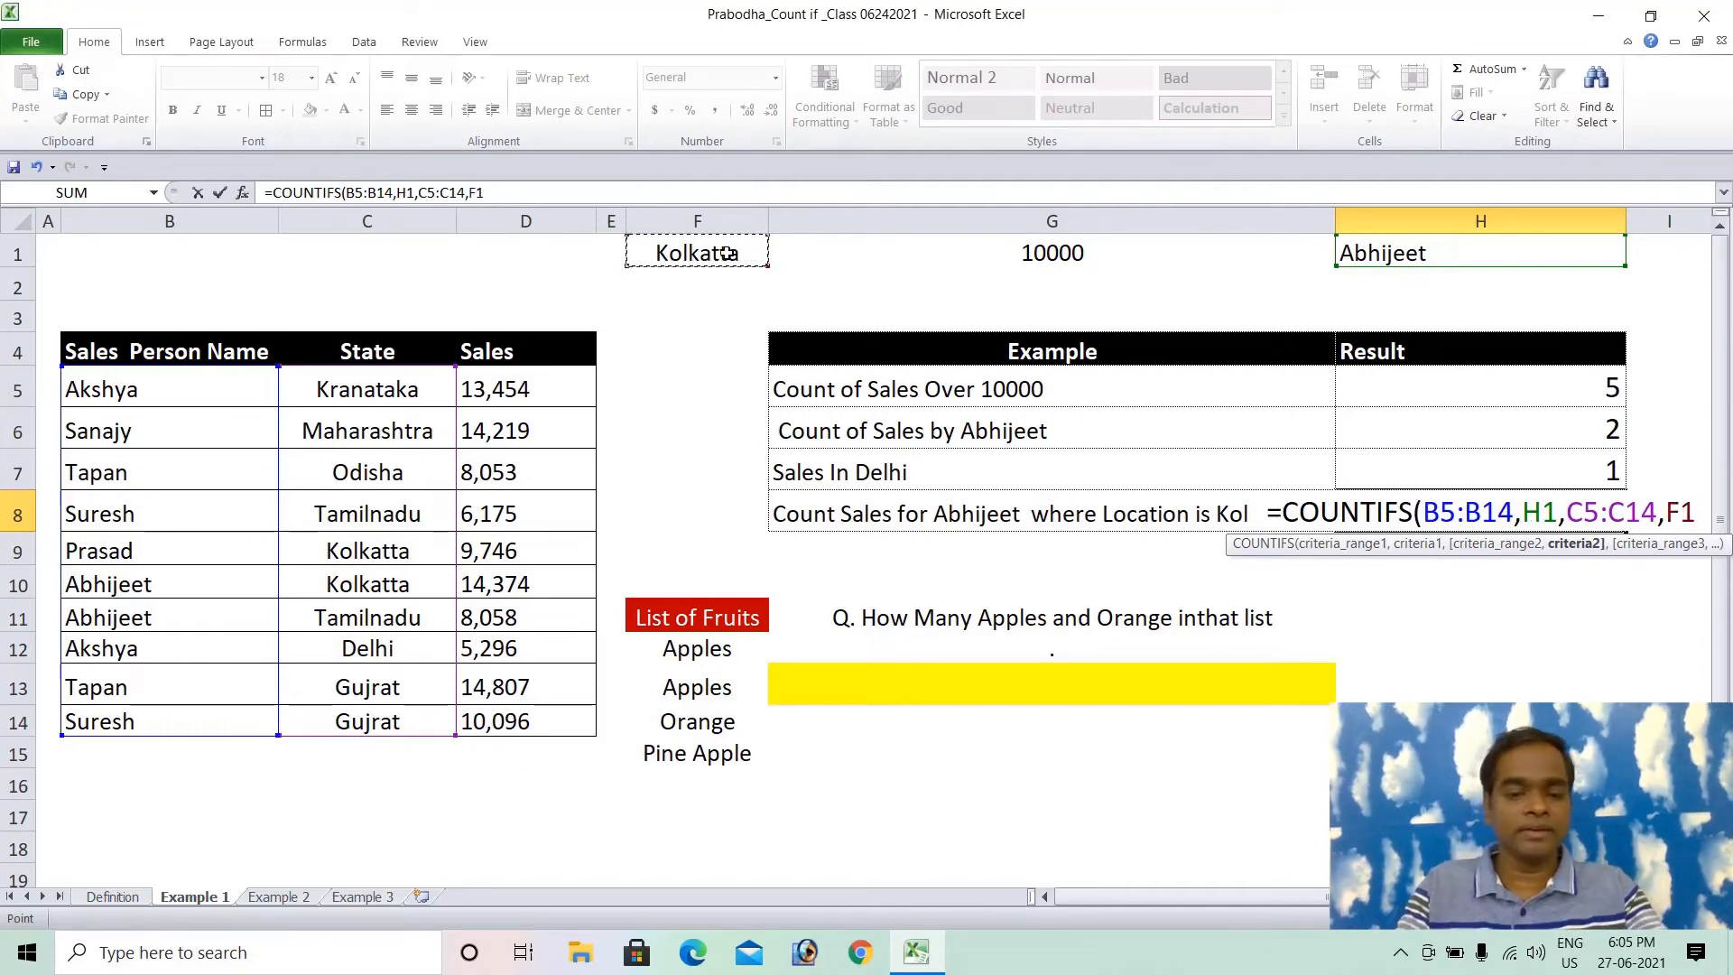
{"action": "type", "text": ")"}
{"action": "key", "text": "Return"}
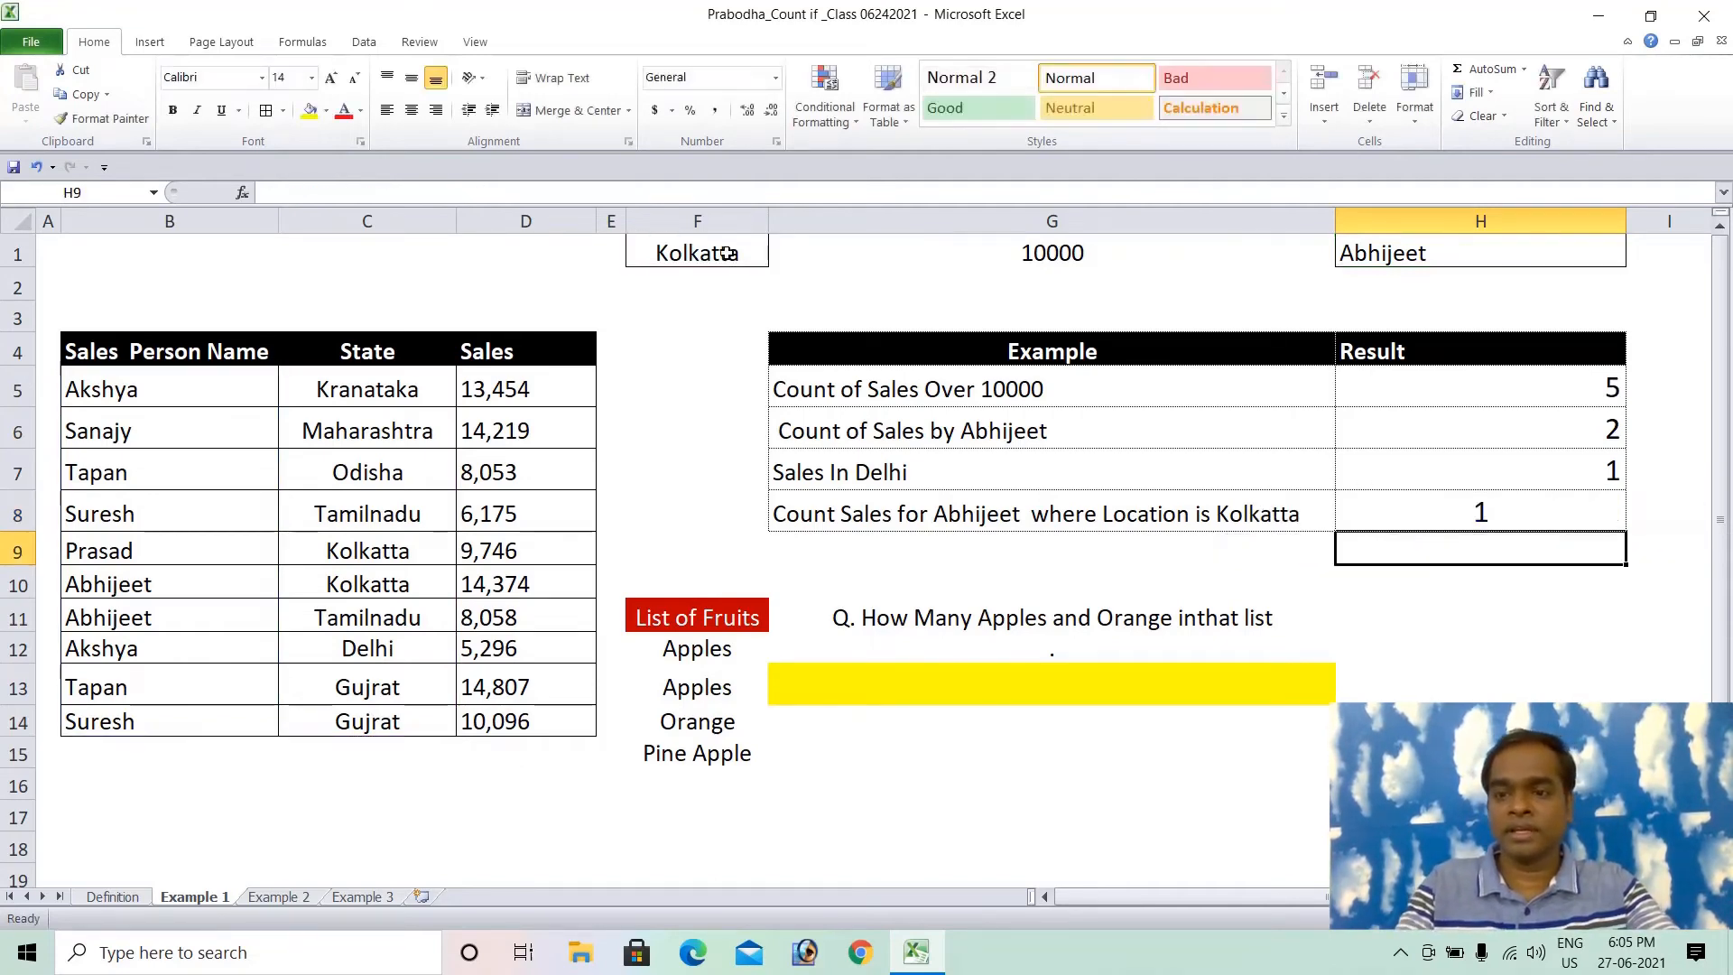
{"action": "key", "text": "Up"}
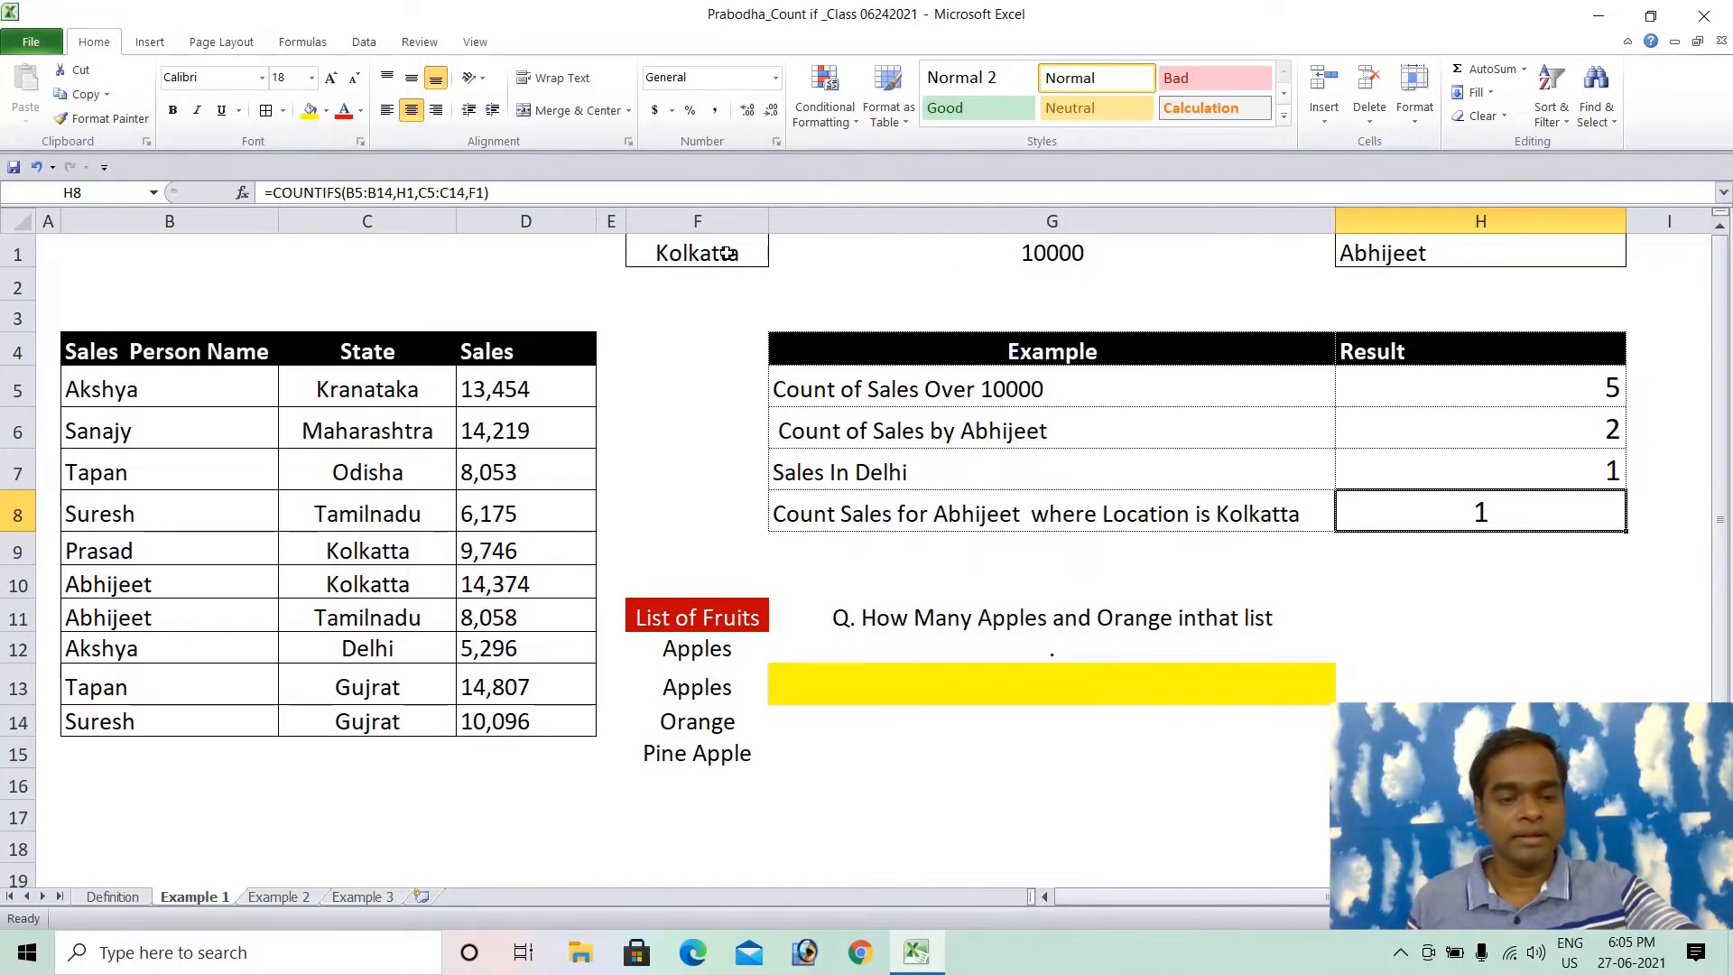
{"action": "key", "text": "F2"}
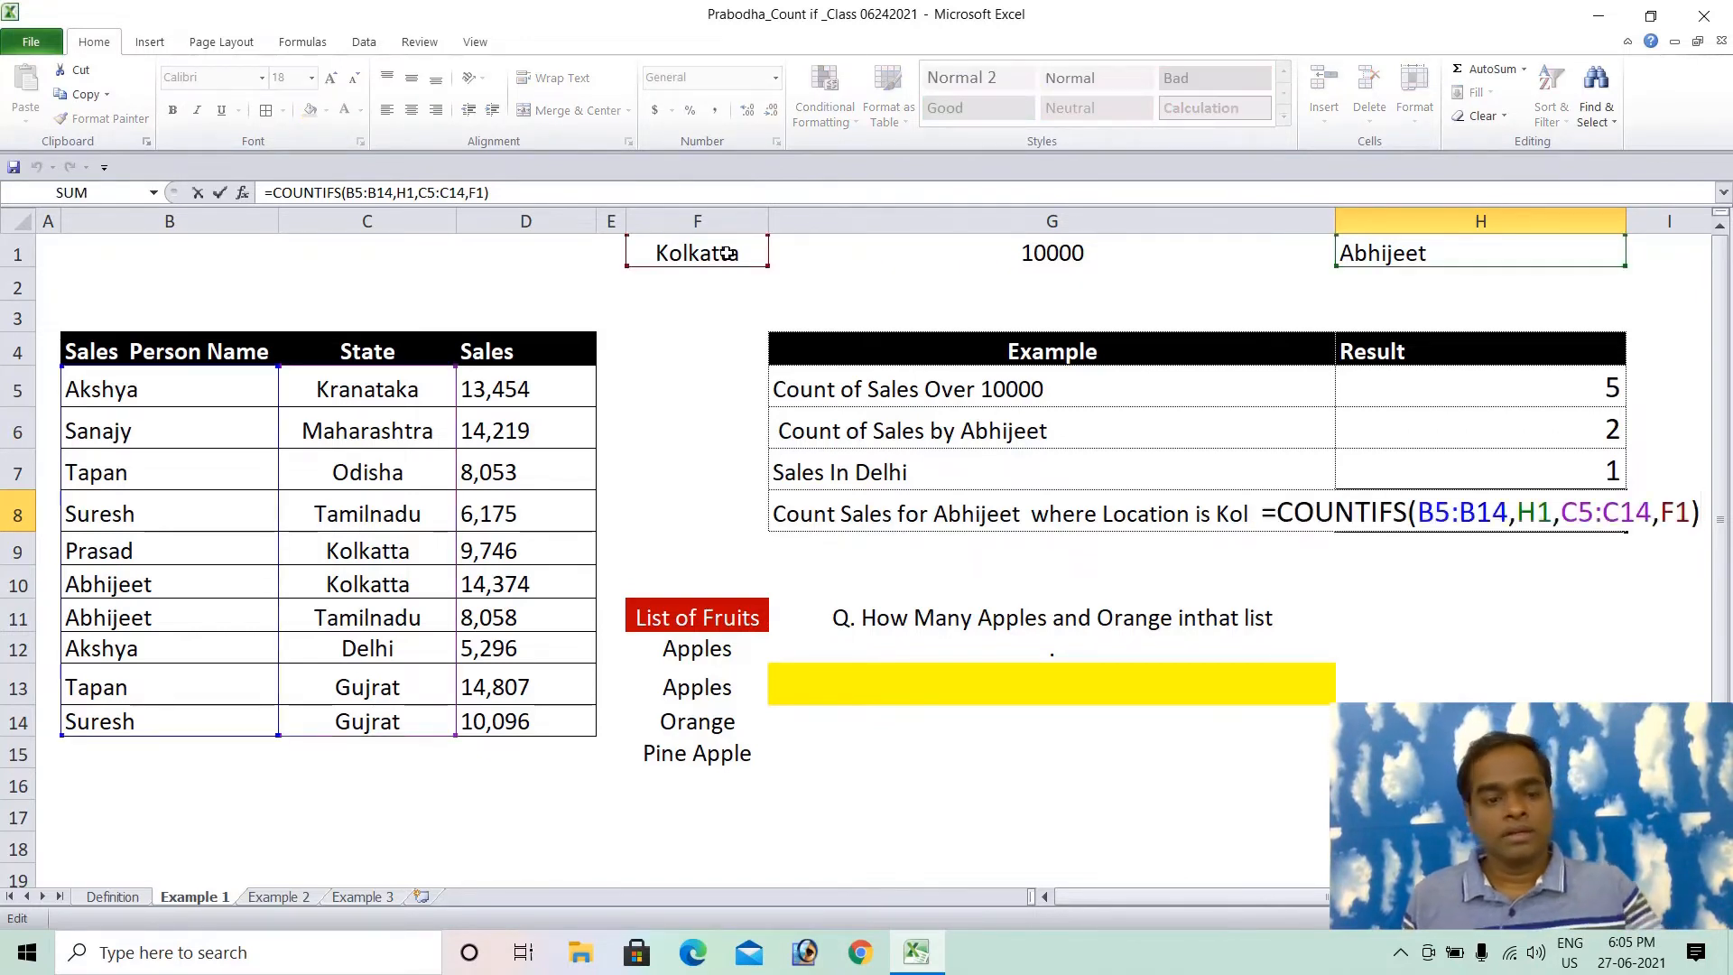
{"action": "key", "text": "Escape"}
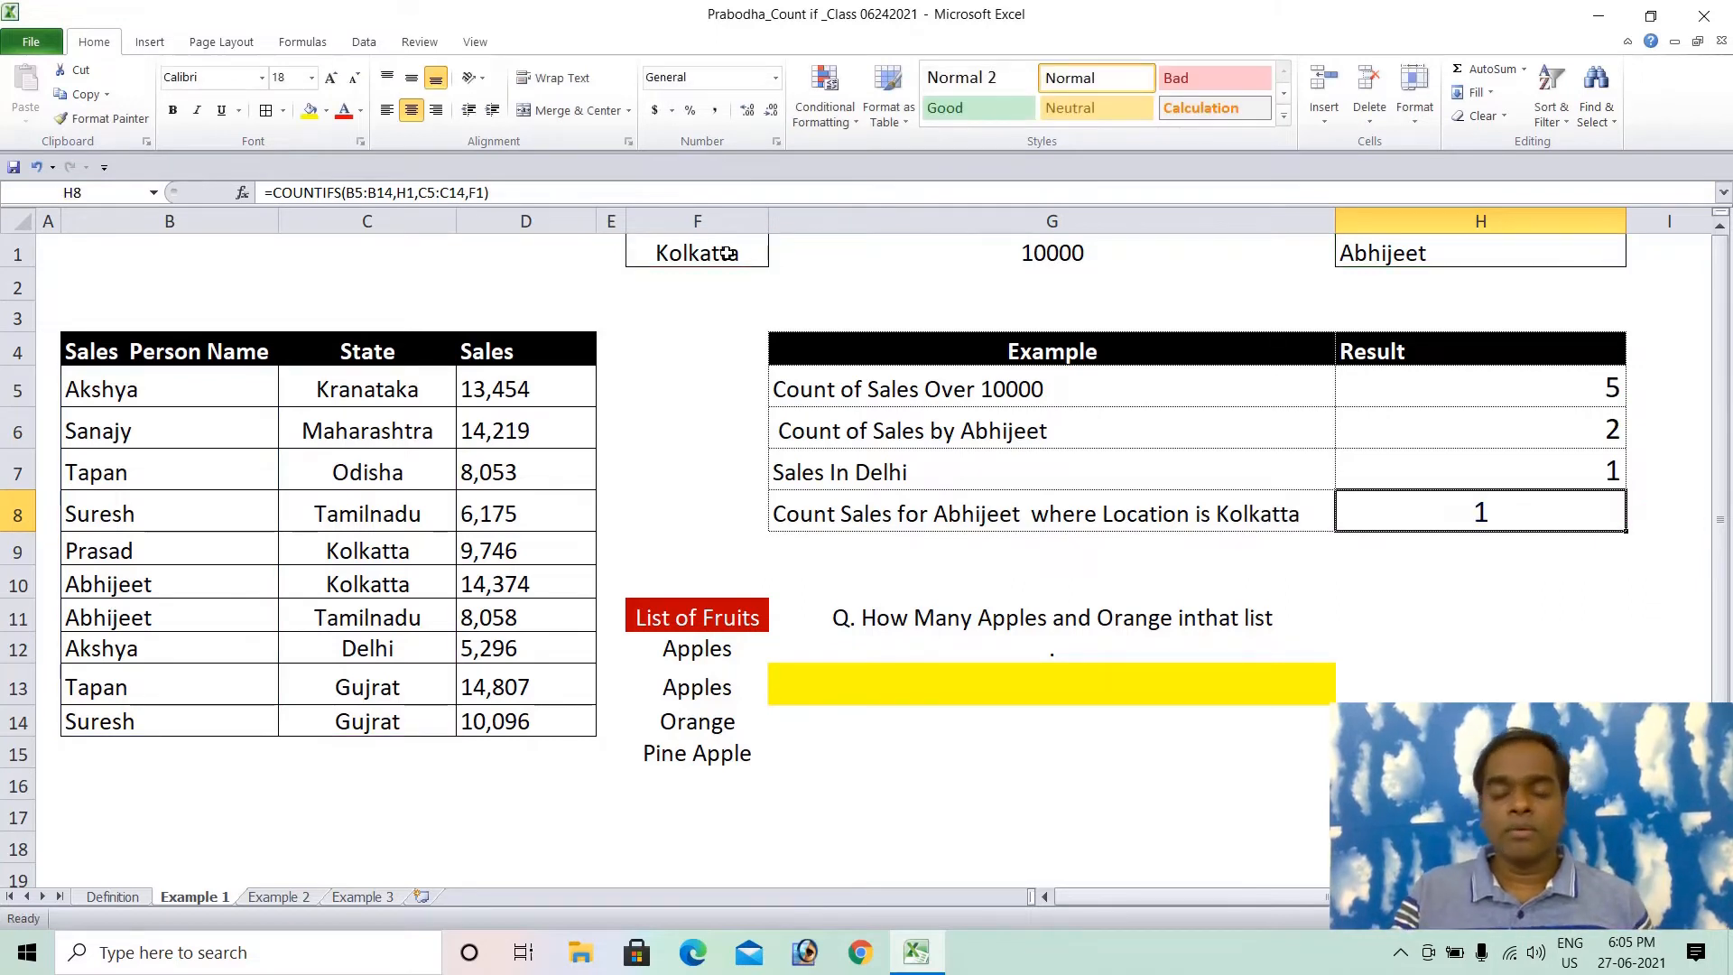
Fill the fruit list F11:F15, including its heading, with yellow and set its font colour to black
{"action": "left_click", "coordinate": [895, 683]}
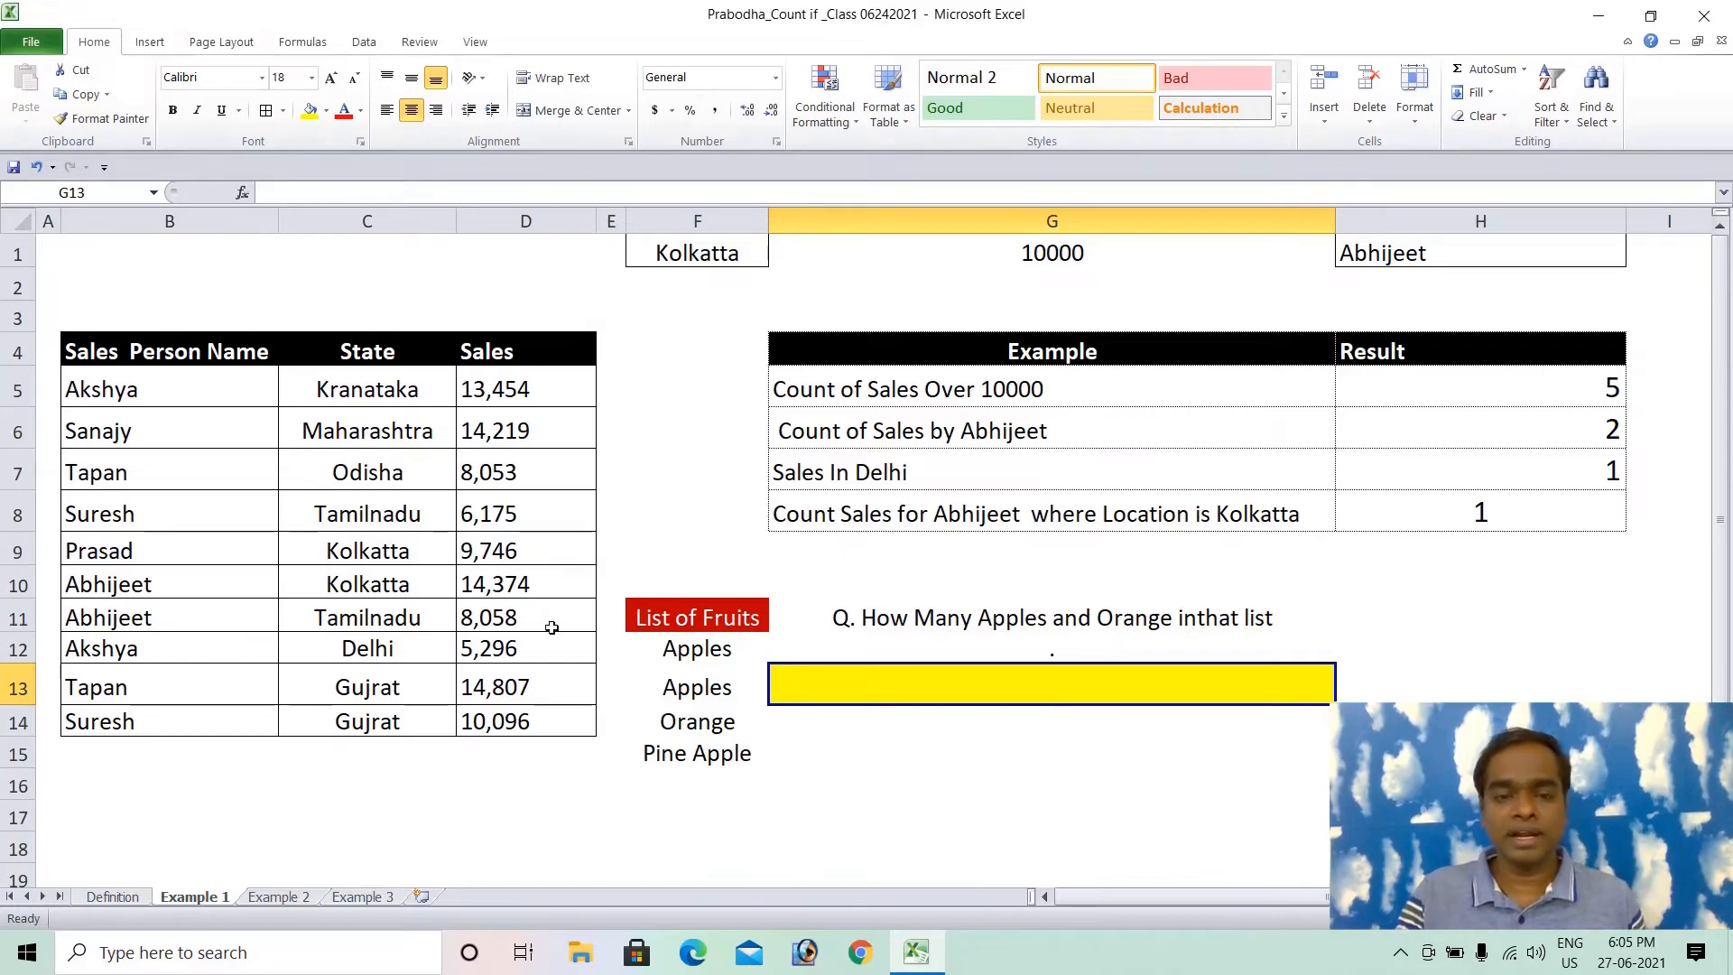
{"action": "left_click_drag", "start_coordinate": [704, 613], "coordinate": [708, 738]}
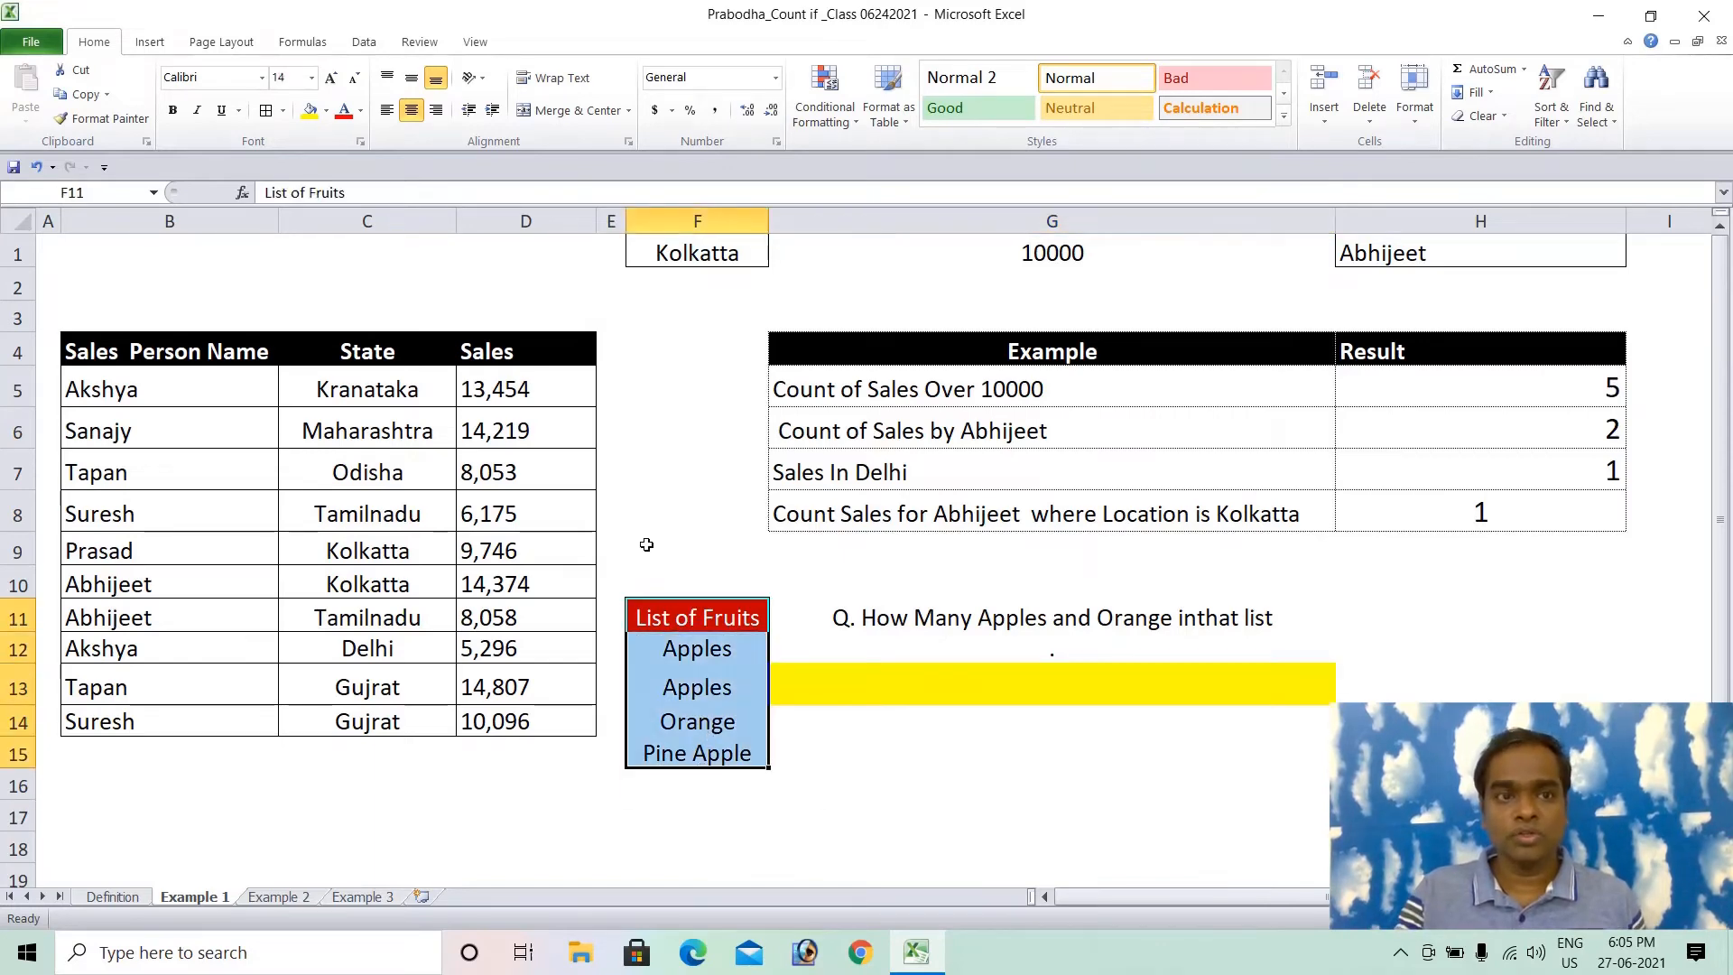
{"action": "left_click", "coordinate": [309, 109]}
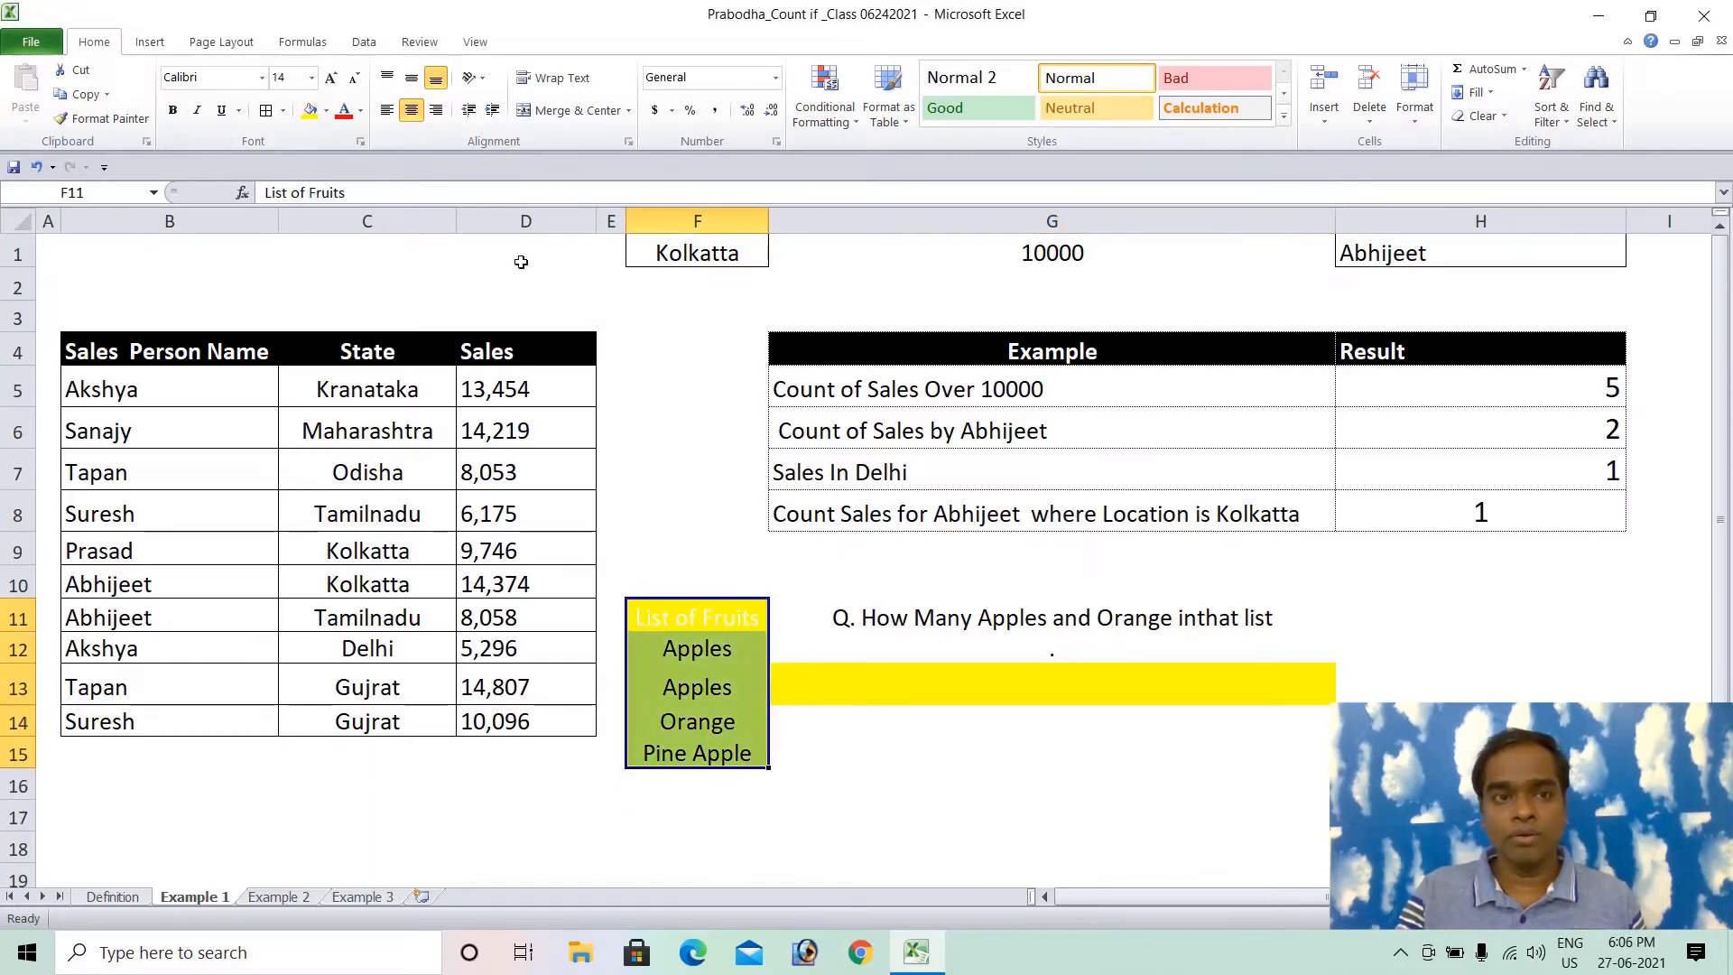
{"action": "left_click", "coordinate": [360, 109]}
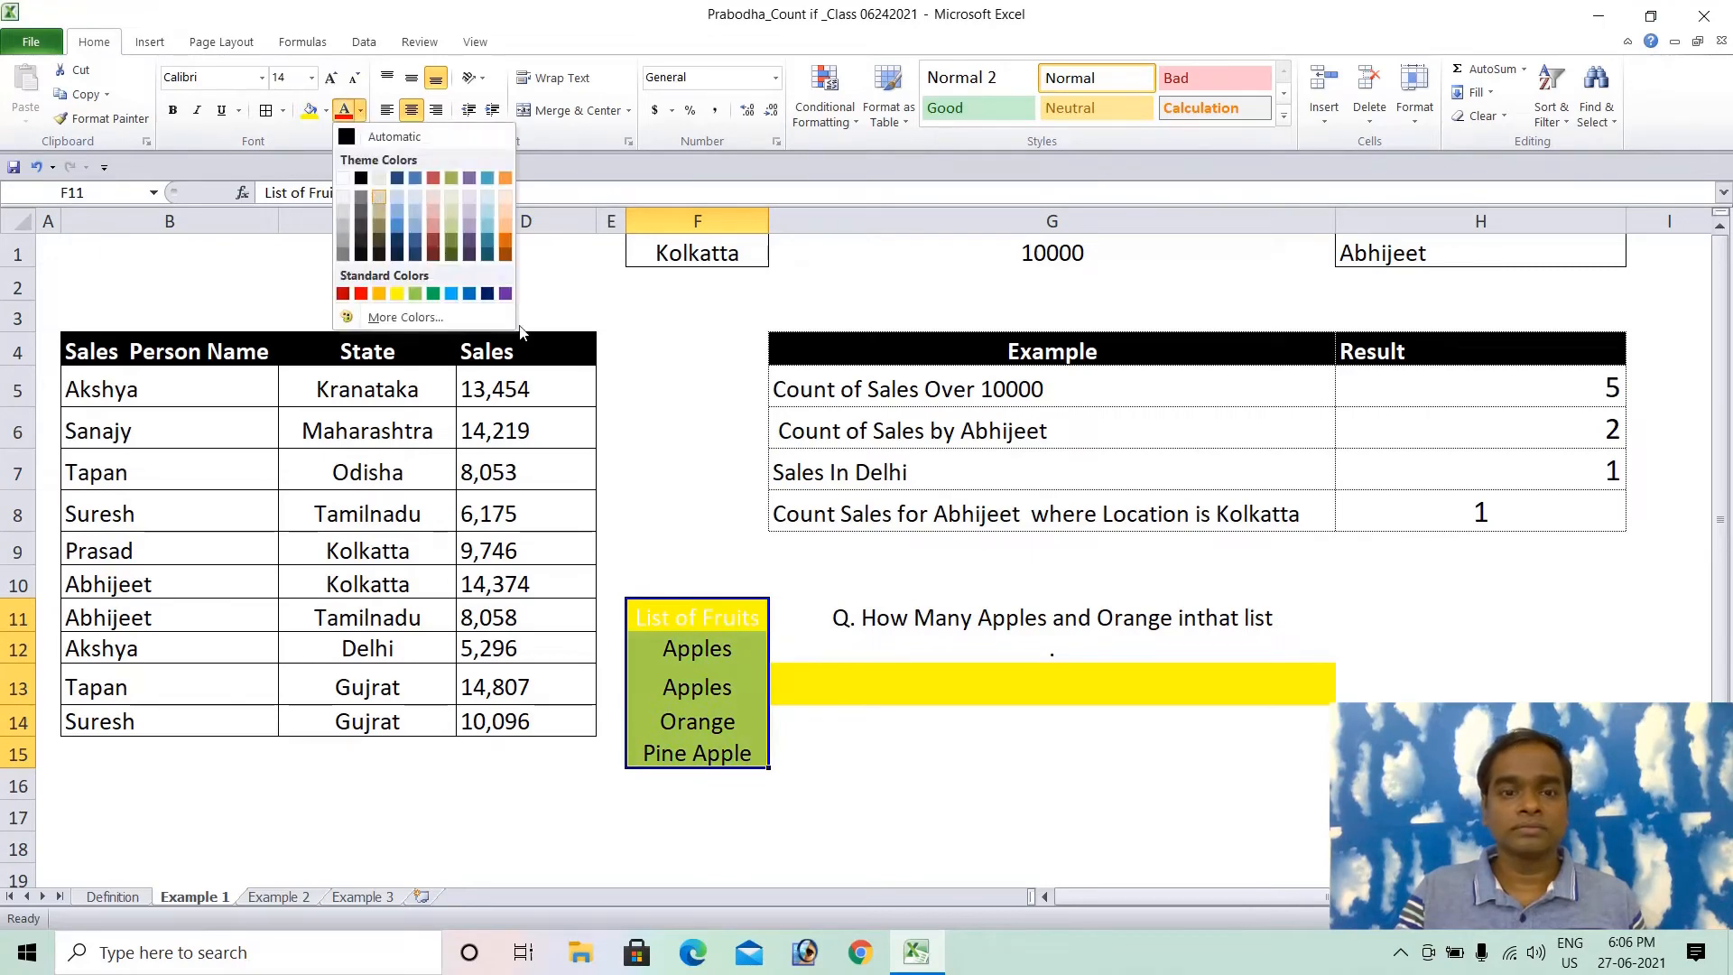
{"action": "left_click", "coordinate": [377, 195]}
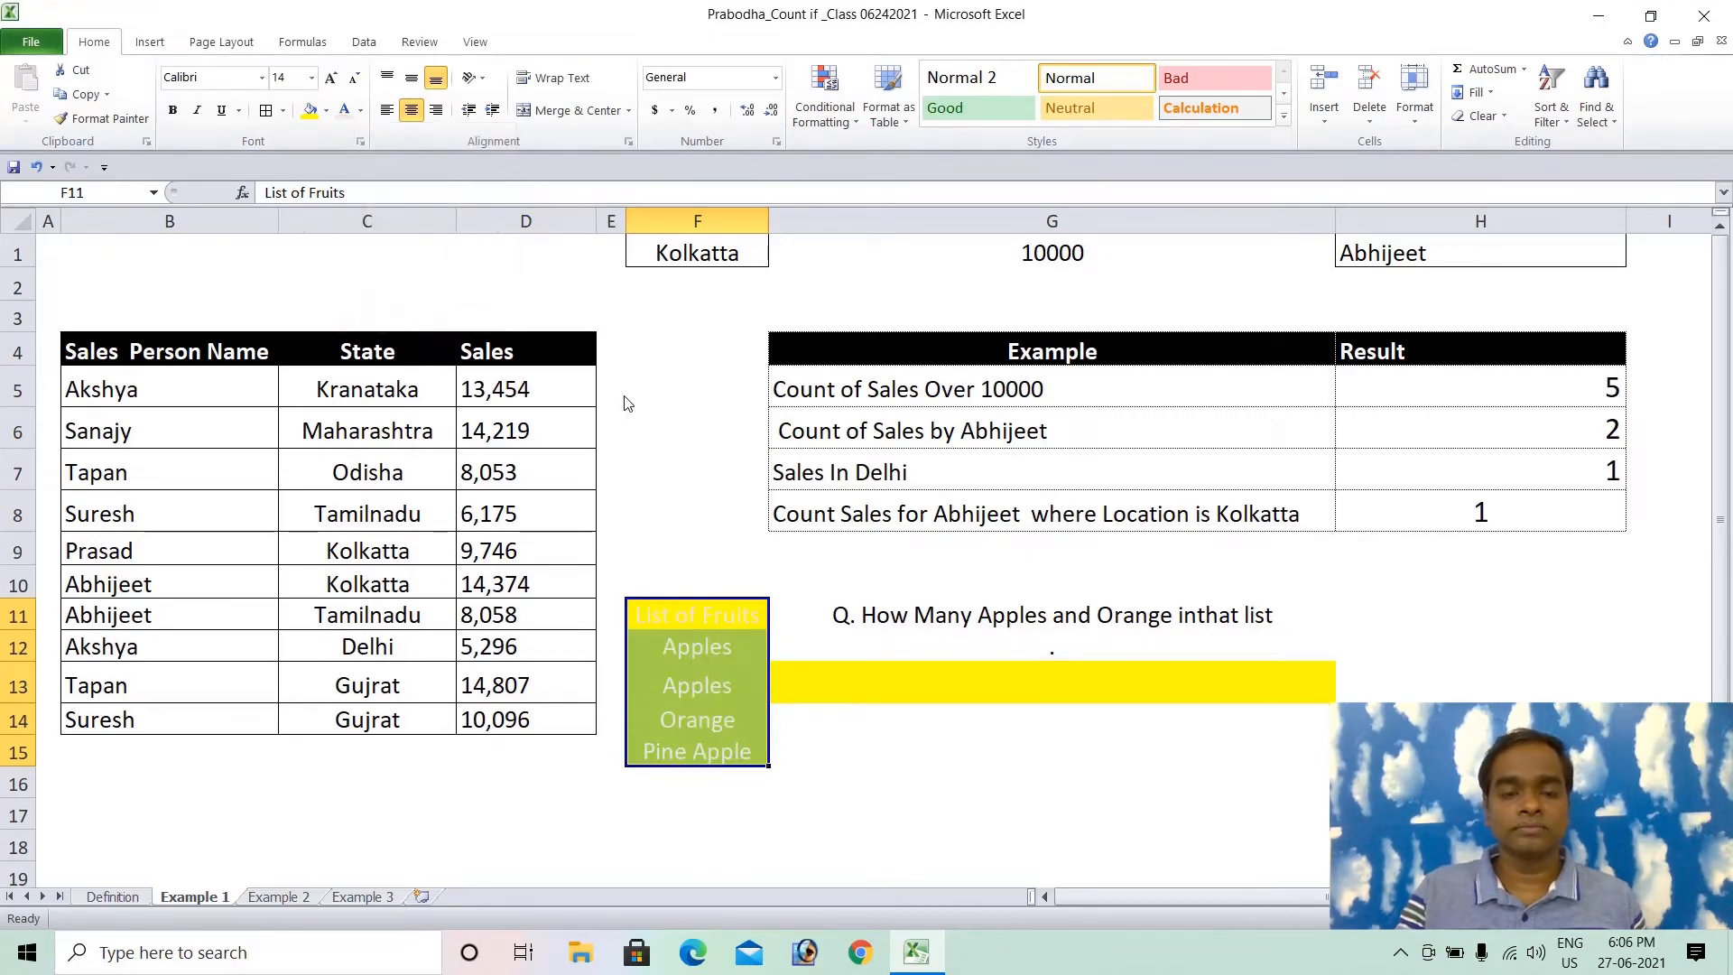
{"action": "left_click", "coordinate": [360, 109]}
{"action": "left_click", "coordinate": [358, 140]}
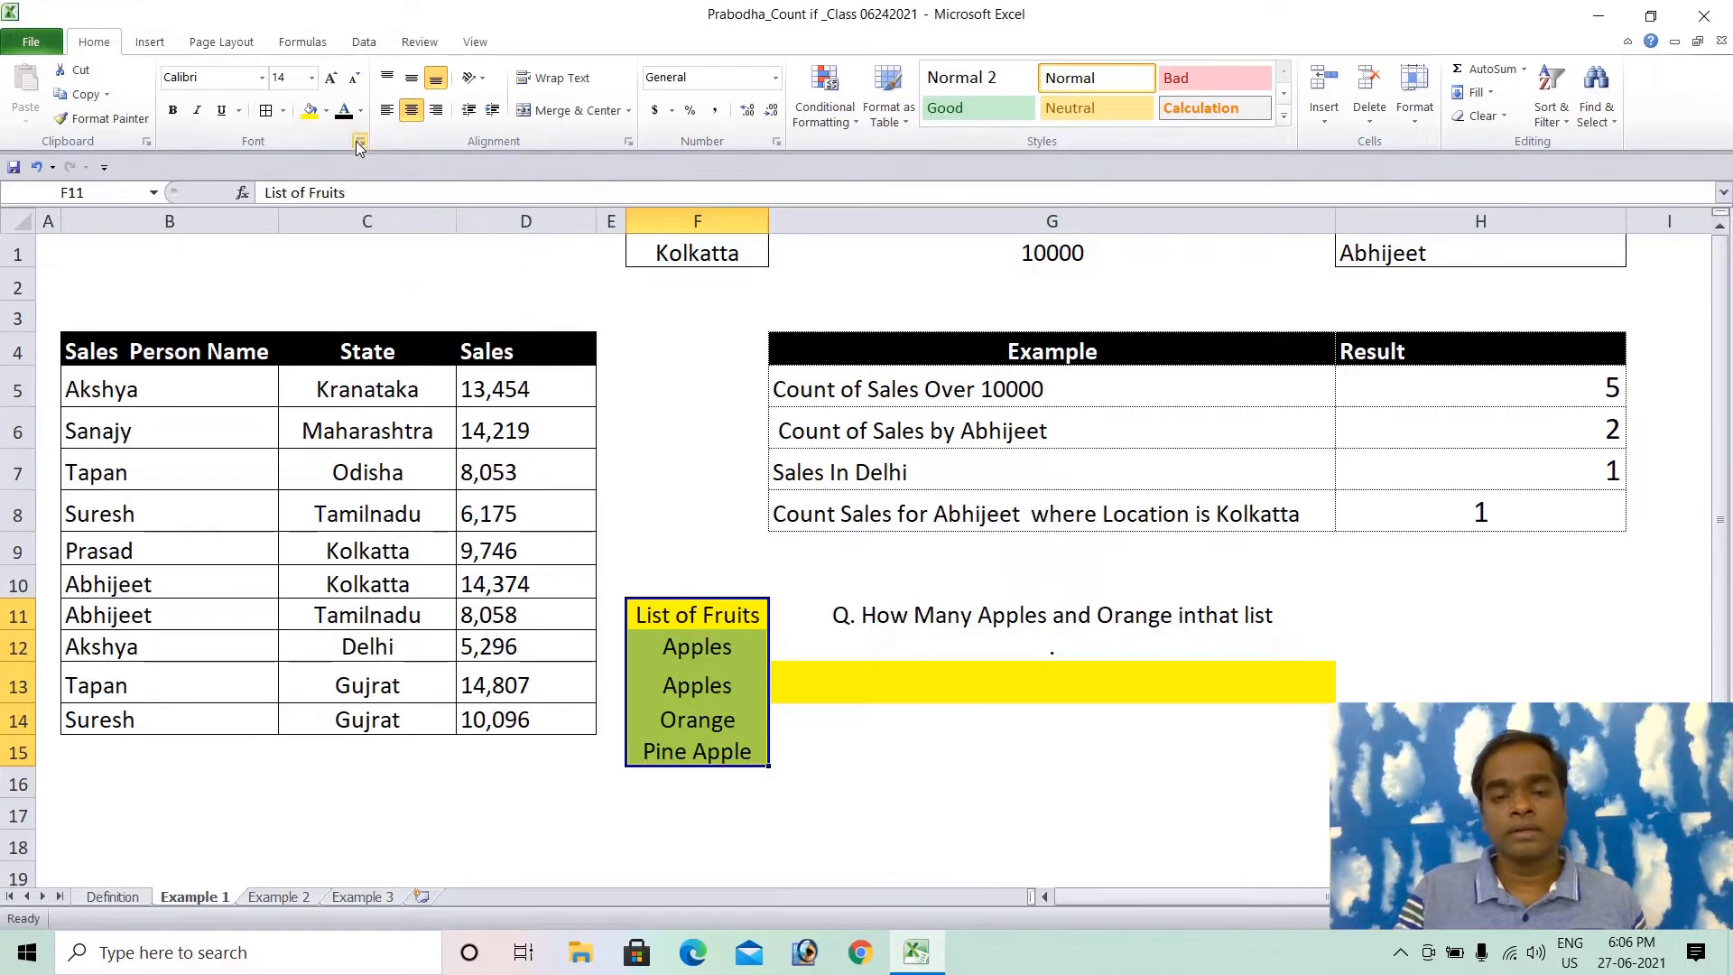
In G13, enter a COUNTIF formula over the fruit range F12:F15 with the quoted criterion "Apples"
{"action": "left_click", "coordinate": [853, 668]}
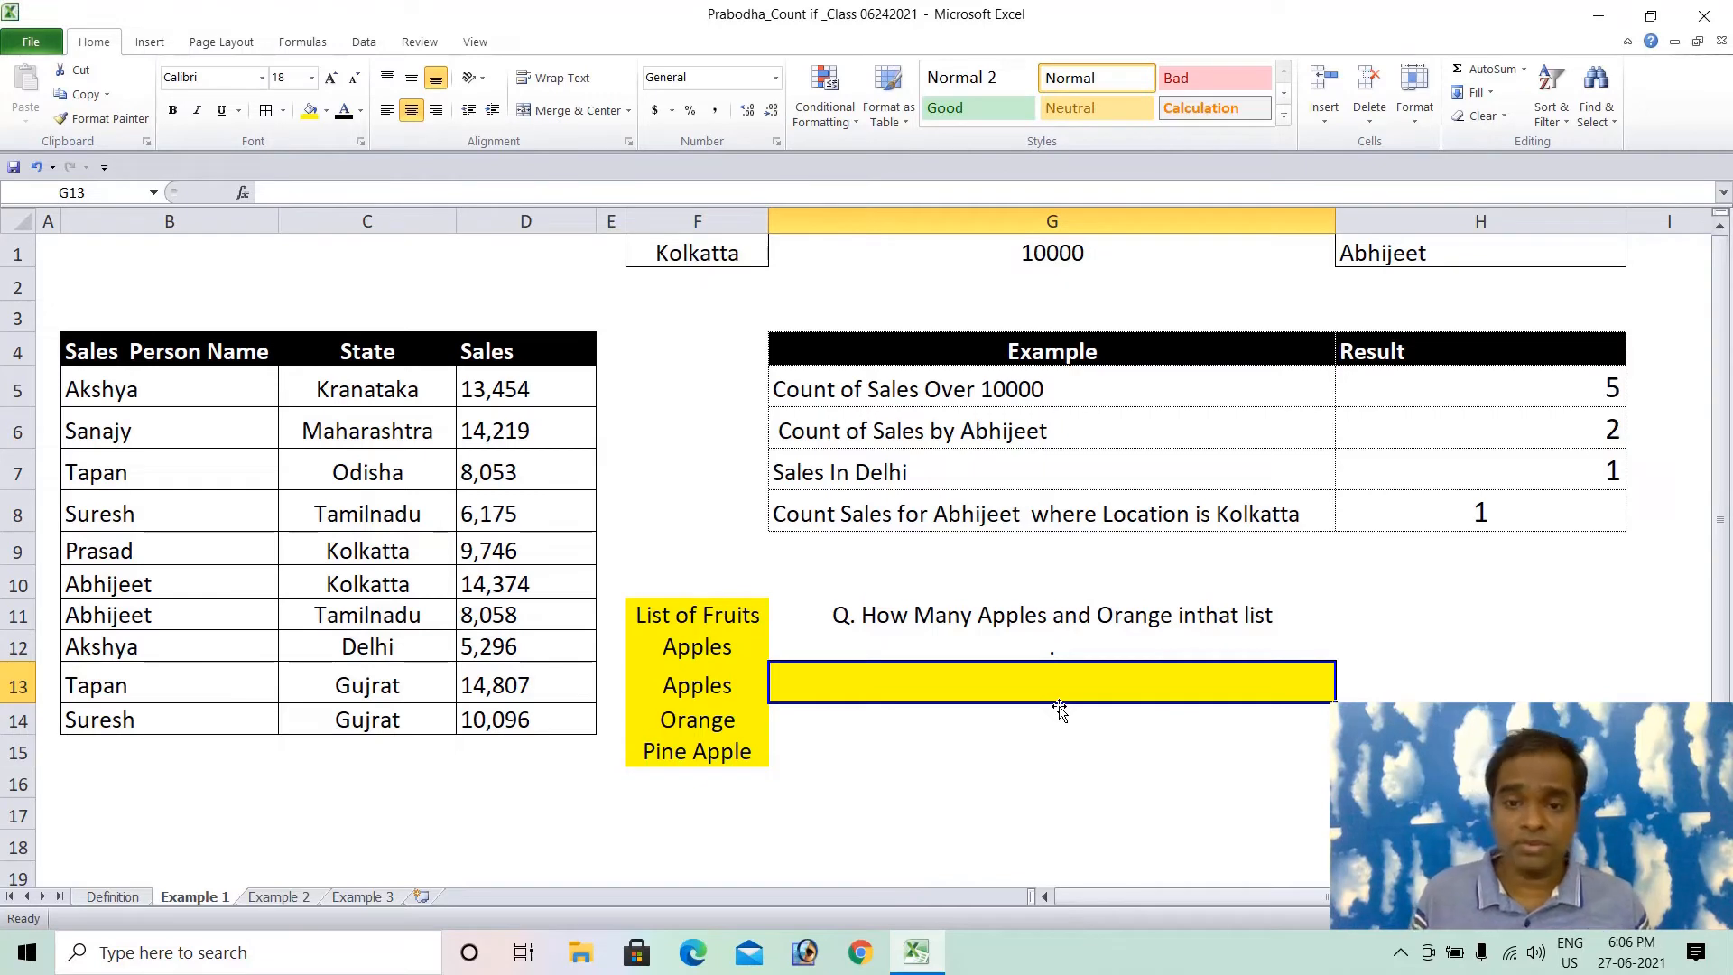
{"action": "type", "text": "="}
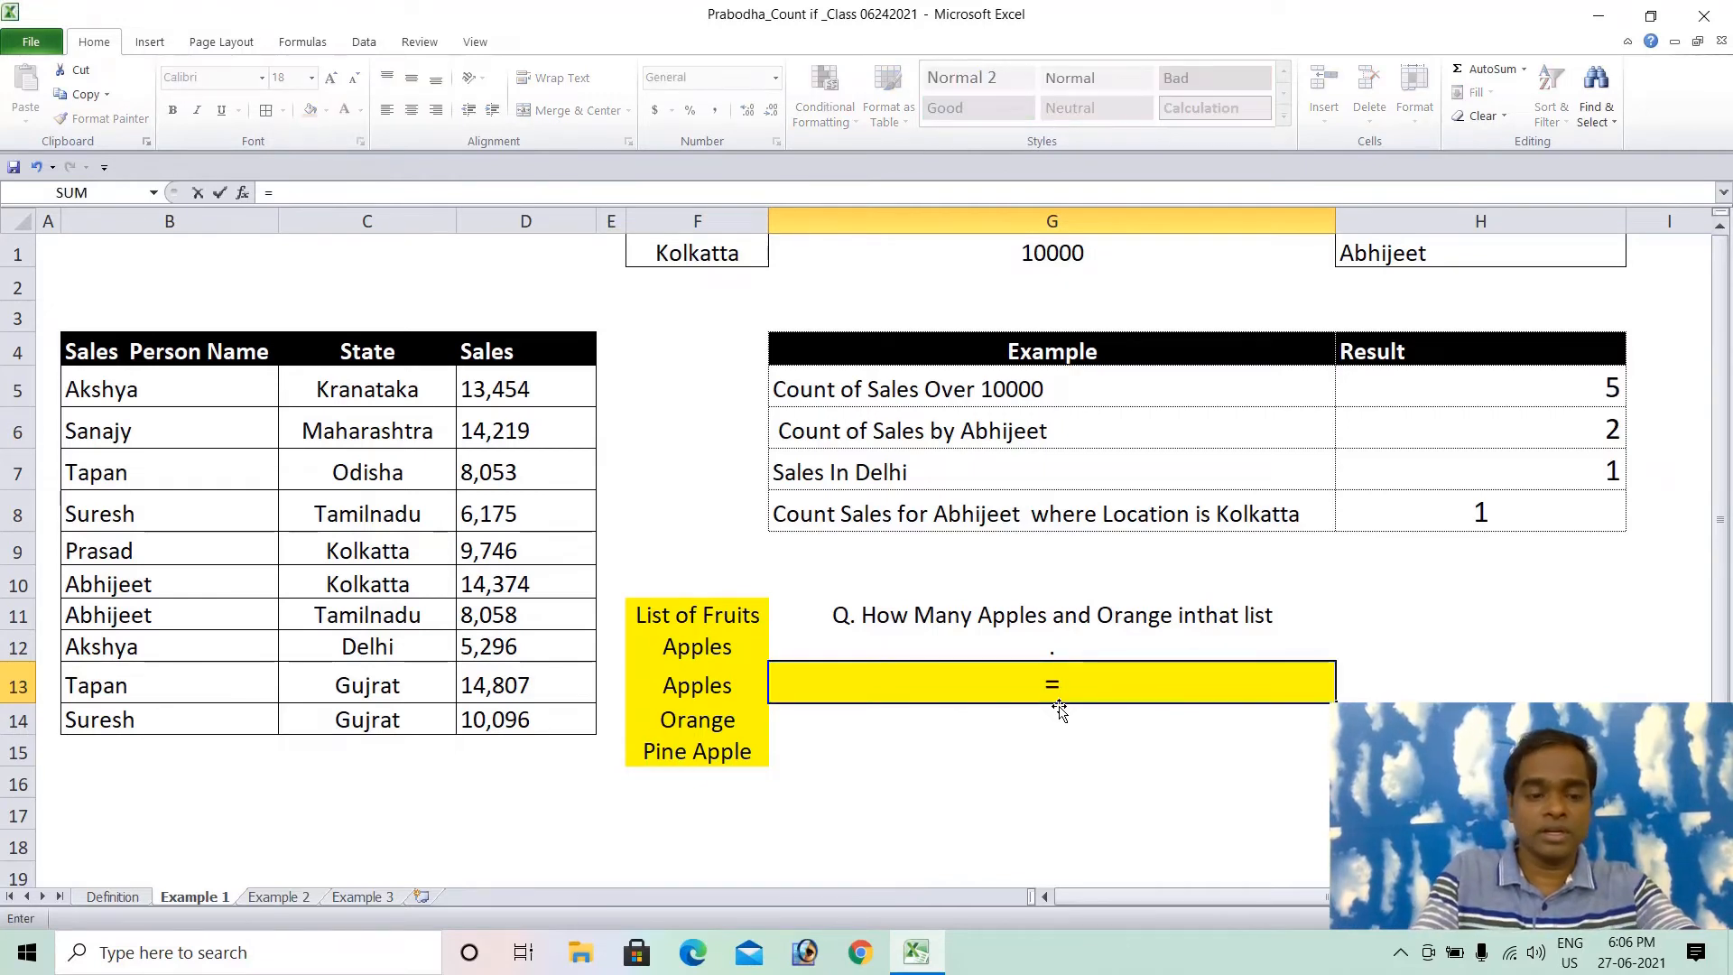
{"action": "type", "text": "cou"}
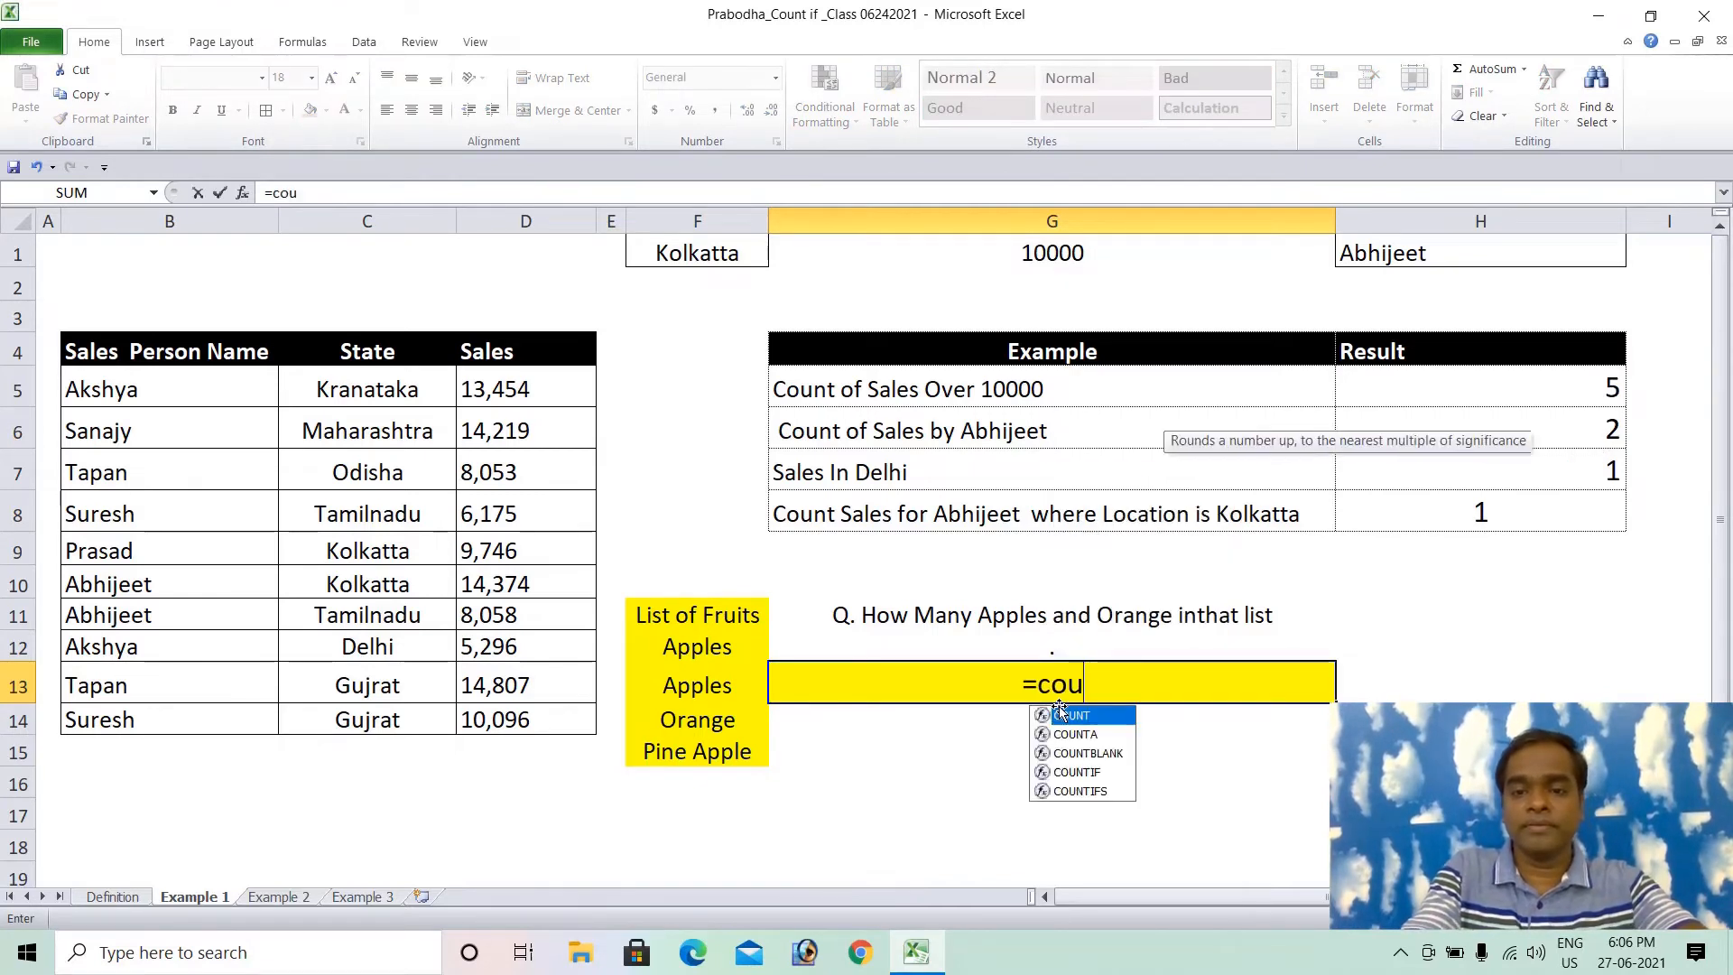
{"action": "type", "text": "ntif"}
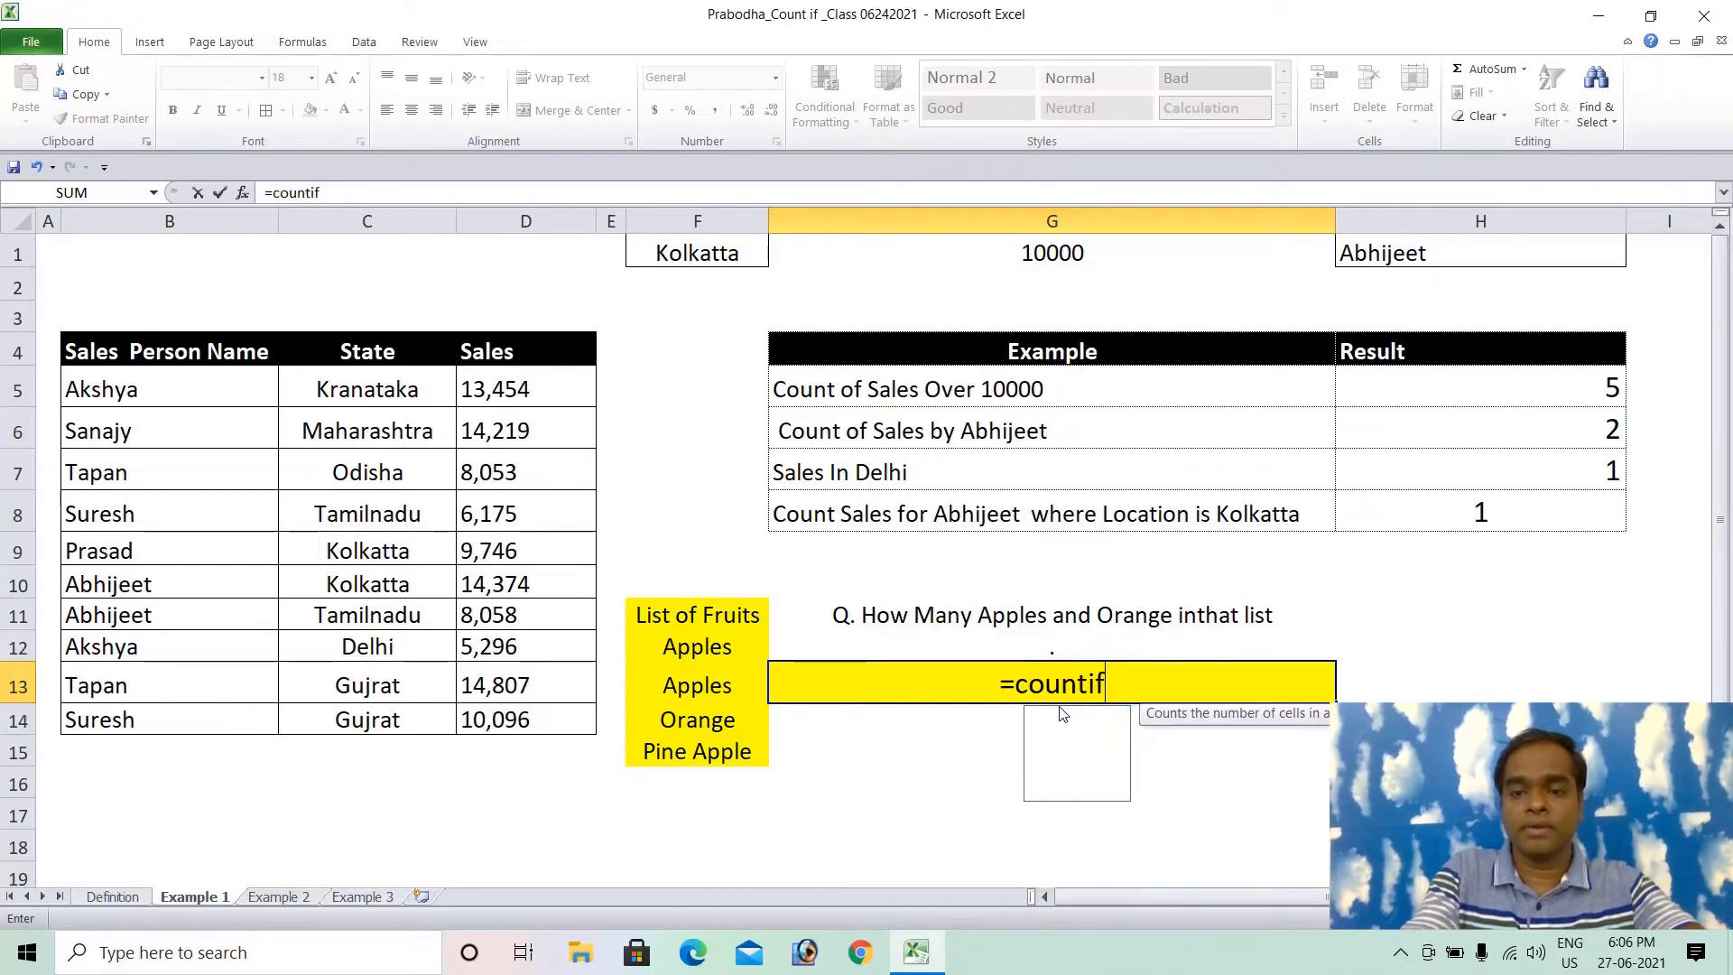
{"action": "double_click", "coordinate": [1062, 714]}
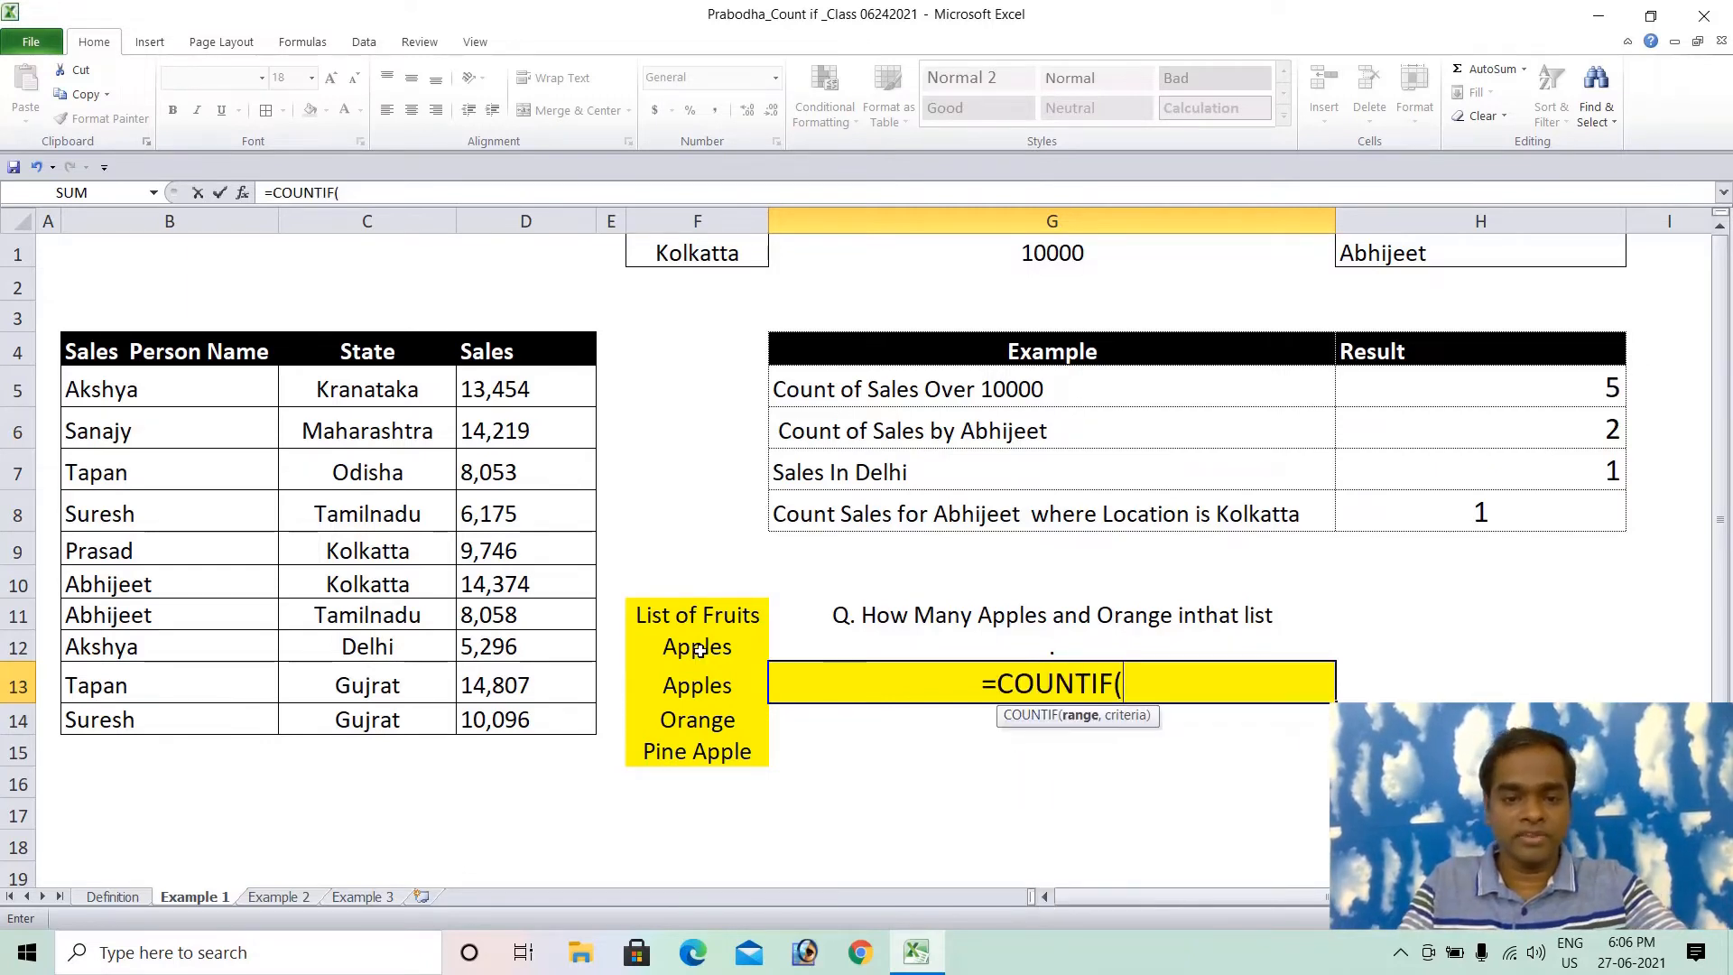
{"action": "left_click_drag", "start_coordinate": [700, 646], "coordinate": [695, 741]}
{"action": "type", "text": ","}
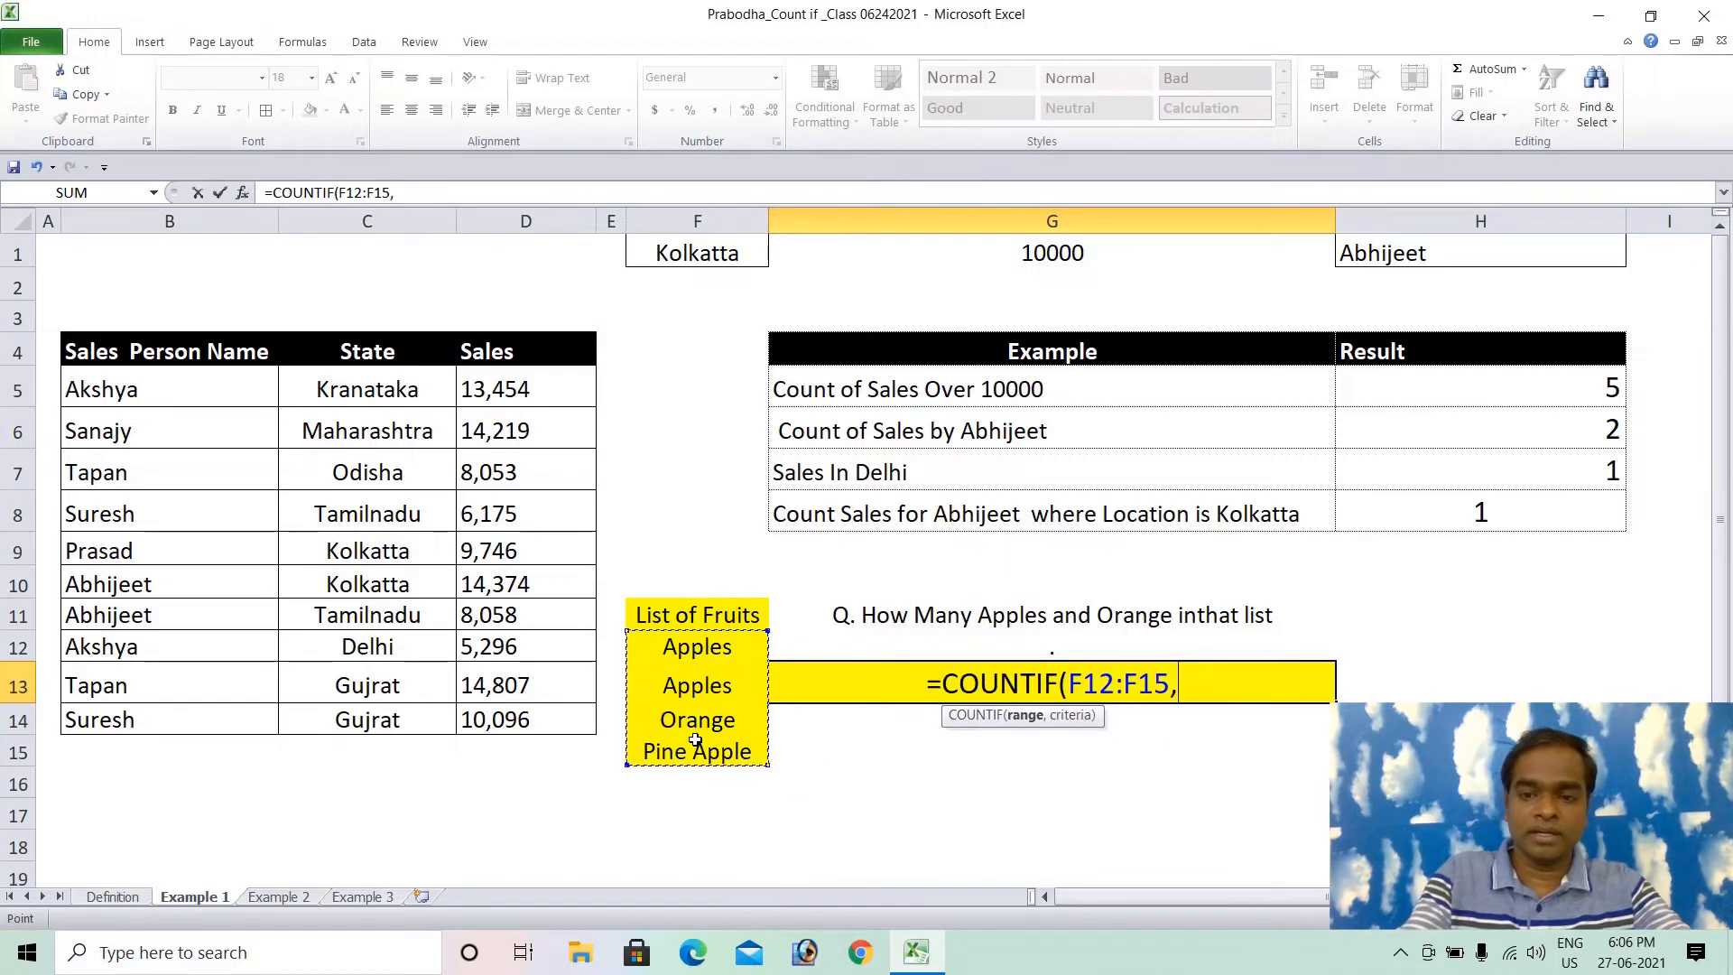
{"action": "type", "text": "\""}
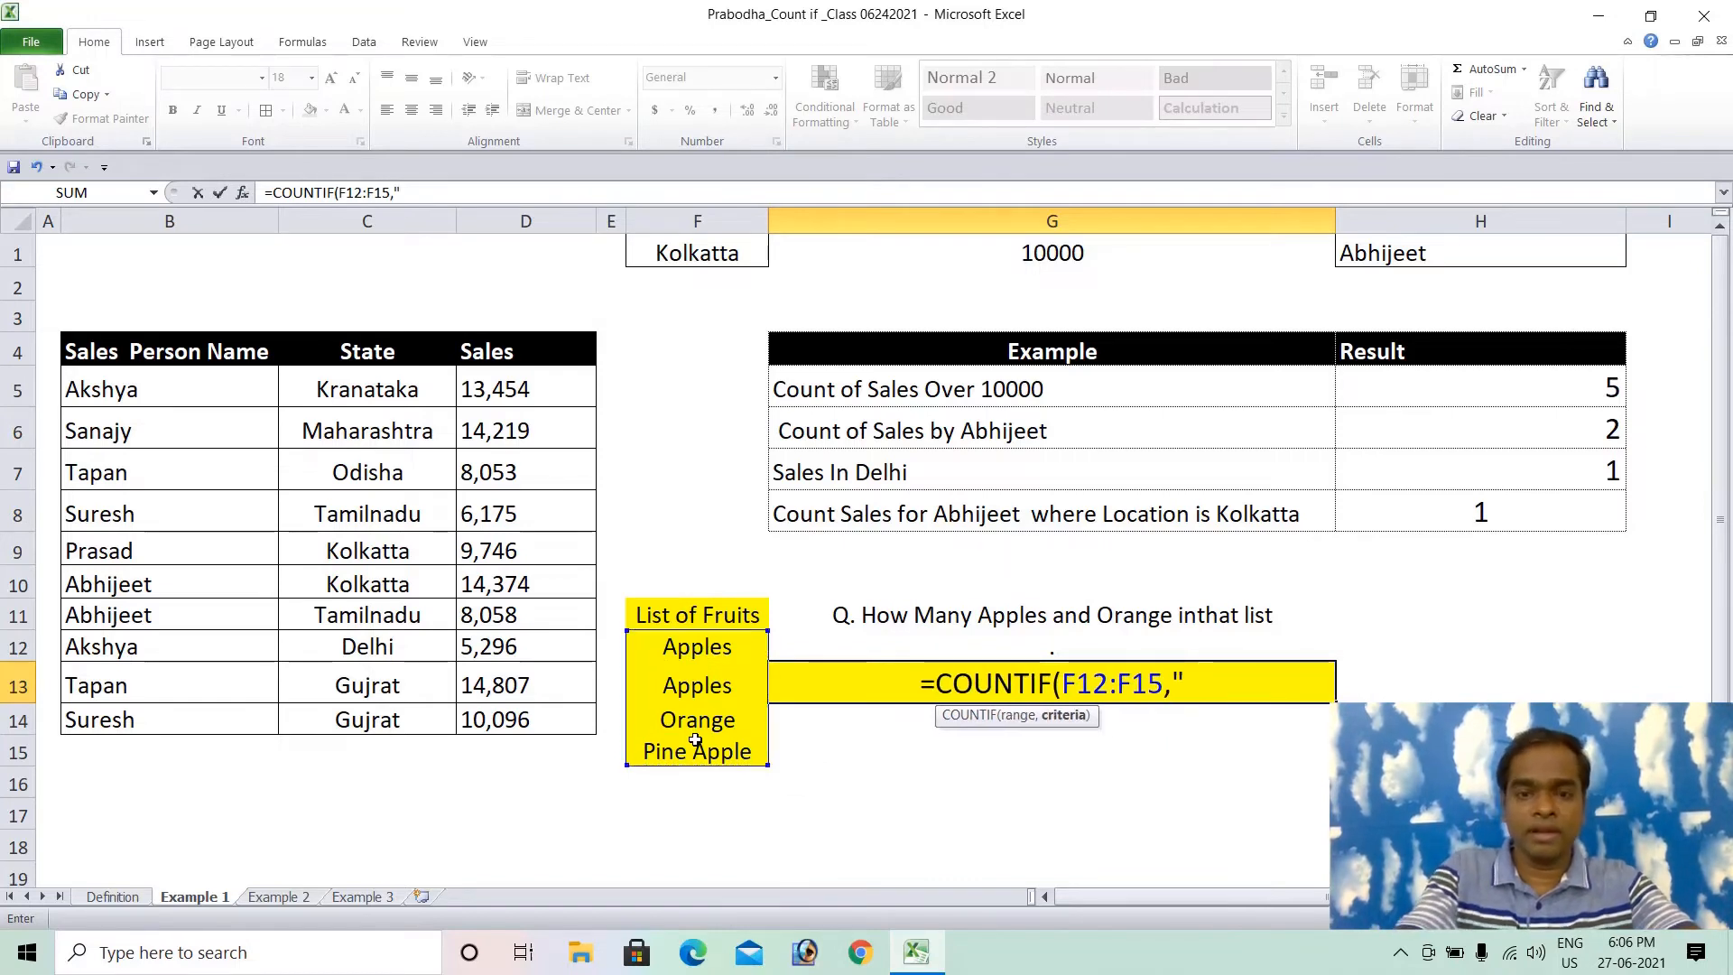
{"action": "type", "text": "App"}
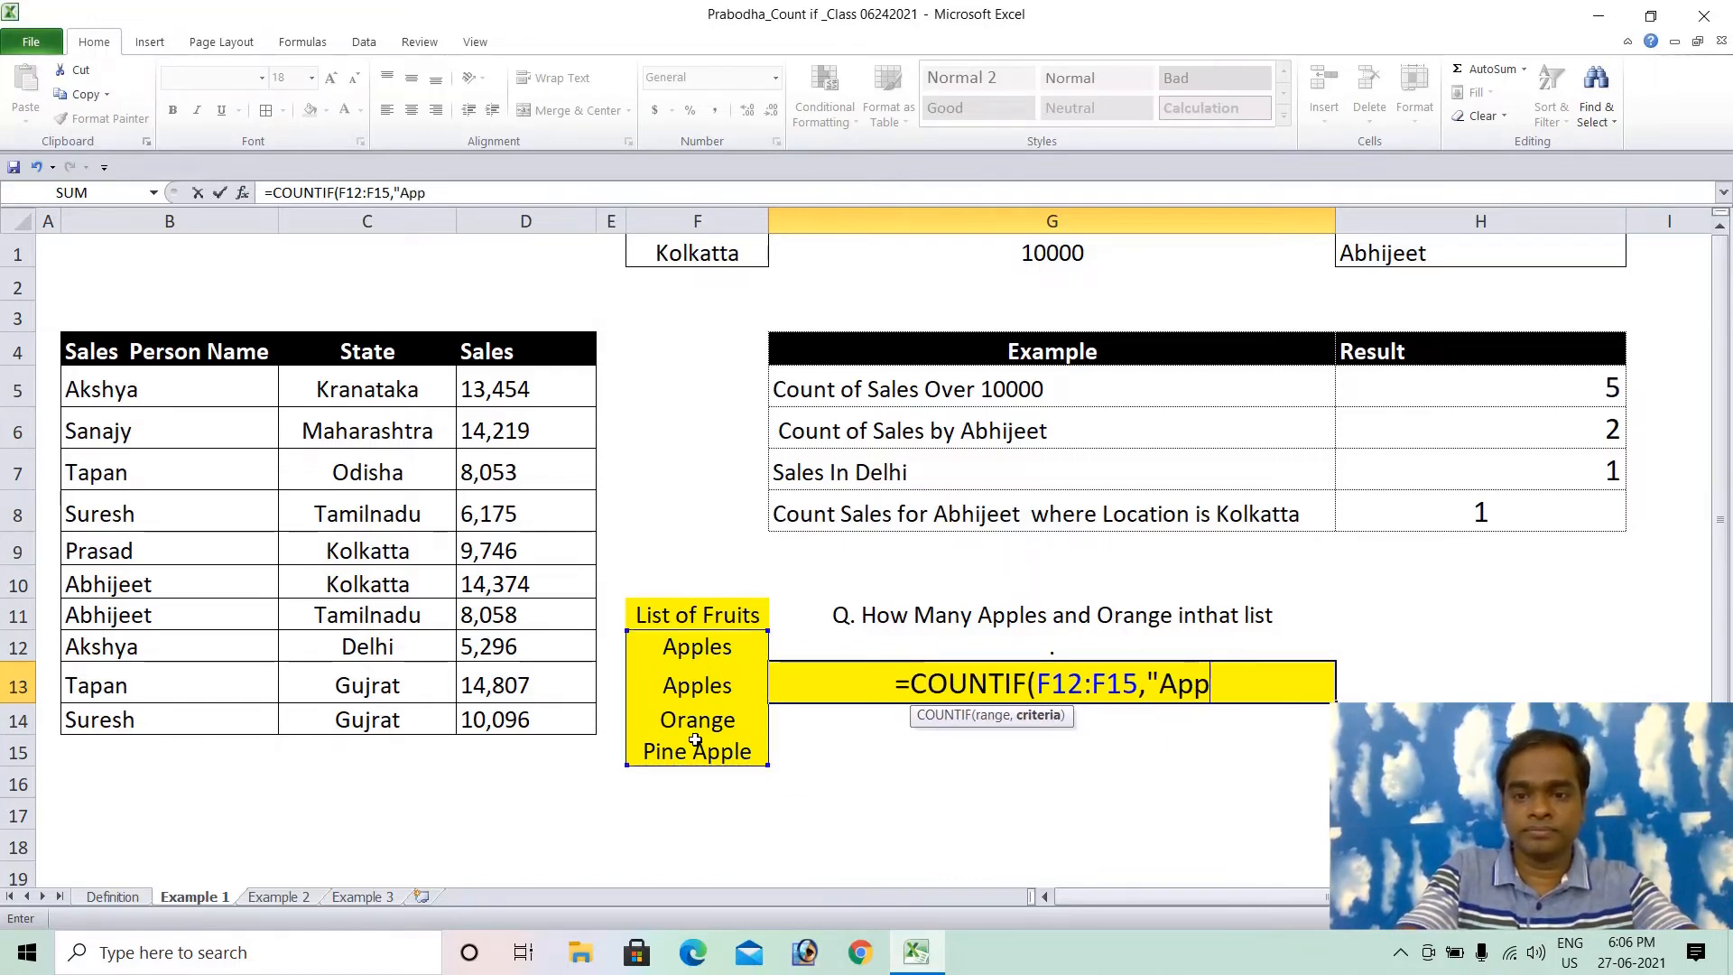
{"action": "type", "text": "les\""}
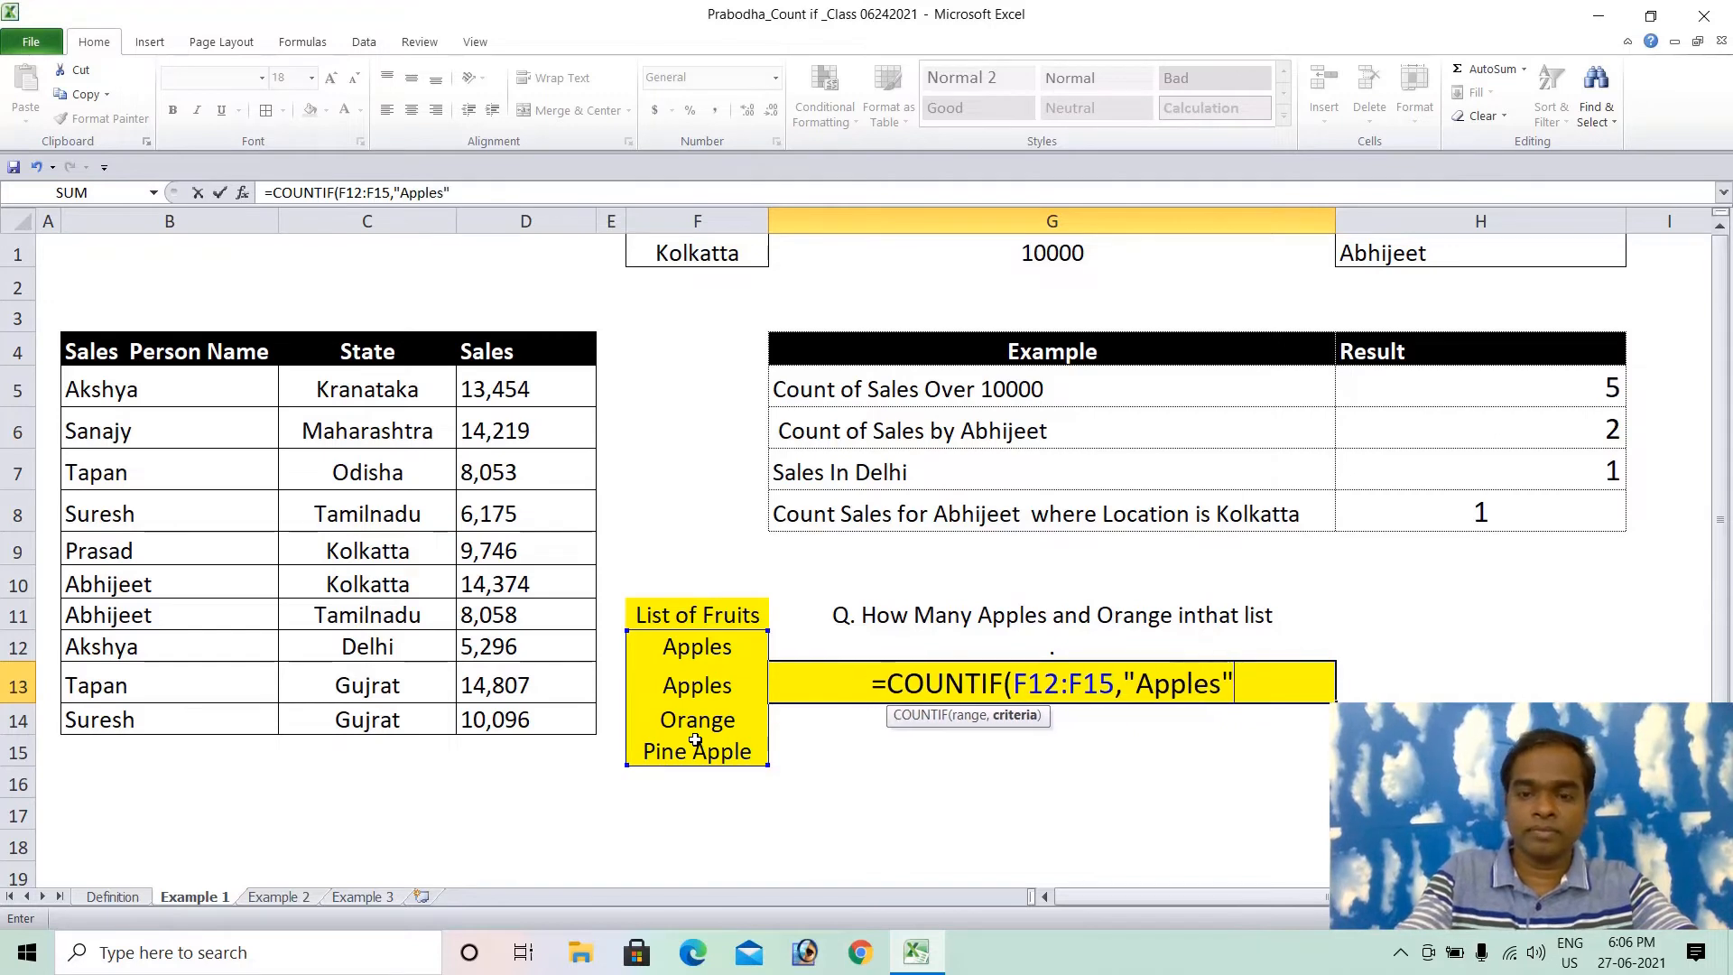
{"action": "type", "text": ")"}
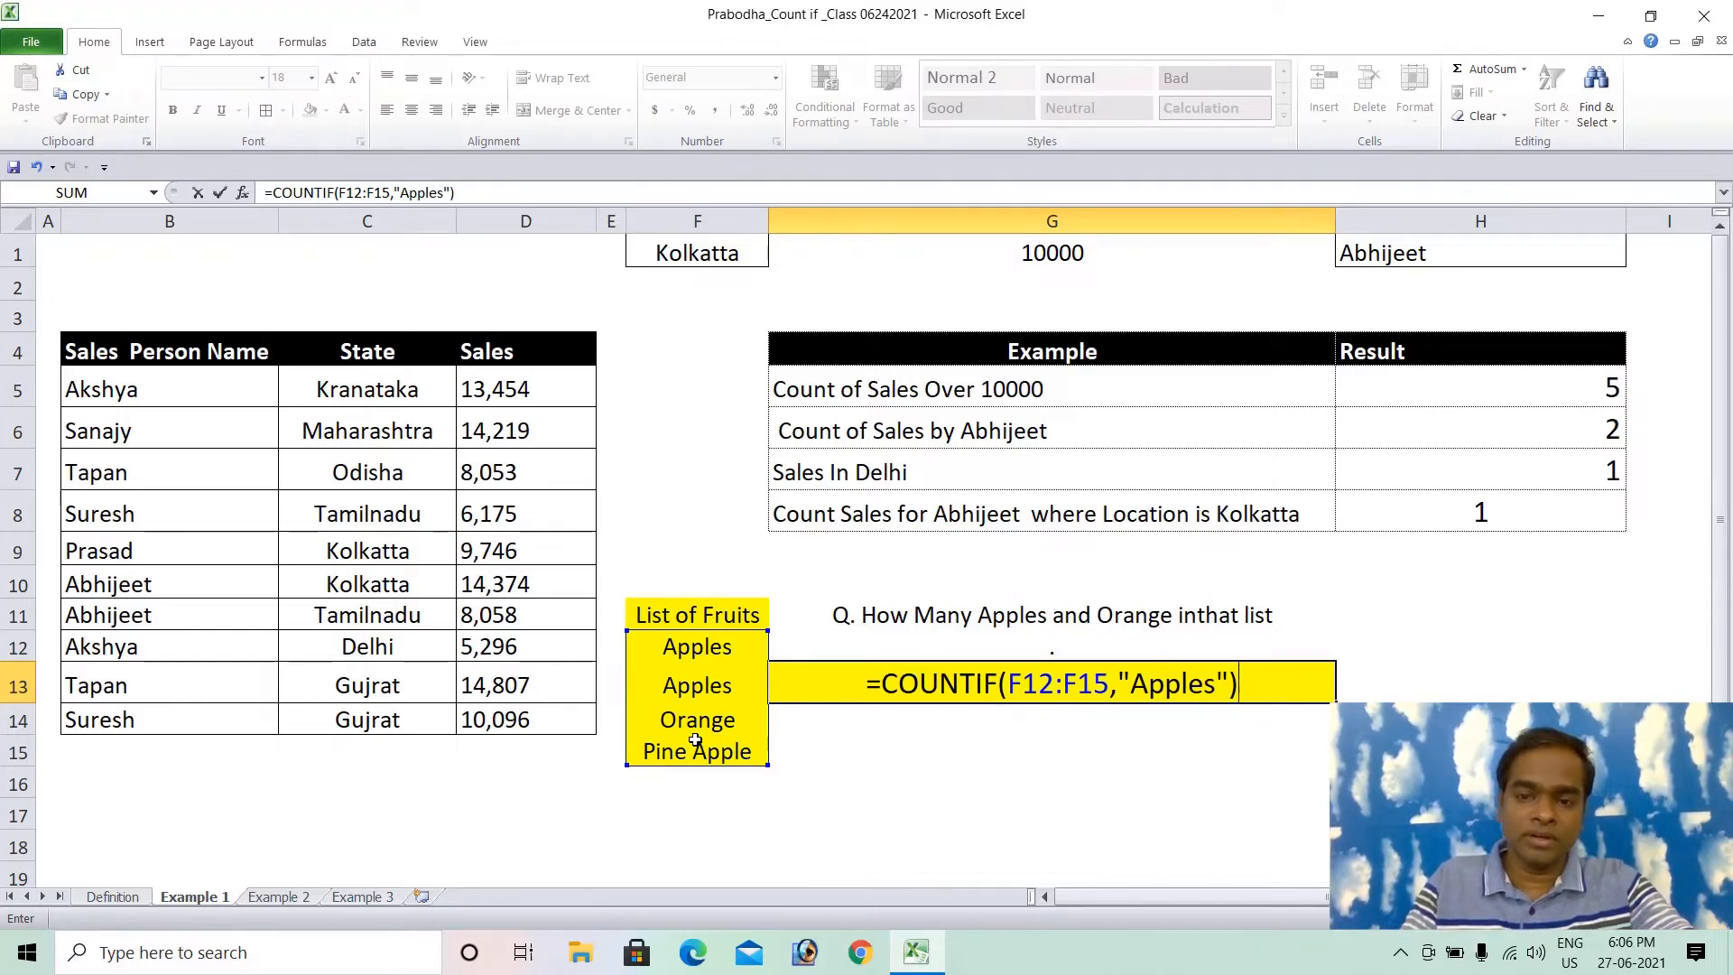
{"action": "key", "text": "Return"}
Copy the COUNTIF expression in G13 without its equals sign and append the copy to the same formula with a plus sign
{"action": "key", "text": "Up"}
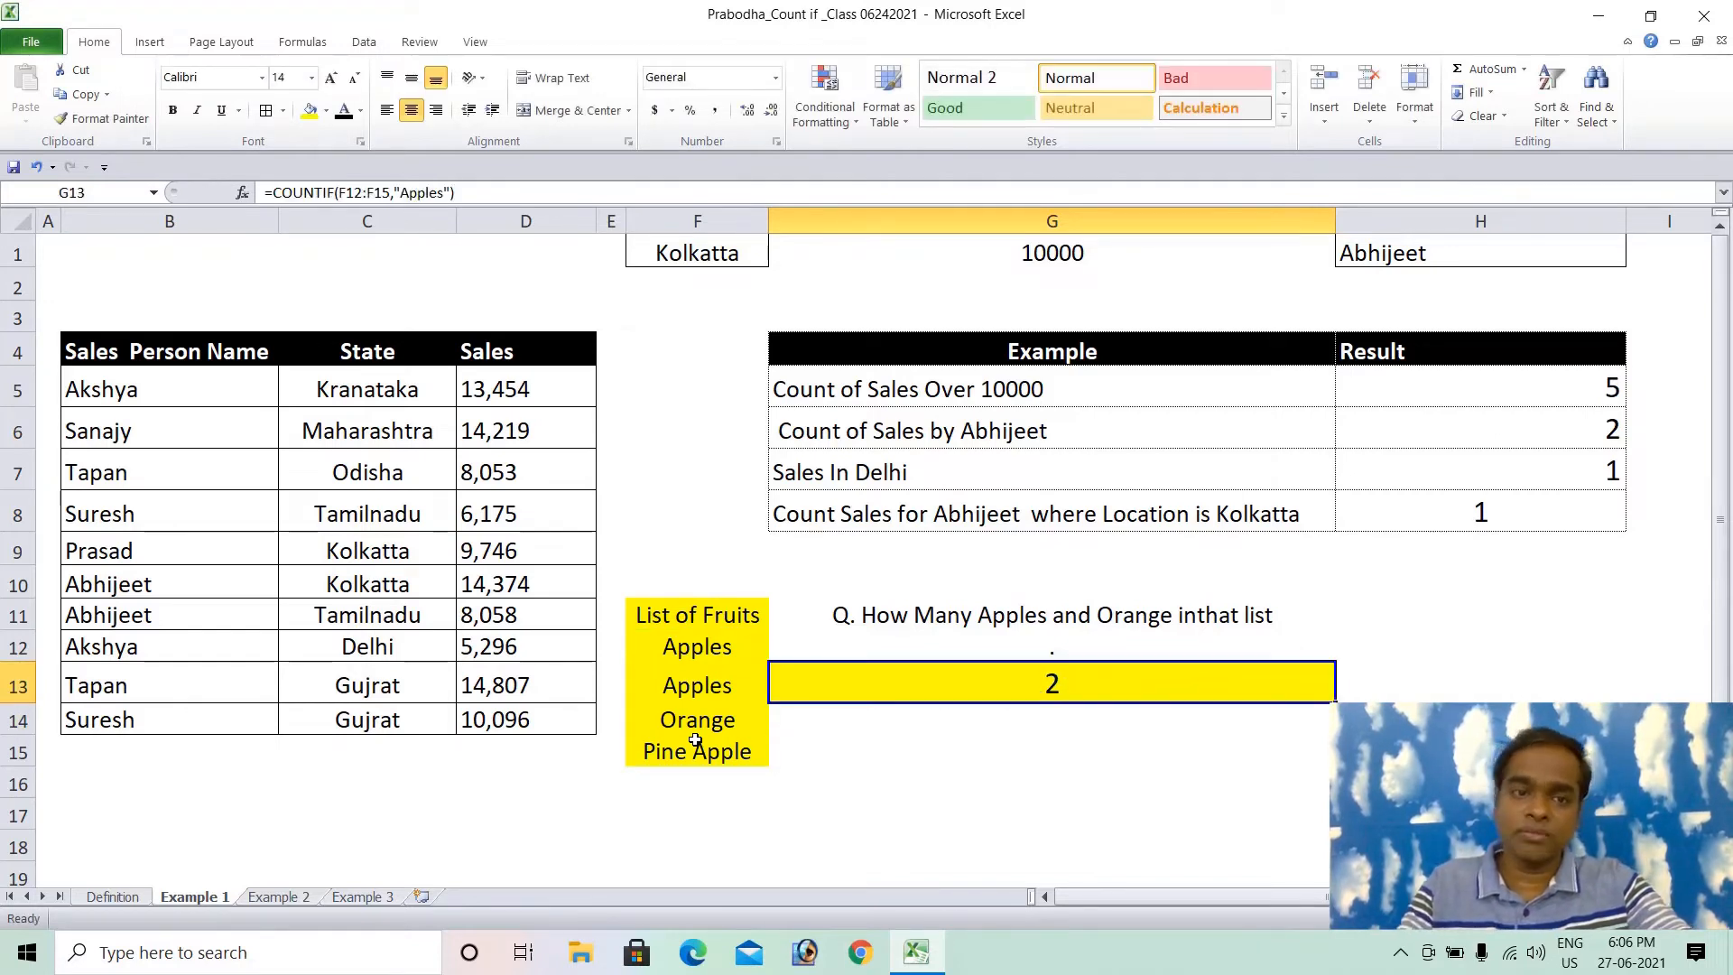
{"action": "left_click_drag", "start_coordinate": [491, 195], "coordinate": [337, 186]}
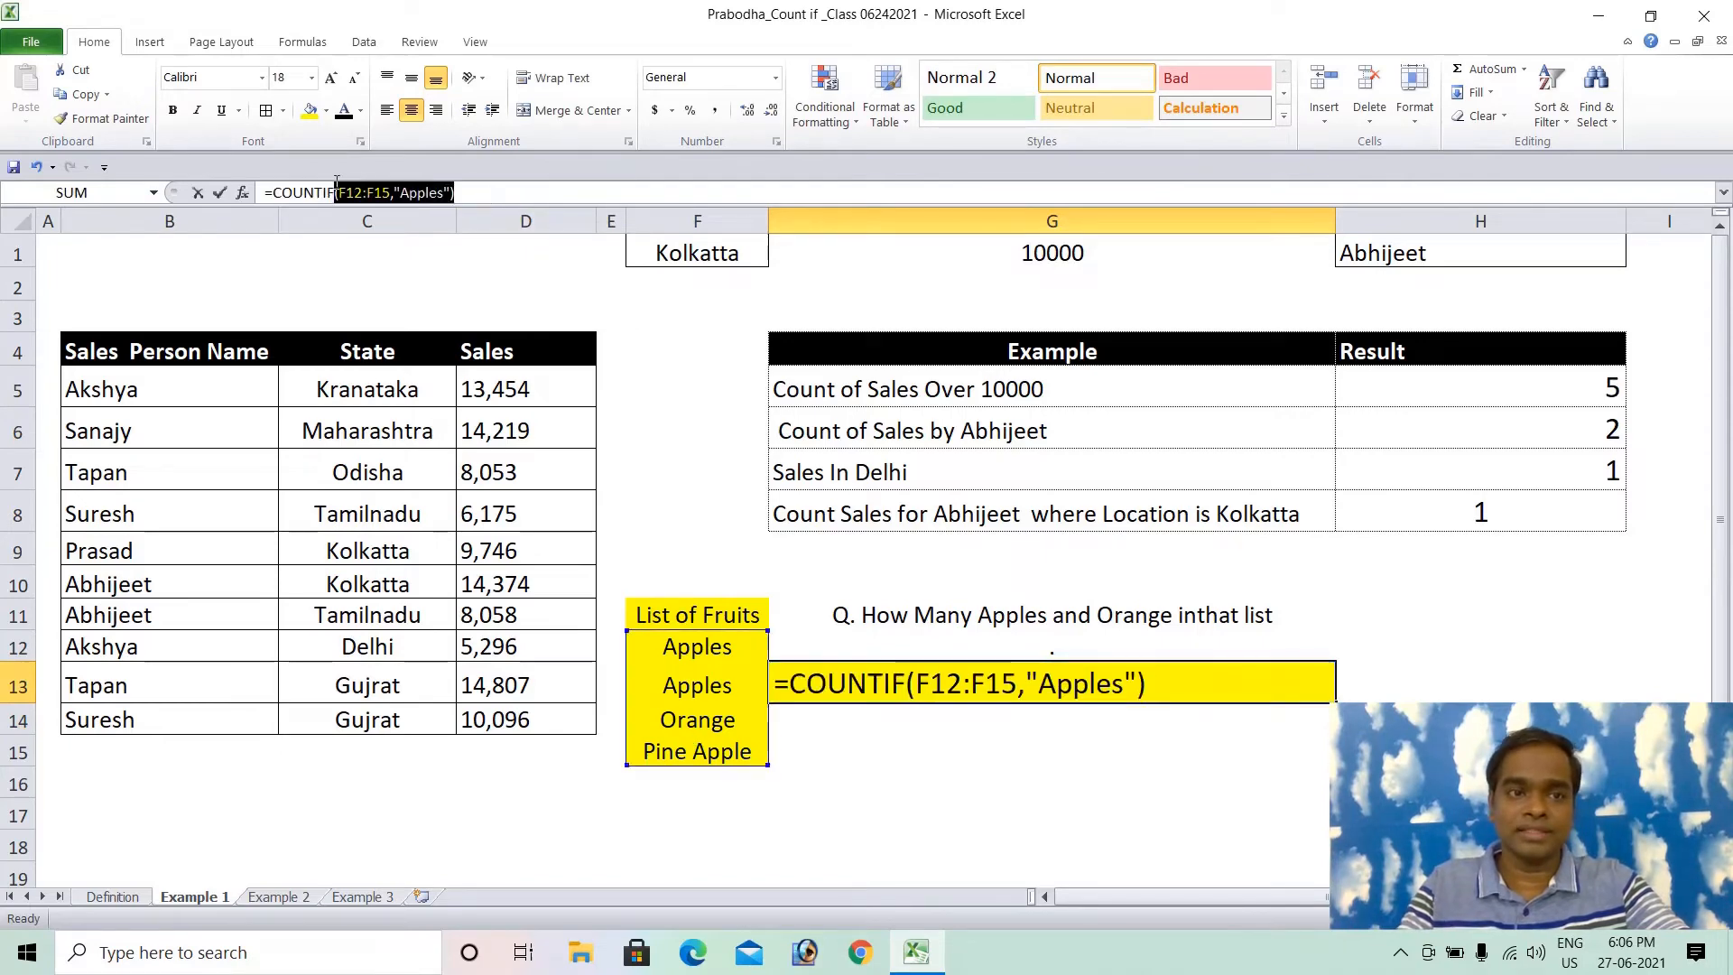
{"action": "left_click_drag", "start_coordinate": [468, 194], "coordinate": [307, 197]}
{"action": "key", "text": "ctrl+c"}
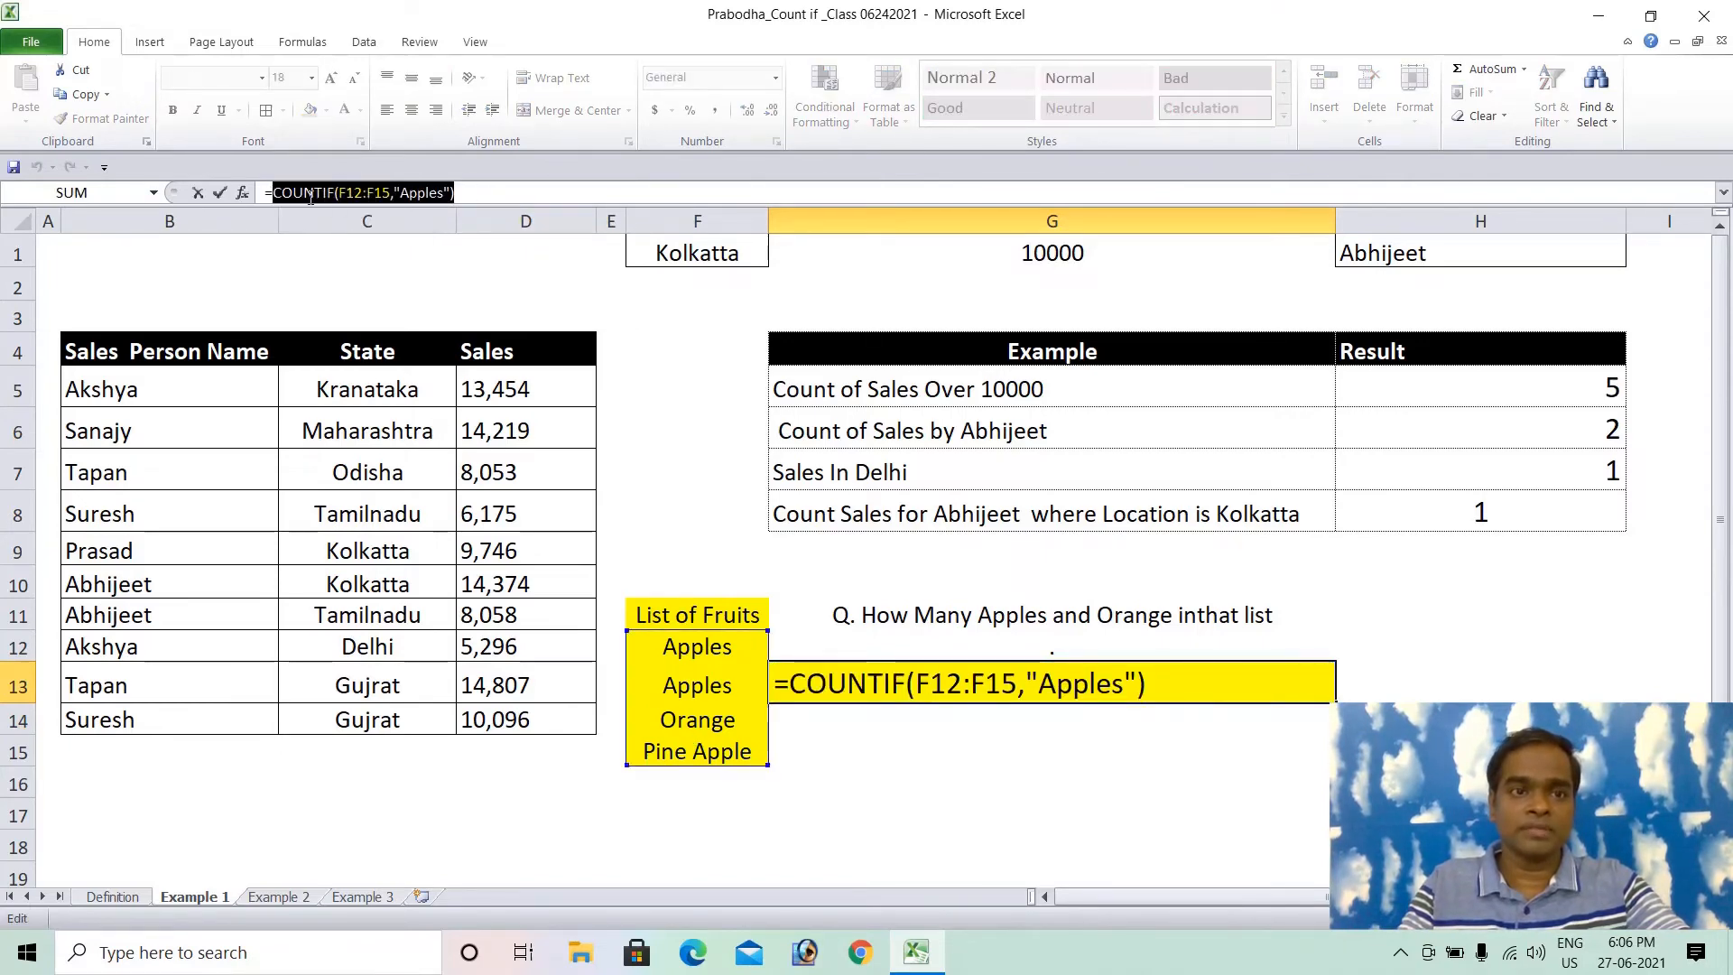
{"action": "key", "text": "Escape"}
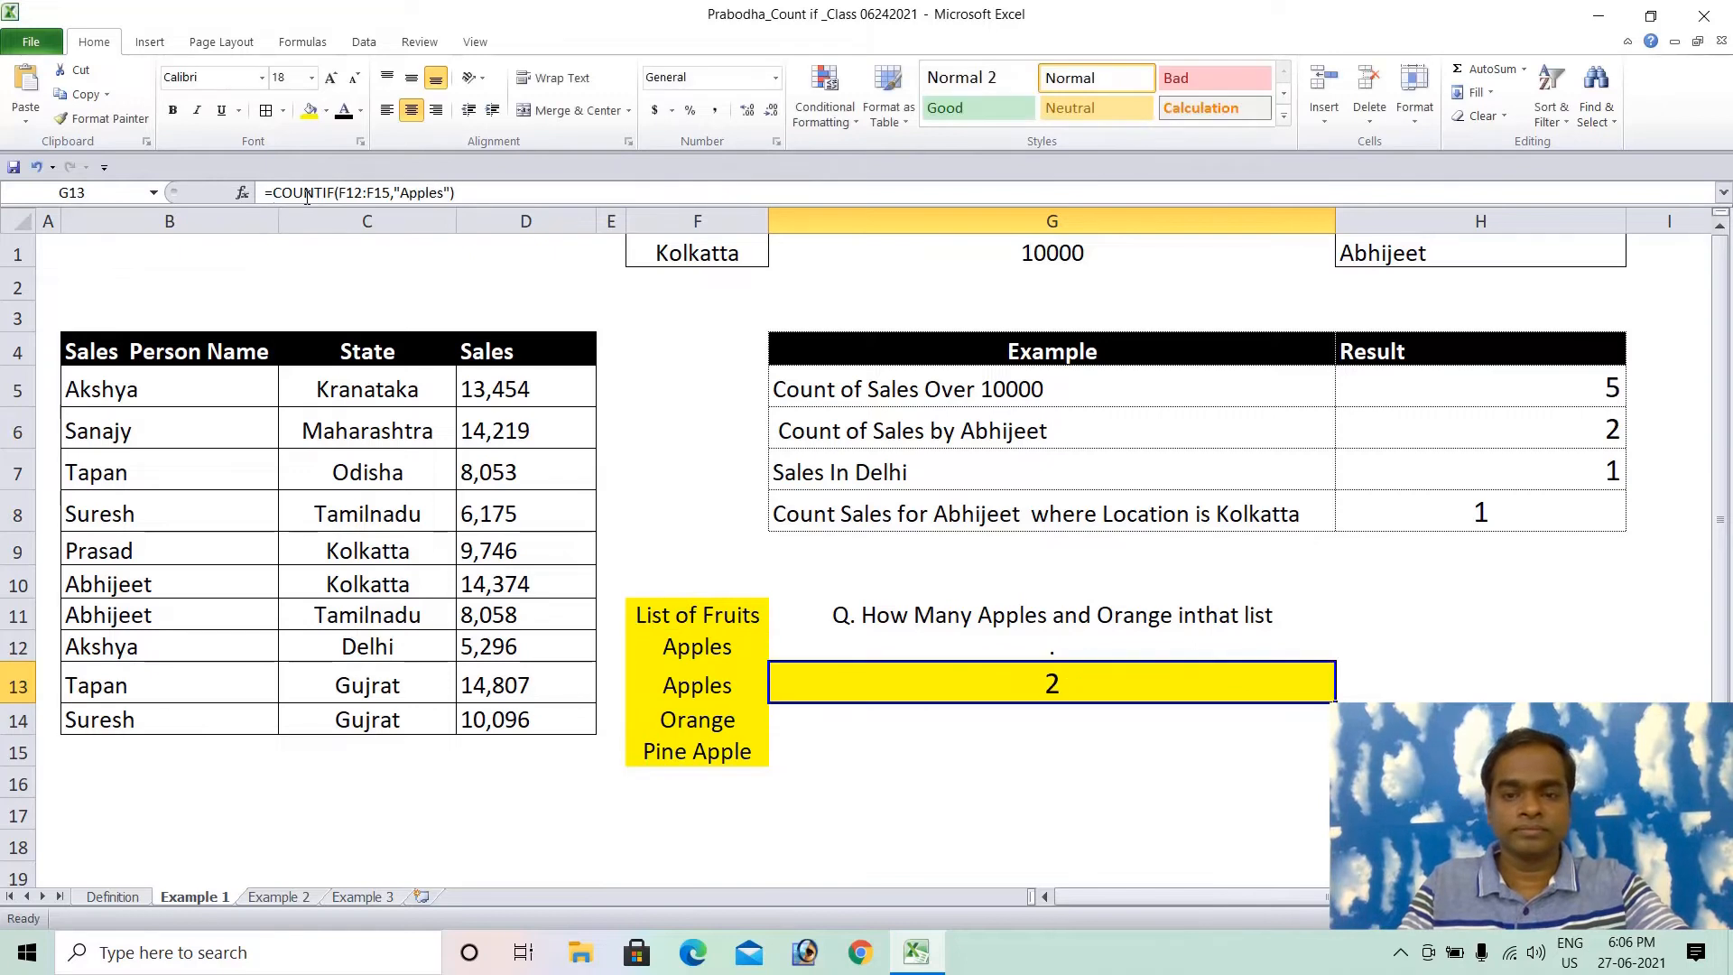
{"action": "key", "text": "F2"}
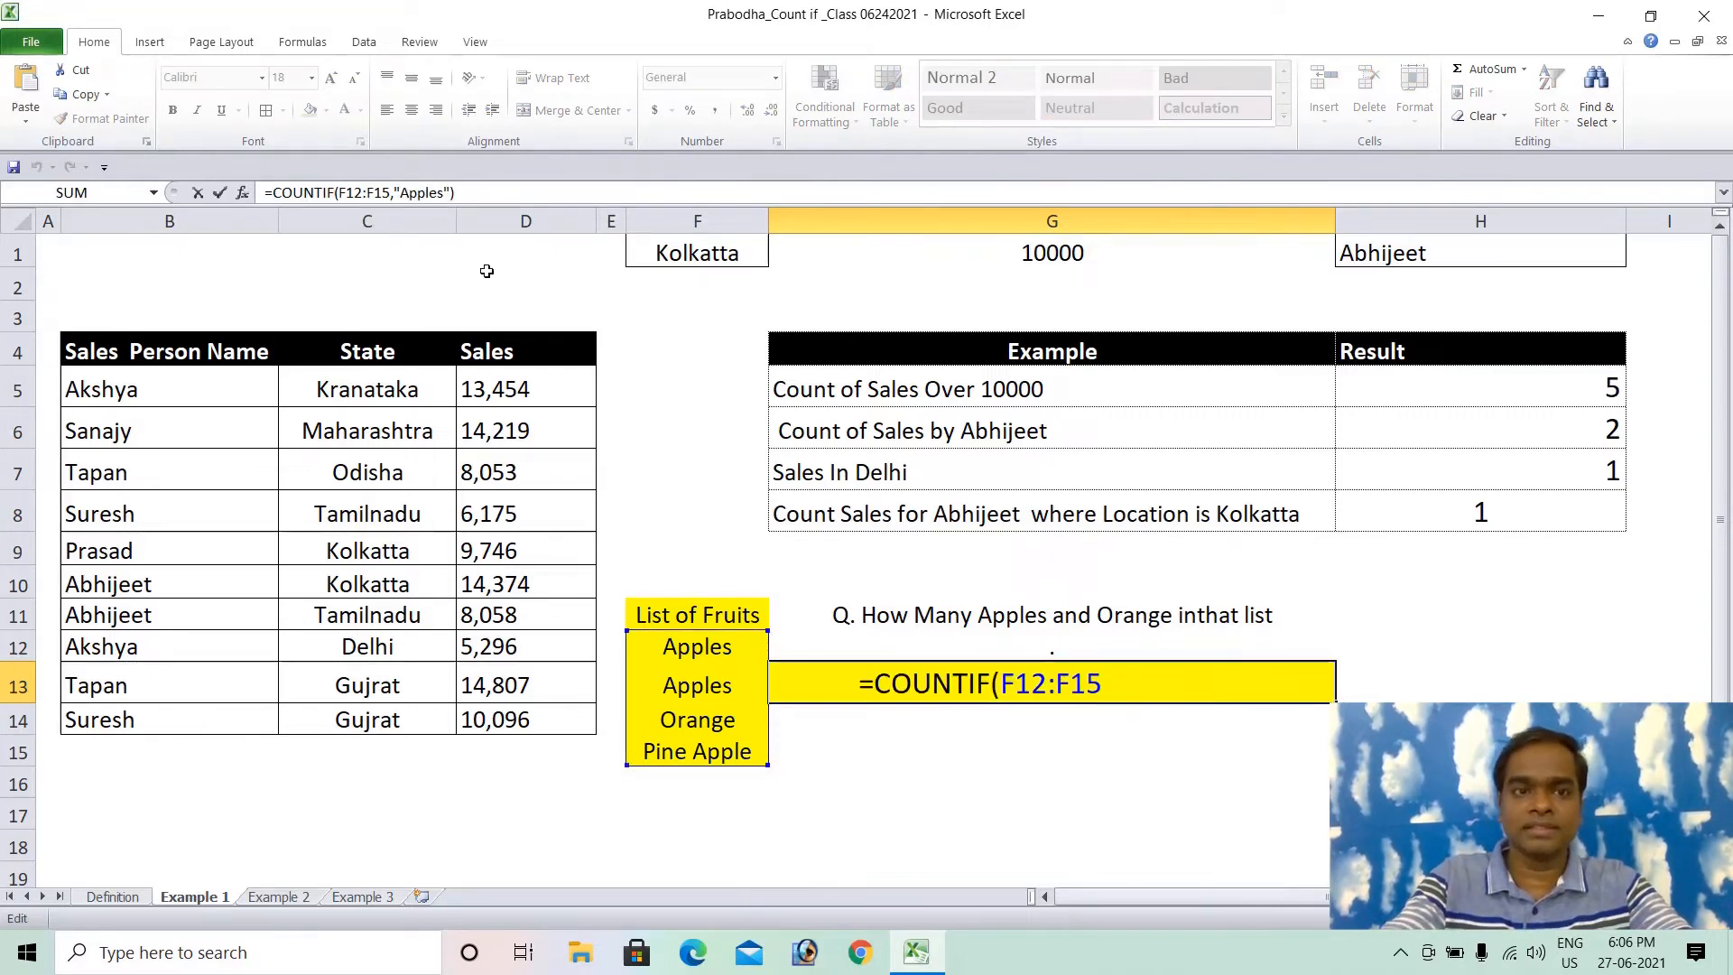
{"action": "type", "text": "_"}
{"action": "key", "text": "BackSpace"}
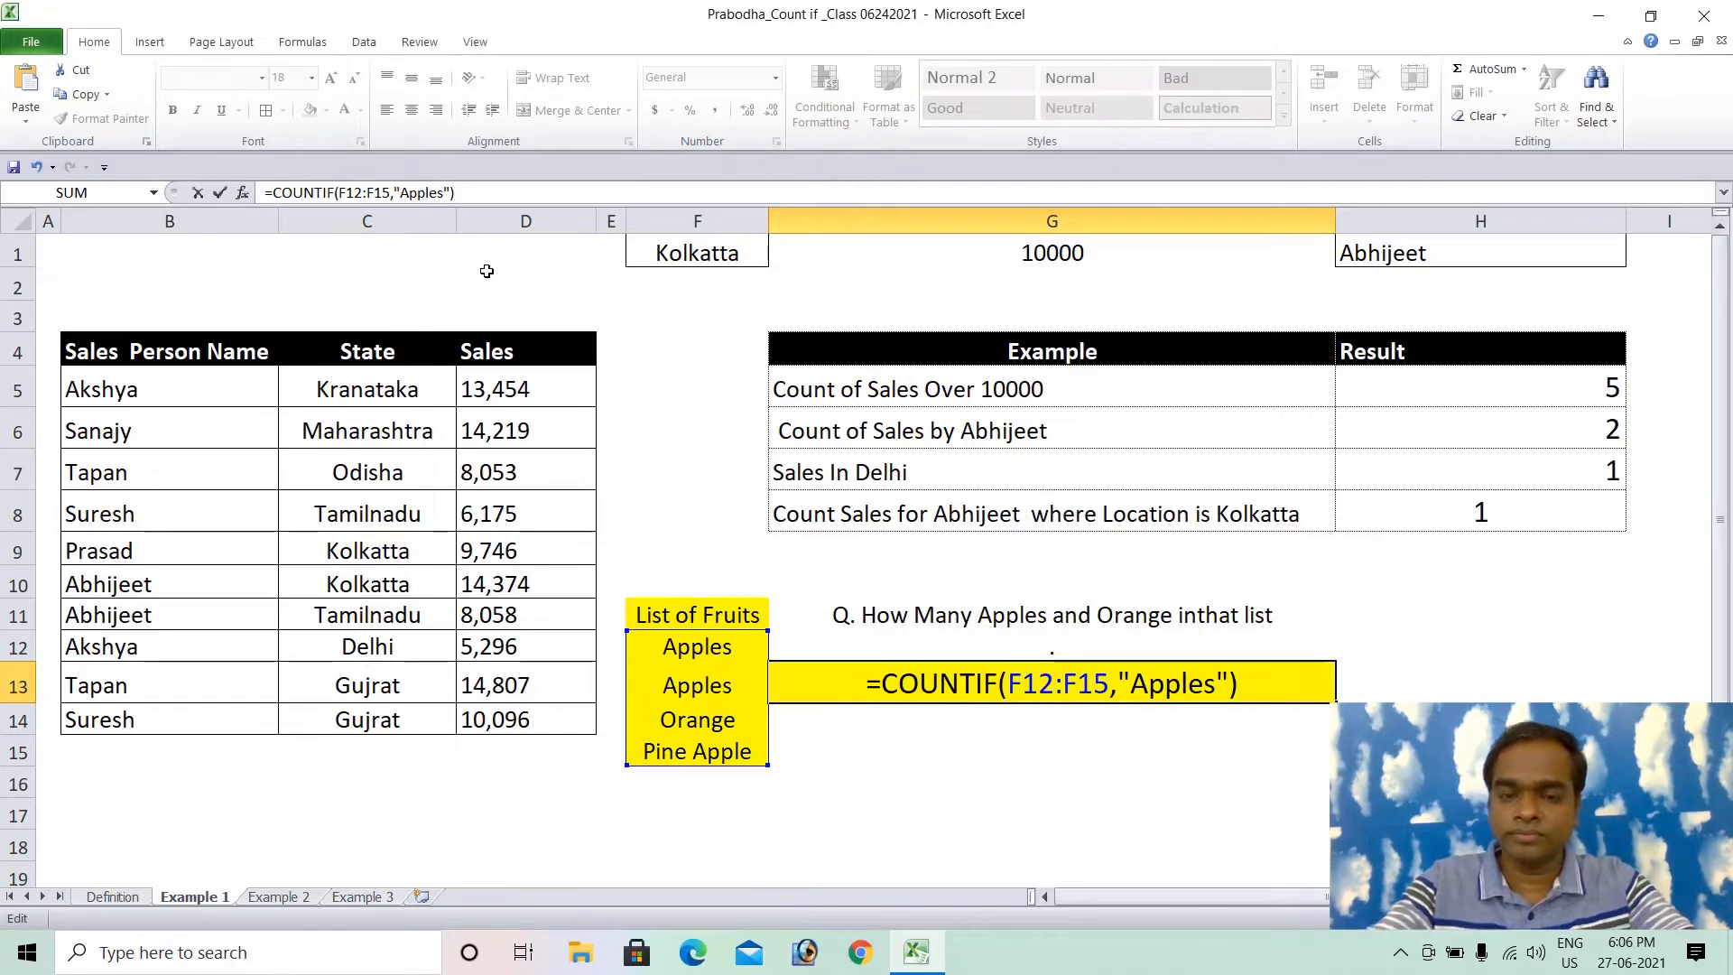
{"action": "type", "text": "+"}
{"action": "key", "text": "ctrl+v"}
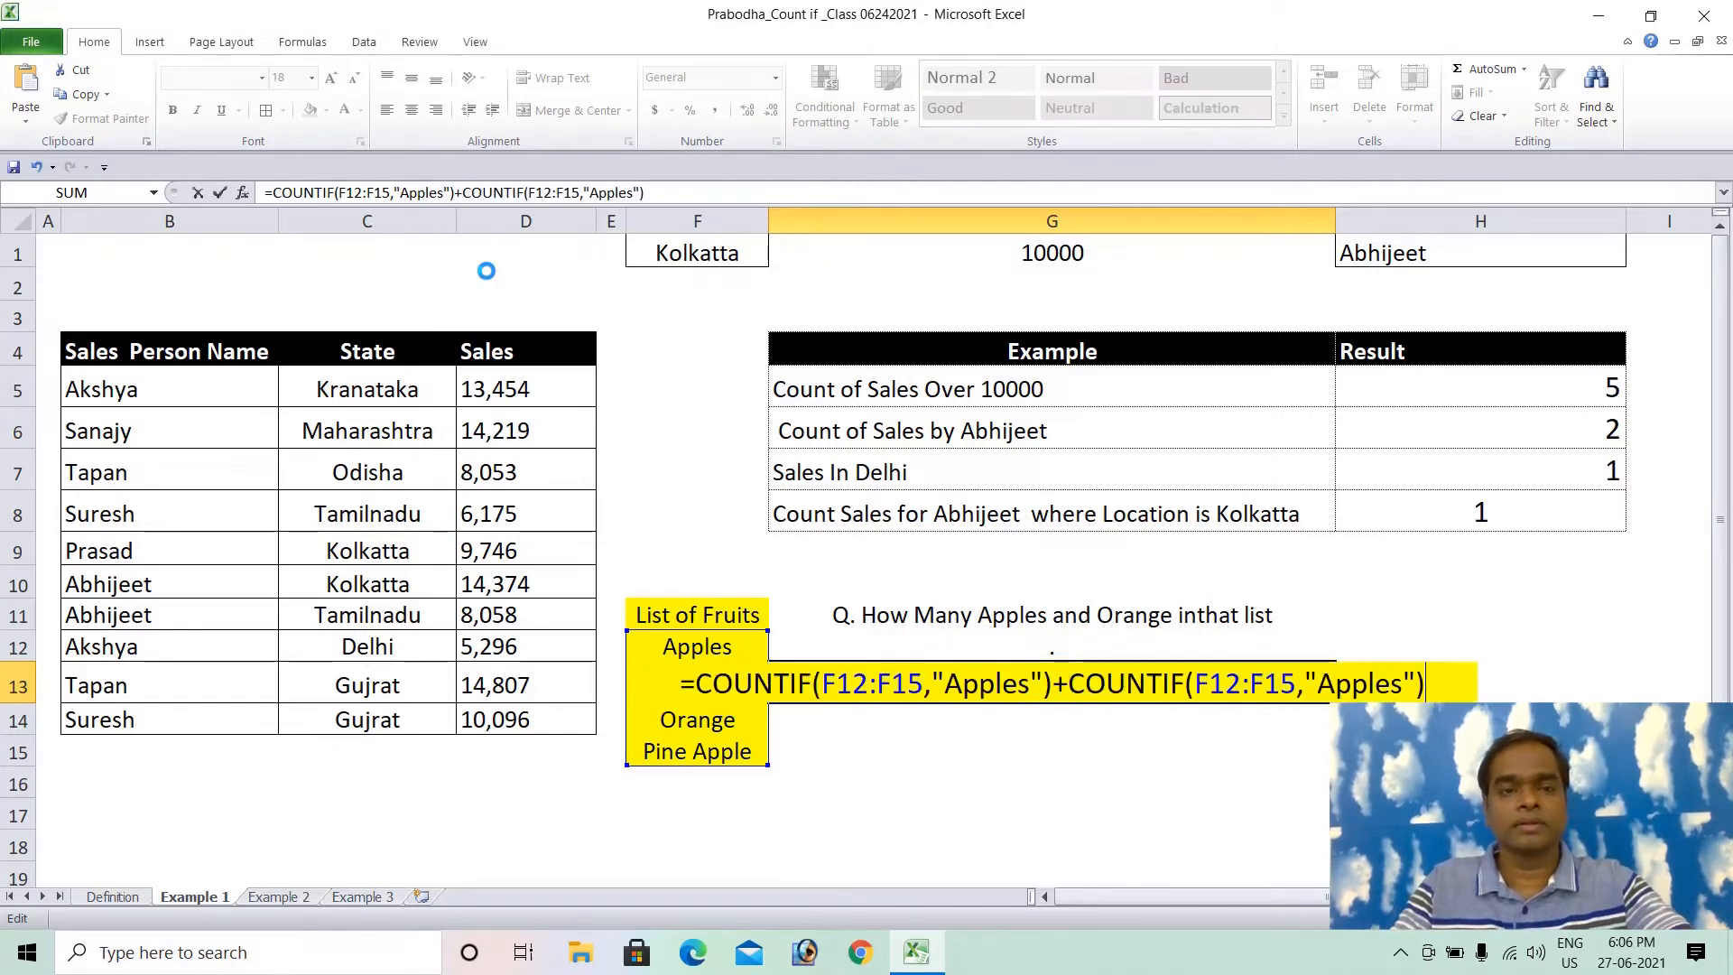
Change the criterion of the second COUNTIF in G13 to "Orange" and enter the combined formula
{"action": "left_click", "coordinate": [634, 192]}
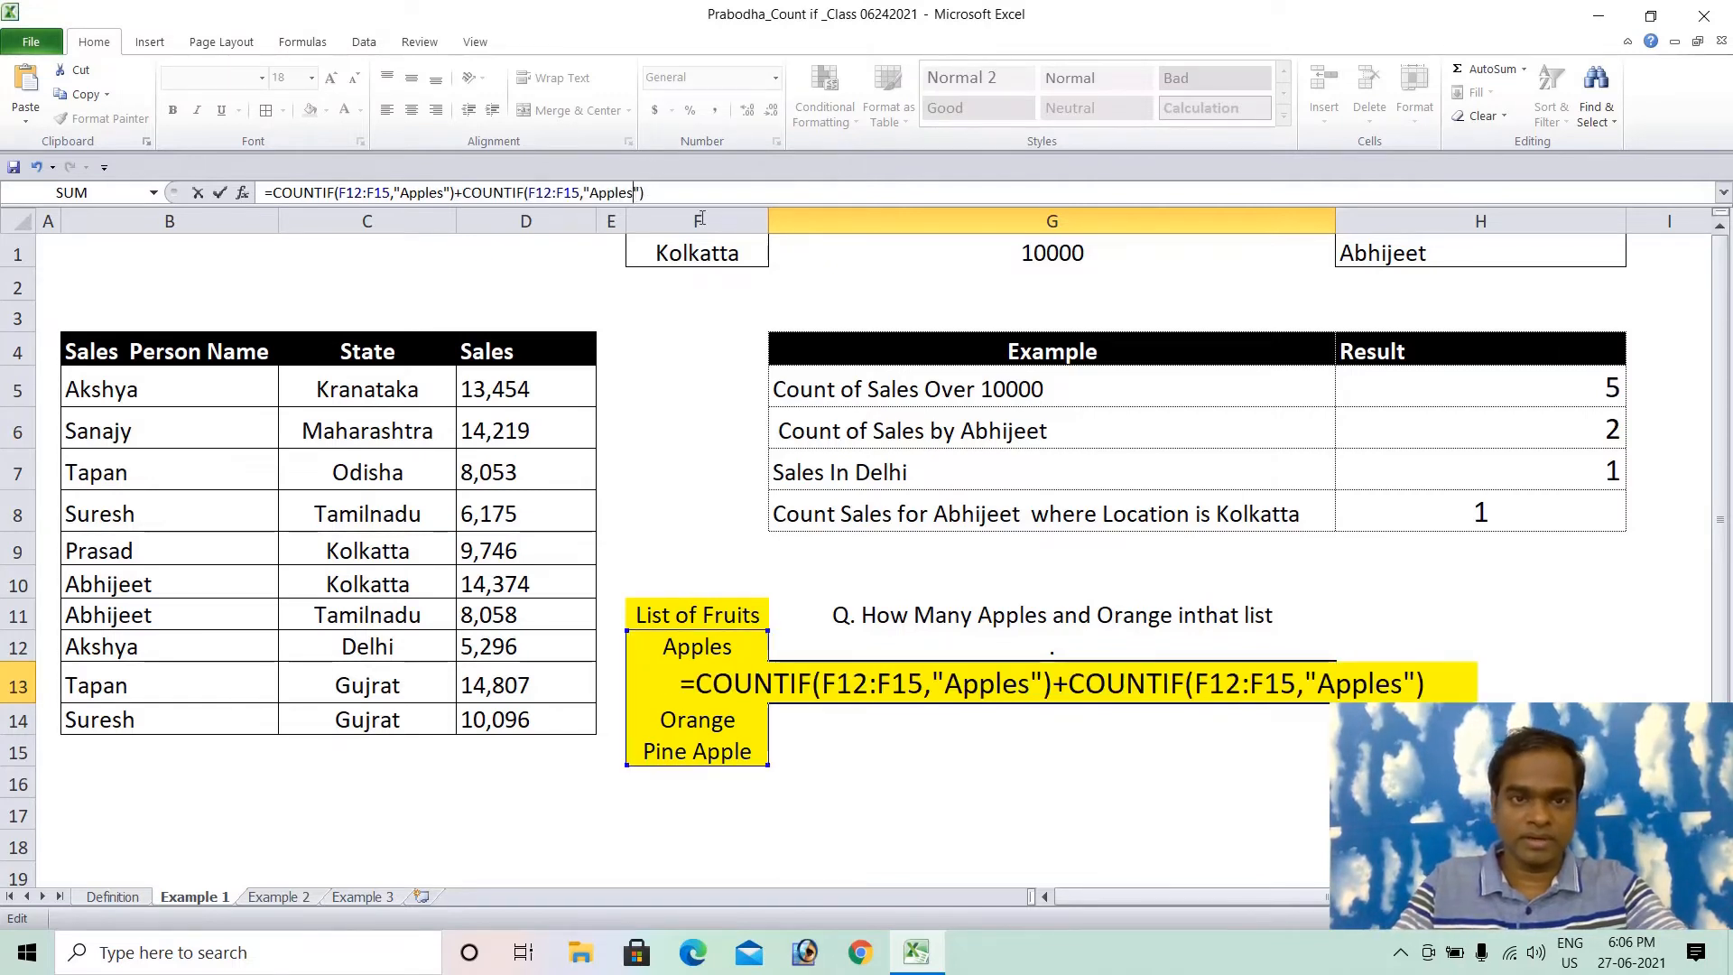
{"action": "key", "text": "BackSpace"}
{"action": "key", "text": "BackSpace"}
{"action": "key", "text": "BackSpace"}
{"action": "key", "text": "BackSpace"}
{"action": "key", "text": "BackSpace"}
{"action": "key", "text": "BackSpace"}
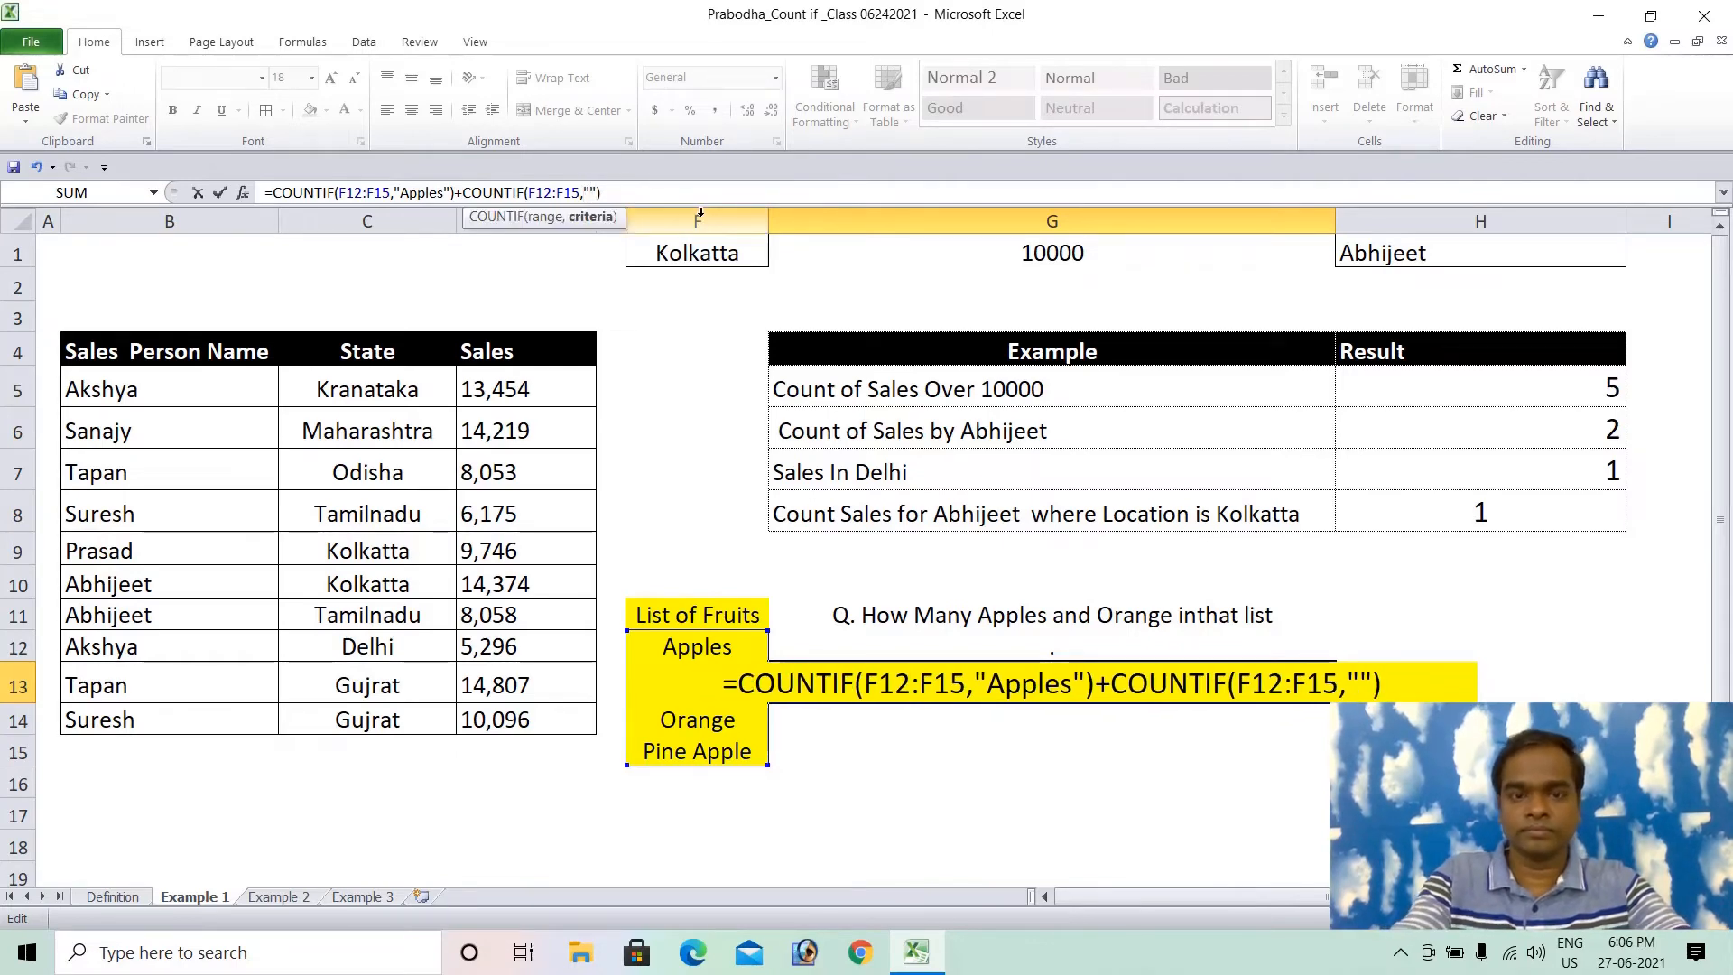
{"action": "type", "text": "Ora"}
{"action": "type", "text": "nge"}
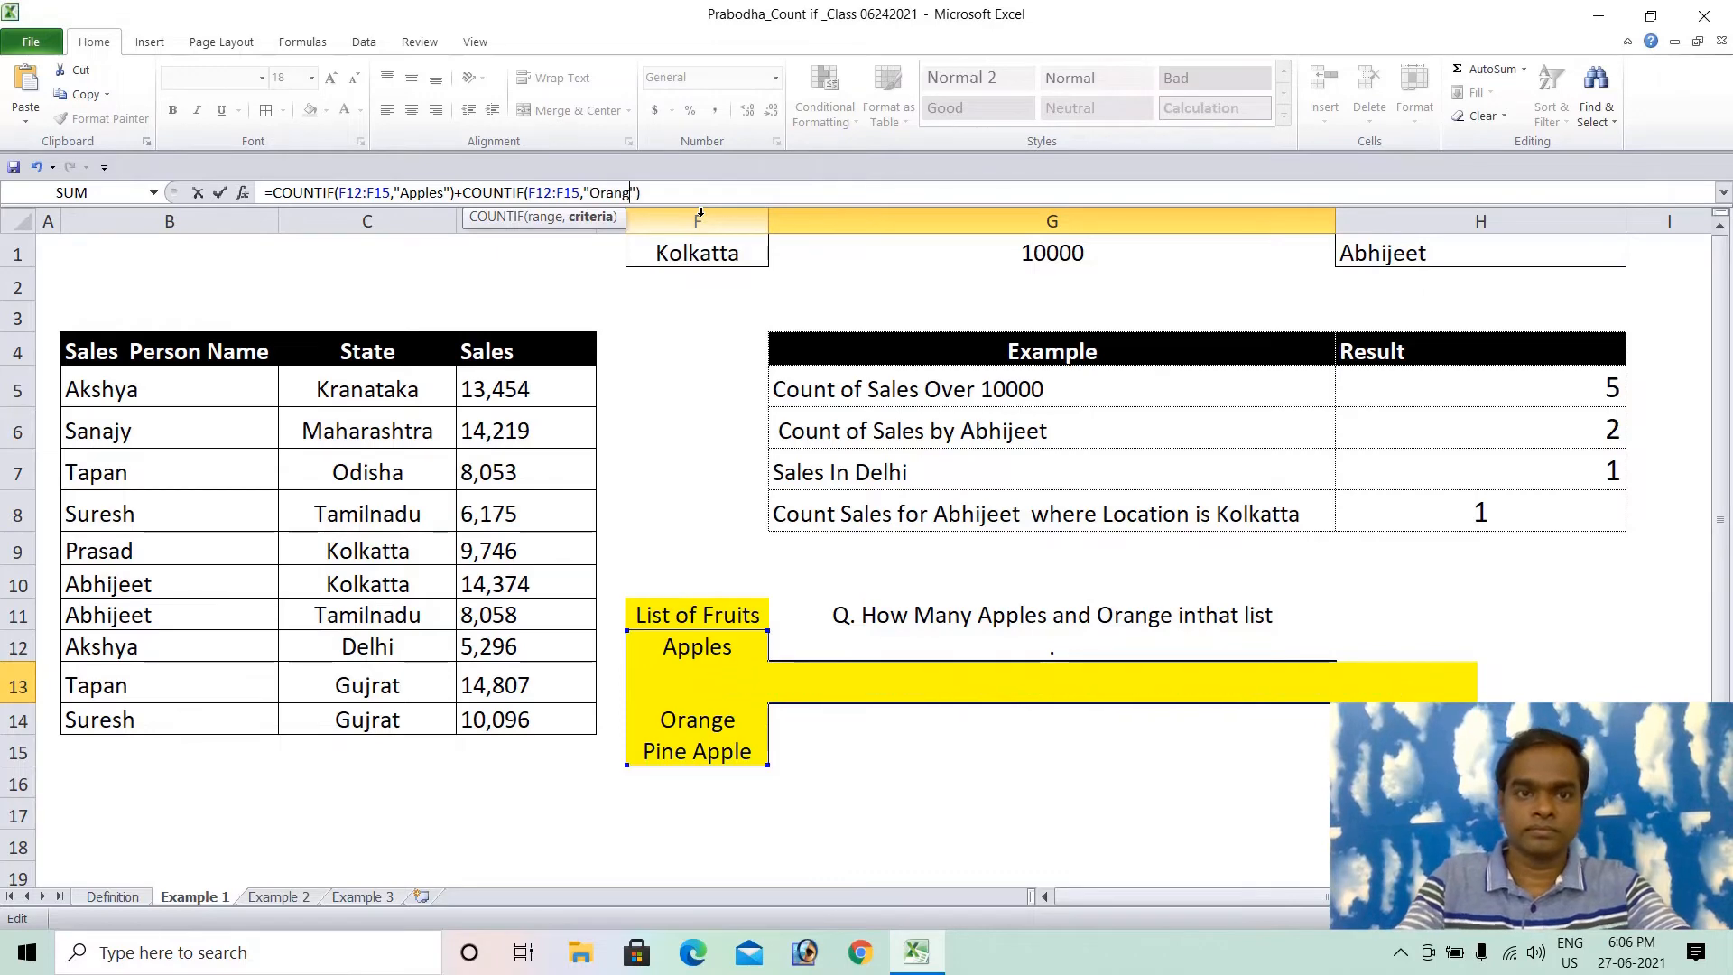
{"action": "key", "text": "Return"}
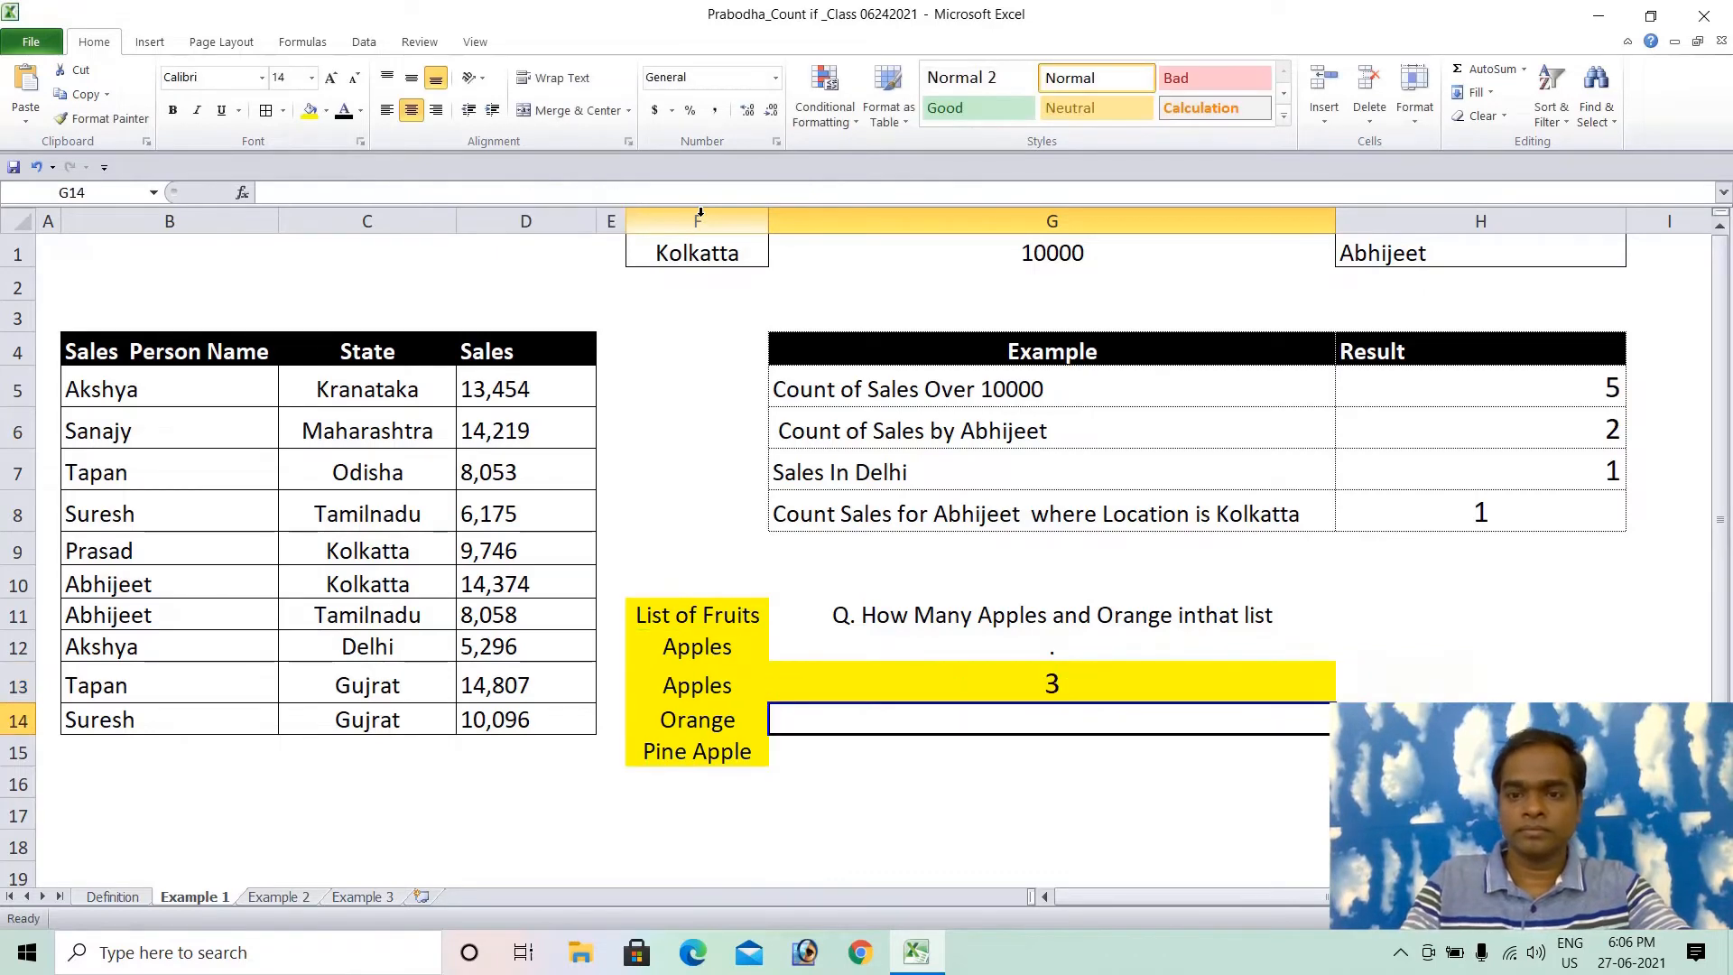
Replace the second COUNTIF criterion in G13 with "Pine Apple" and enter the formula
{"action": "key", "text": "Up"}
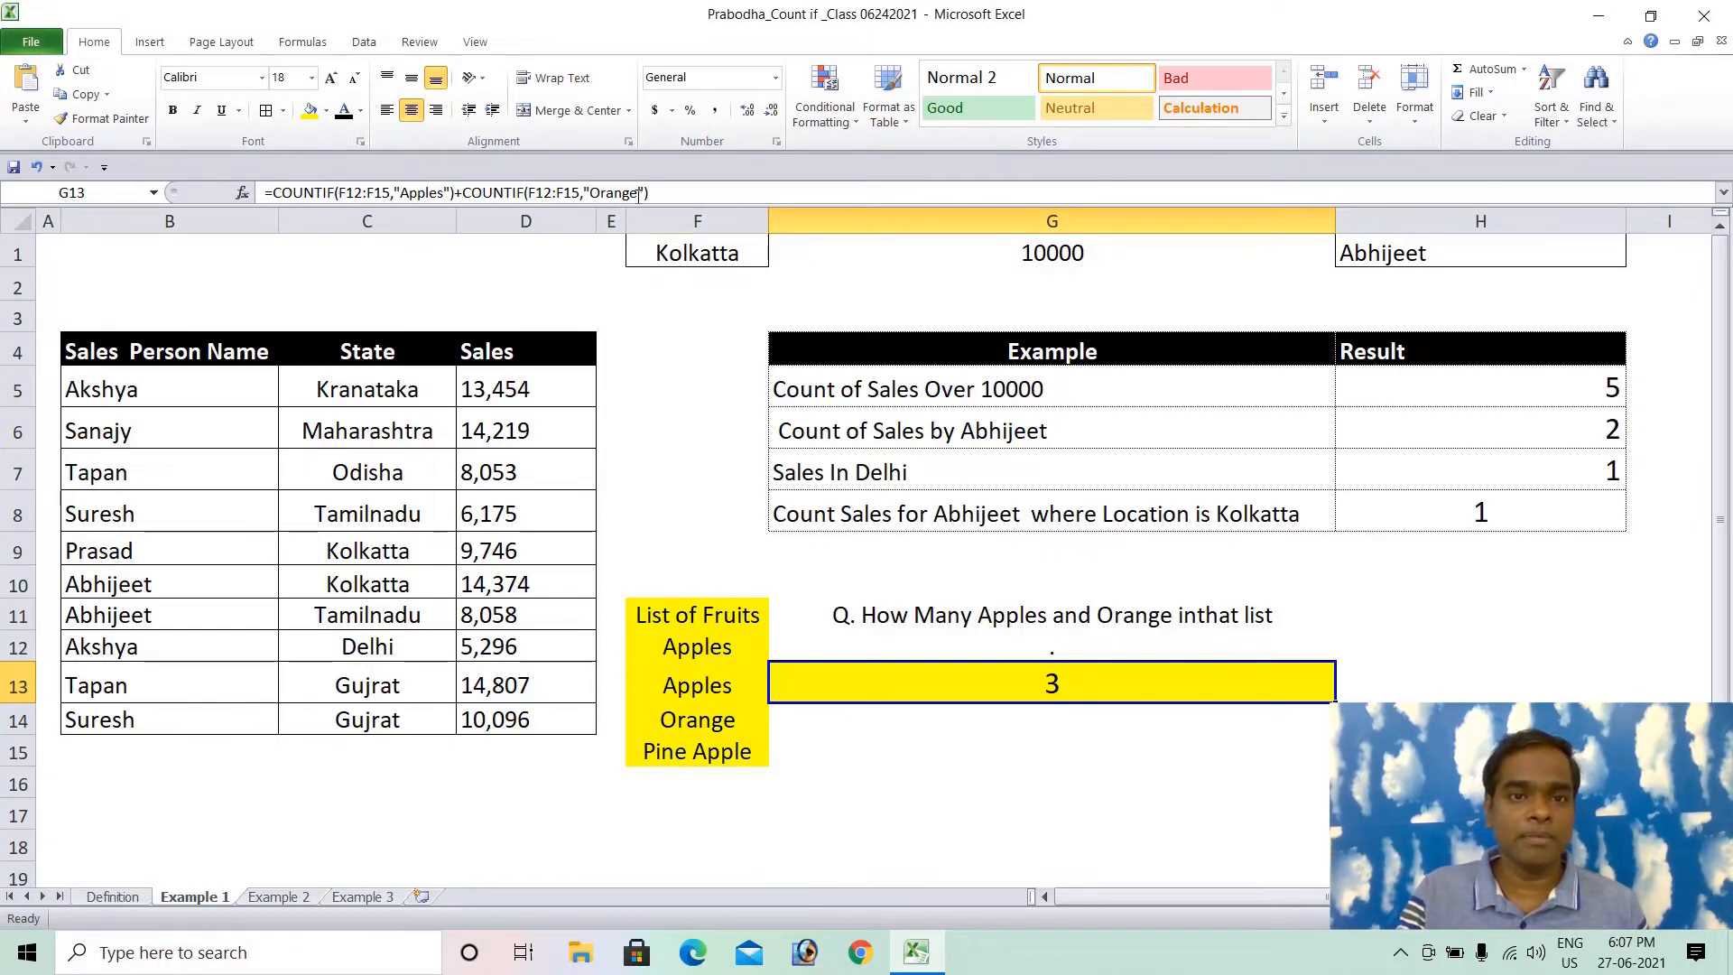
{"action": "left_click_drag", "start_coordinate": [637, 193], "coordinate": [589, 194]}
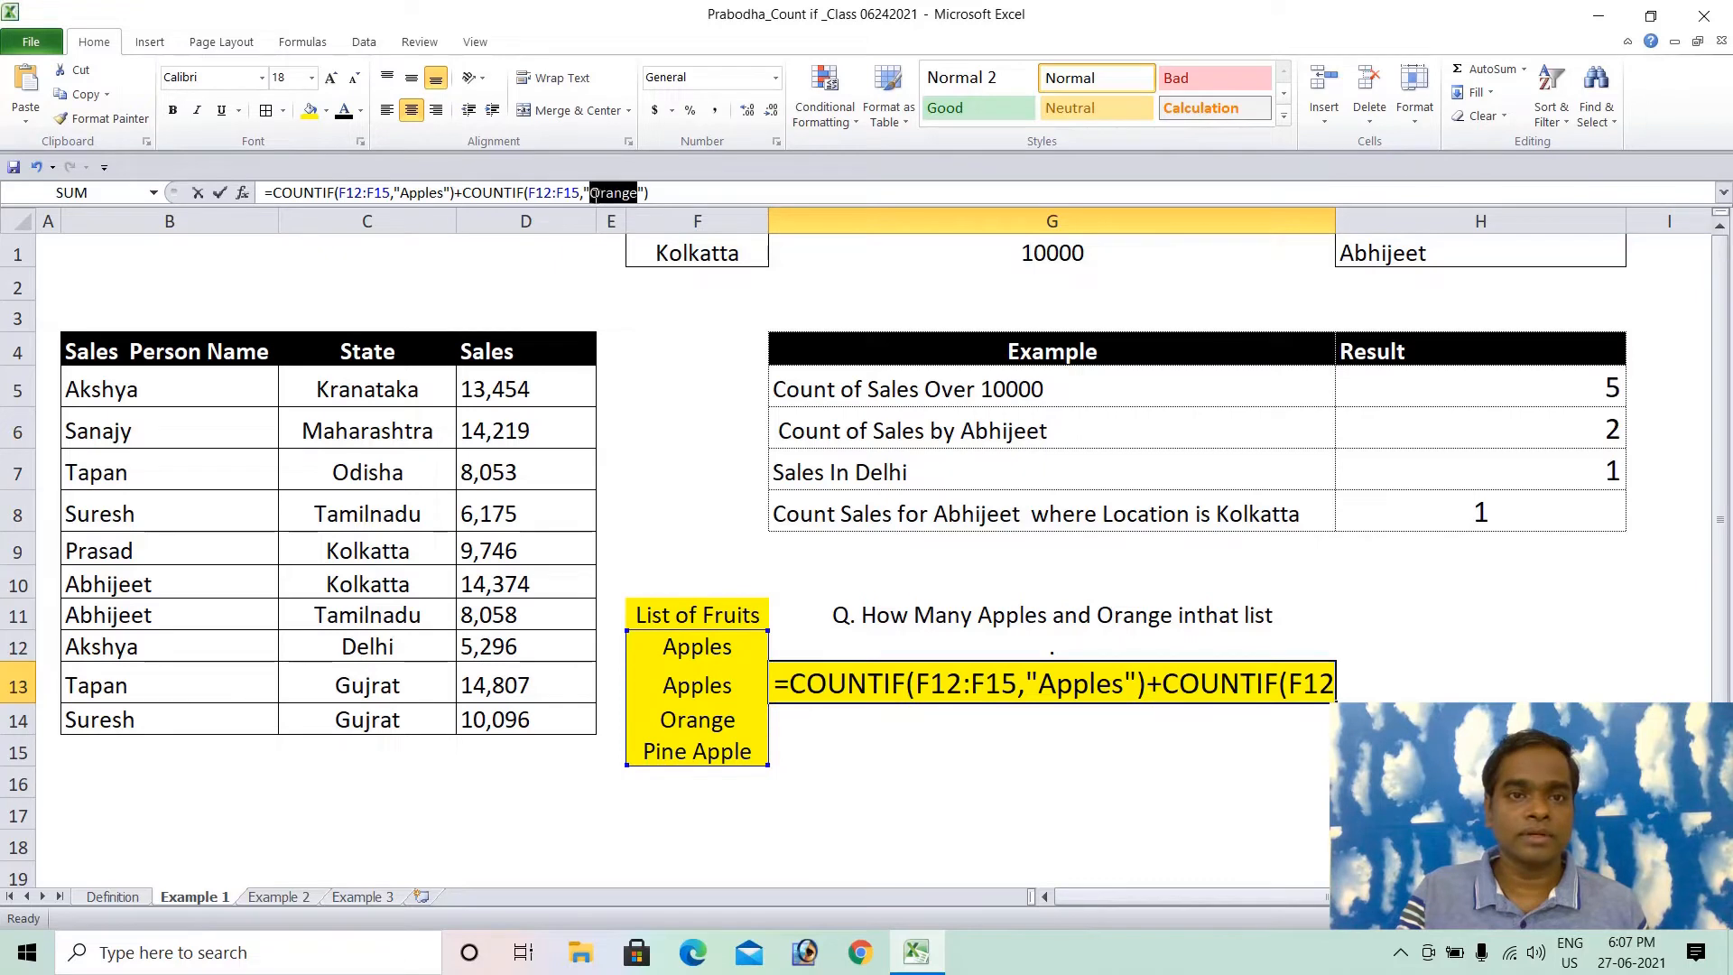
{"action": "type", "text": "Pine"}
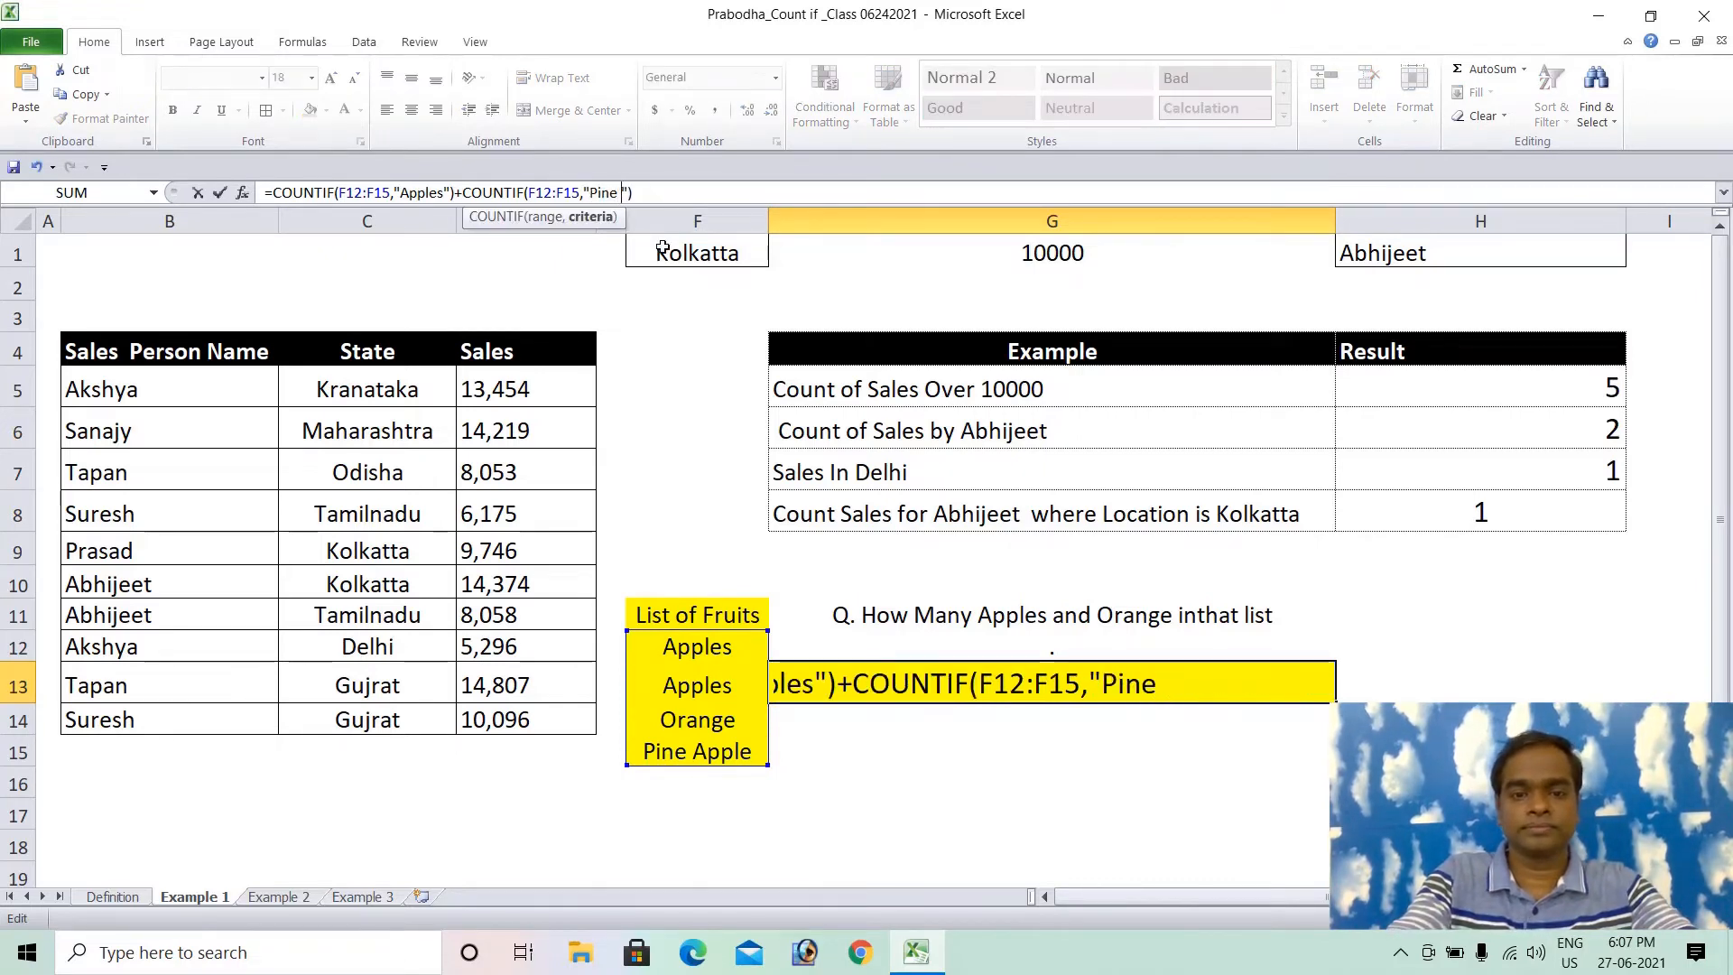
{"action": "type", "text": " Apple"}
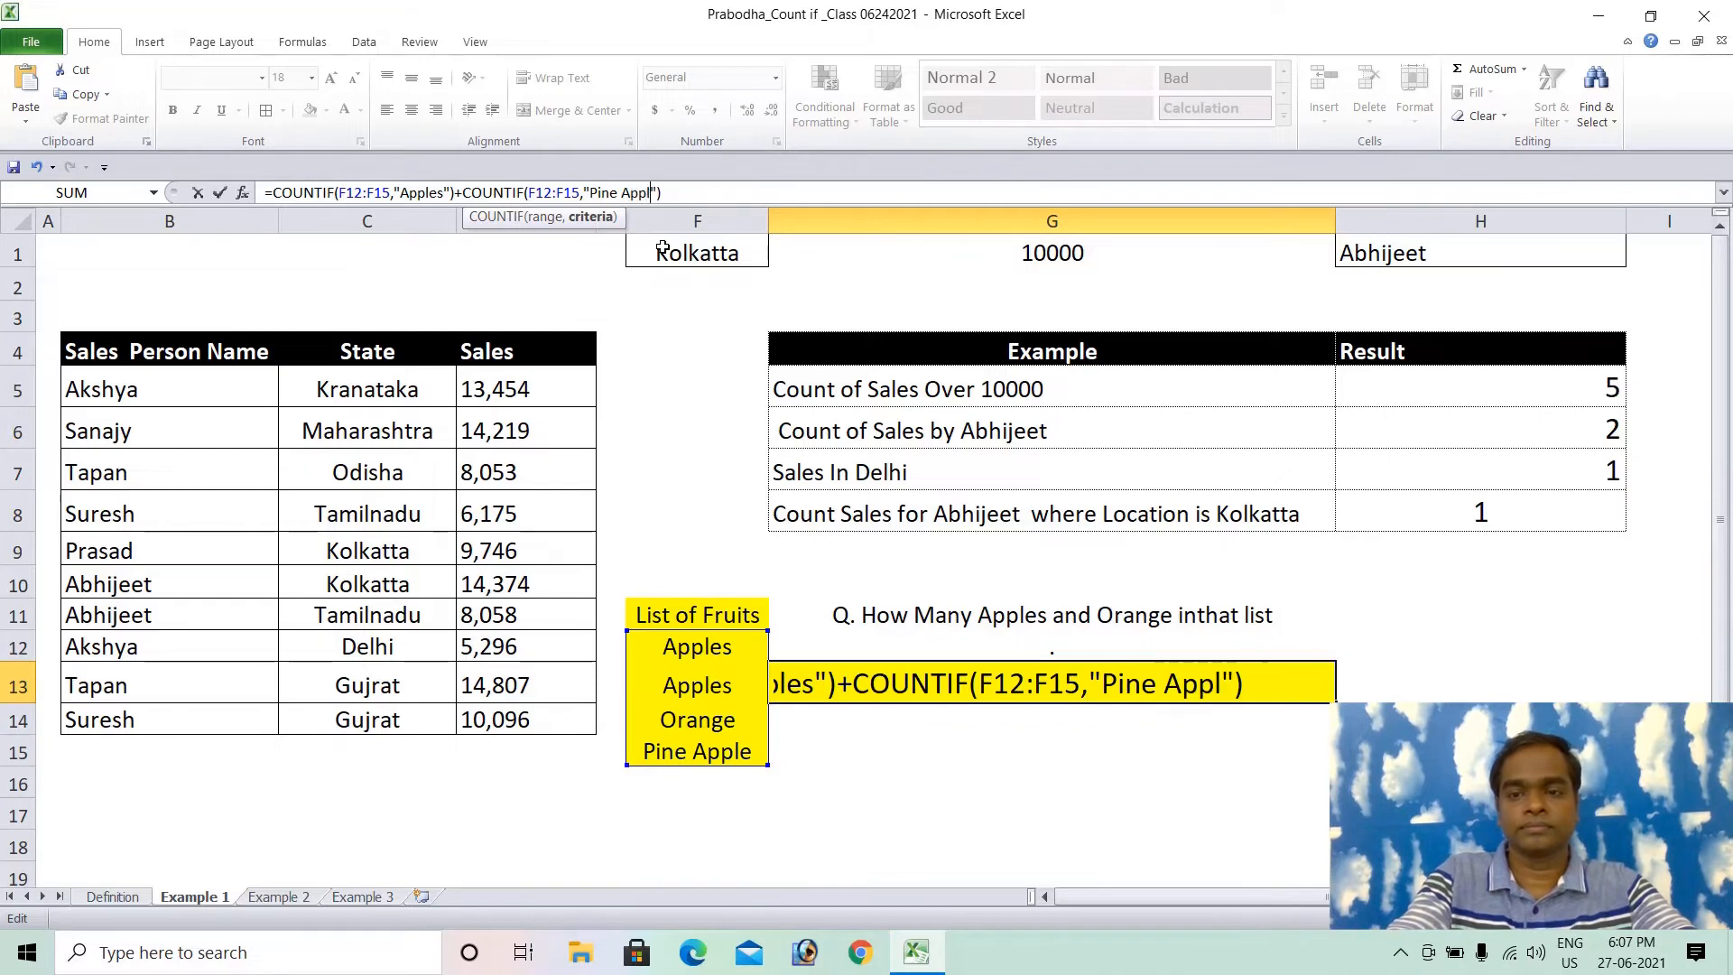
{"action": "key", "text": "Return"}
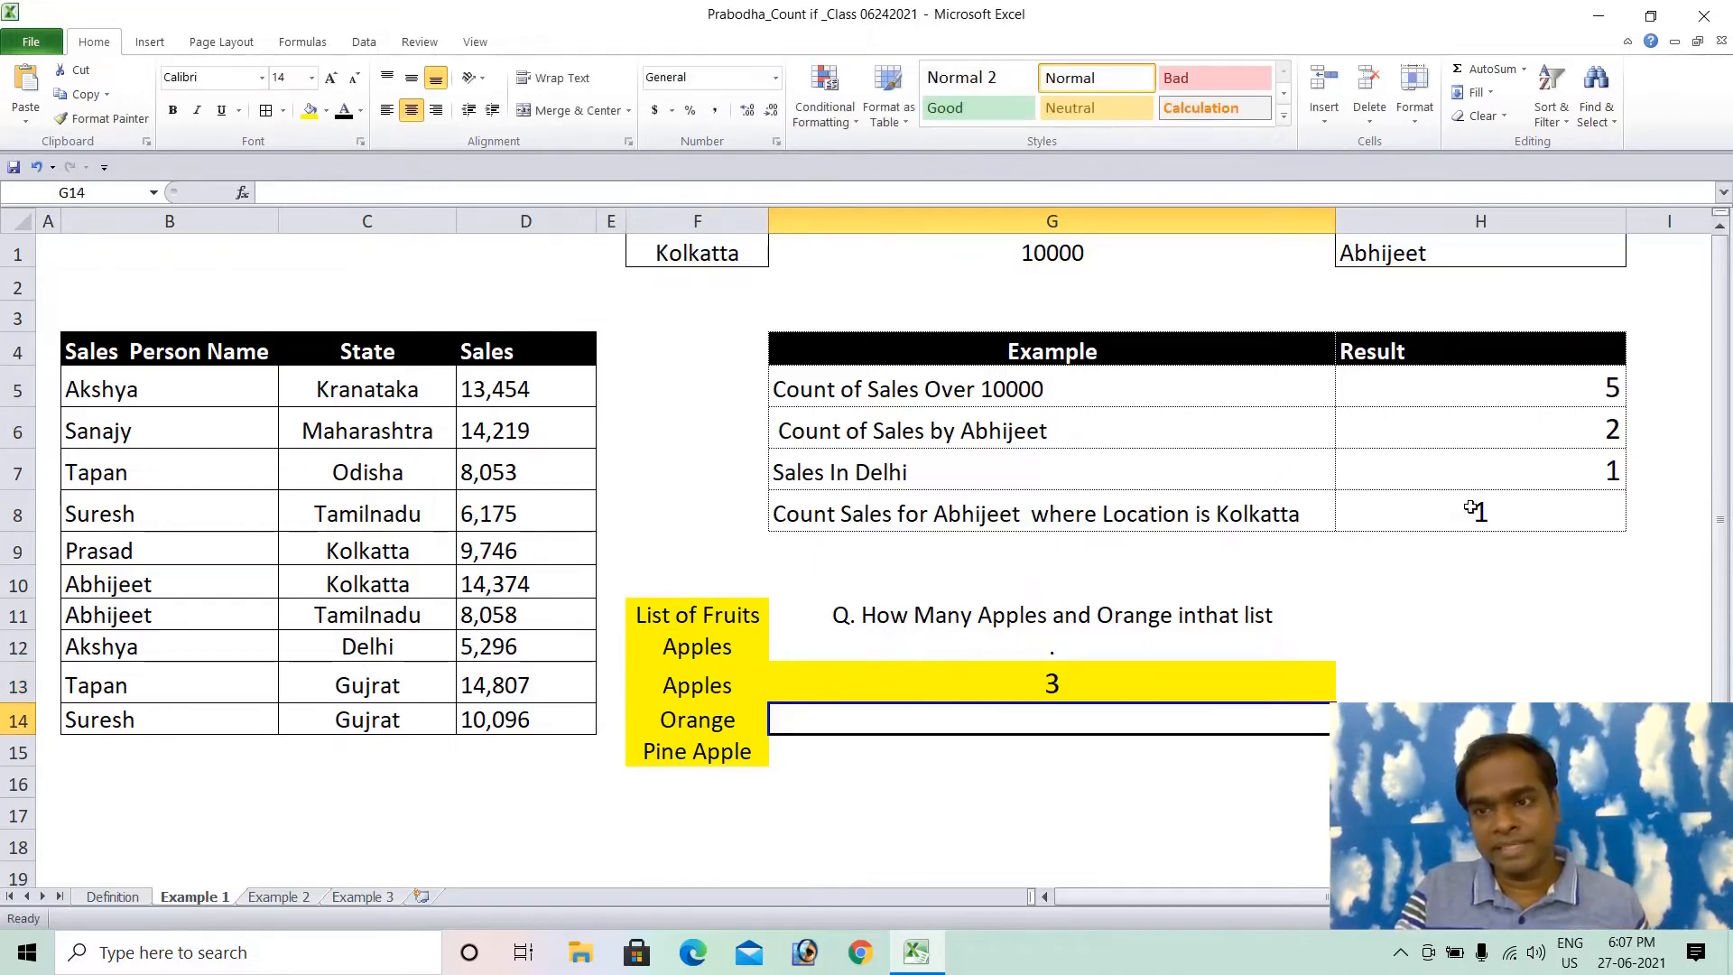
On the Example 2 sheet, enter a COUNTIF formula in C16 over C5:C13 with the quoted criterion "P"
{"action": "left_click", "coordinate": [1472, 377]}
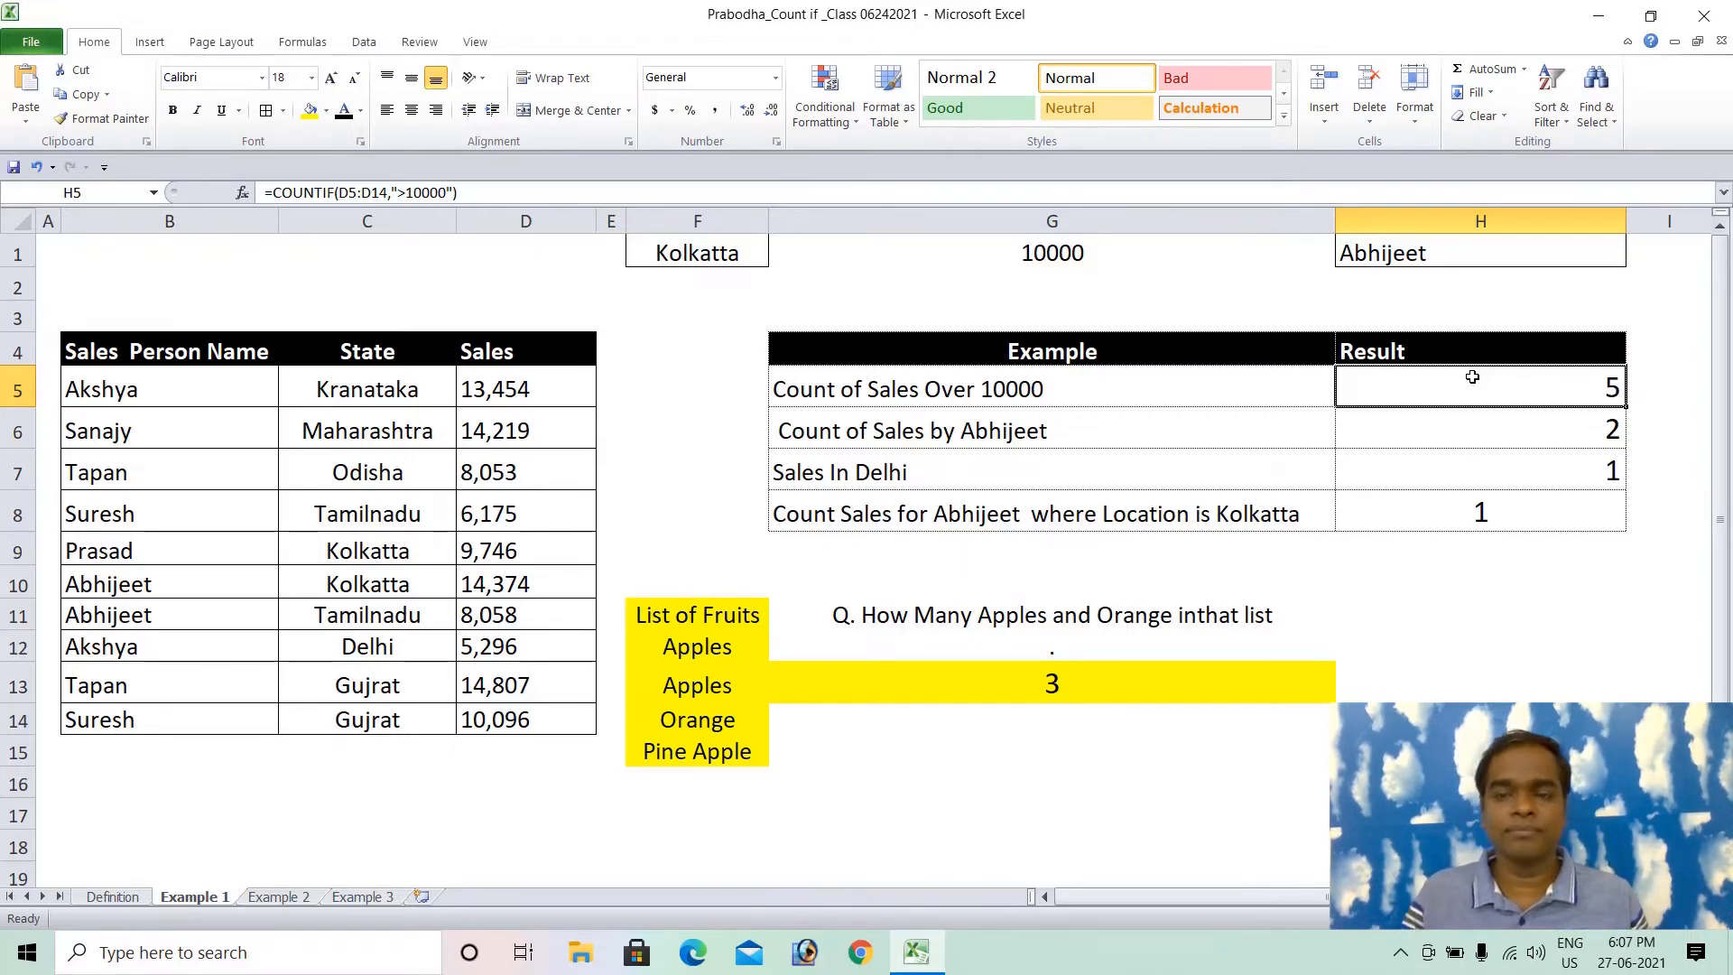
{"action": "left_click", "coordinate": [279, 897]}
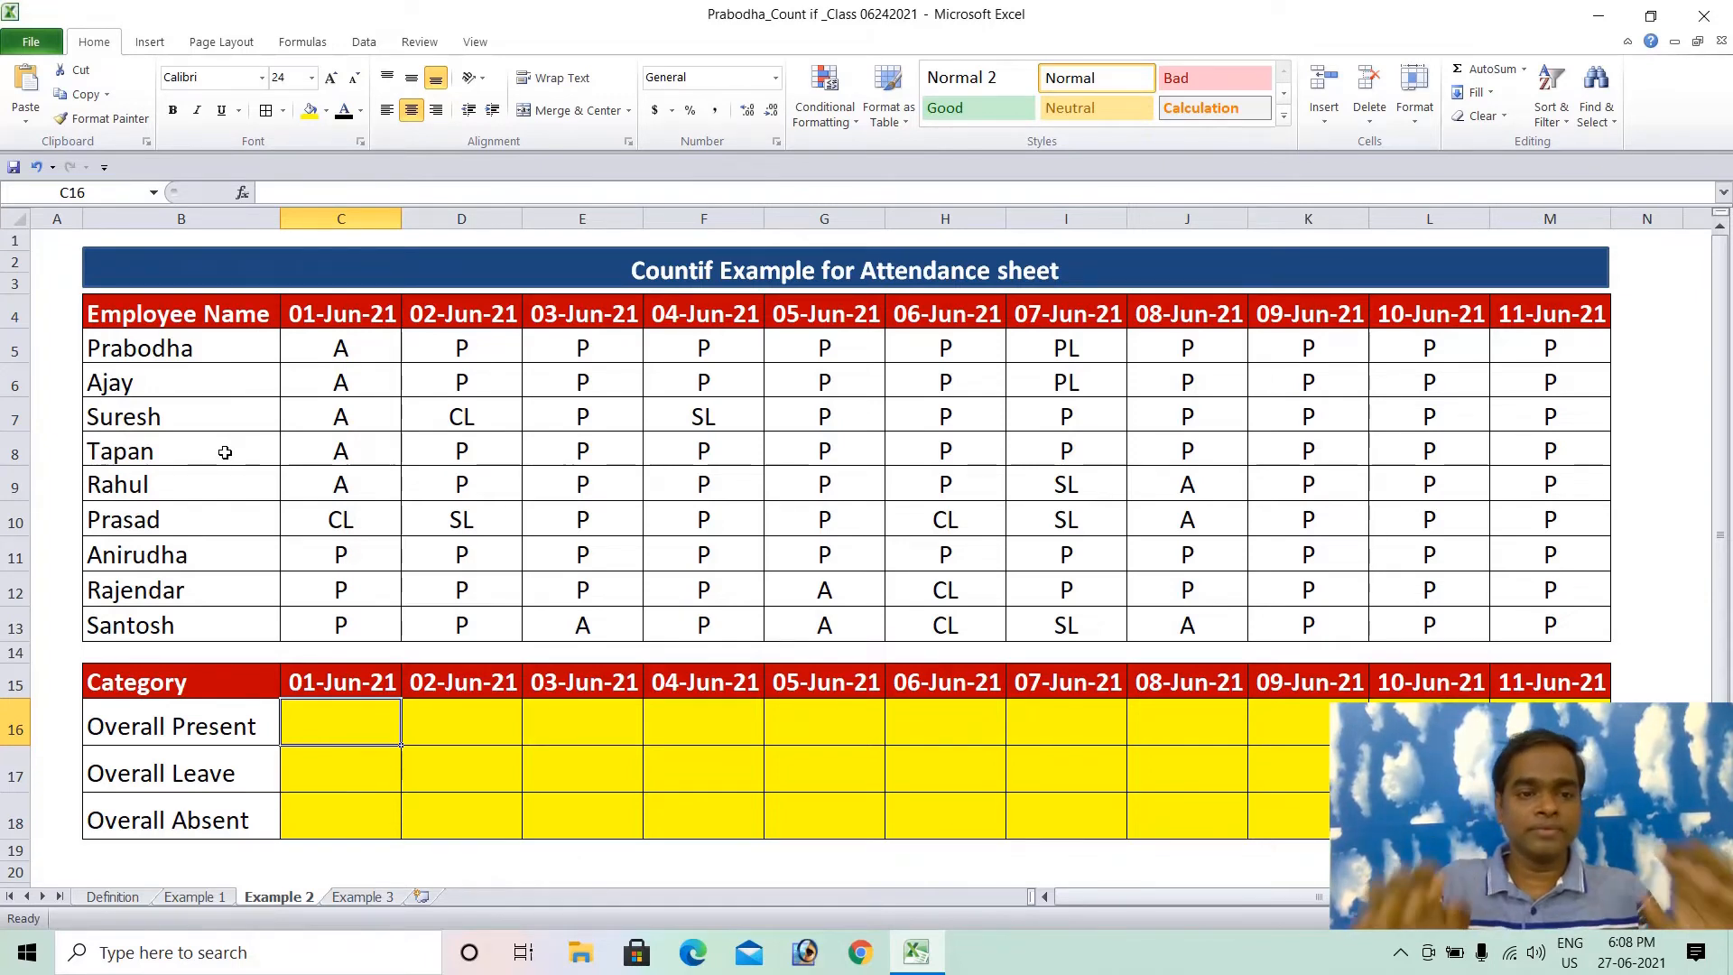
{"action": "type", "text": "="}
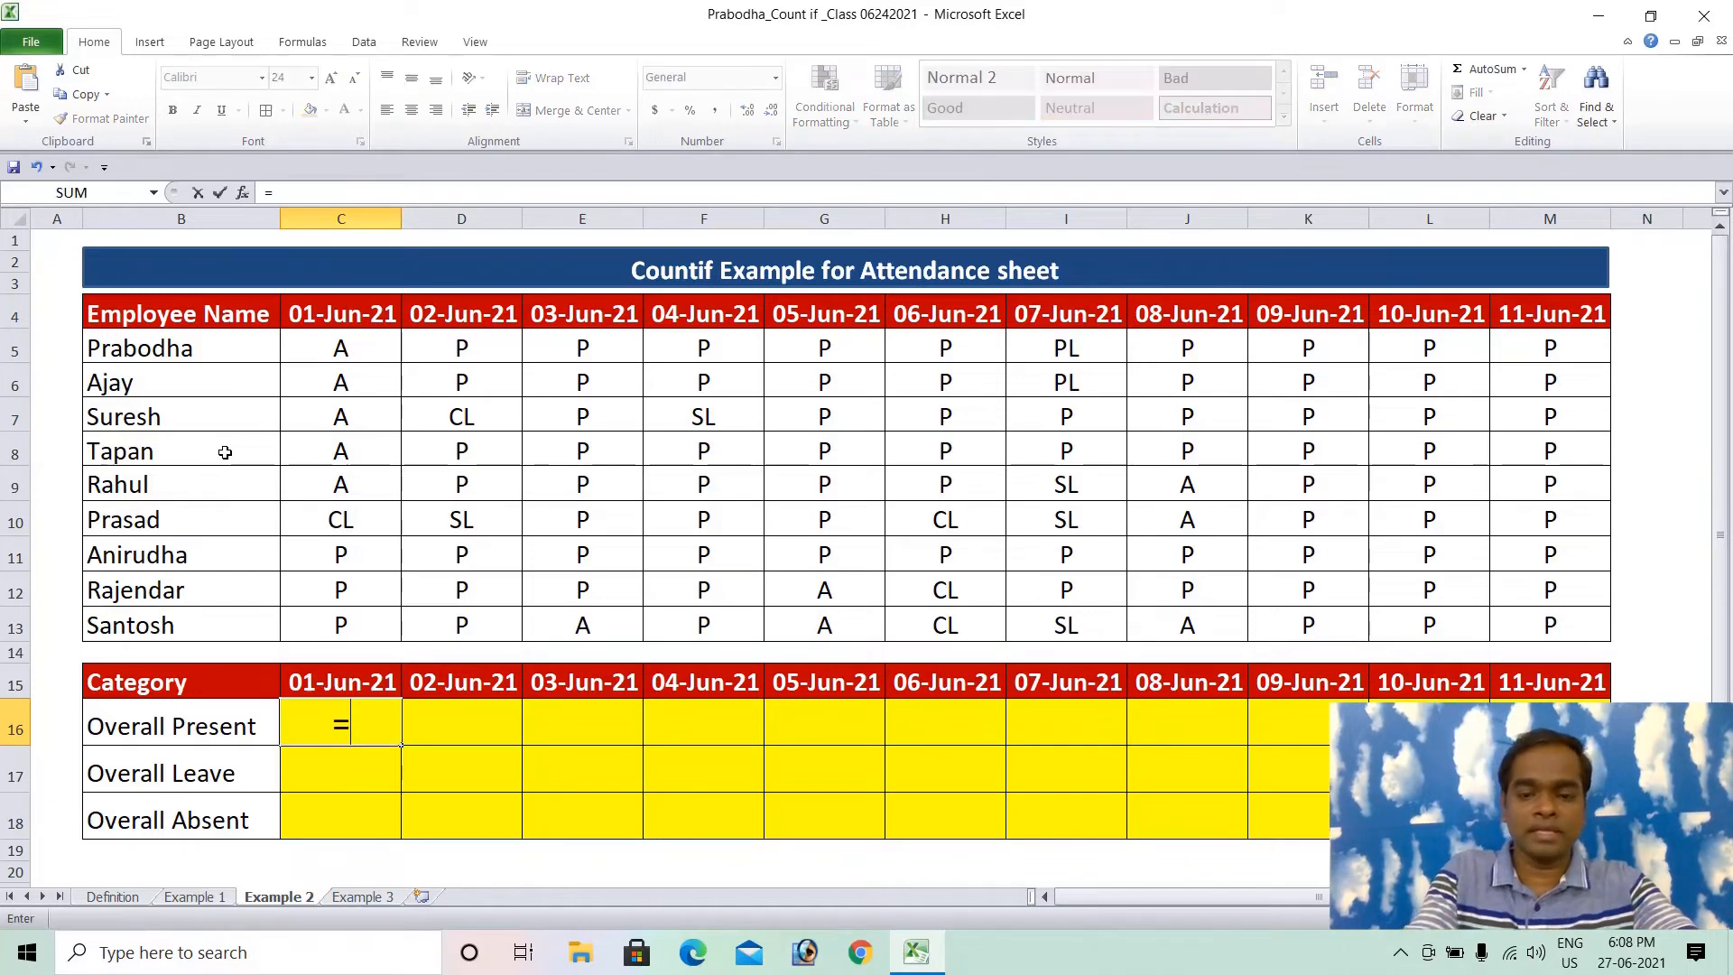
{"action": "type", "text": "counti"}
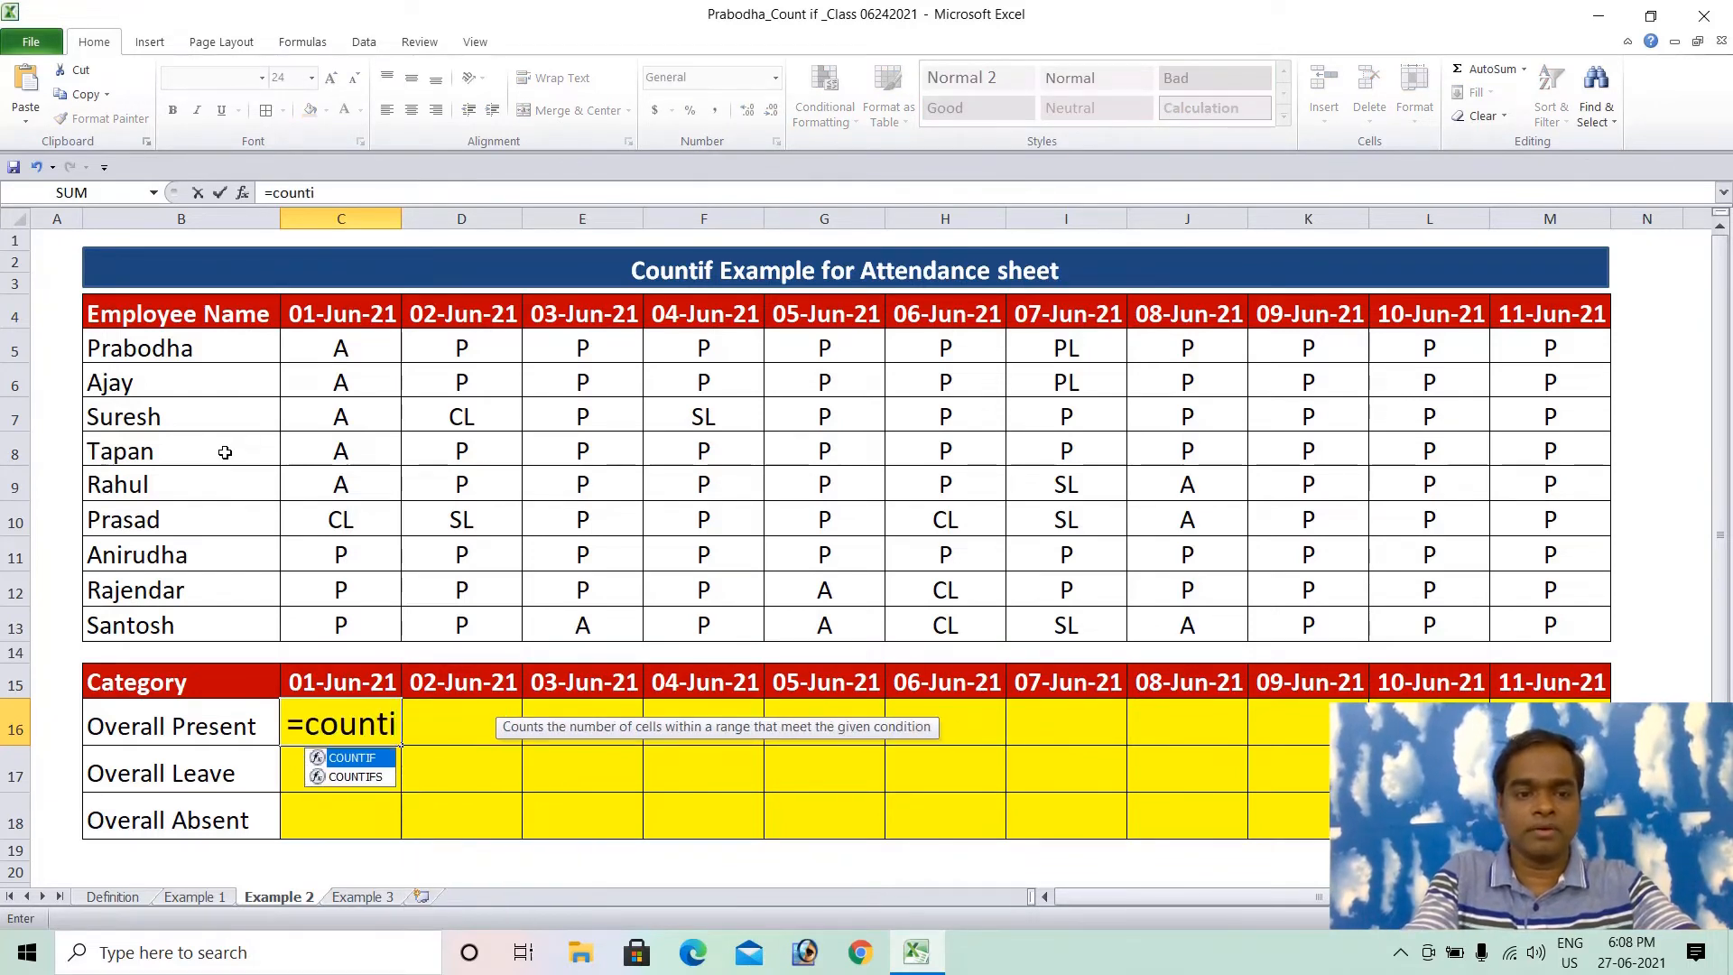
{"action": "key", "text": "Tab"}
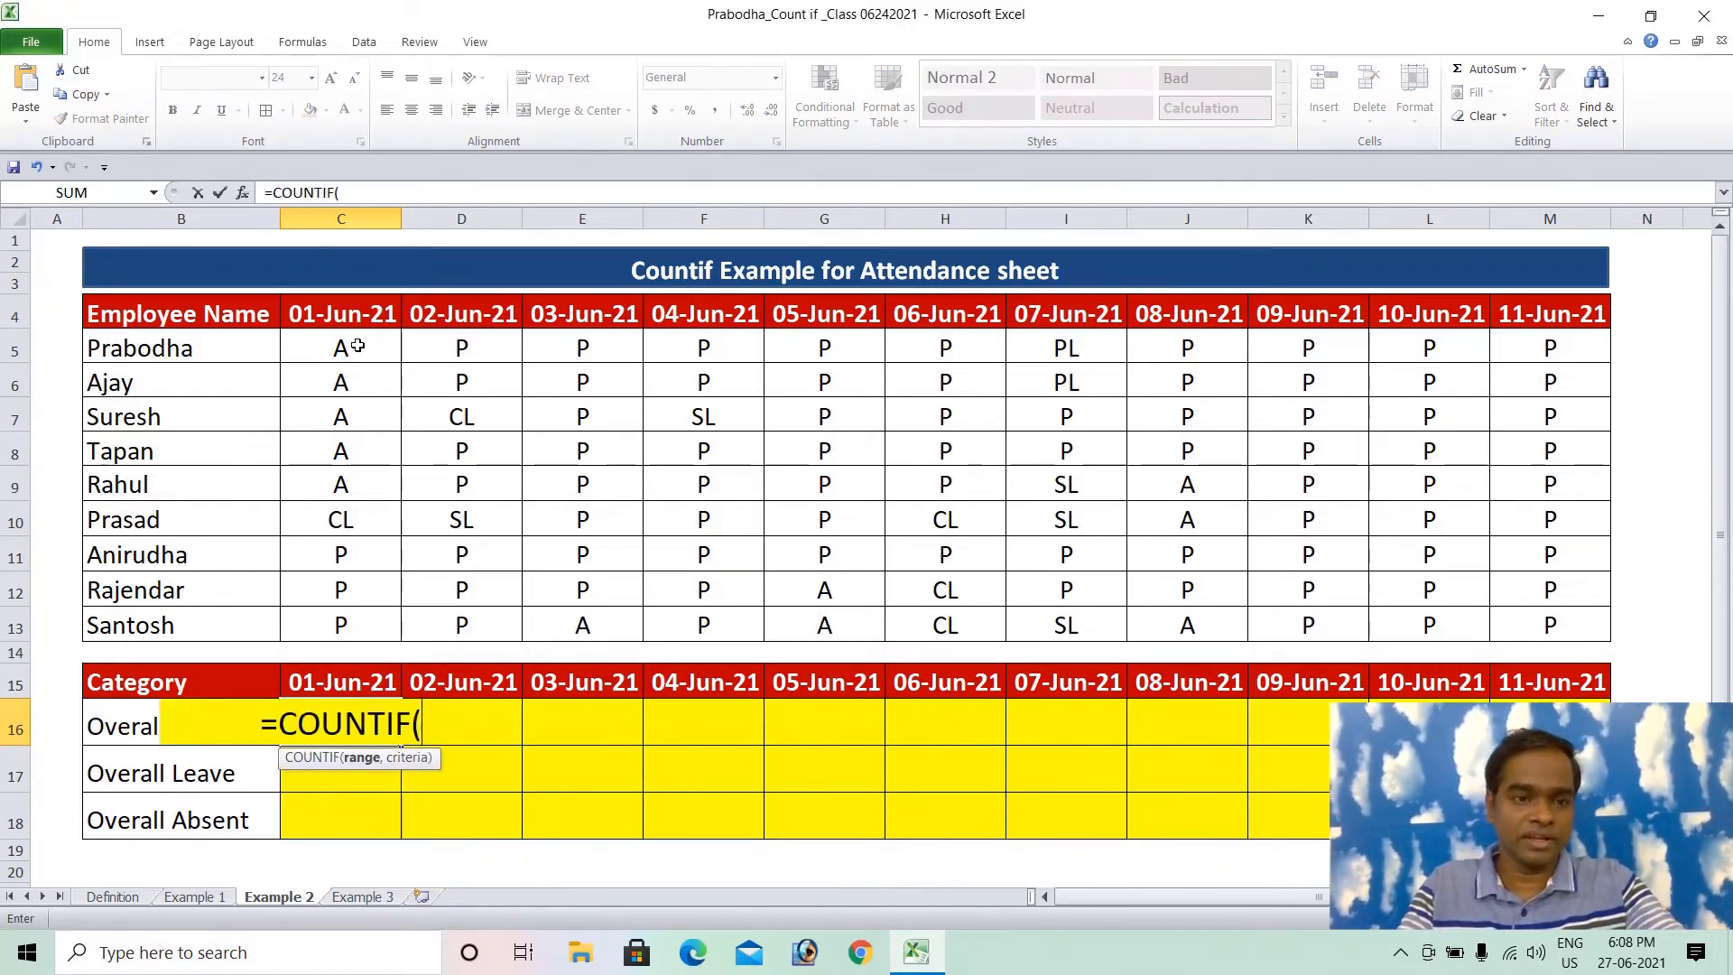
{"action": "left_click_drag", "start_coordinate": [349, 343], "coordinate": [355, 611]}
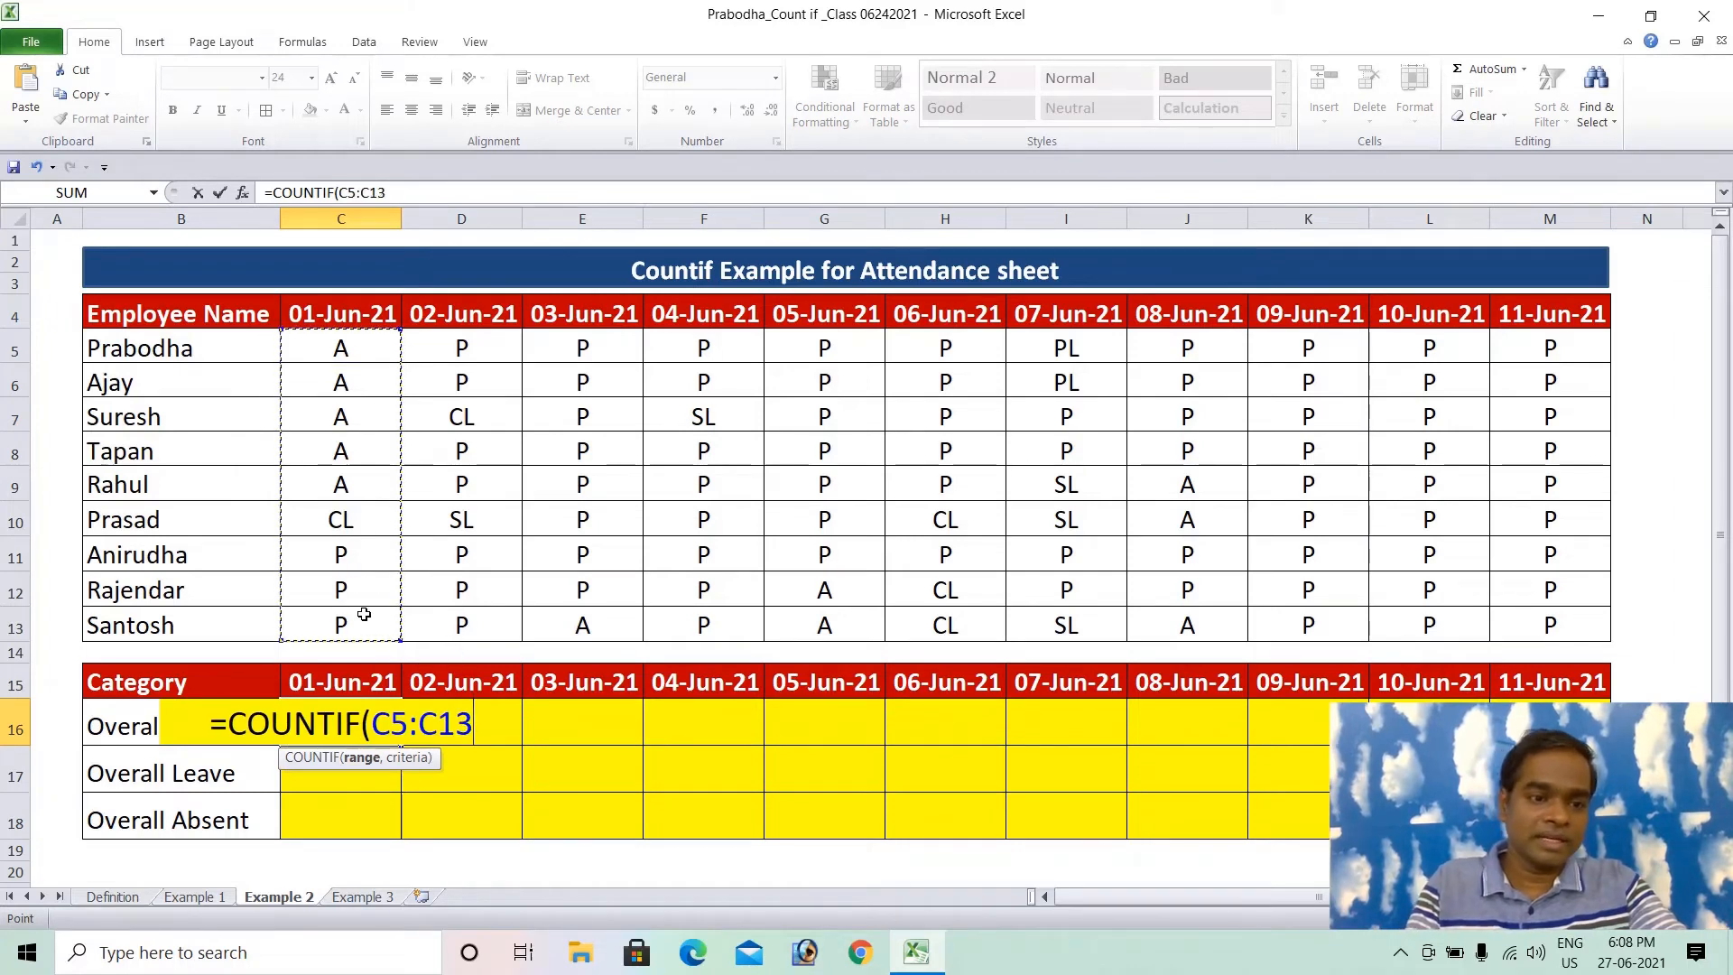
{"action": "type", "text": ","}
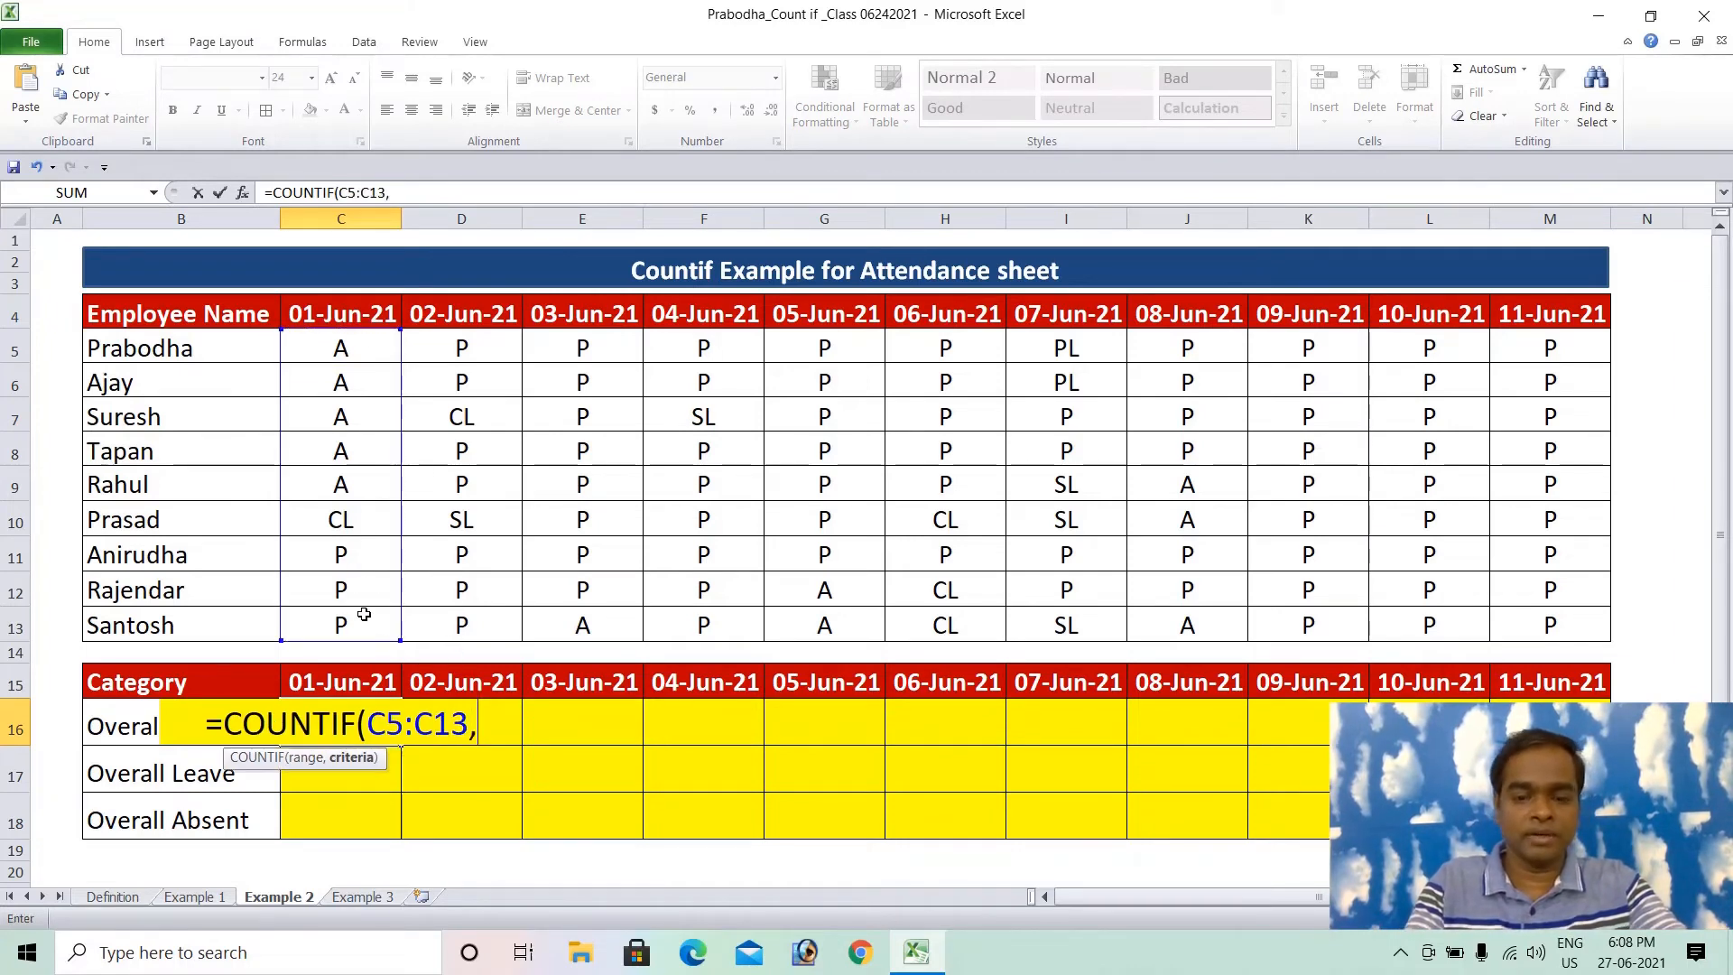
{"action": "type", "text": "\"P"}
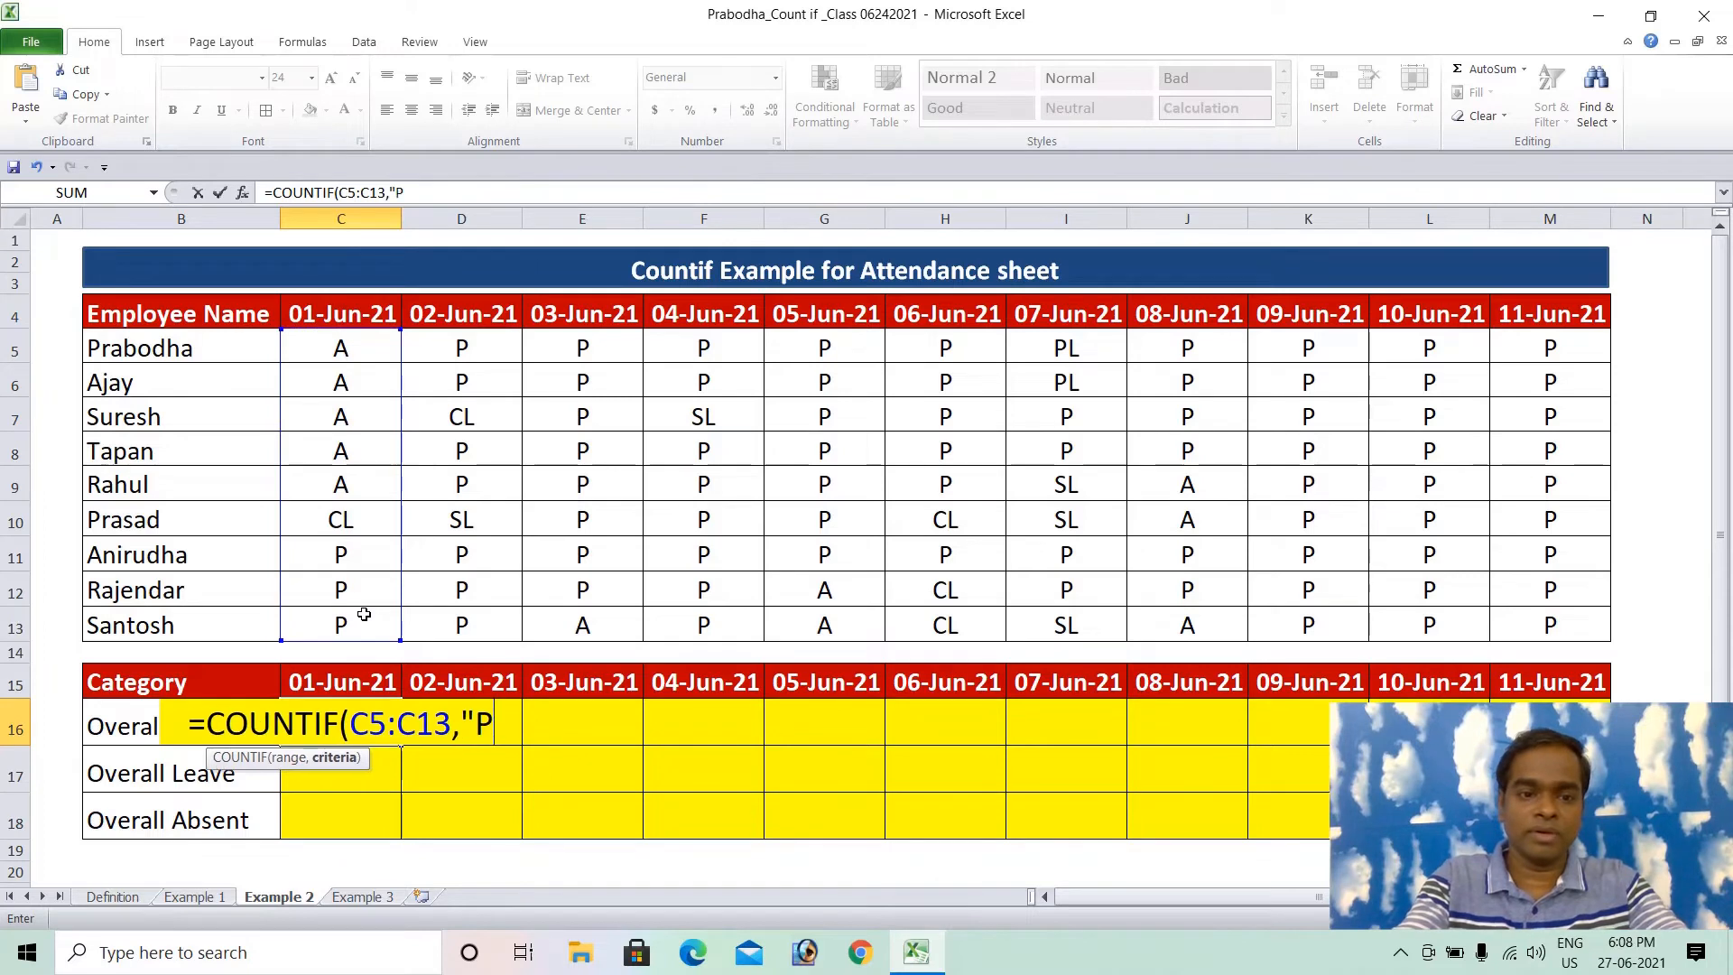
{"action": "type", "text": "\""}
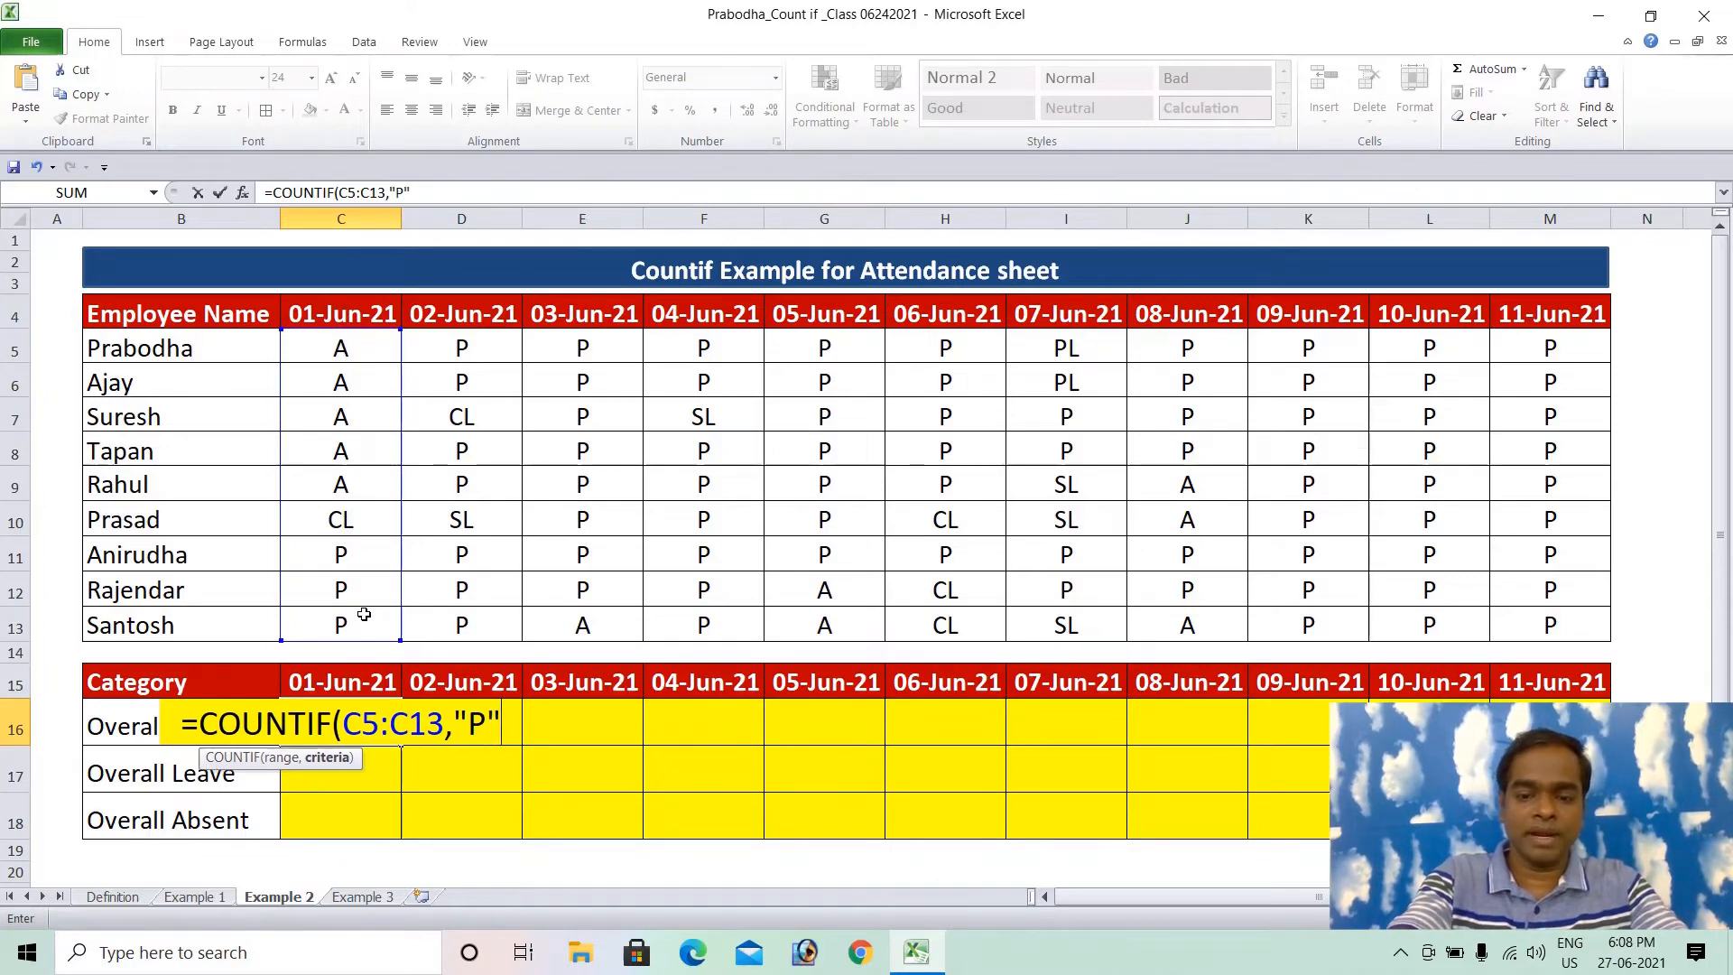
{"action": "type", "text": ")"}
{"action": "key", "text": "Return"}
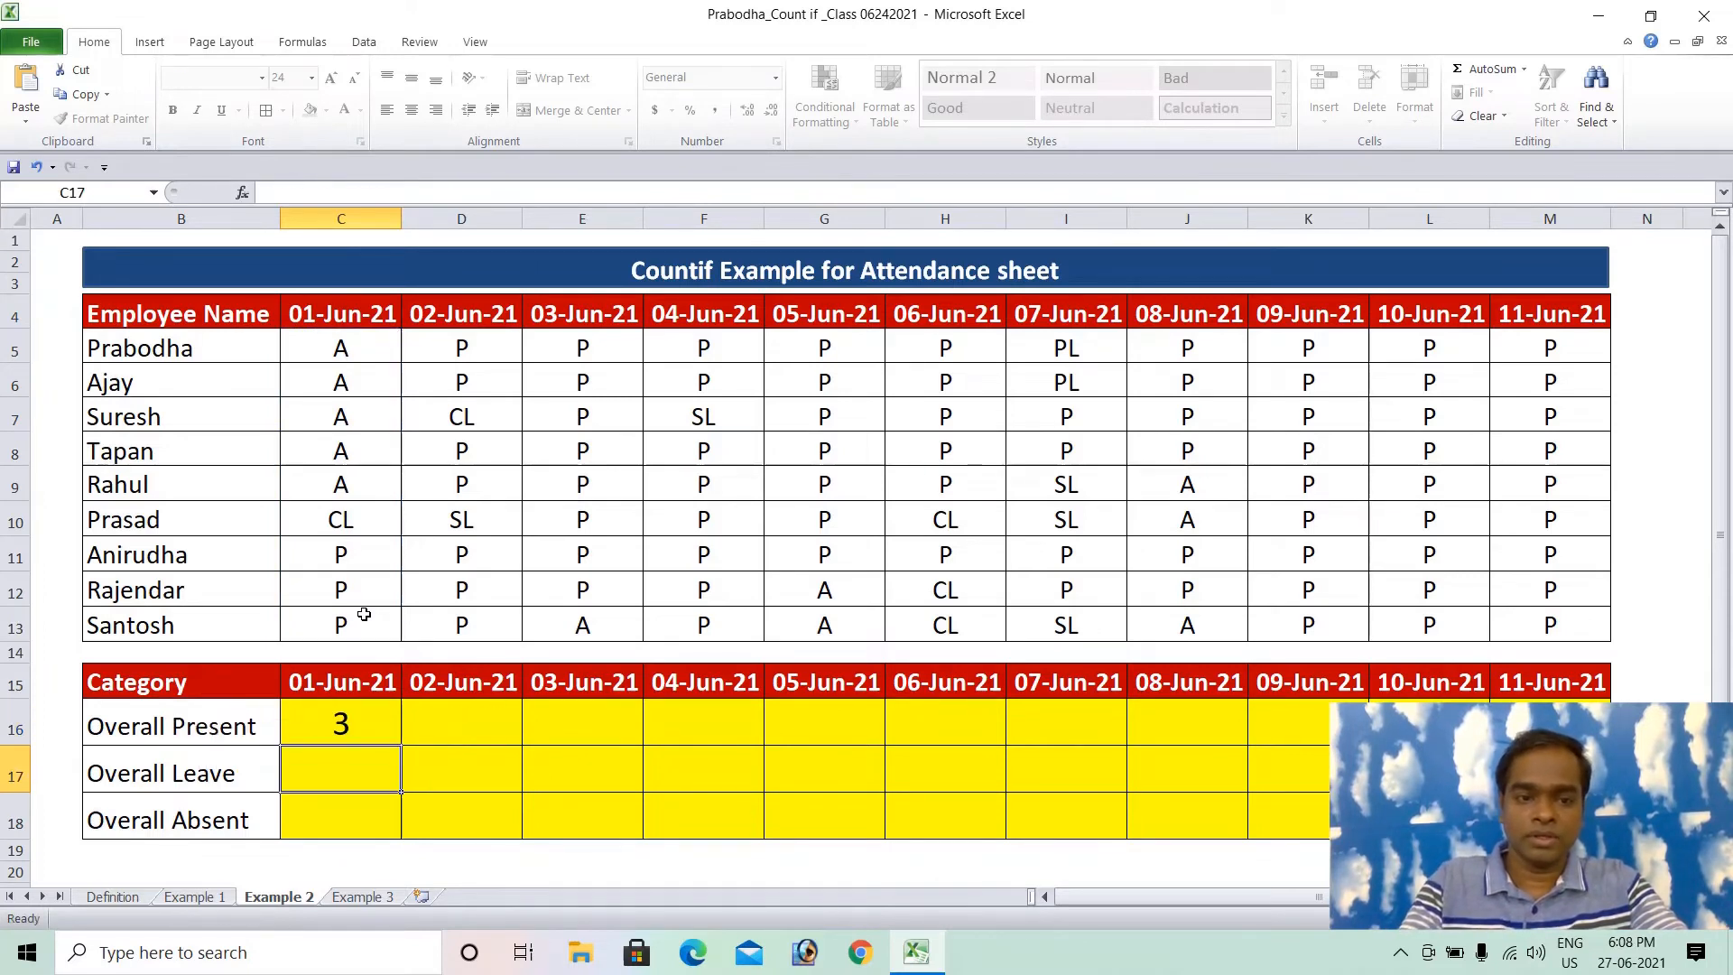
Lock only the rows of the COUNTIF range in C16 so it reads C$5:C$13, and enter the formula
{"action": "key", "text": "Up"}
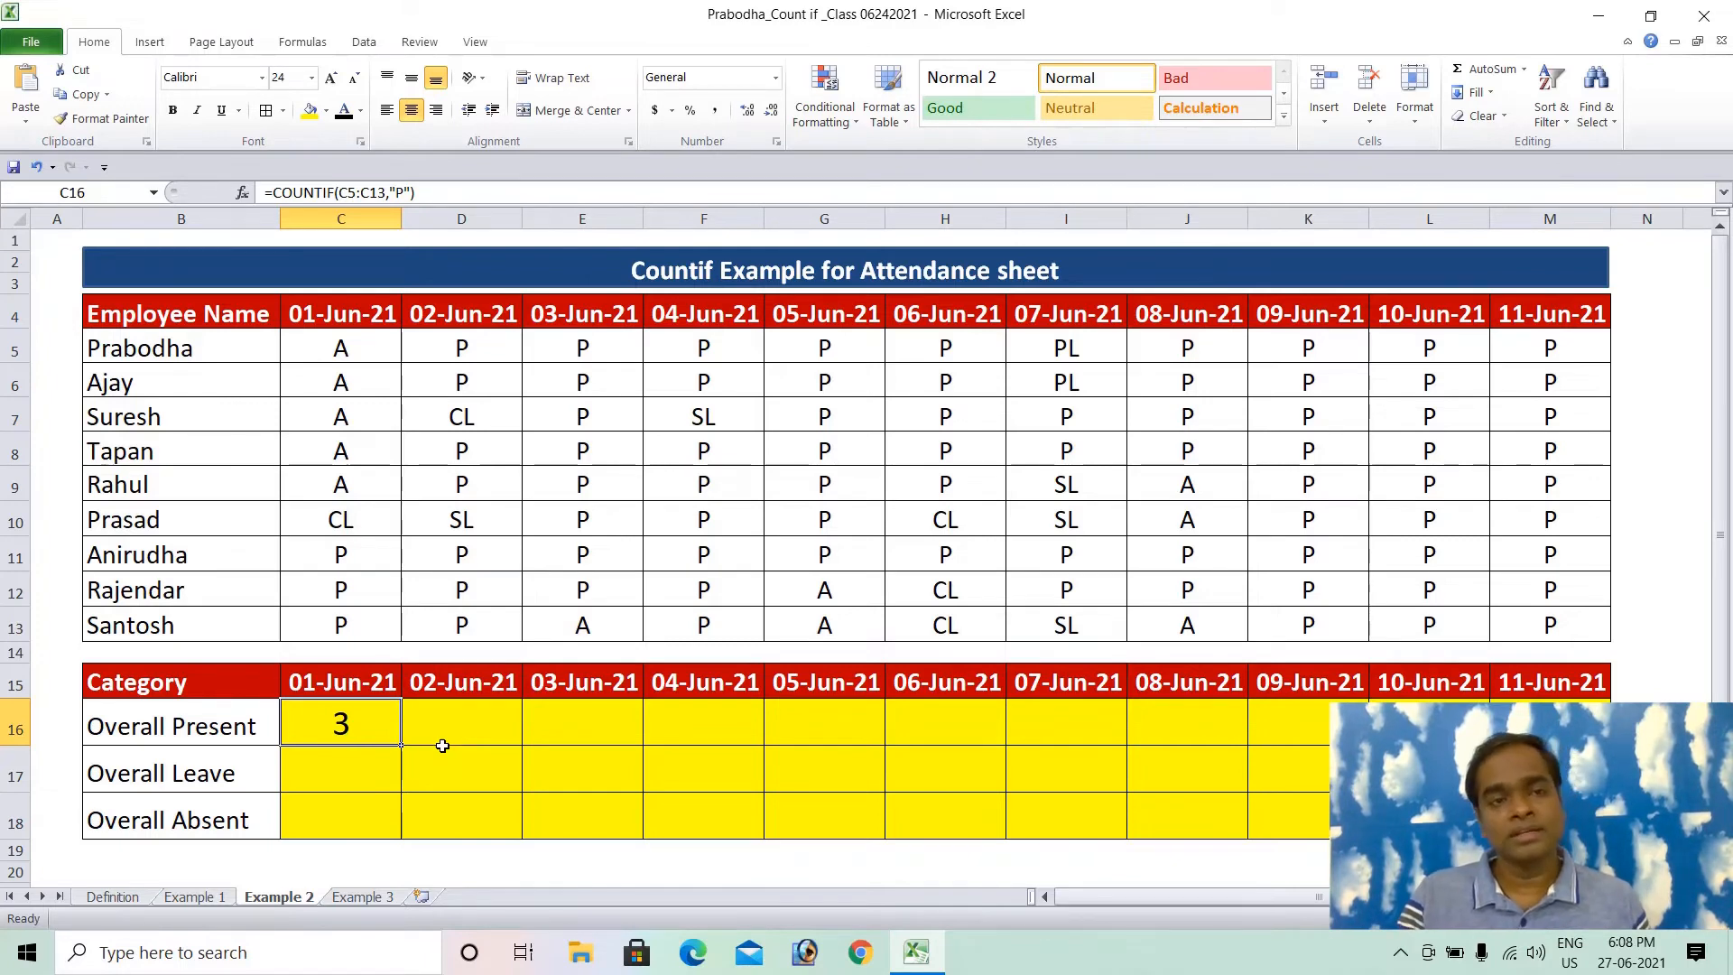
{"action": "left_click", "coordinate": [348, 197]}
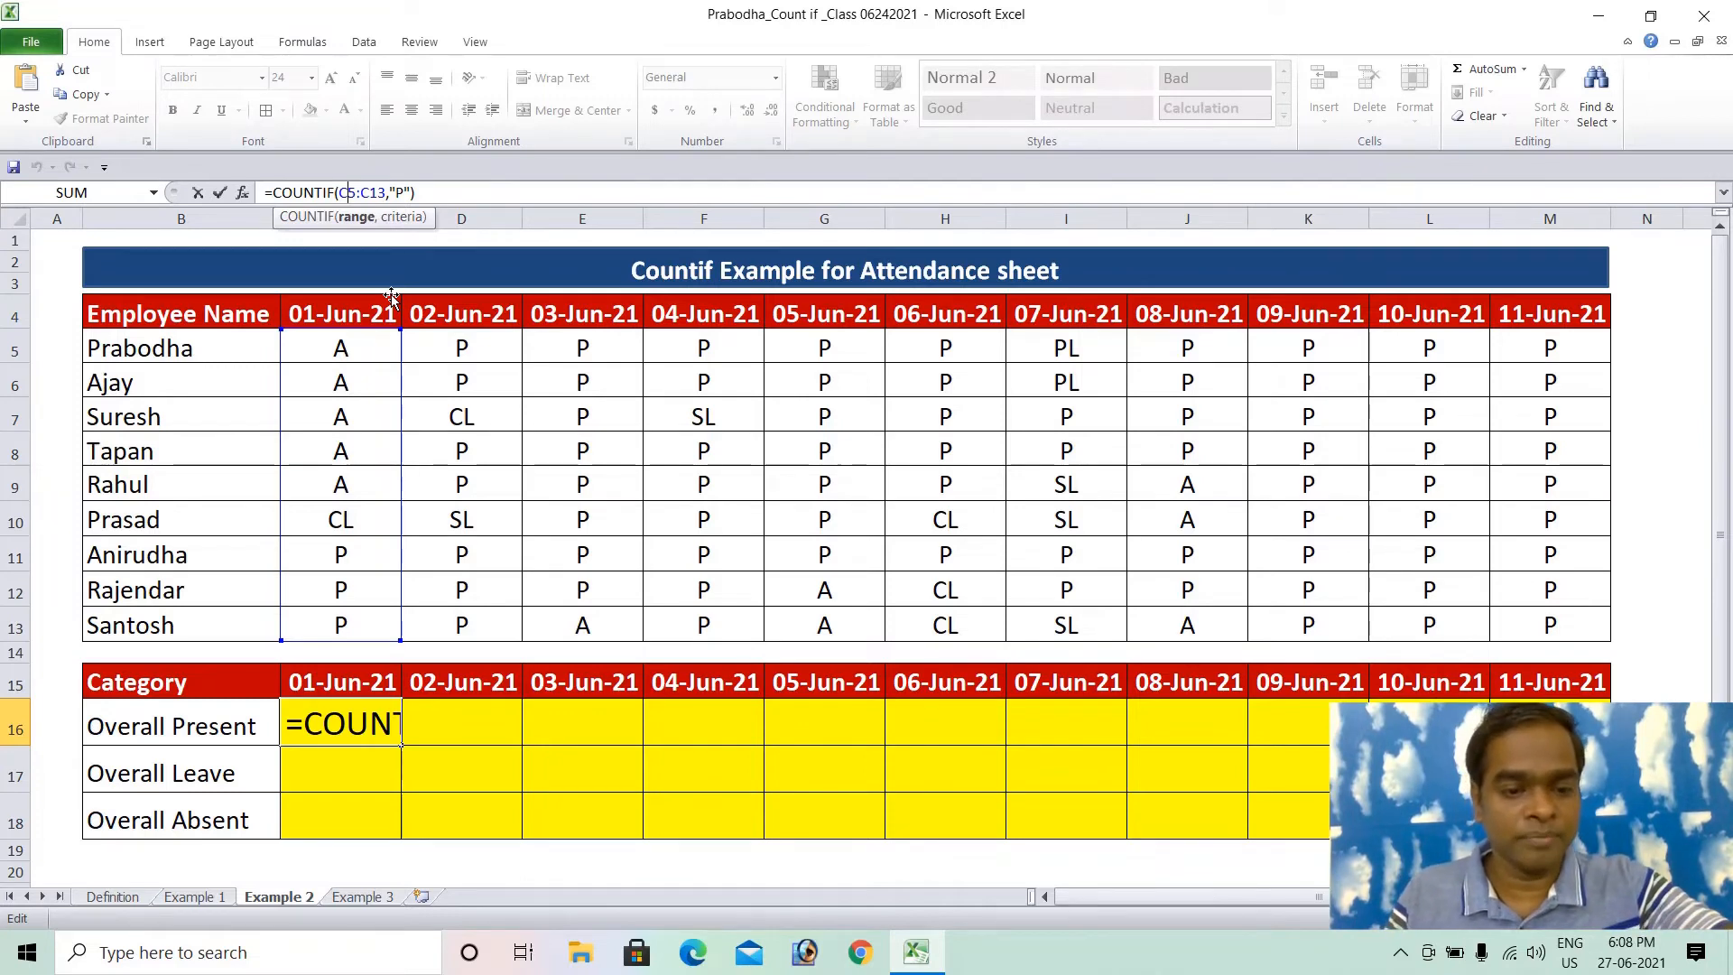
{"action": "key", "text": "F4"}
{"action": "key", "text": "F4"}
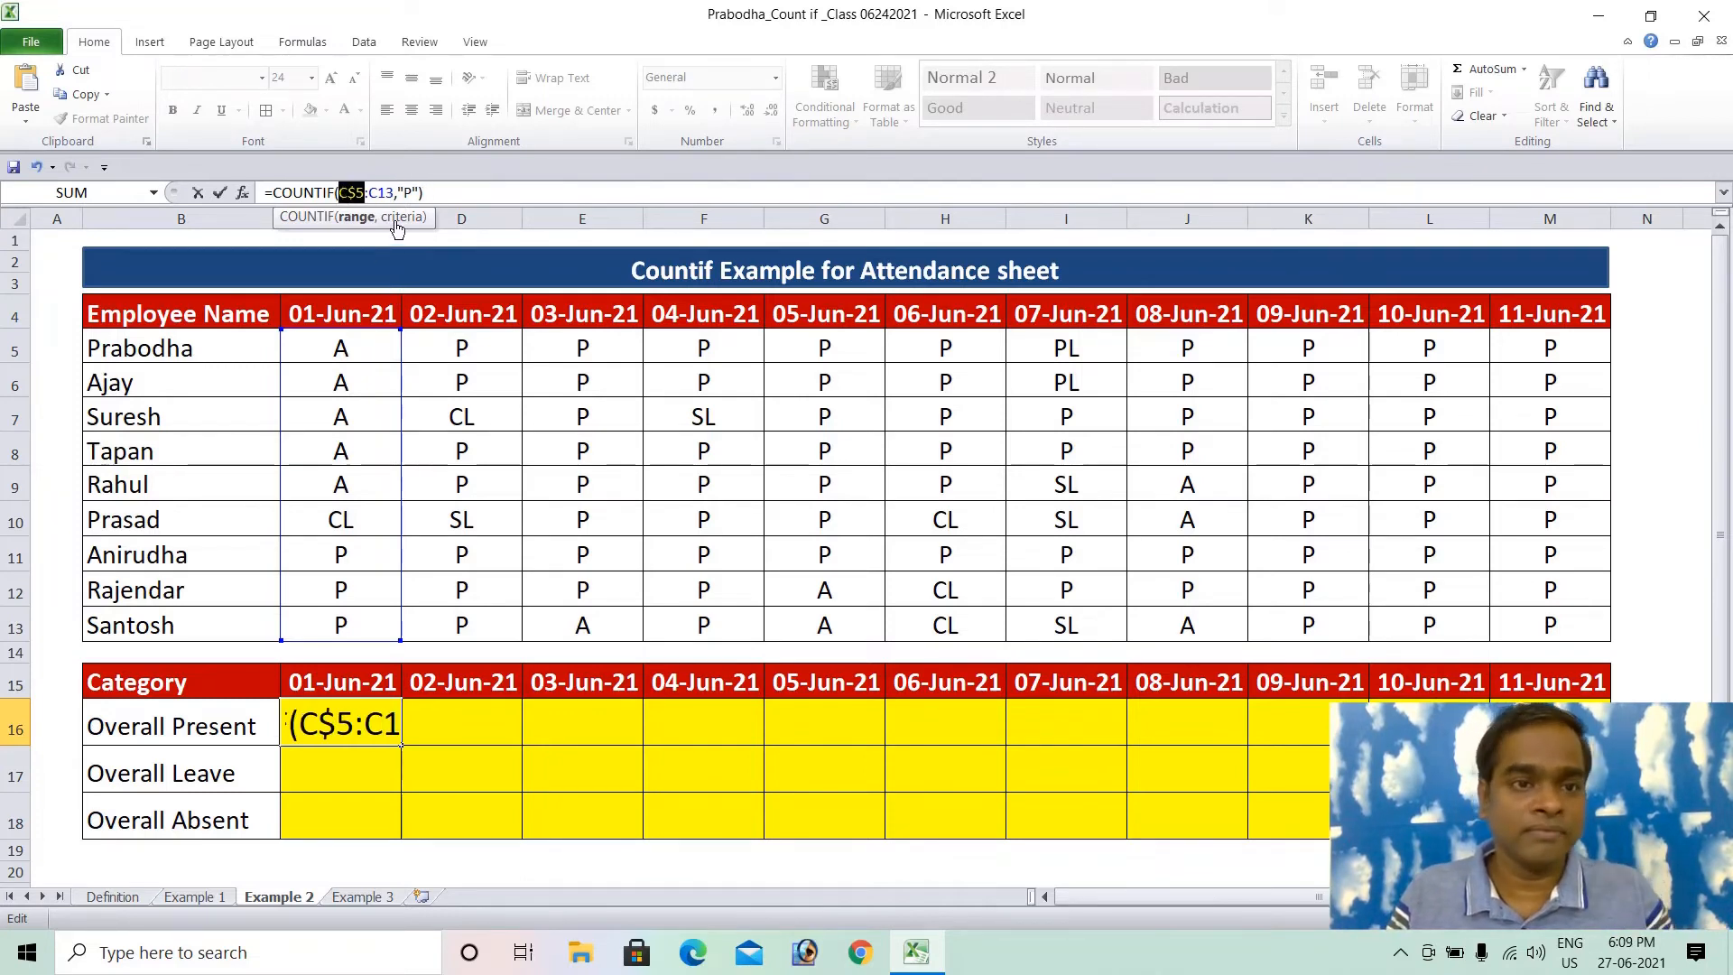
{"action": "left_click", "coordinate": [386, 192]}
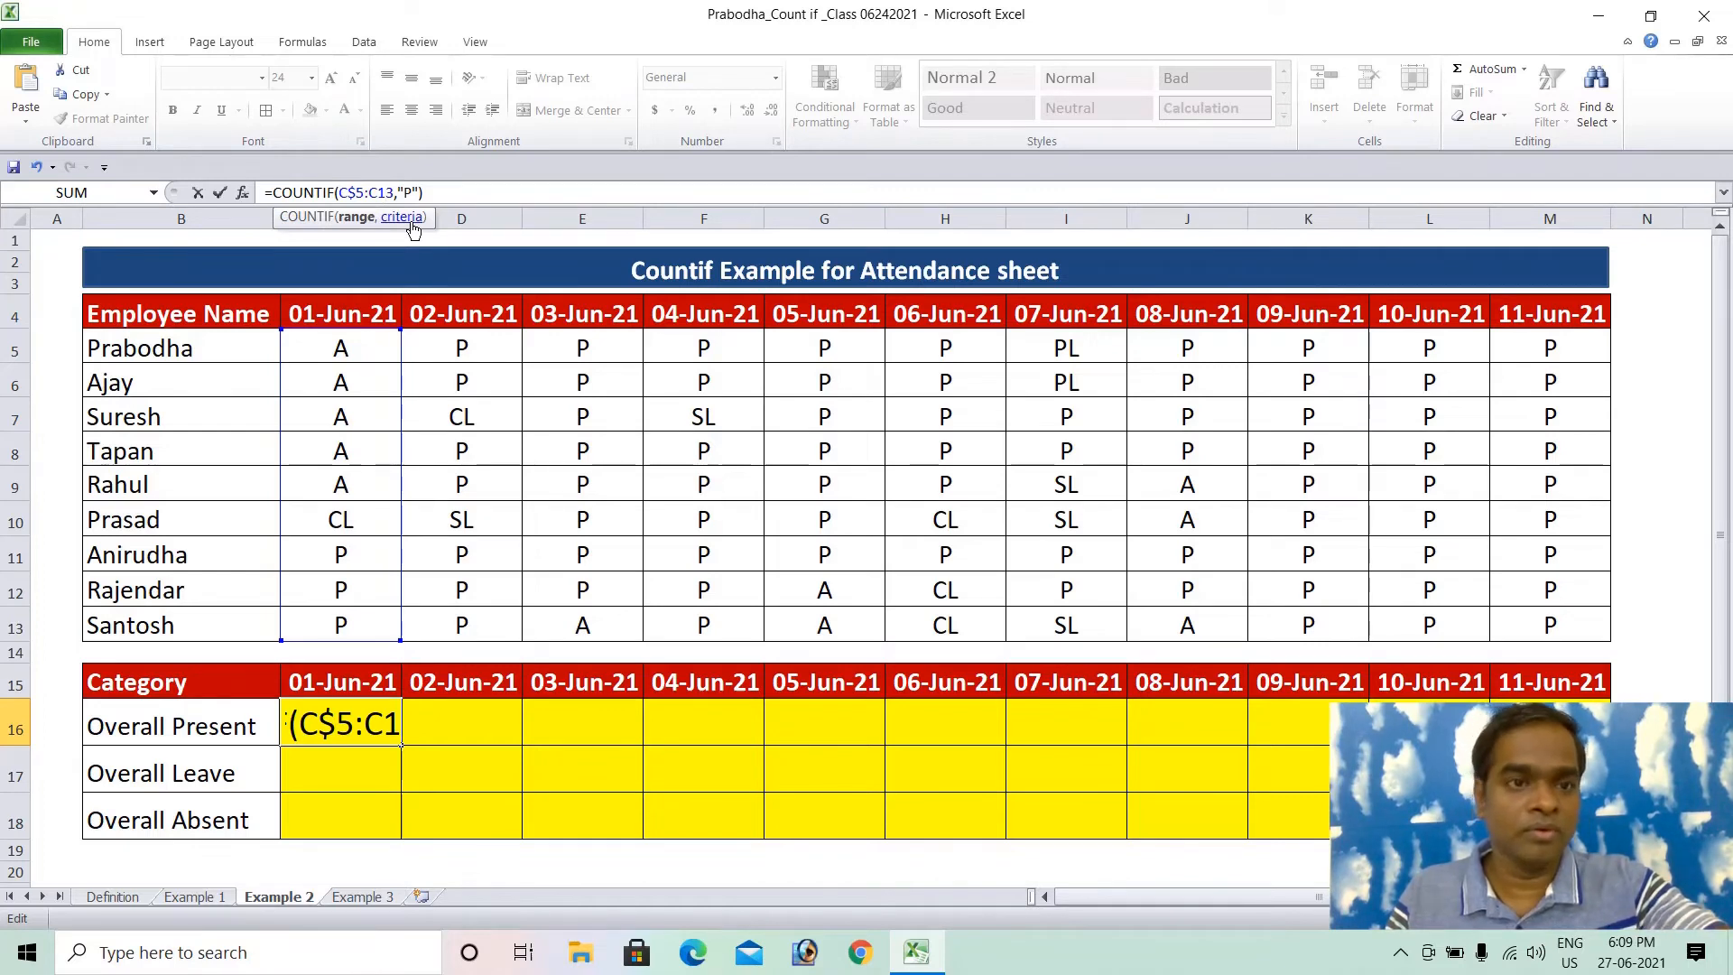
{"action": "key", "text": "F4"}
{"action": "key", "text": "F4"}
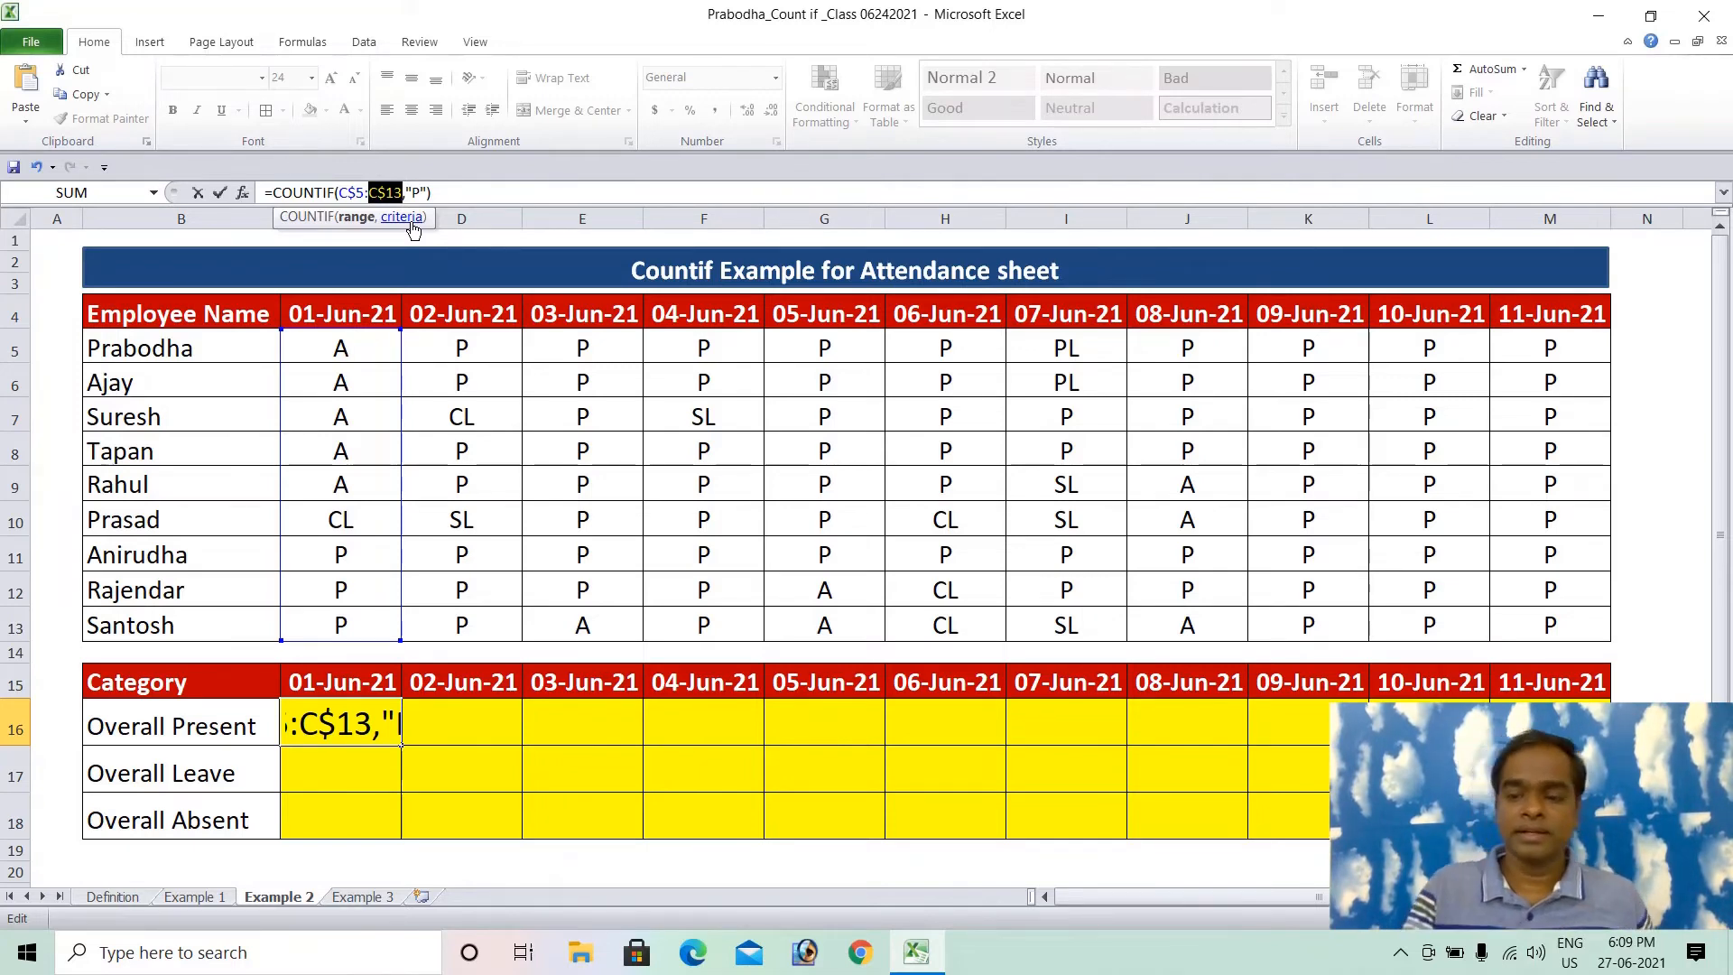
{"action": "key", "text": "Return"}
Fill the Overall Present formula from C16 across the row through M16
{"action": "key", "text": "Up"}
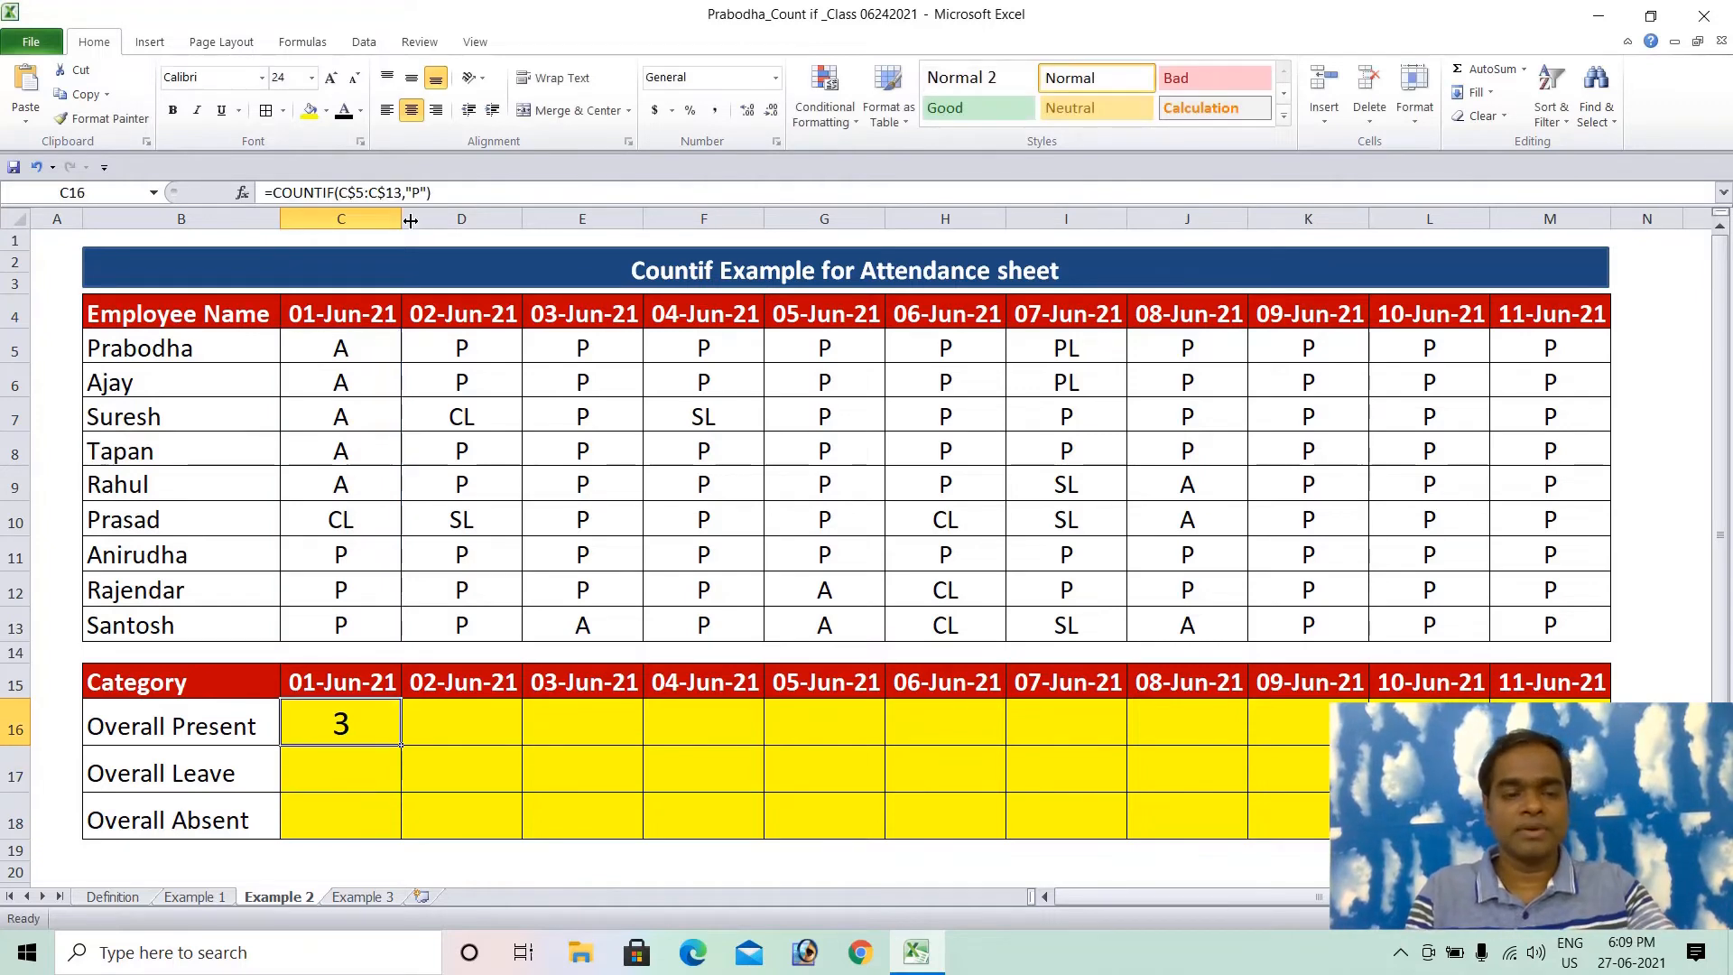
{"action": "key", "text": "shift+Right"}
{"action": "key", "text": "shift+Right"}
{"action": "key", "text": "shift+Right"}
{"action": "key", "text": "shift+Right"}
{"action": "key", "text": "shift+Right"}
{"action": "key", "text": "shift+Right"}
{"action": "key", "text": "shift+Right"}
{"action": "key", "text": "shift+Right"}
{"action": "key", "text": "shift+Right"}
{"action": "key", "text": "shift+Right"}
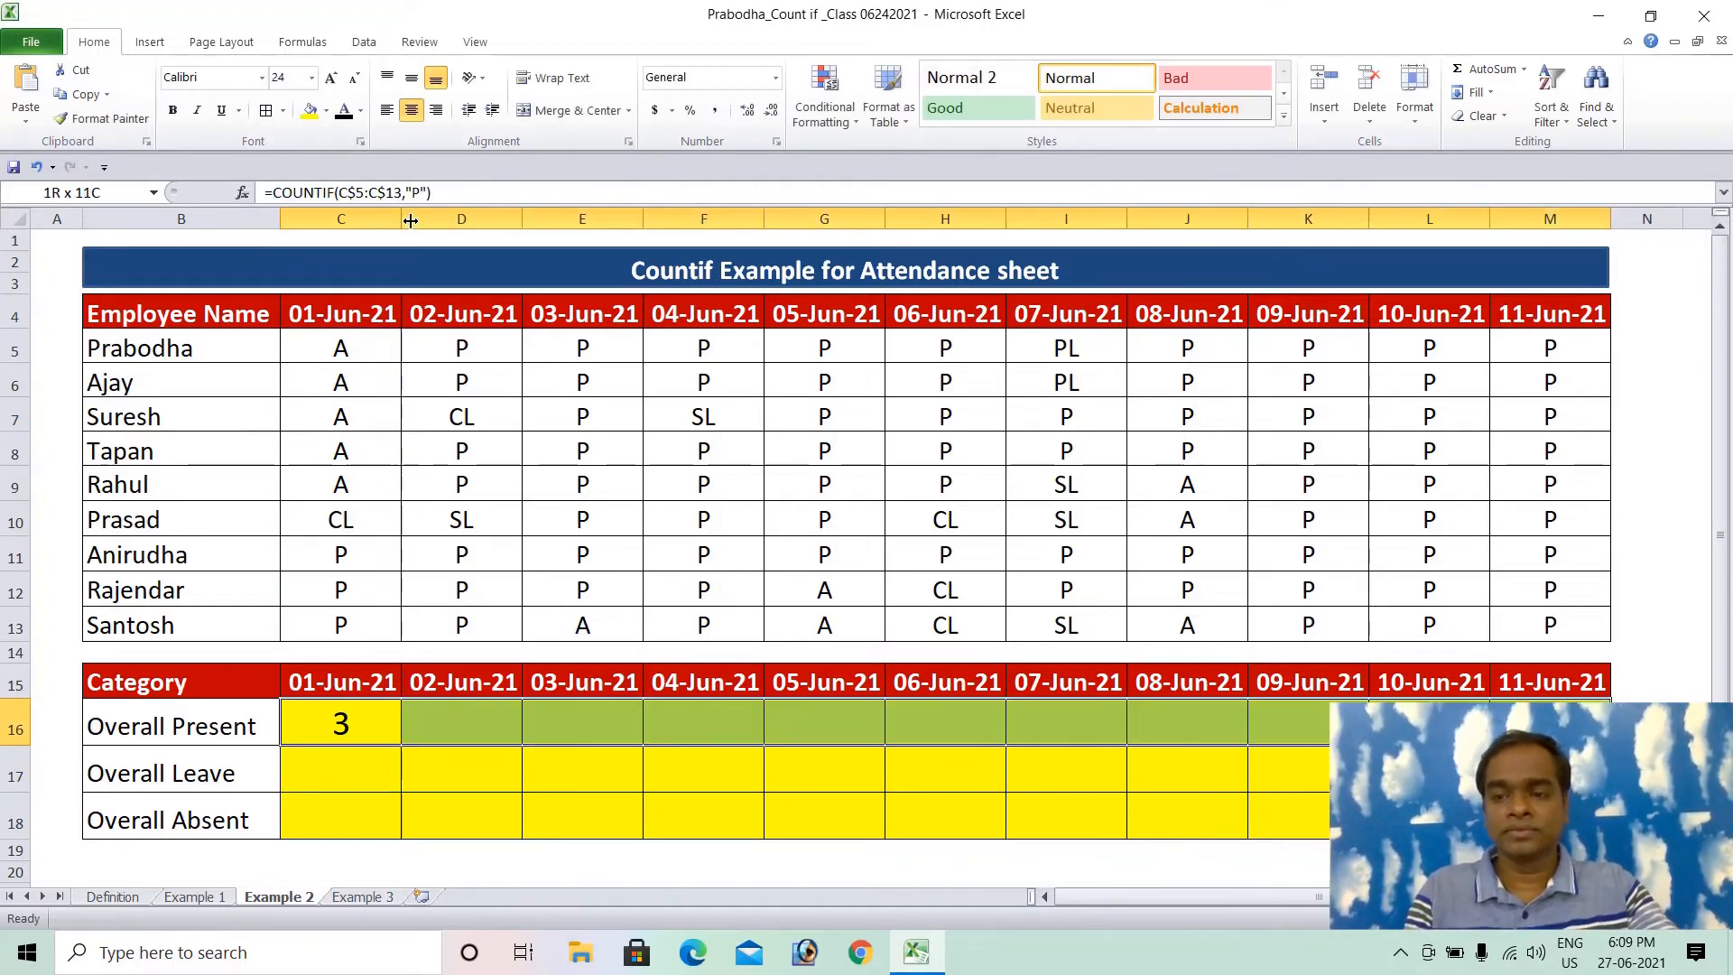
{"action": "key", "text": "ctrl+r"}
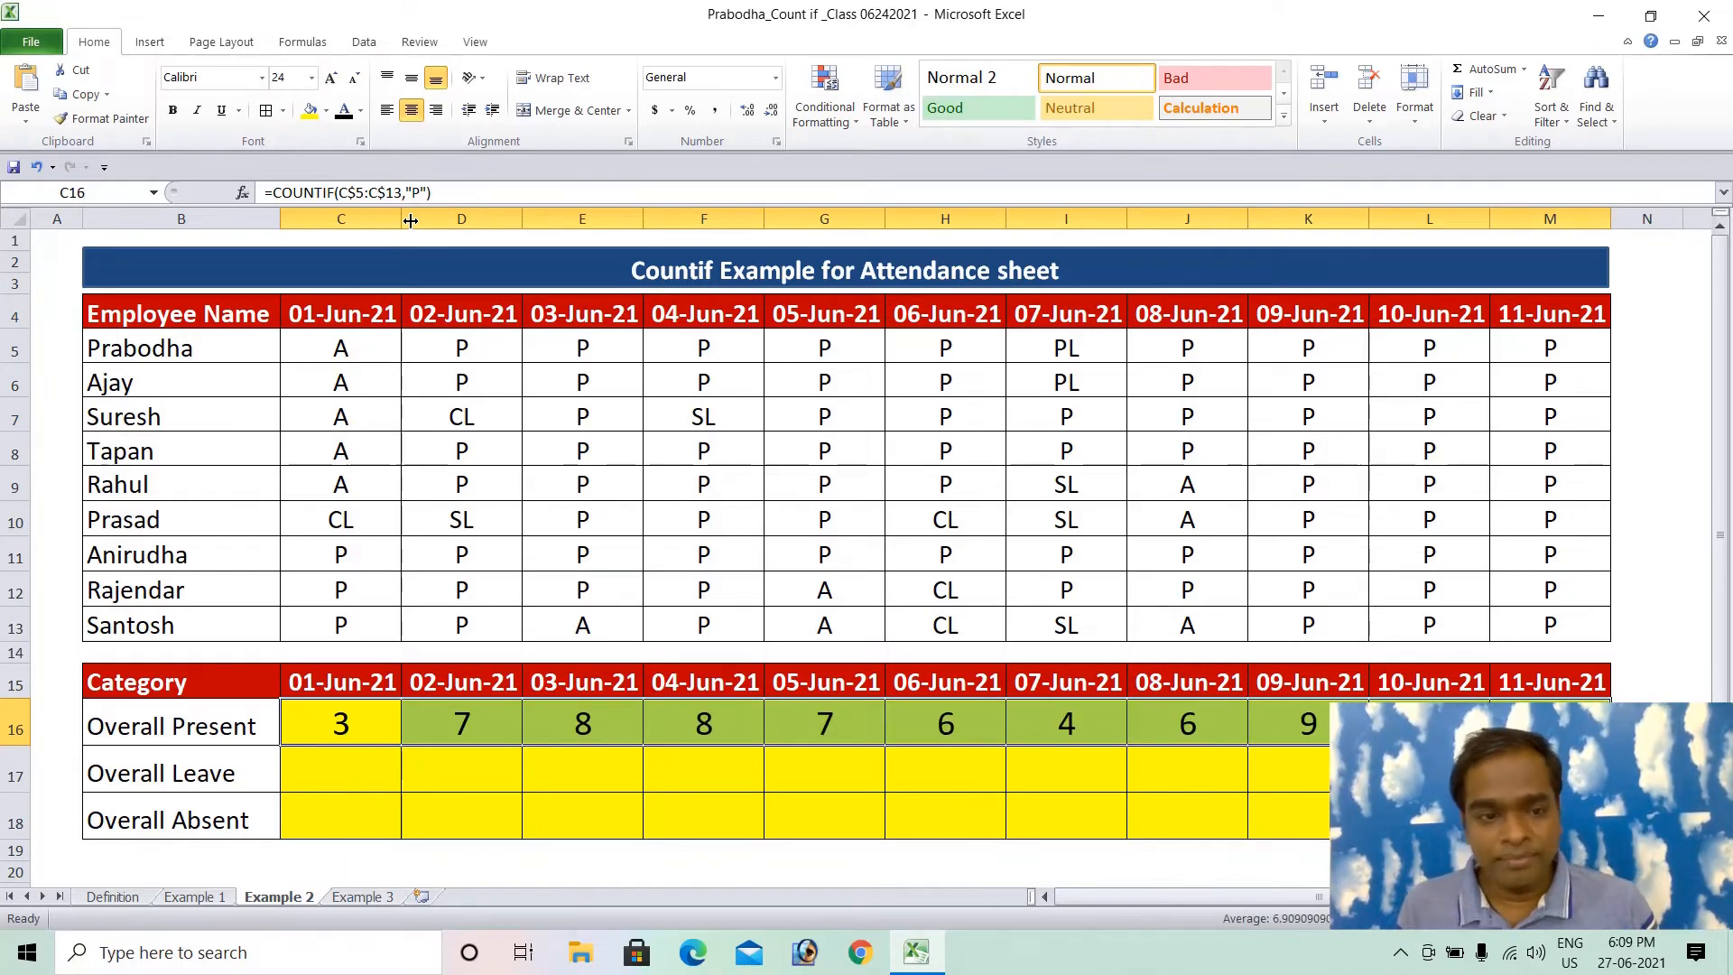
Examine the range references of the COUNTIF formulas across the Overall Present row from C16 to M16
{"action": "key", "text": "Left"}
{"action": "key", "text": "Right"}
{"action": "key", "text": "Right"}
{"action": "key", "text": "Right"}
{"action": "key", "text": "Right"}
{"action": "key", "text": "Right"}
{"action": "key", "text": "Right"}
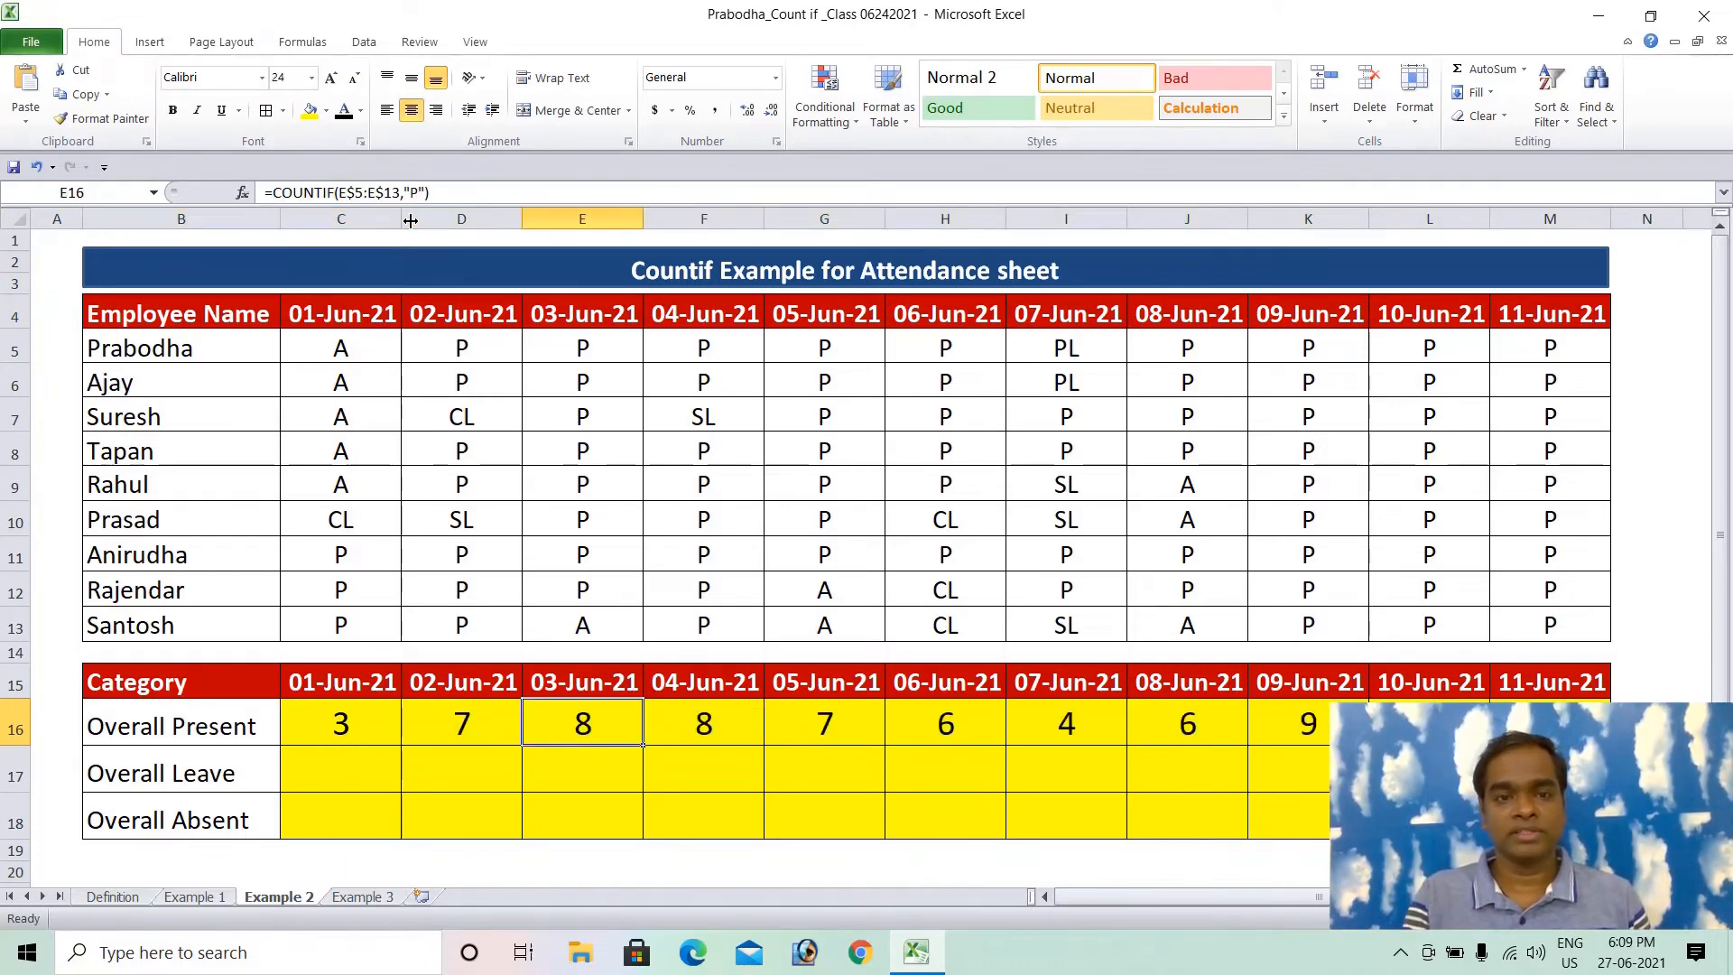
{"action": "key", "text": "Right"}
{"action": "key", "text": "Right"}
{"action": "key", "text": "Right"}
{"action": "key", "text": "Right"}
{"action": "key", "text": "Right"}
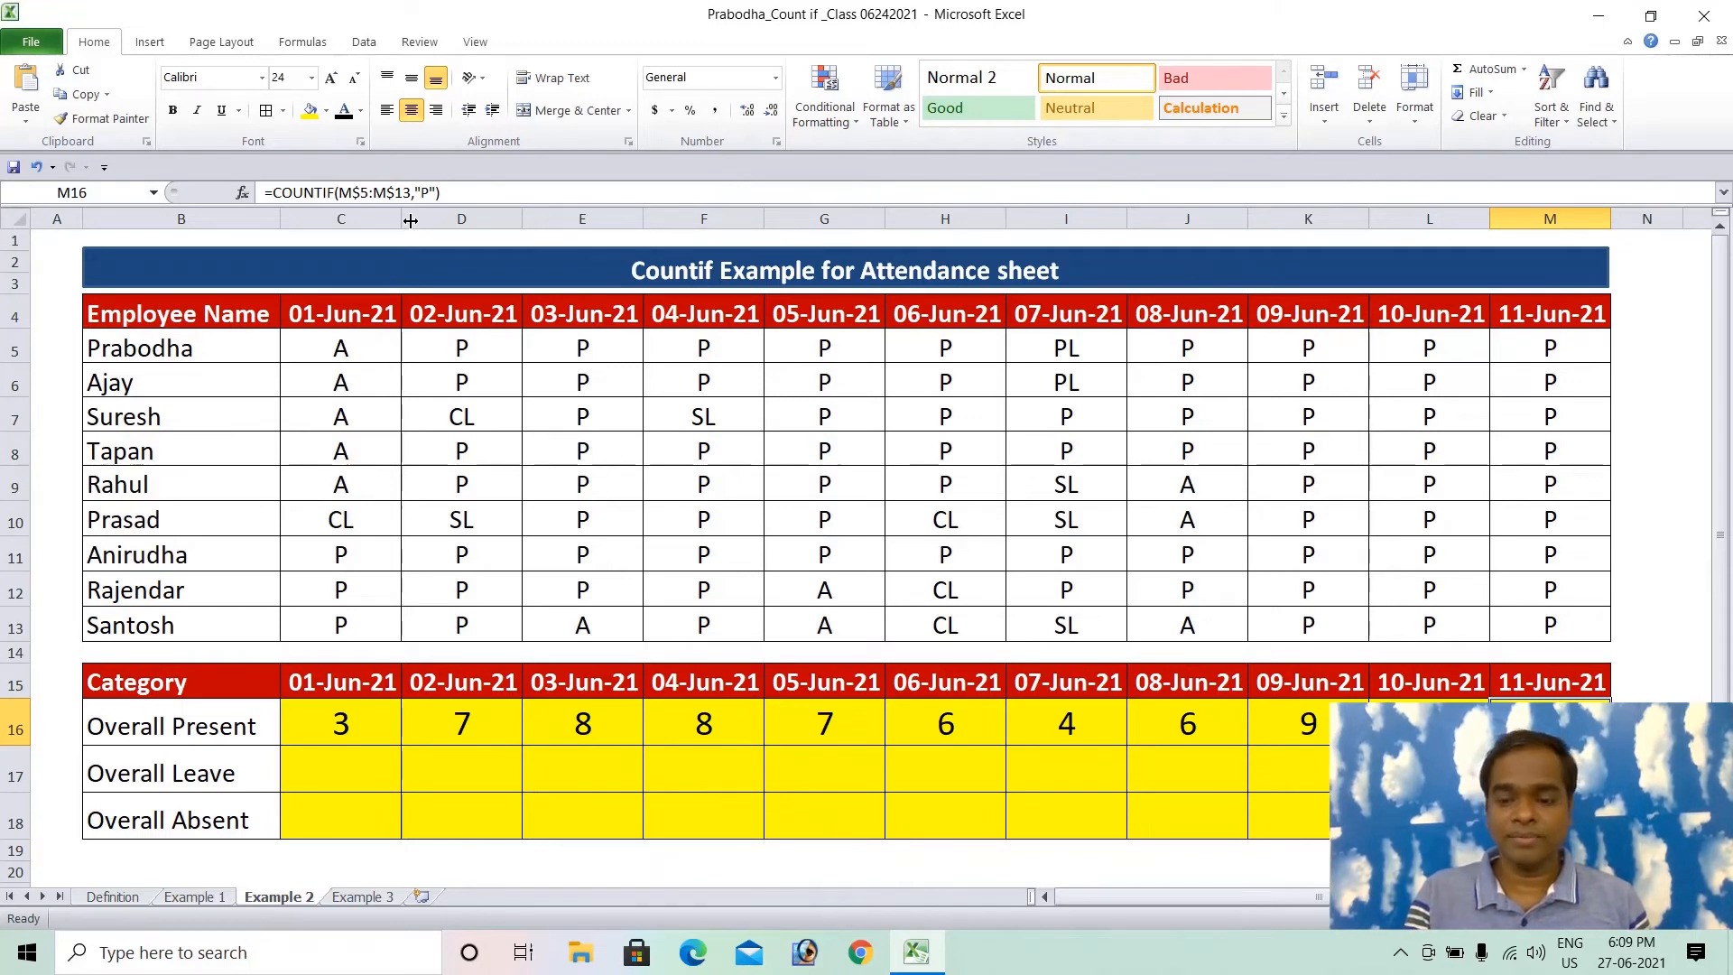
{"action": "key", "text": "Left"}
{"action": "key", "text": "Left"}
{"action": "key", "text": "Left"}
{"action": "key", "text": "Left"}
{"action": "key", "text": "Left"}
{"action": "key", "text": "Left"}
{"action": "key", "text": "Left"}
{"action": "key", "text": "Left"}
{"action": "key", "text": "Left"}
{"action": "key", "text": "Left"}
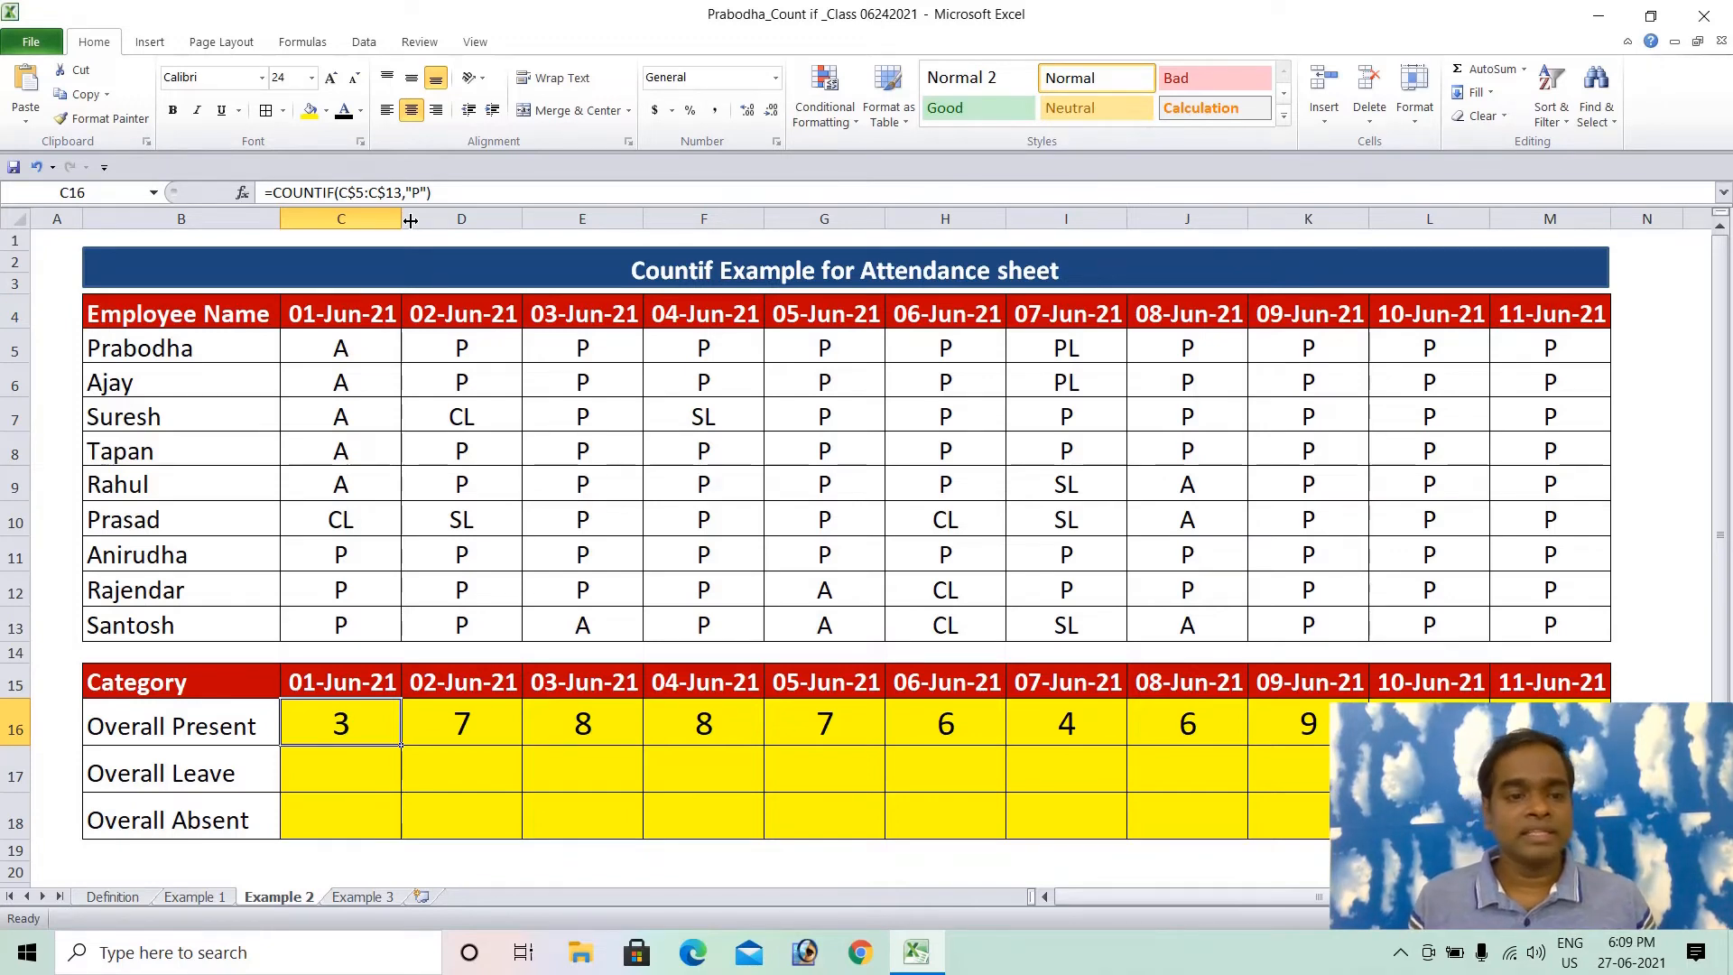
Copy the Overall Present formula from C16 into the Overall Leave cell C17
{"action": "key", "text": "ctrl+c"}
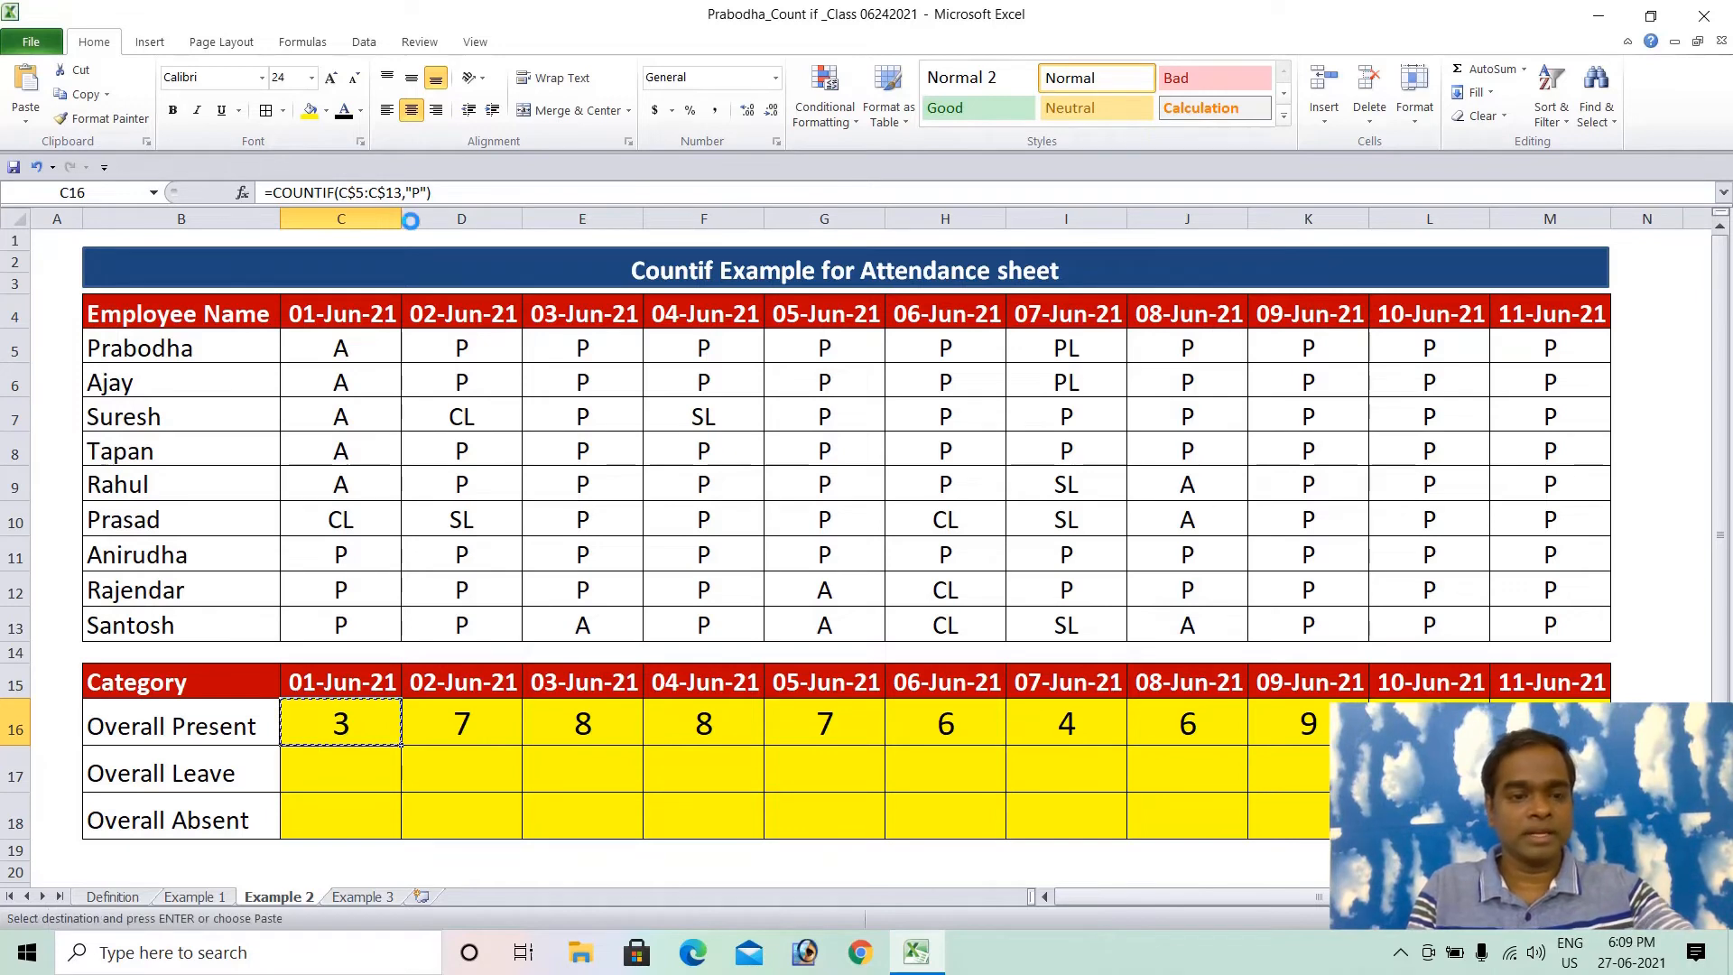
{"action": "key", "text": "Down"}
{"action": "key", "text": "ctrl+v"}
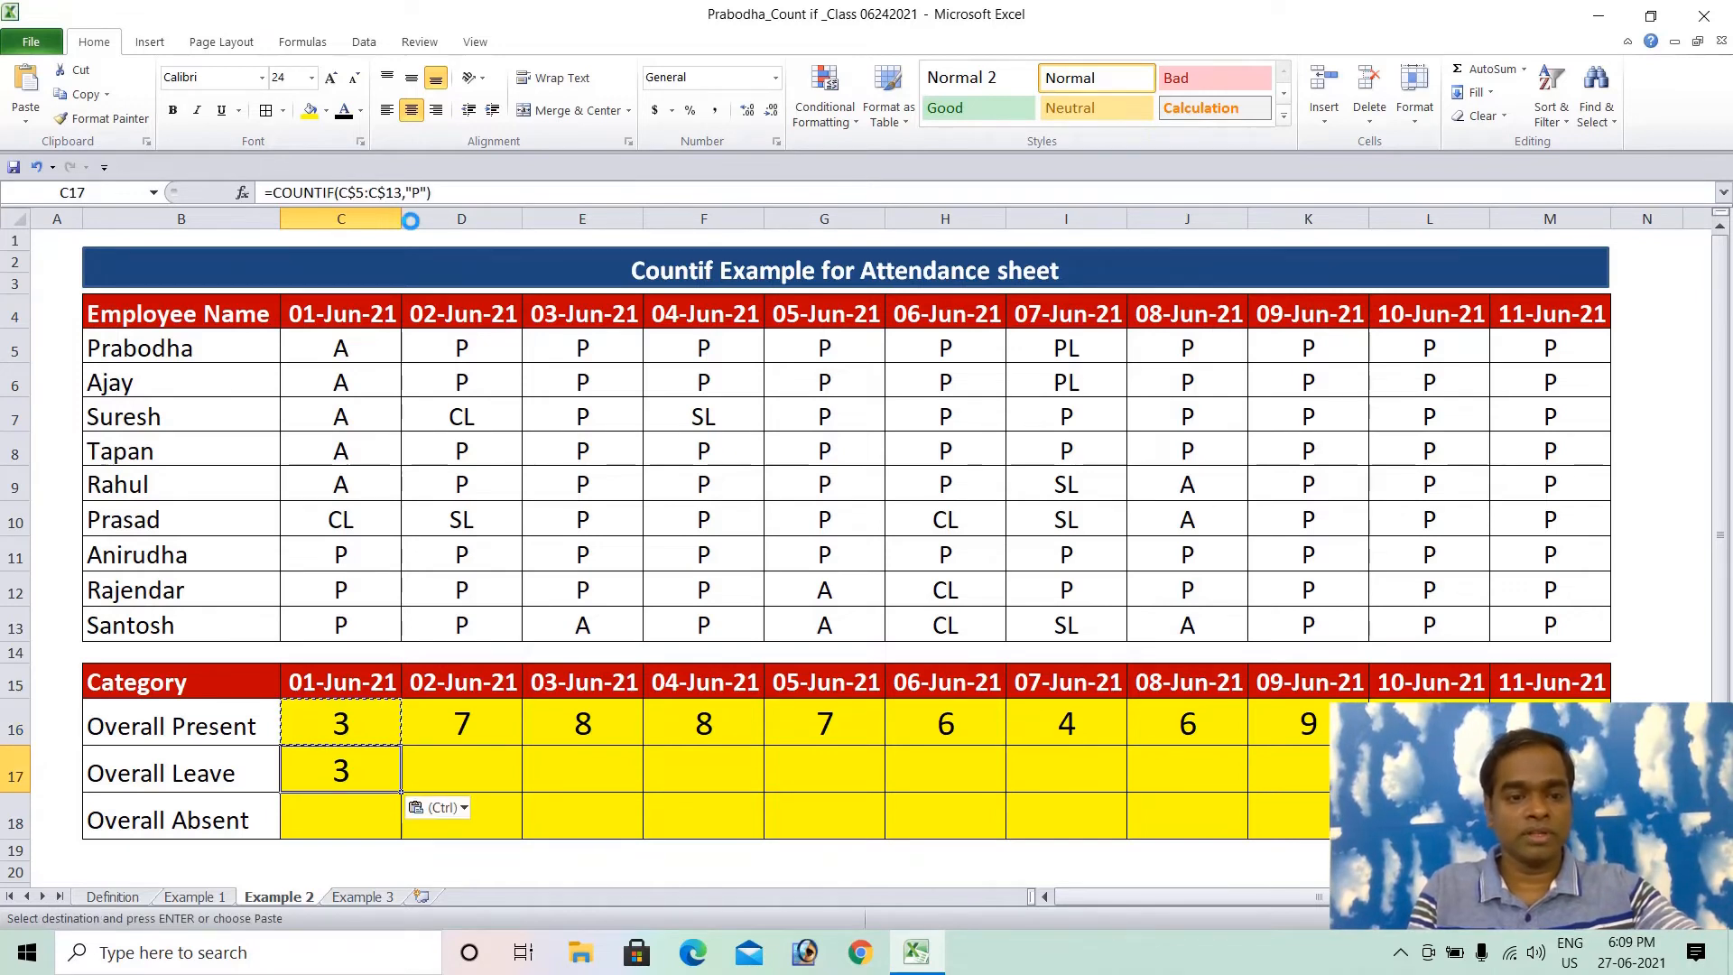
{"action": "key", "text": "Down"}
{"action": "key", "text": "Up"}
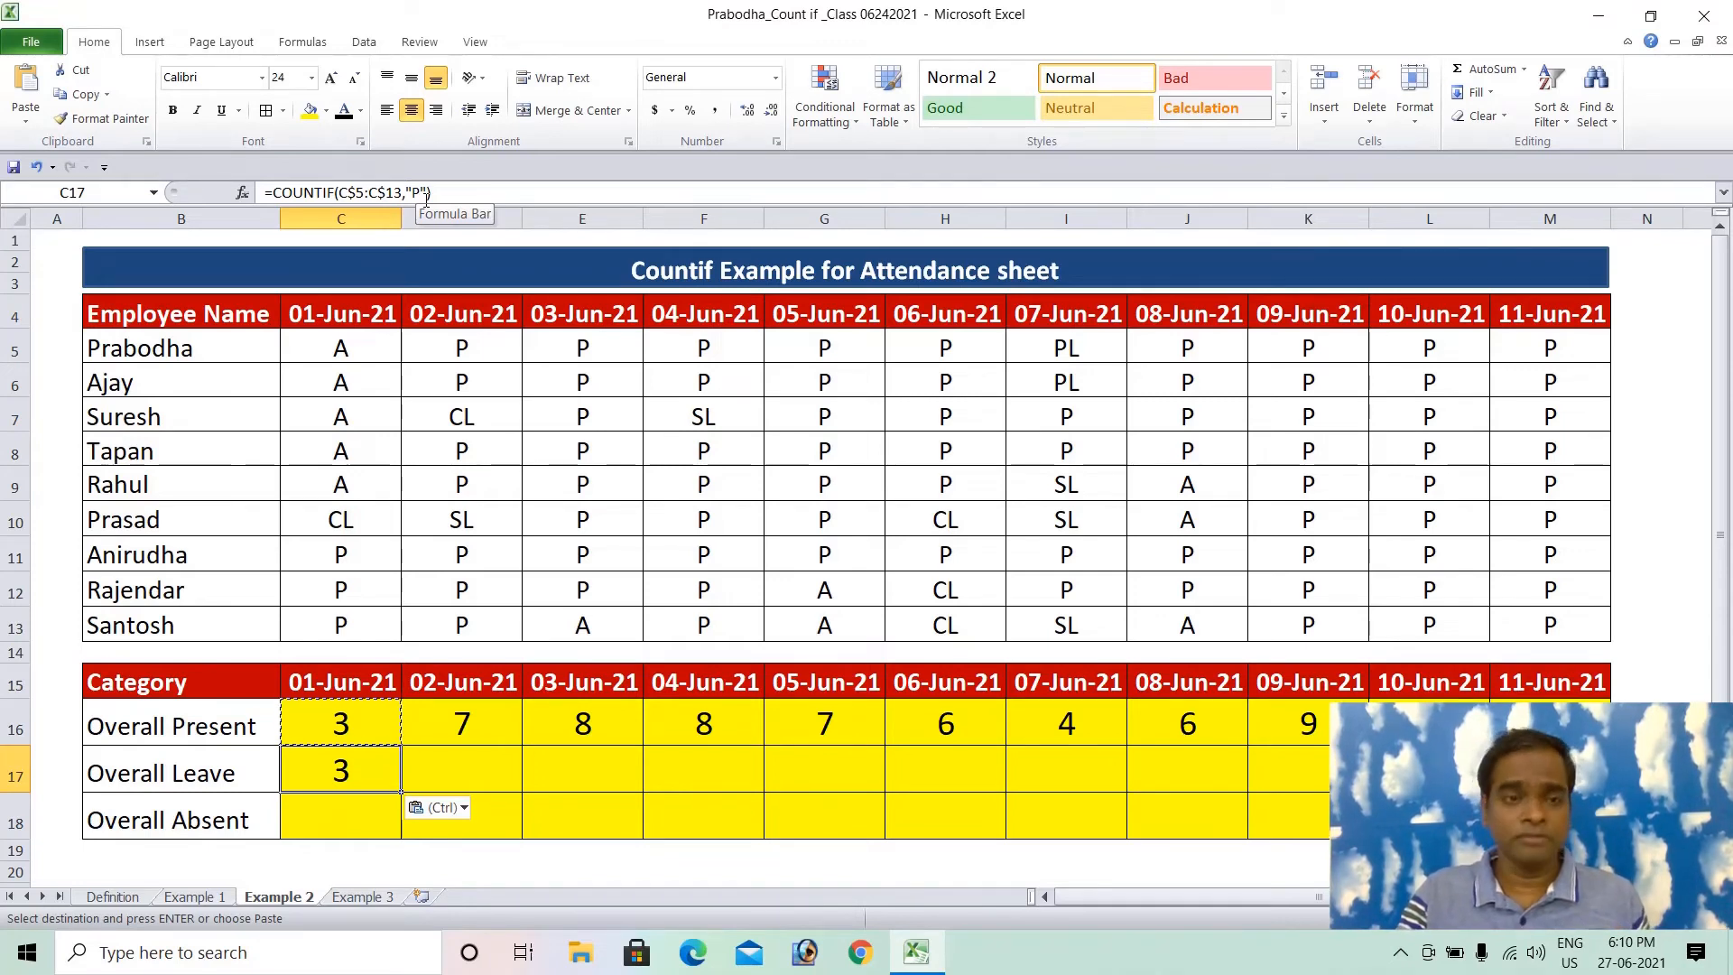
{"action": "left_click", "coordinate": [424, 193]}
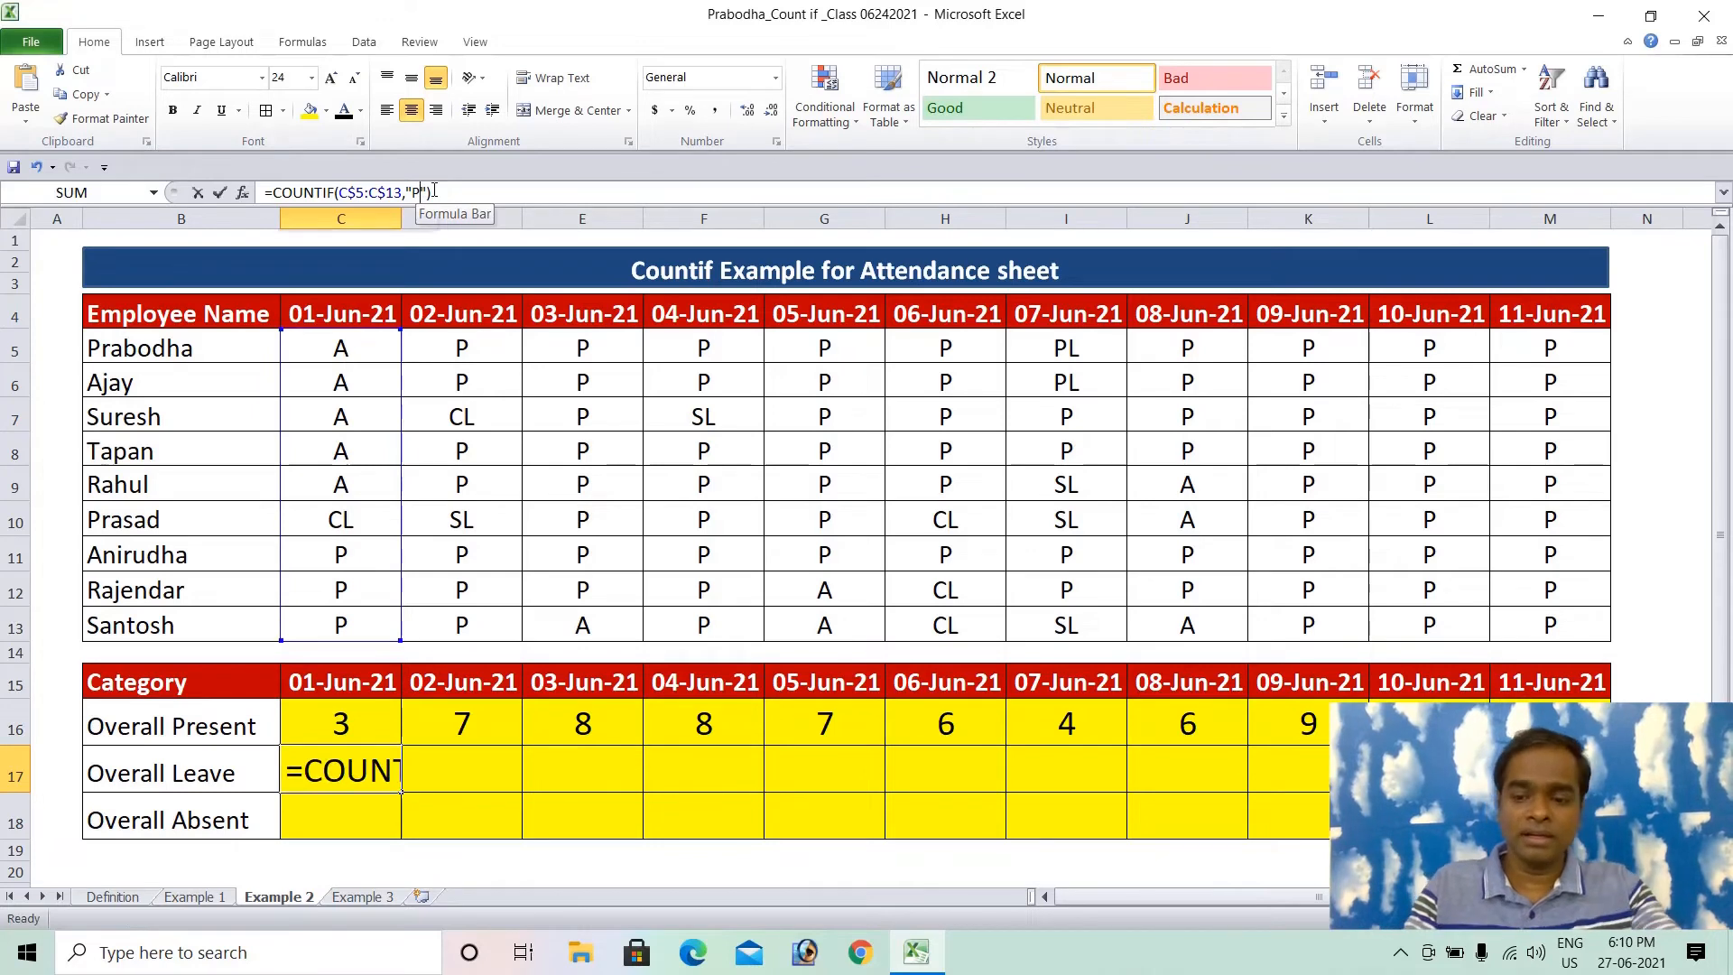
{"action": "key", "text": "BackSpace"}
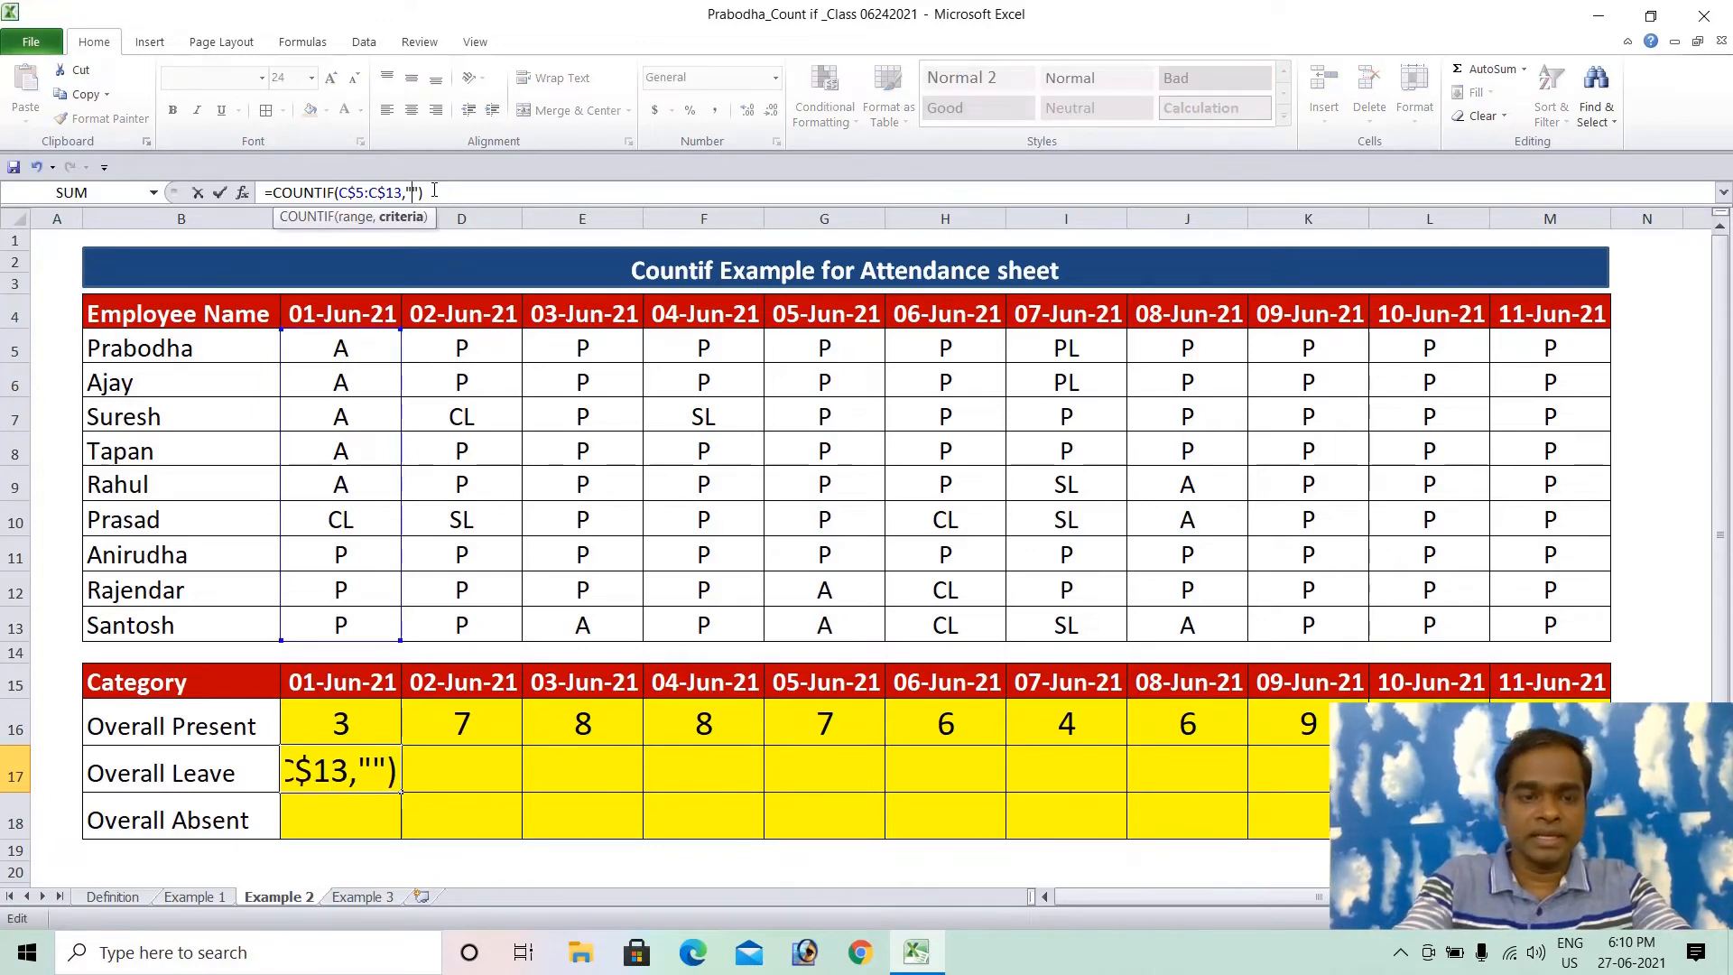
{"action": "type", "text": "CL"}
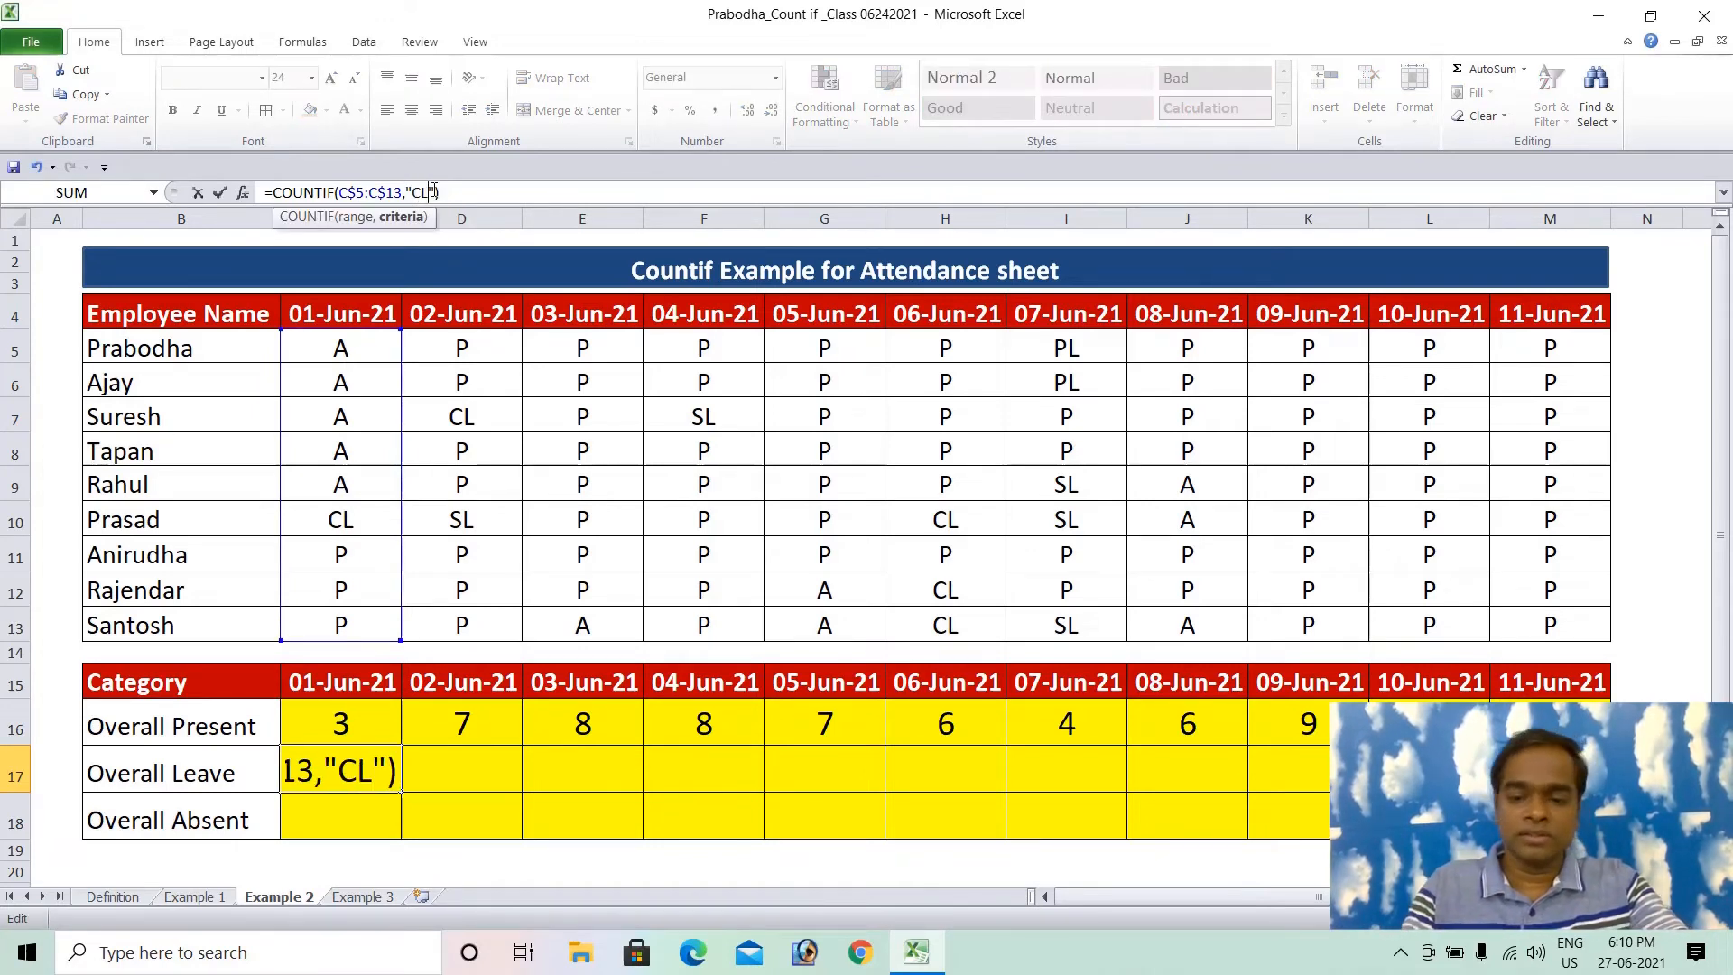
{"action": "key", "text": "Escape"}
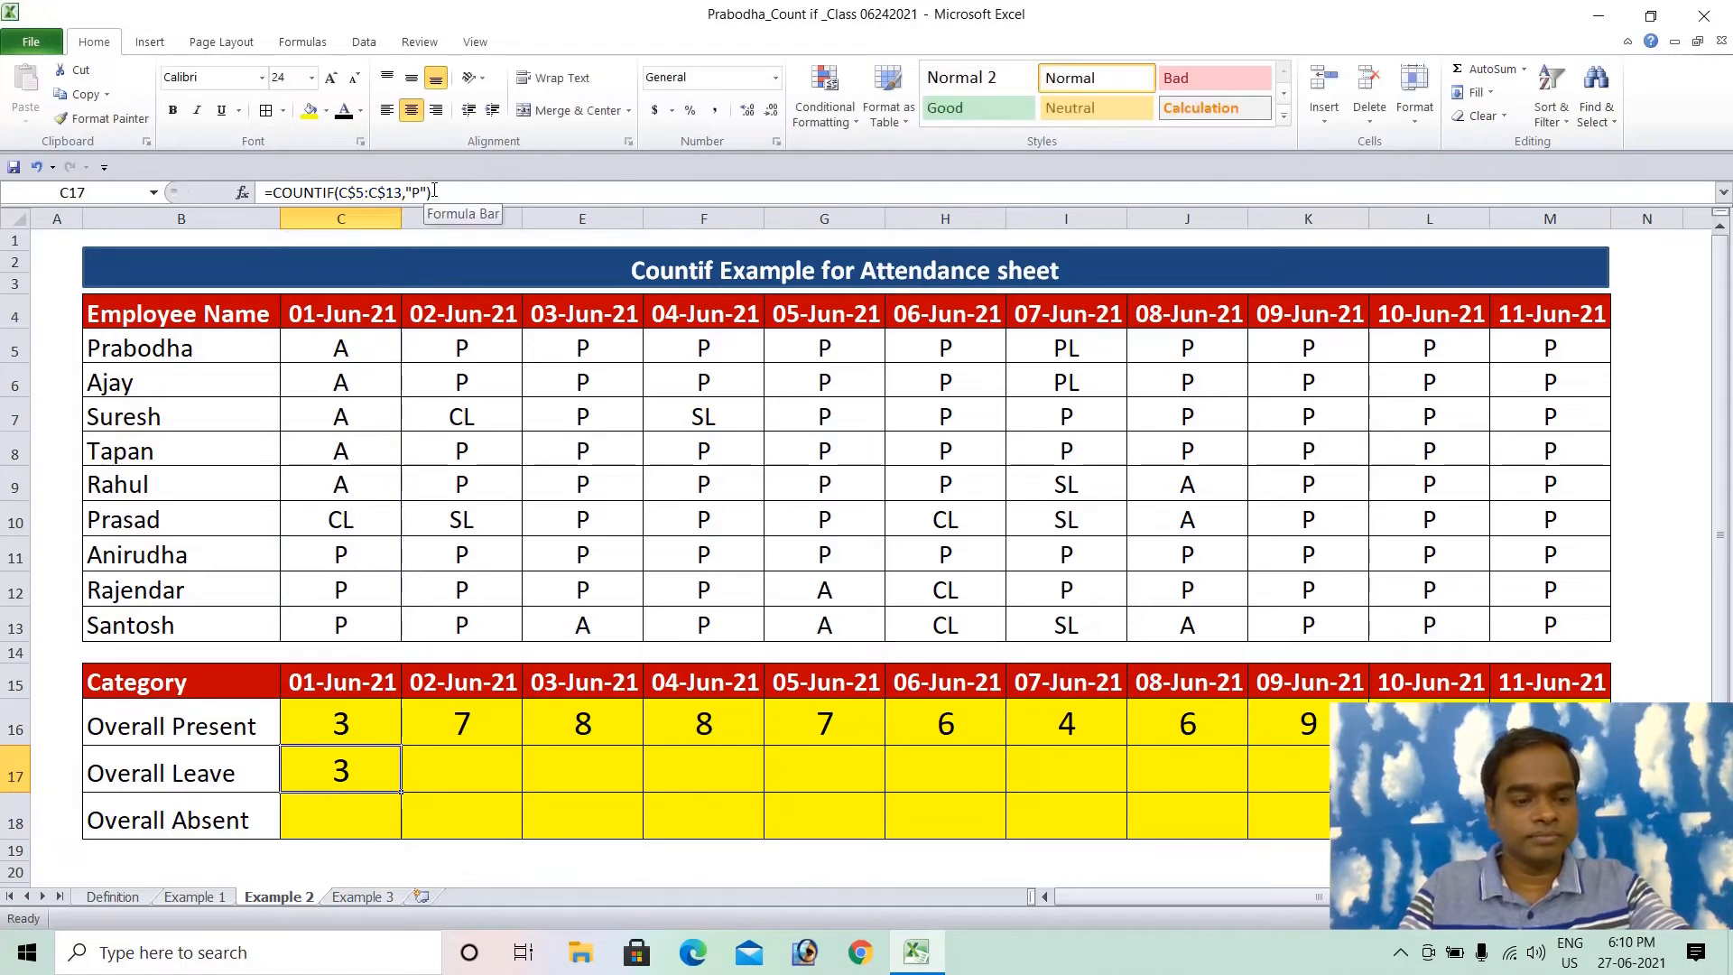
Replace the COUNTIF criterion in C17 with "CL"
{"action": "key", "text": "F2"}
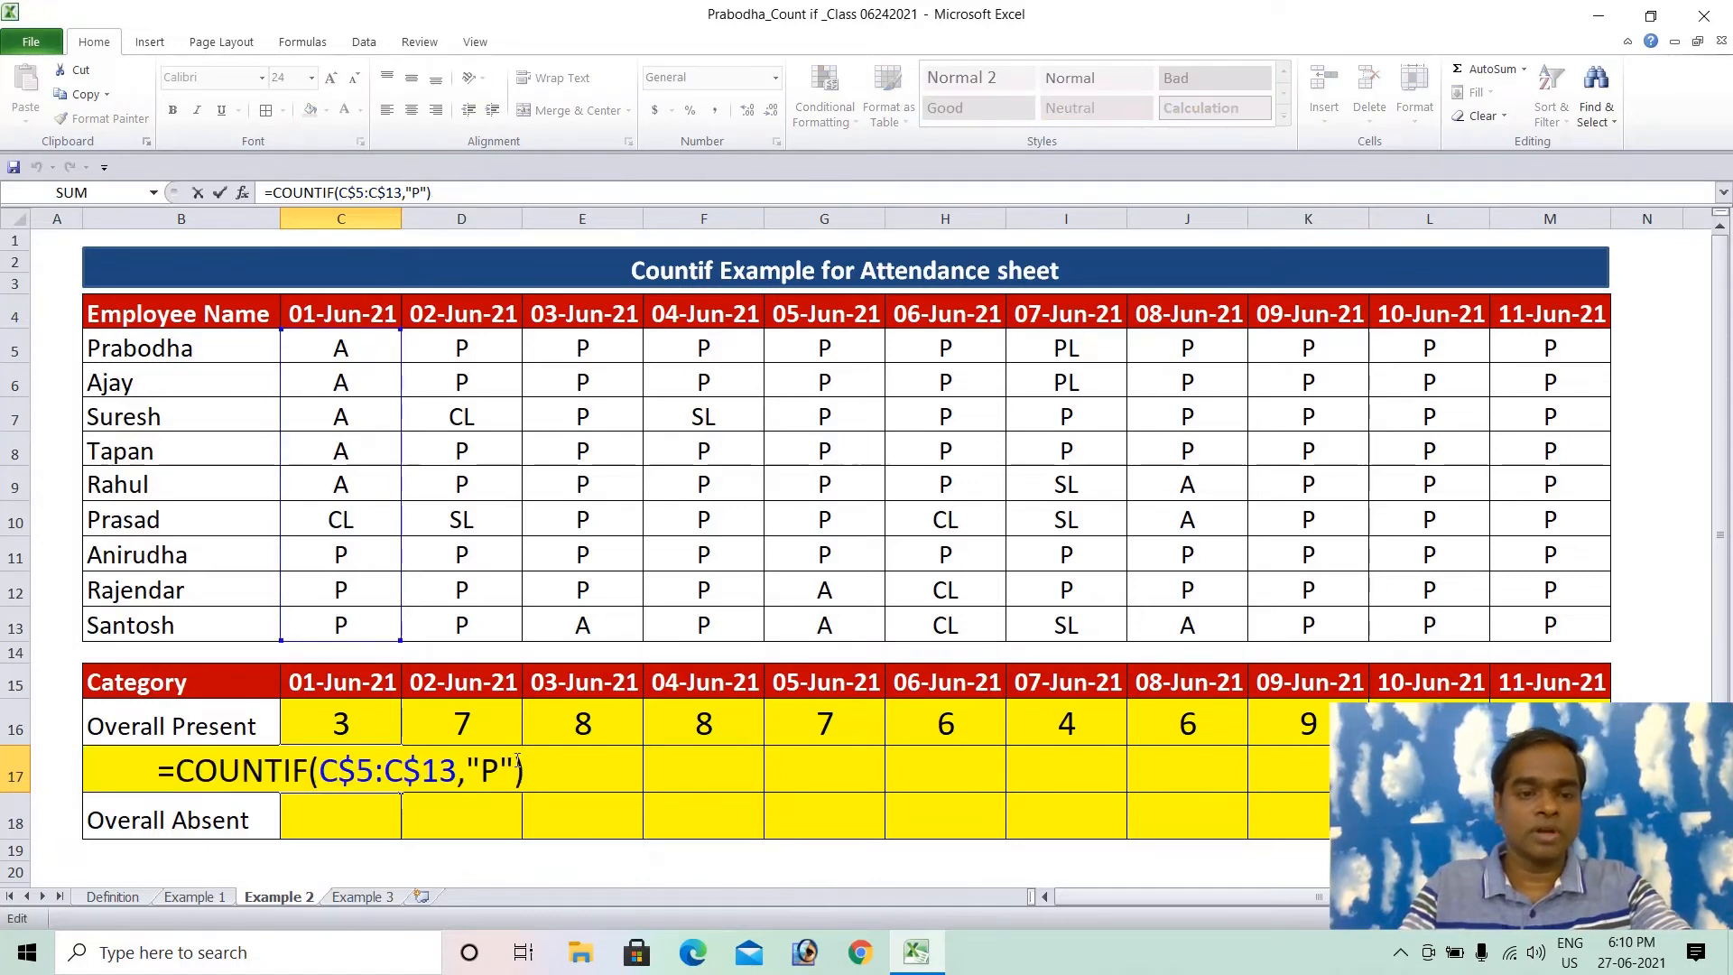
{"action": "double_click", "coordinate": [488, 770]}
{"action": "type", "text": "CL"}
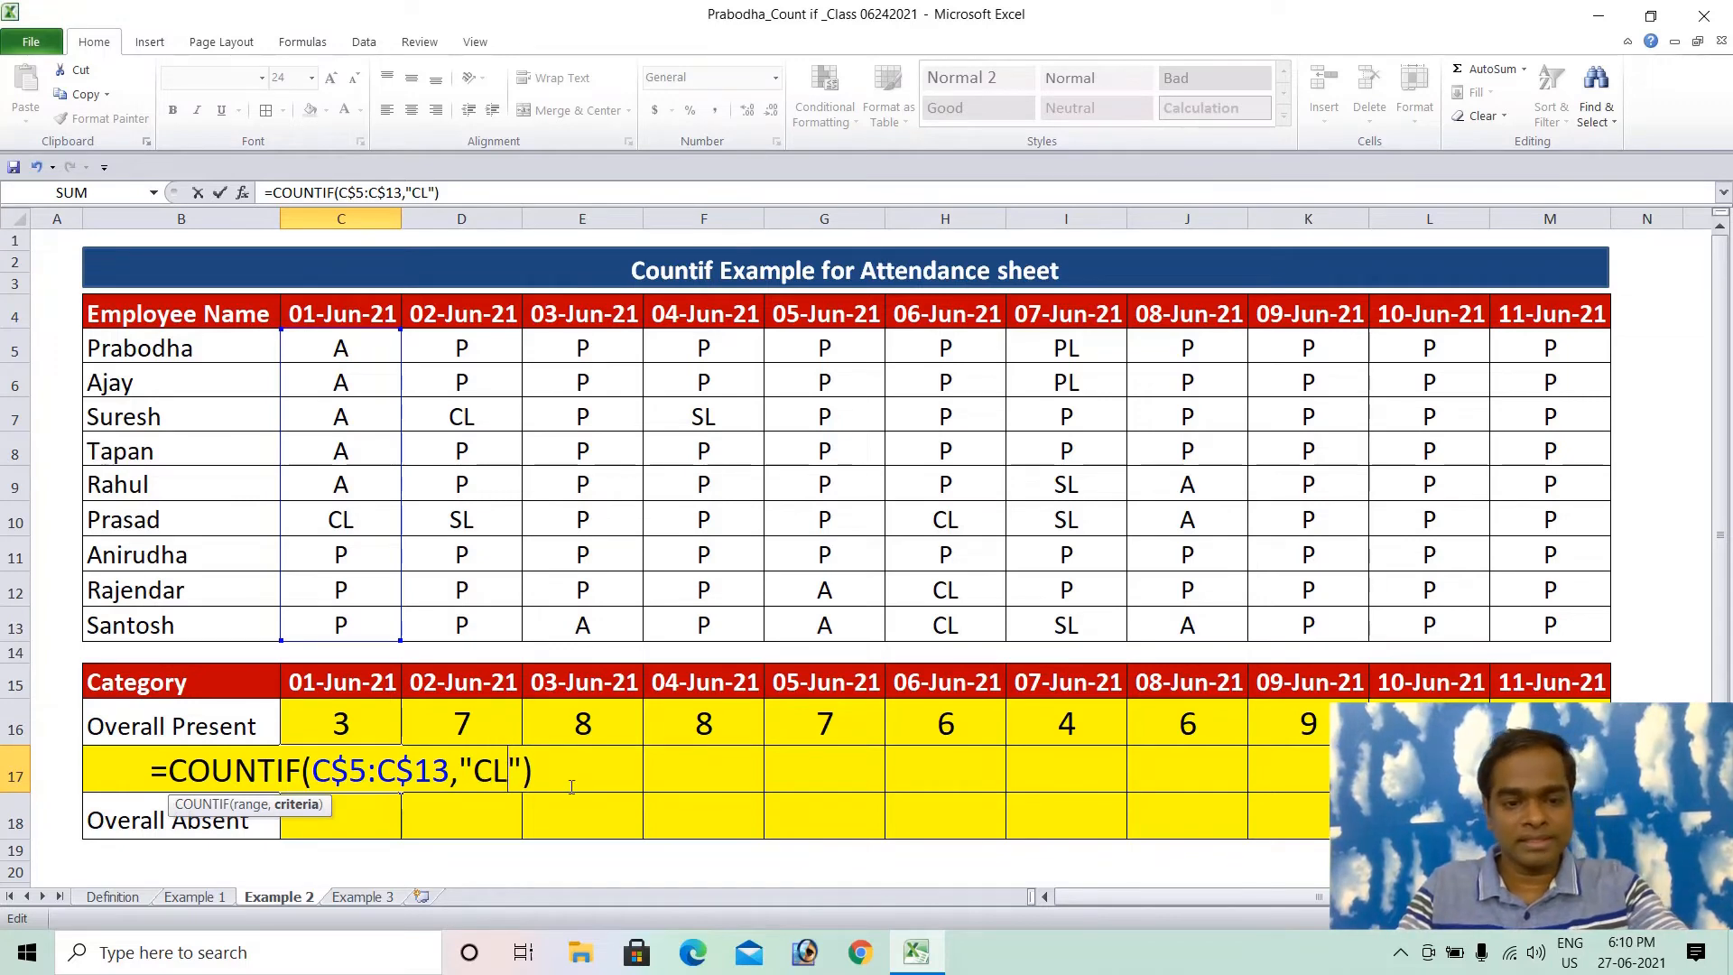
Copy the COUNTIF expression in C17 without its equals sign and append the copy to the same formula with a plus sign
{"action": "left_click_drag", "start_coordinate": [532, 770], "coordinate": [175, 782]}
{"action": "key", "text": "ctrl+c"}
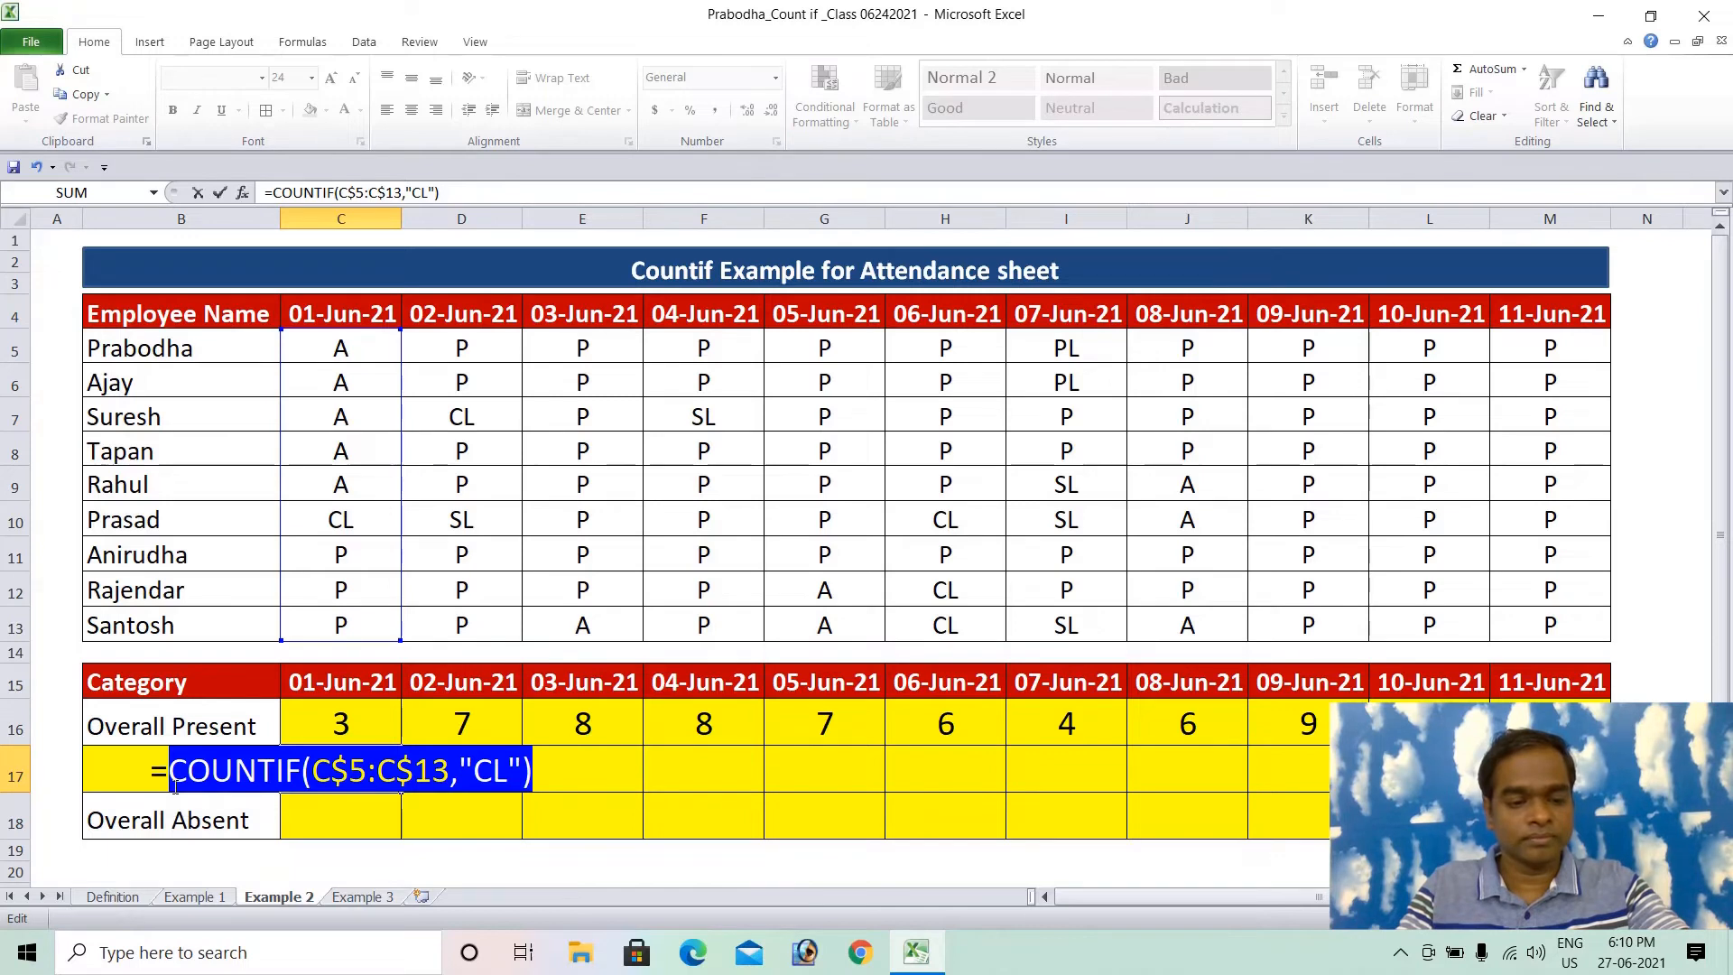
{"action": "left_click", "coordinate": [464, 202]}
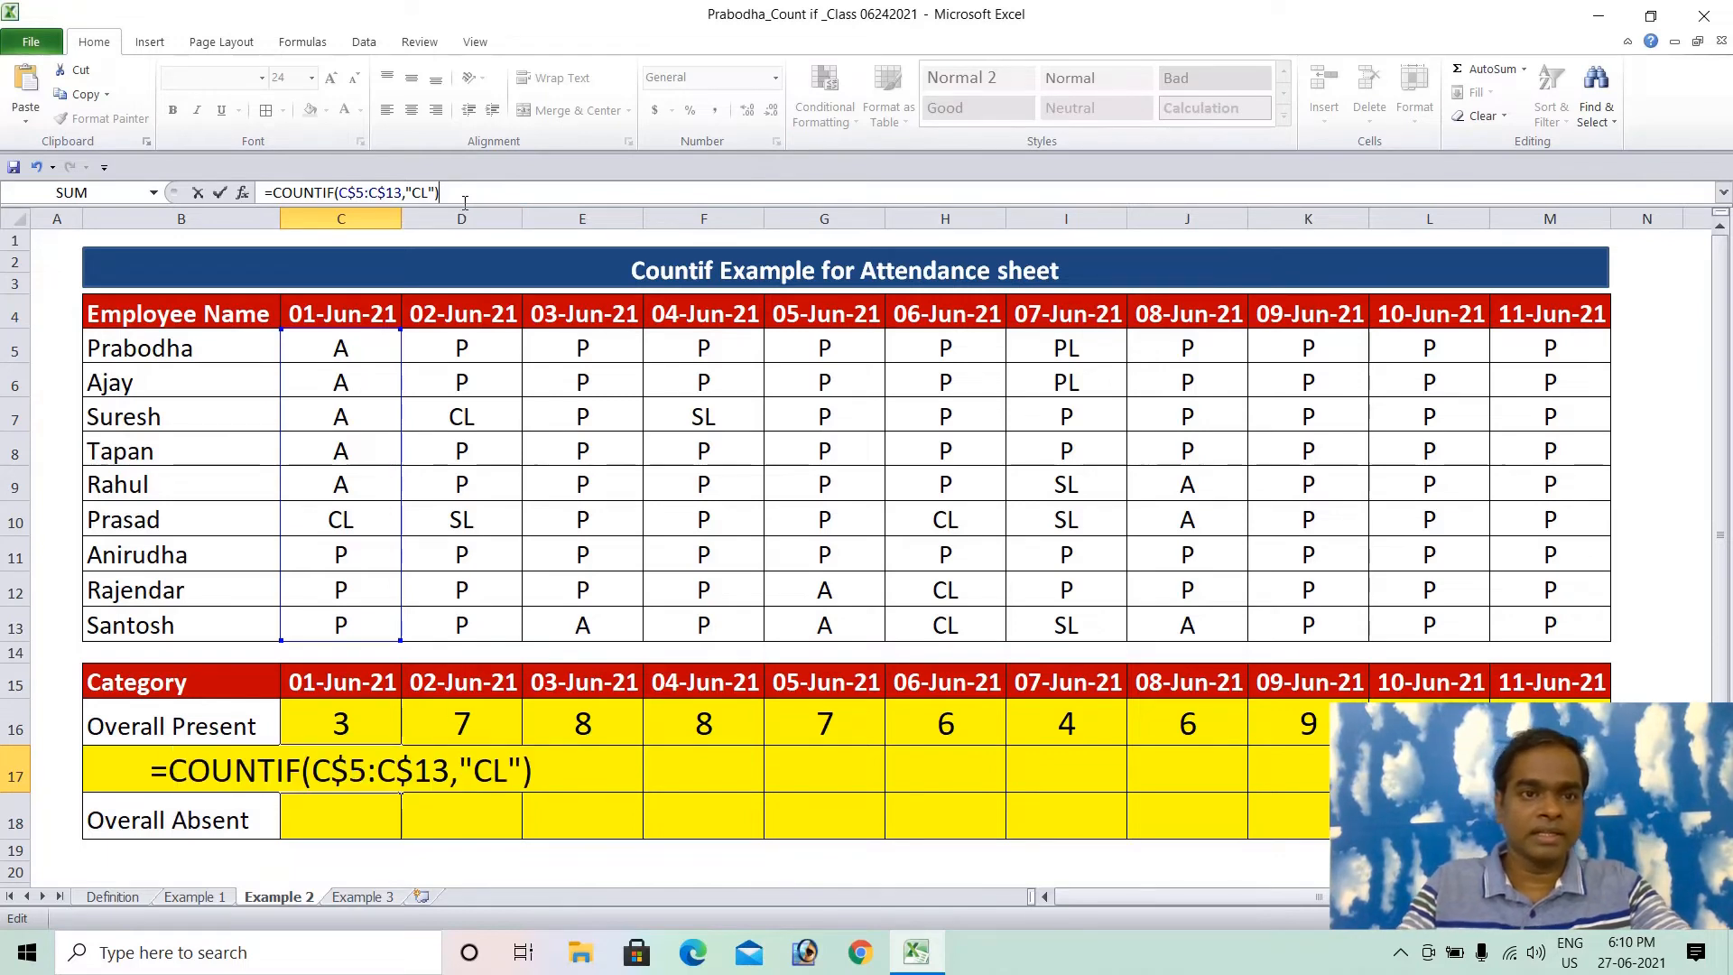
{"action": "type", "text": "+"}
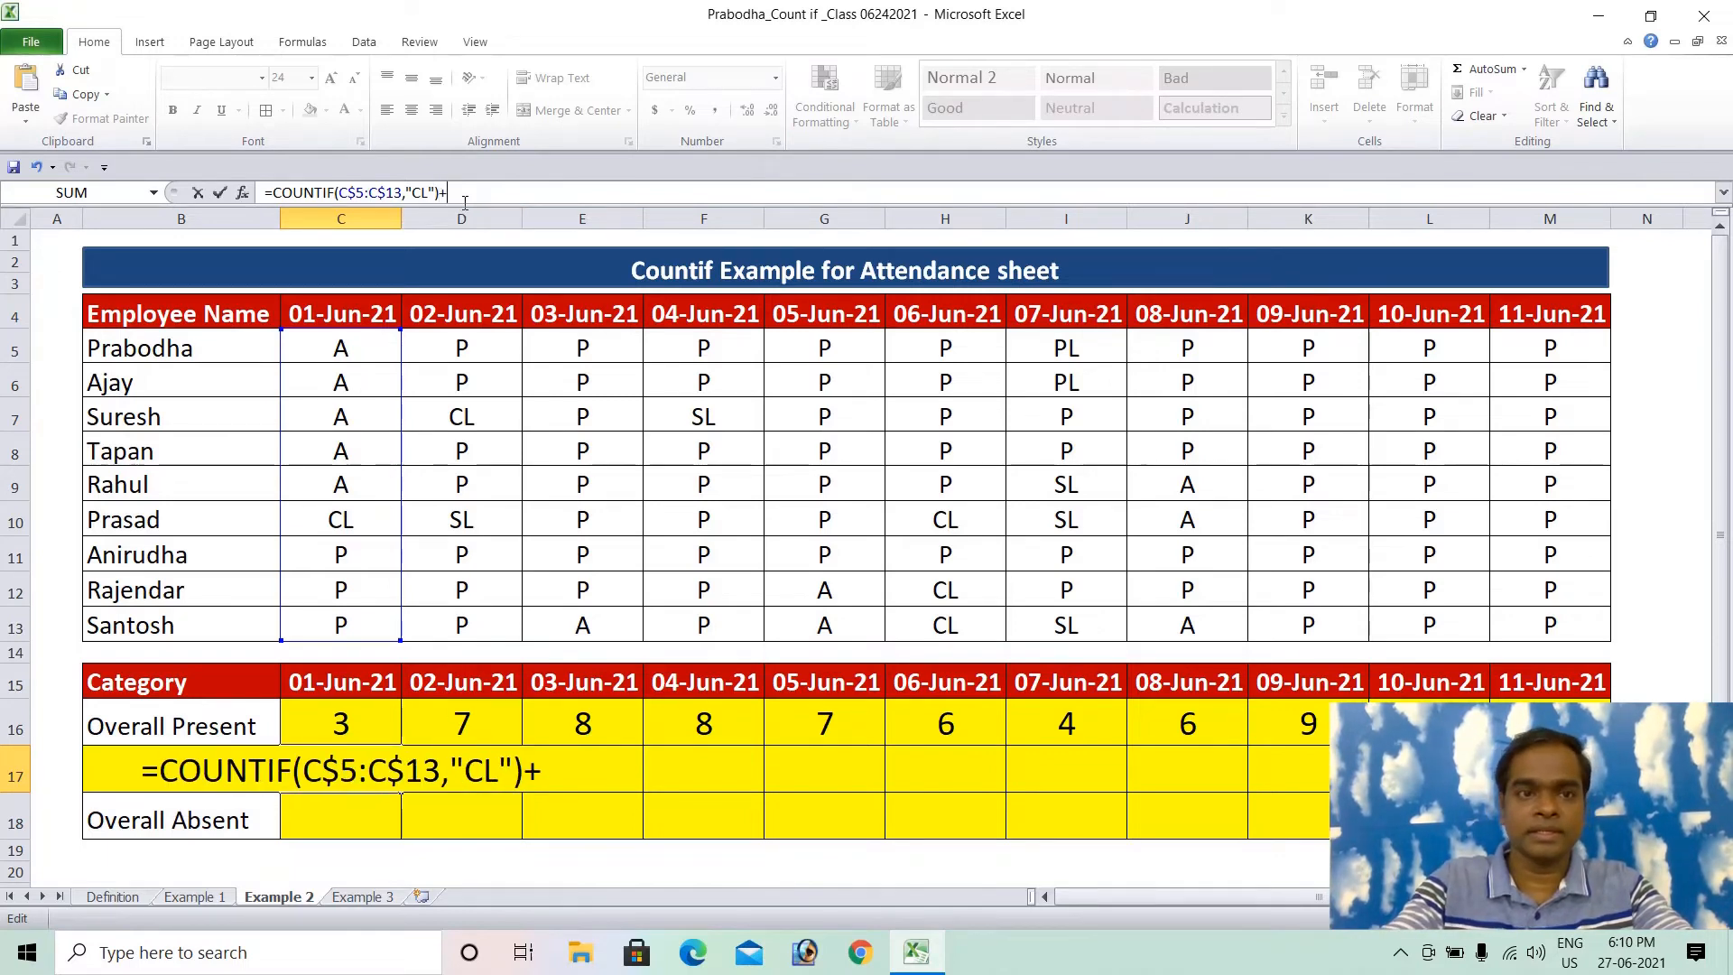
{"action": "type", "text": "v"}
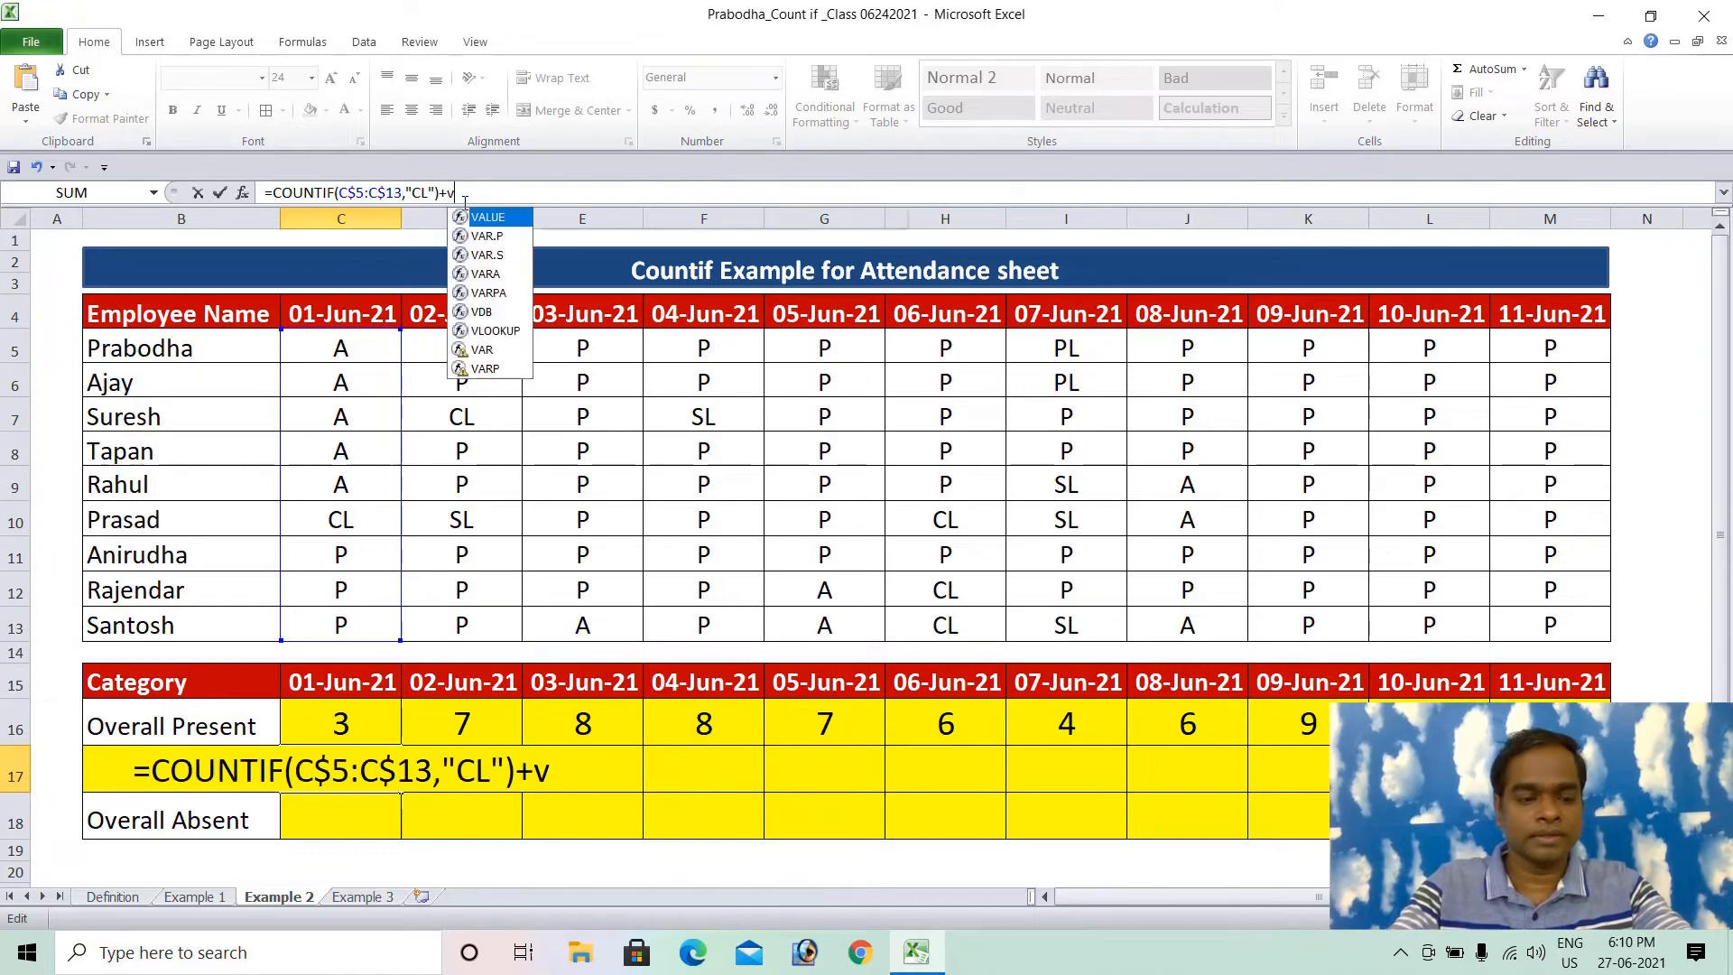
{"action": "key", "text": "BackSpace"}
{"action": "key", "text": "ctrl+v"}
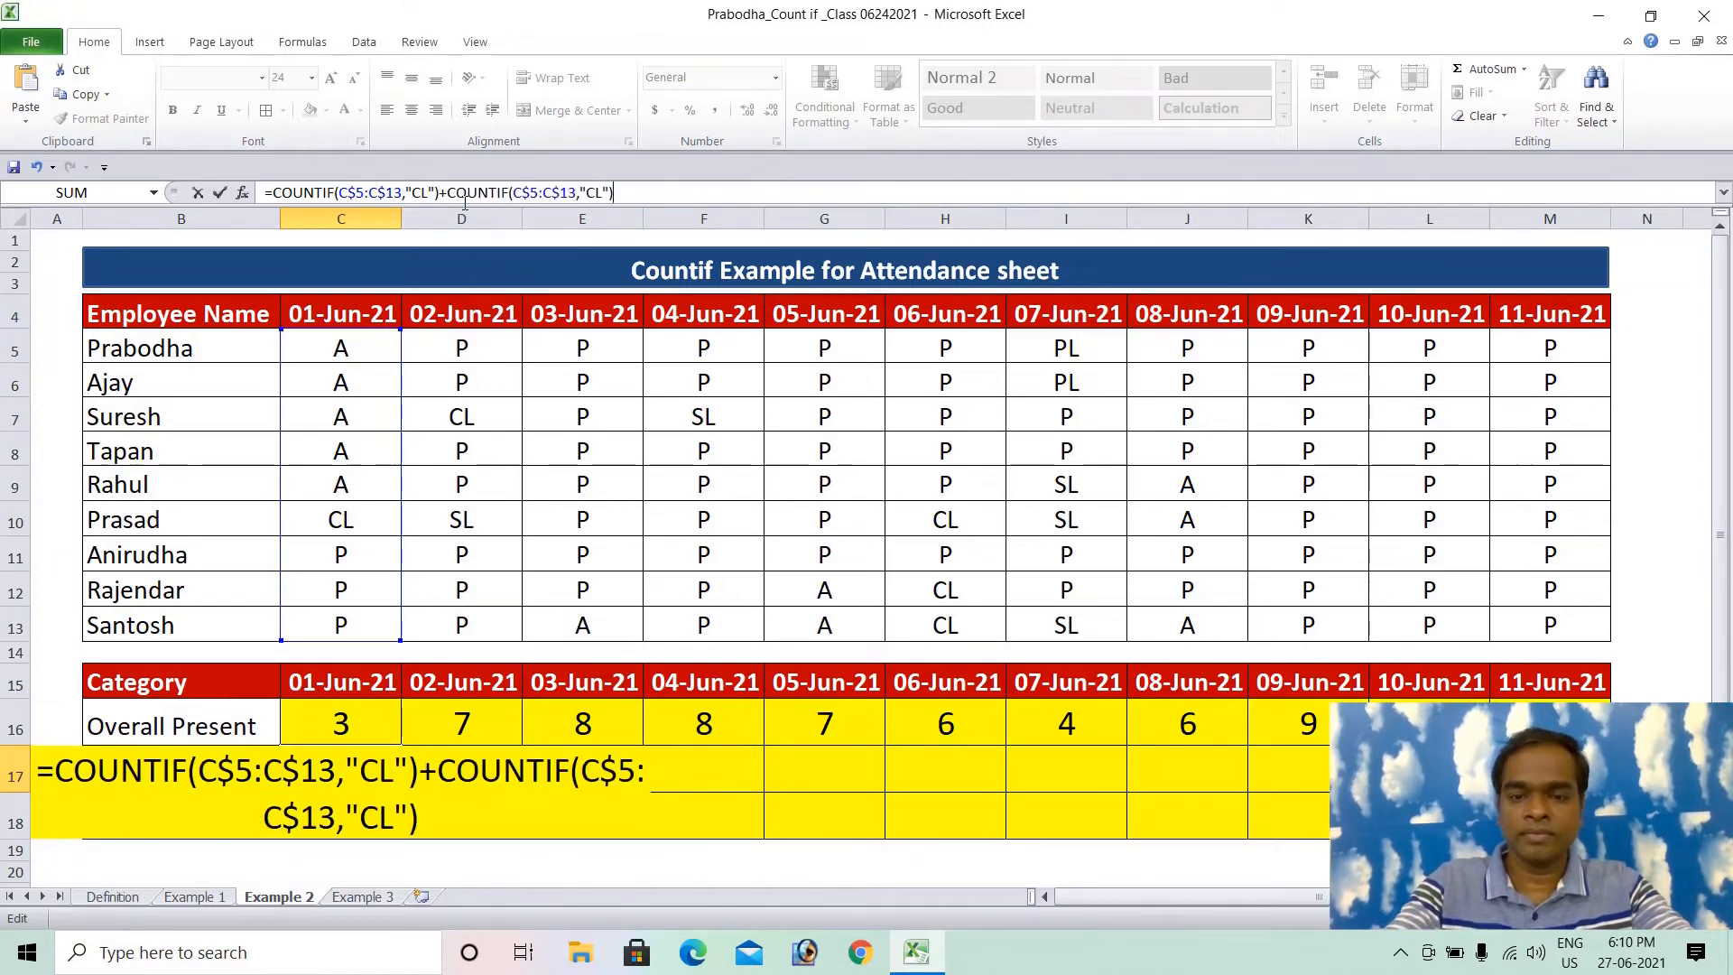
{"action": "type", "text": "+"}
{"action": "key", "text": "ctrl+v"}
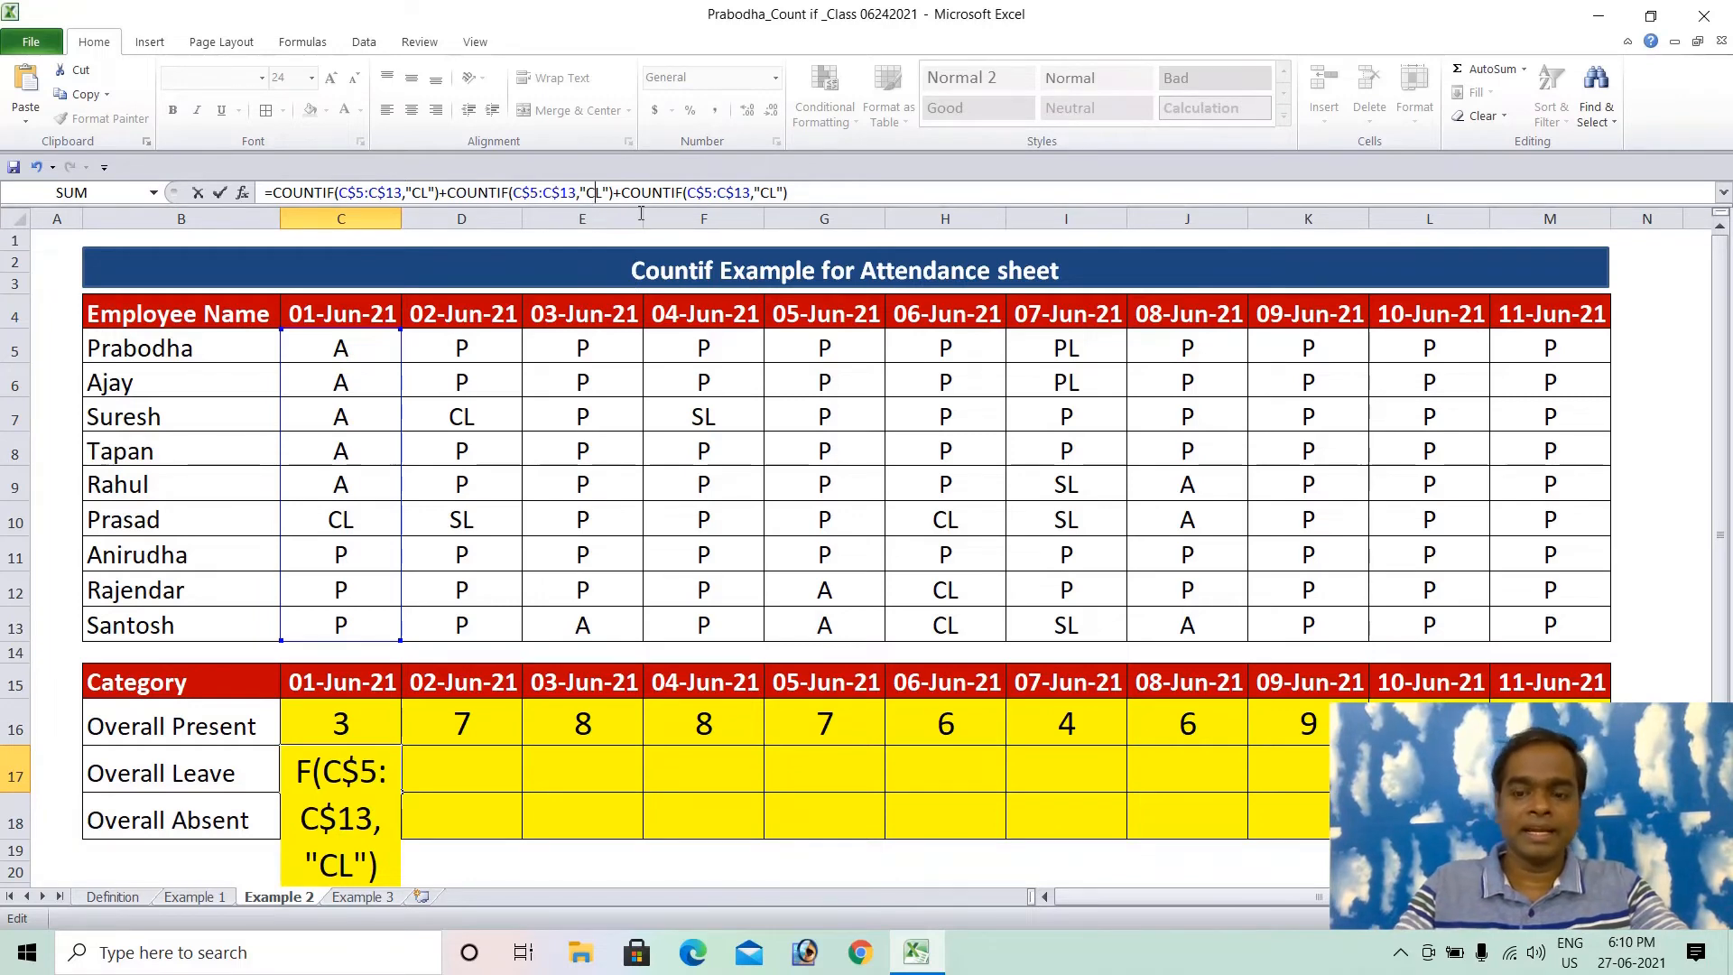
{"action": "type", "text": "`"}
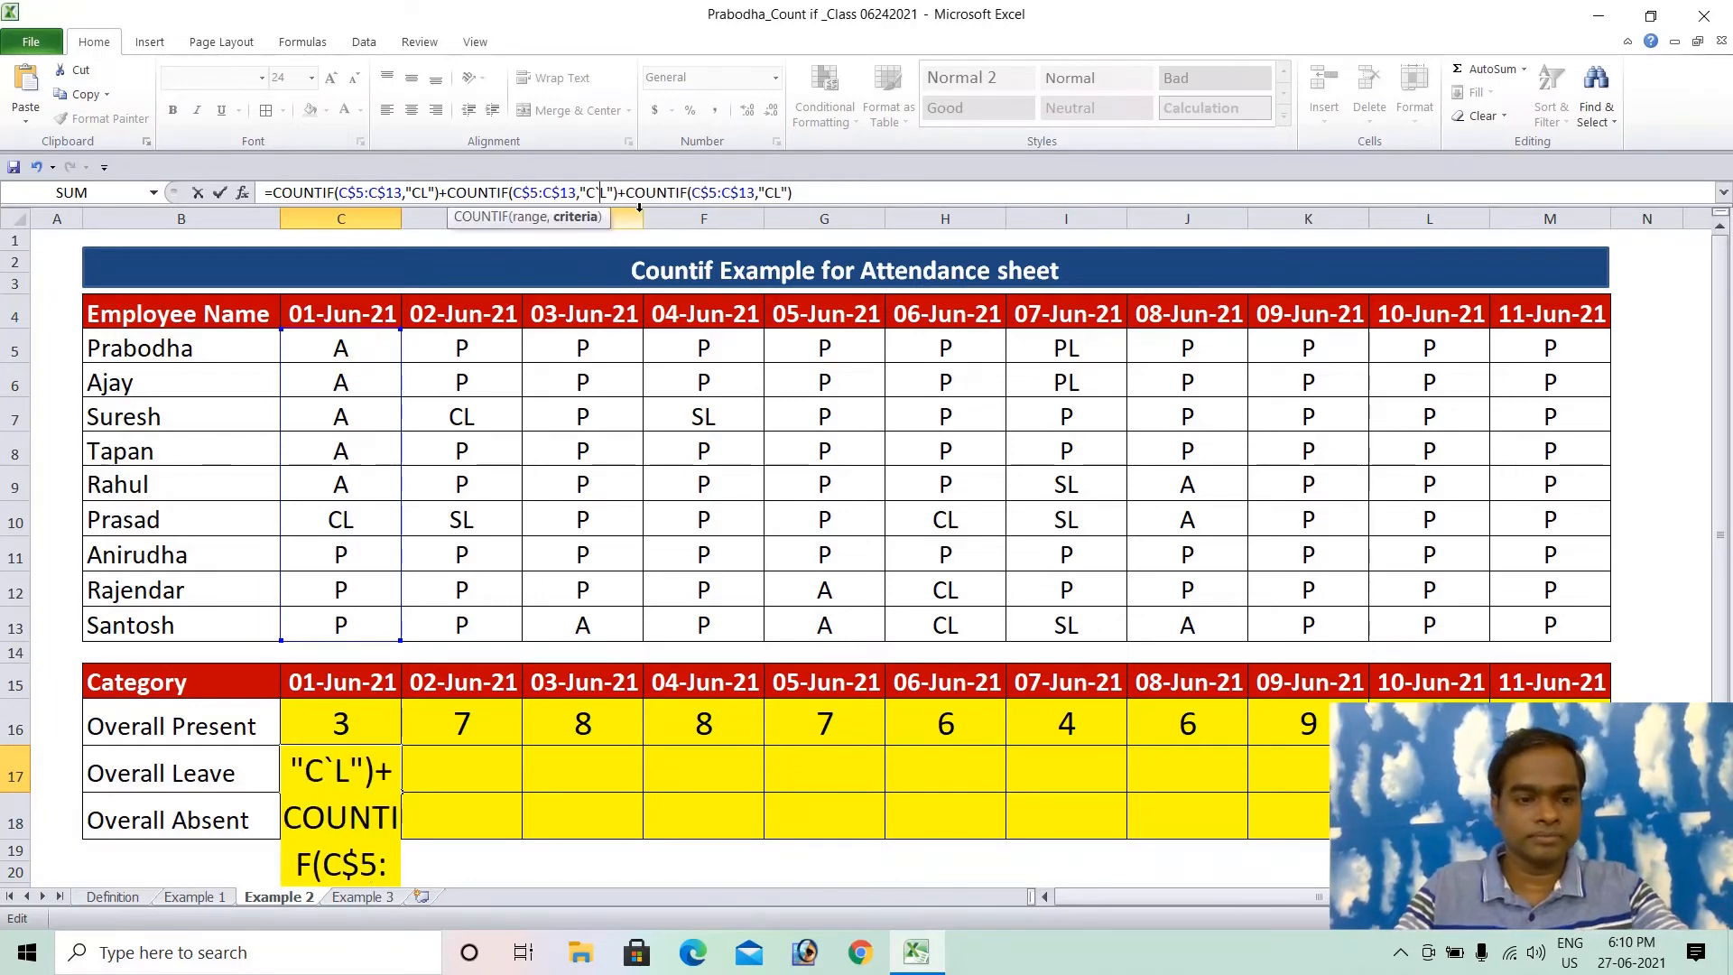
{"action": "key", "text": "Escape"}
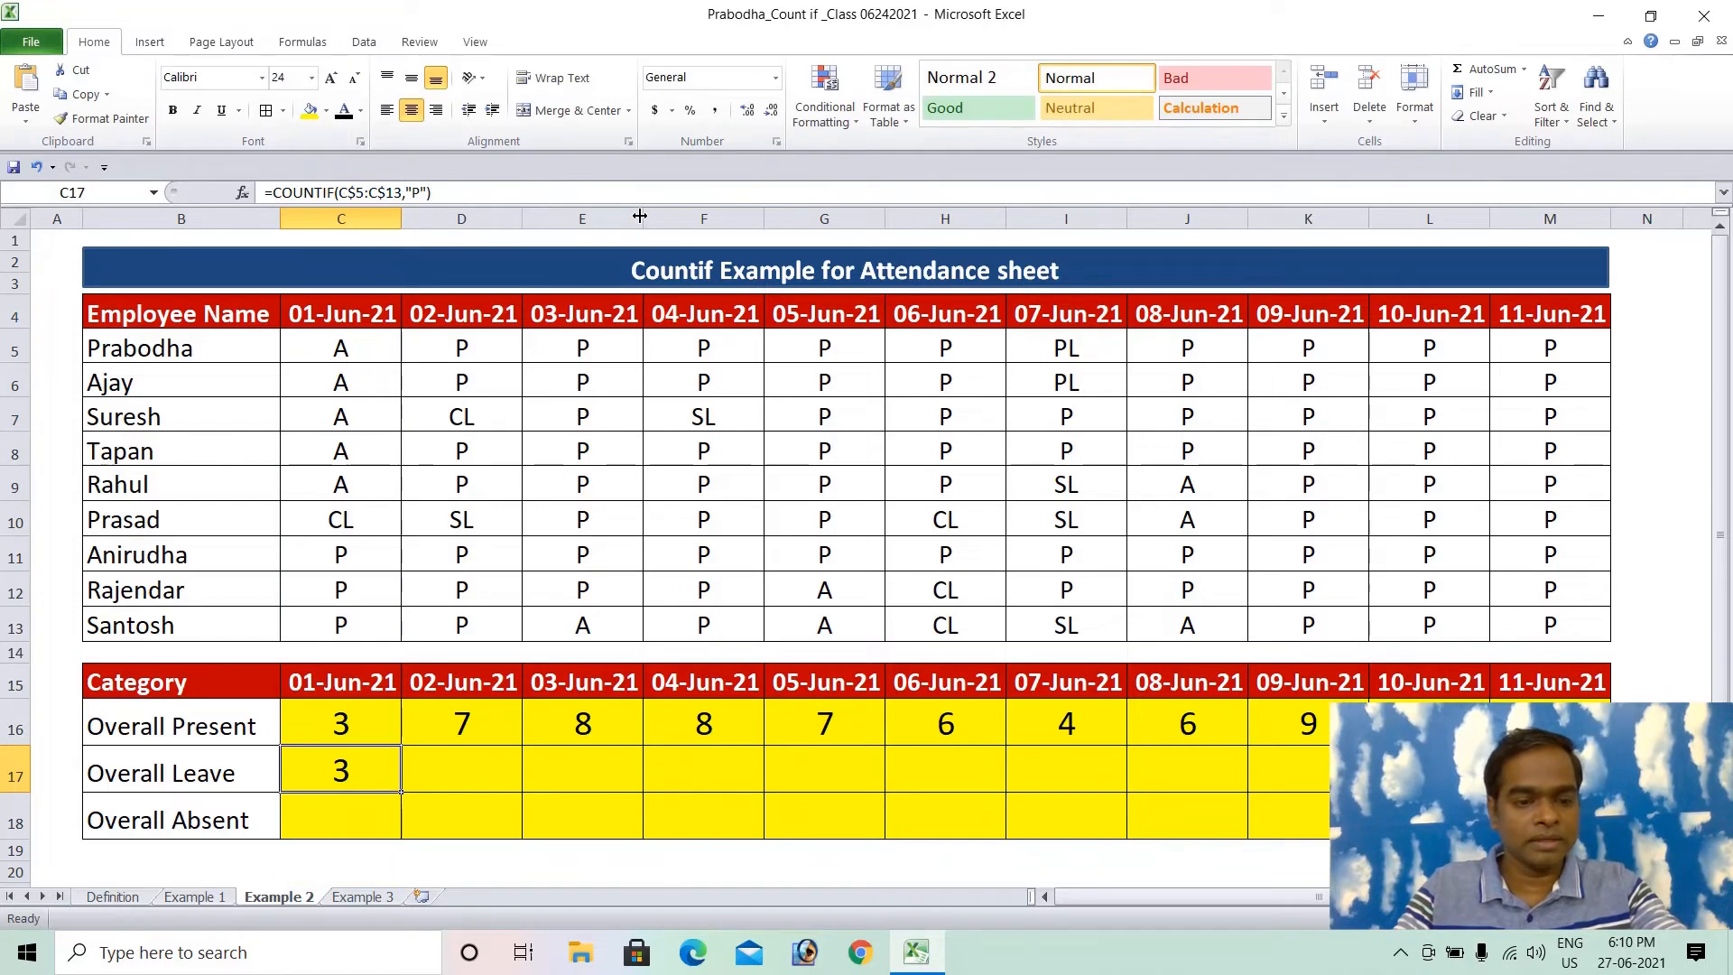
Copy the full COUNTIF formula text of the Overall Leave cell C17, keeping the cell's formula as it is
{"action": "key", "text": "F2"}
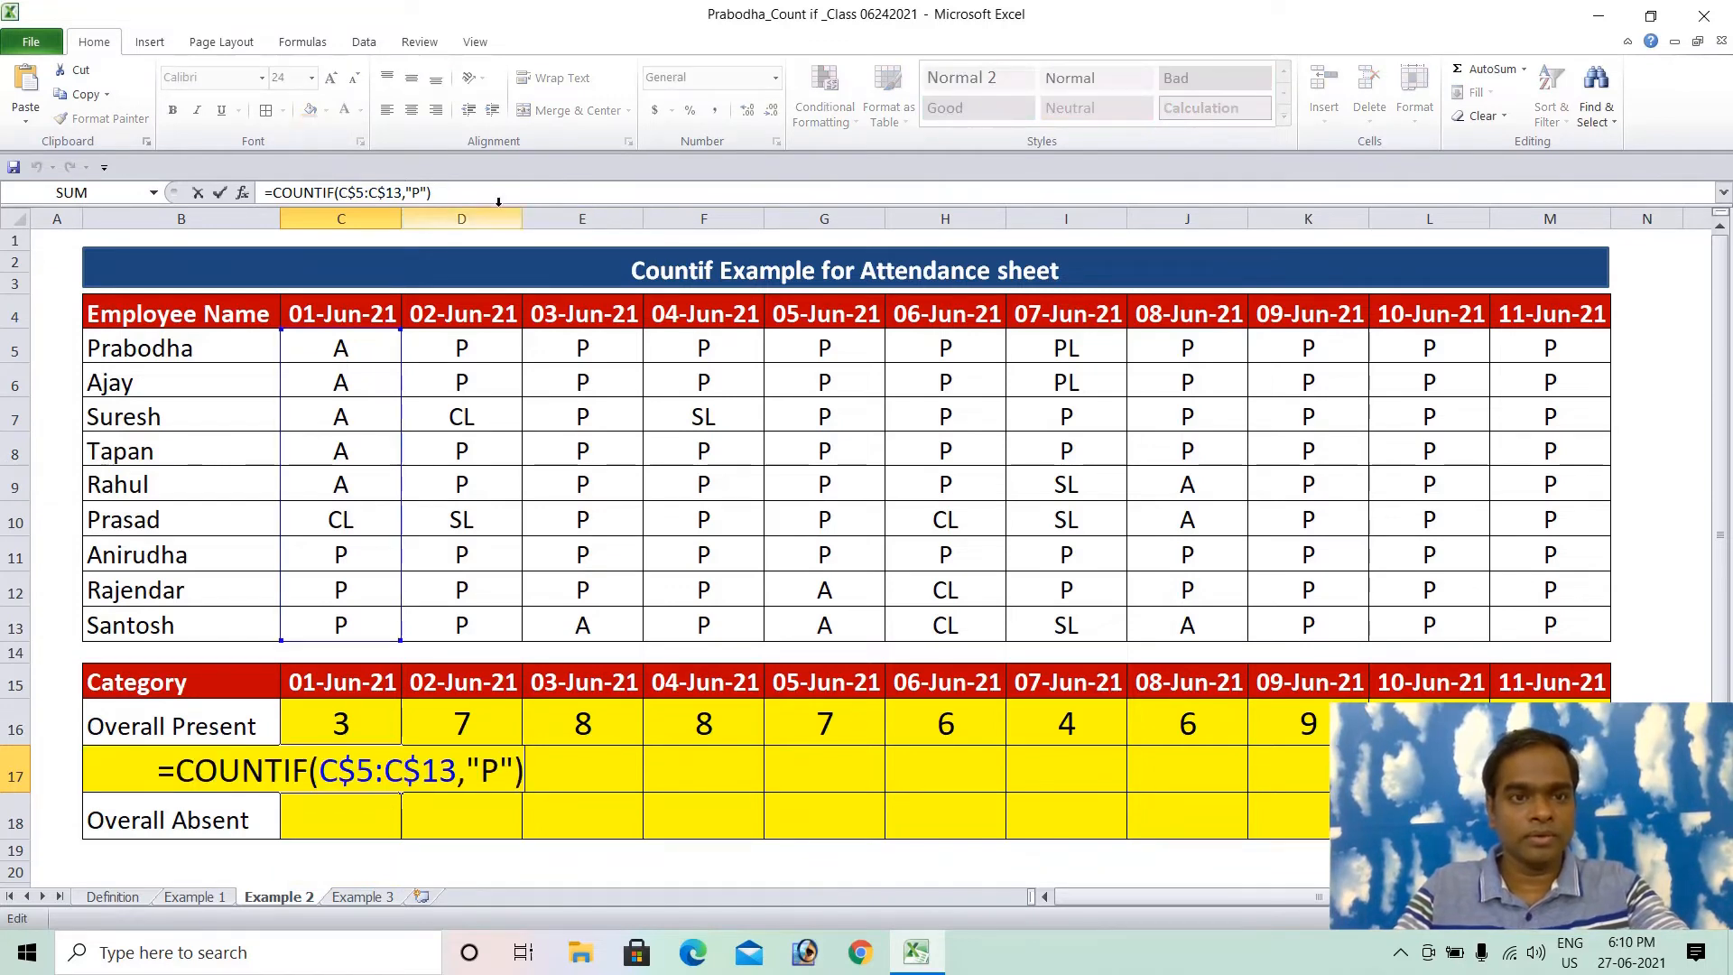
{"action": "double_click", "coordinate": [455, 194]}
{"action": "left_click_drag", "start_coordinate": [455, 194], "coordinate": [263, 194]}
{"action": "key", "text": "ctrl+c"}
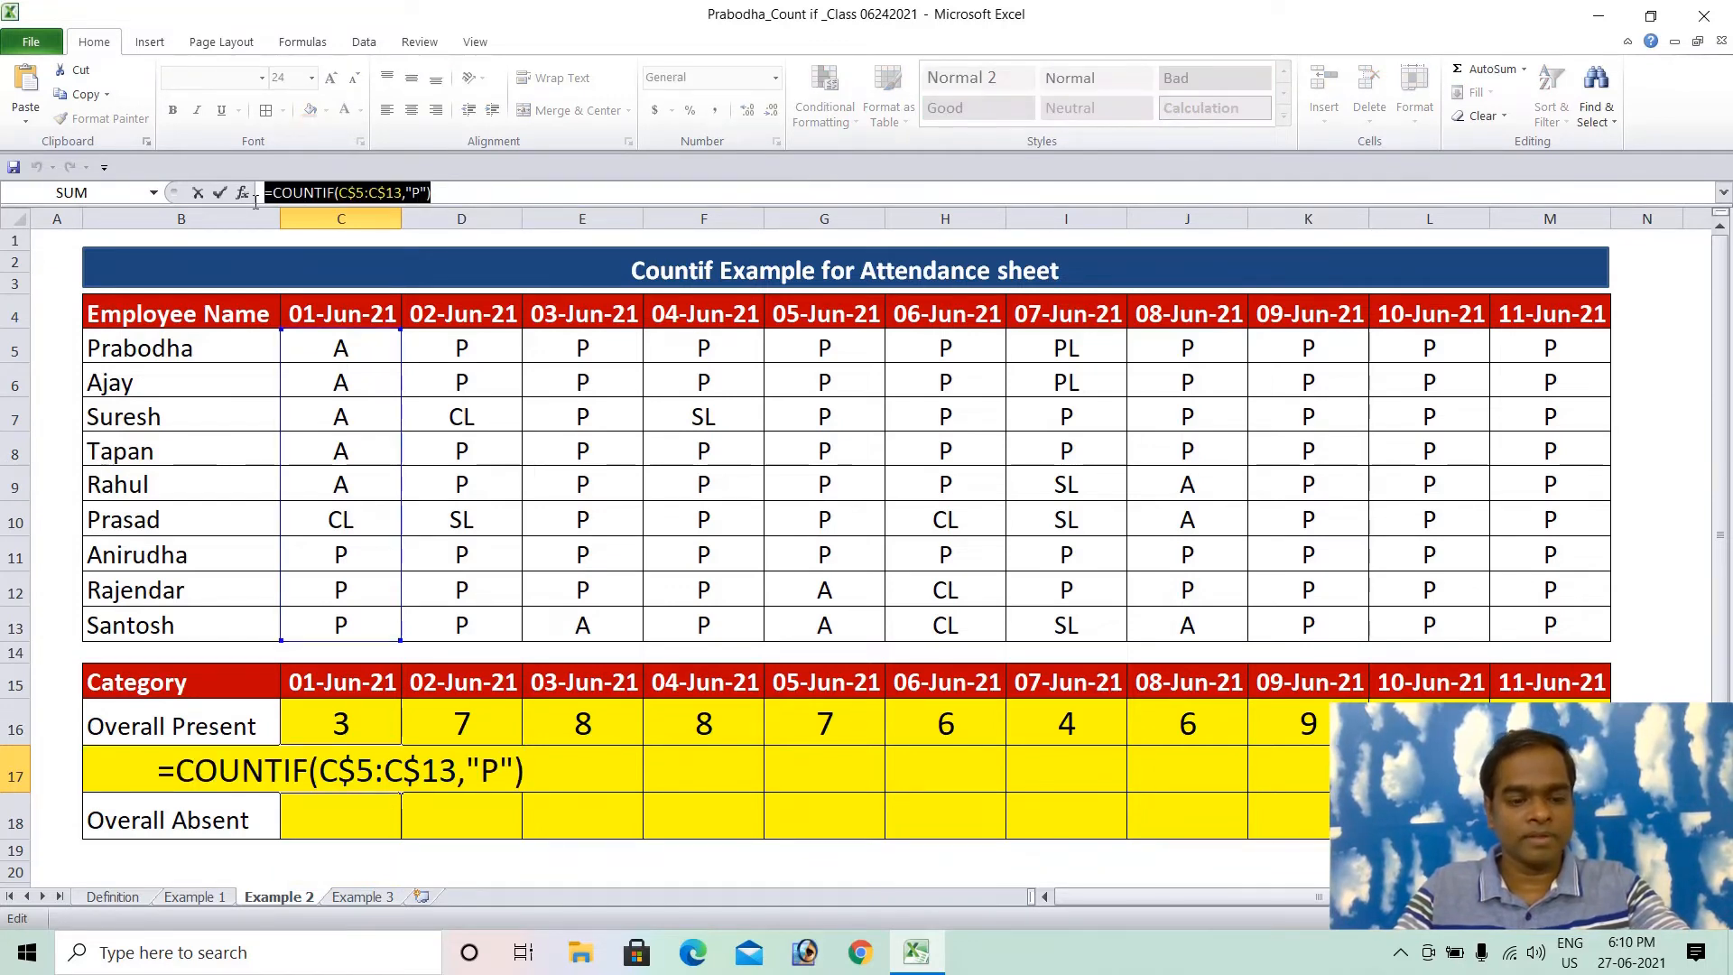
{"action": "left_click", "coordinate": [457, 194]}
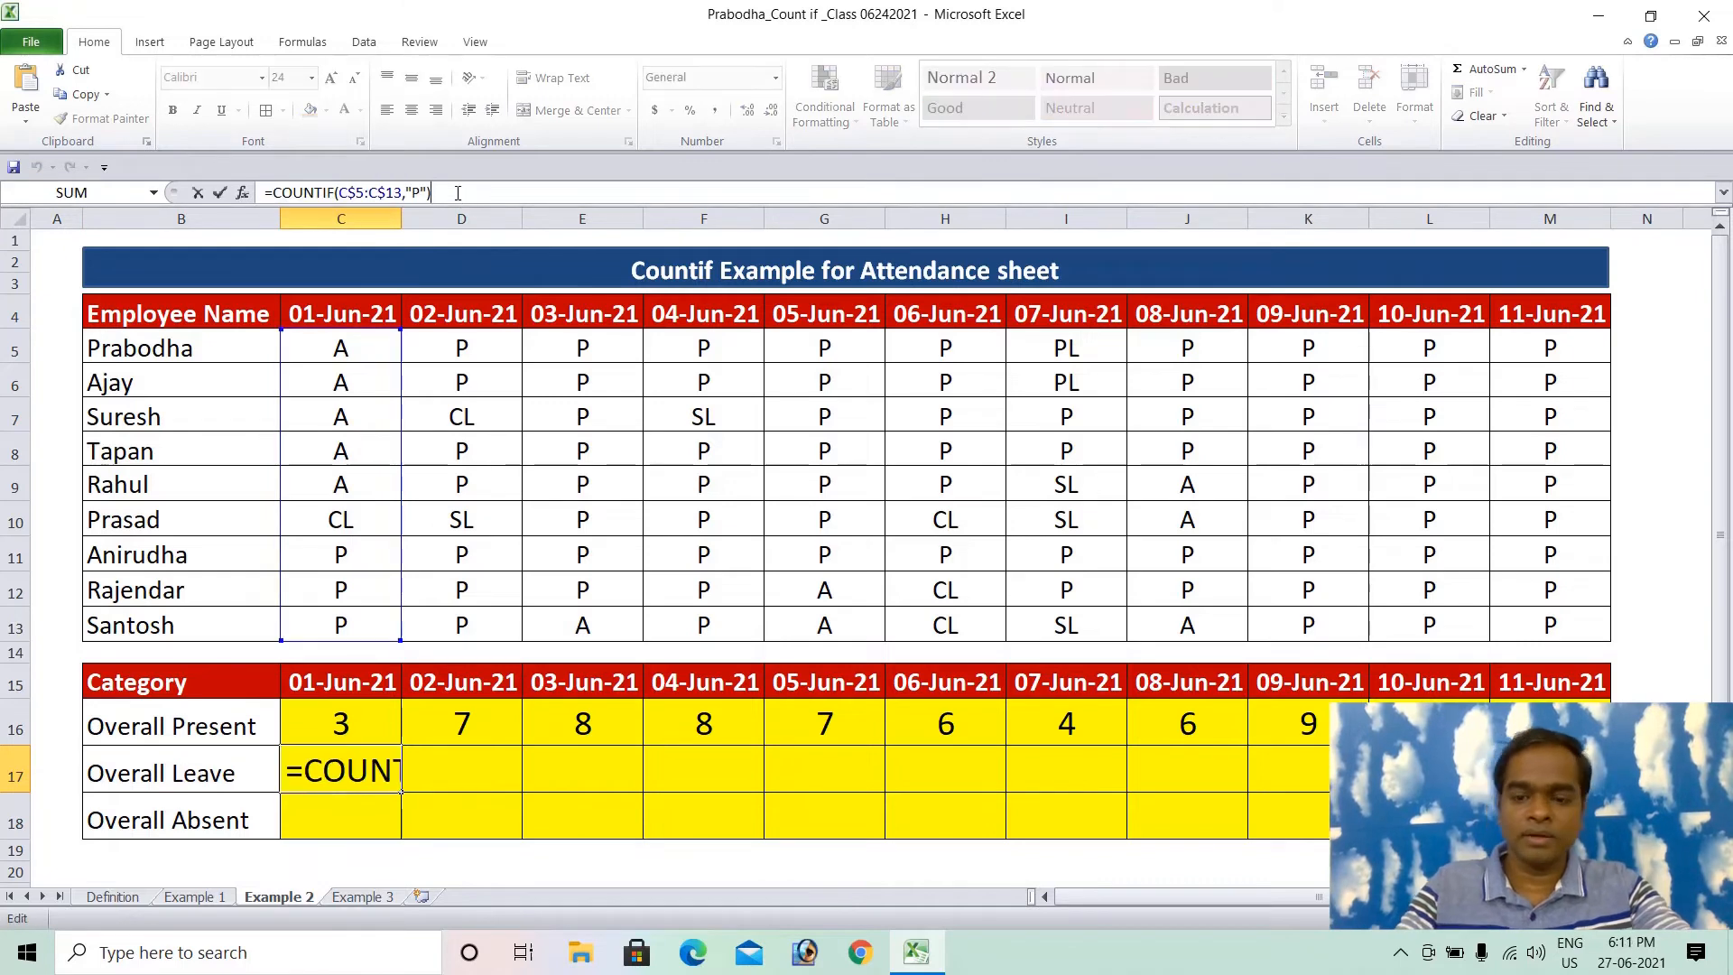
{"action": "type", "text": "+"}
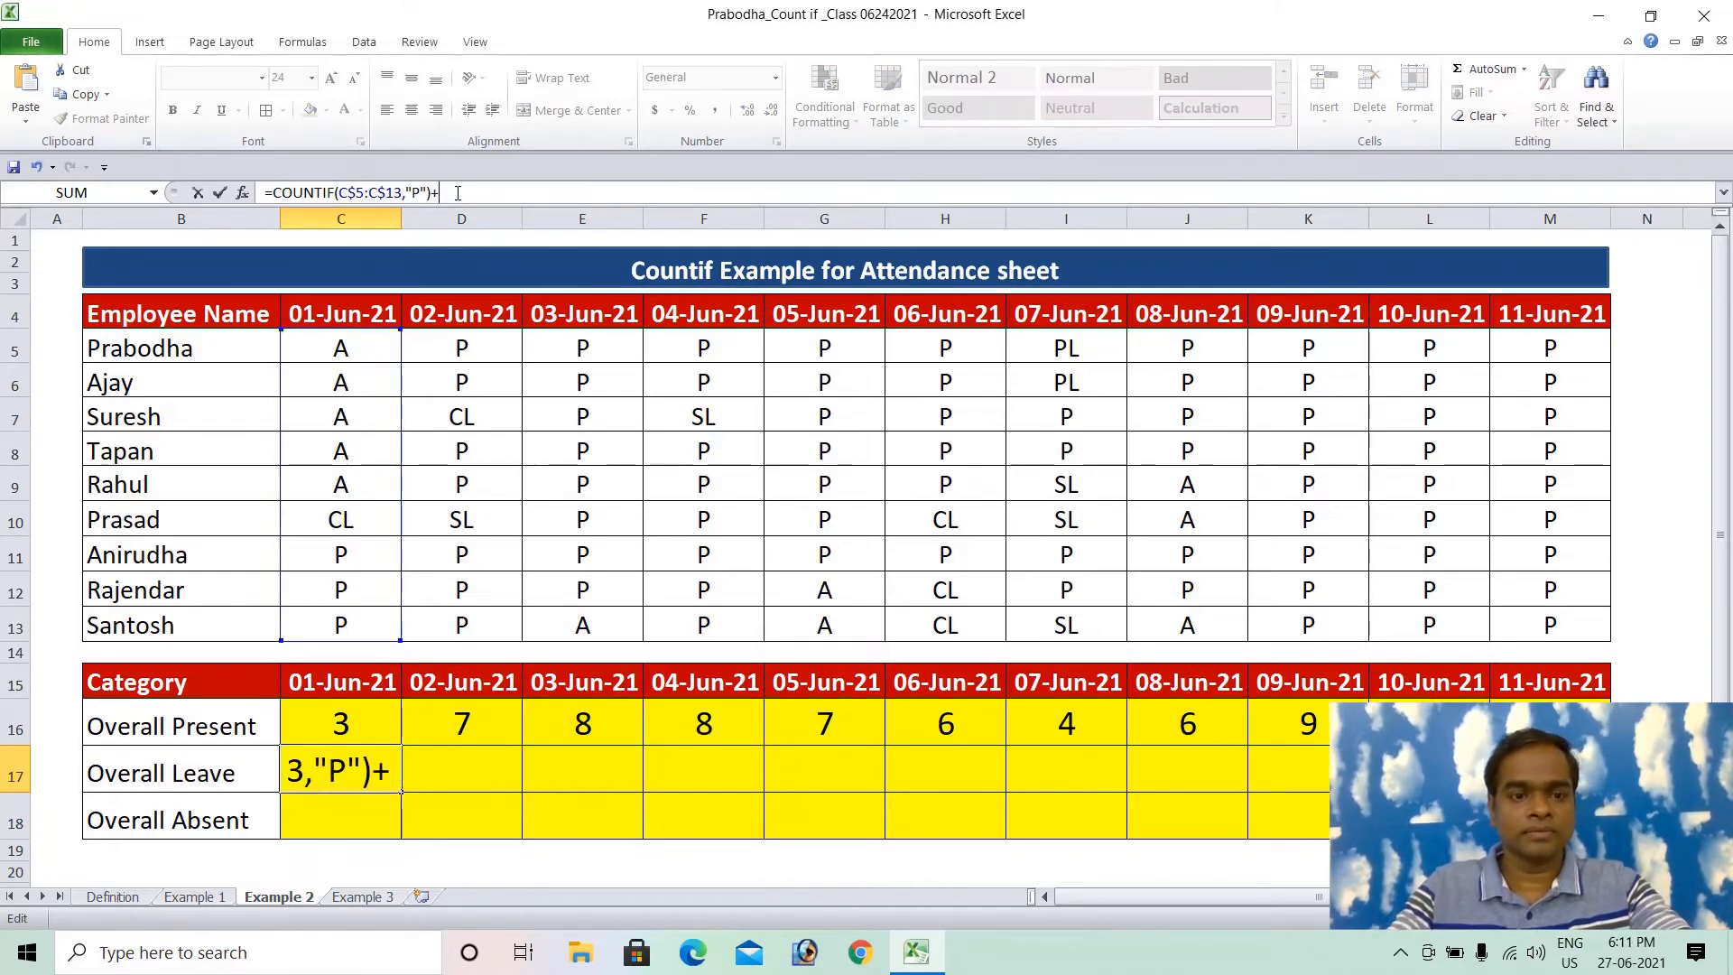
{"action": "key", "text": "Escape"}
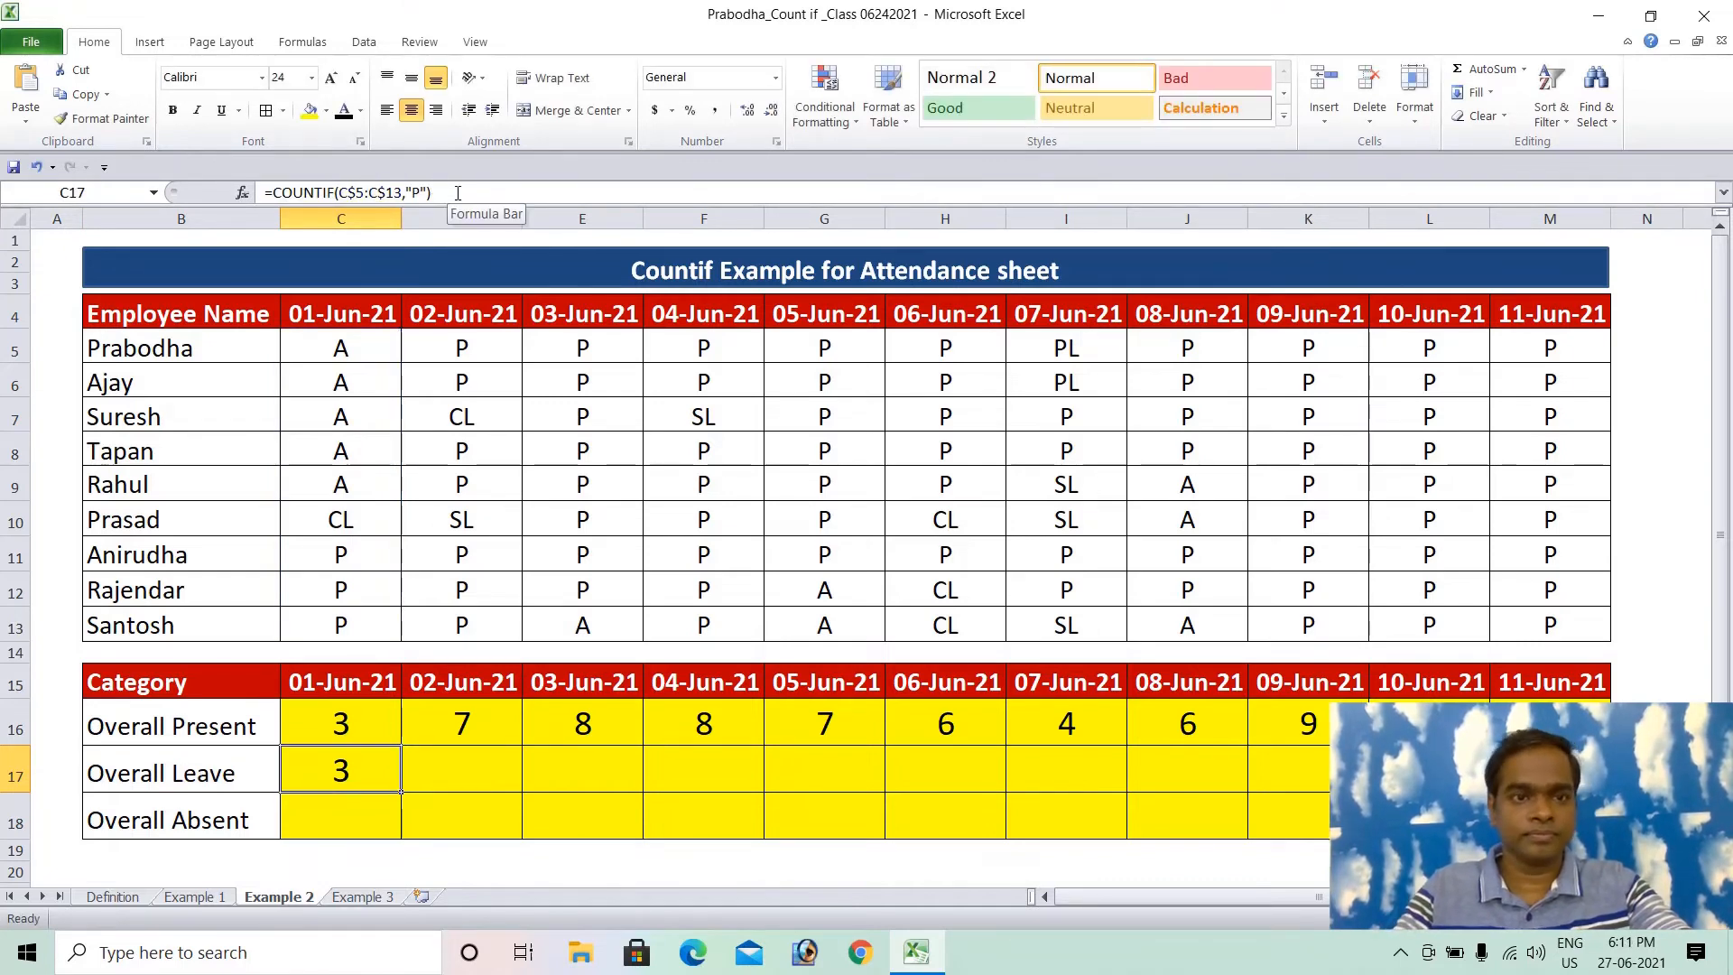
Append the copied COUNTIF to the C17 formula with a plus sign, removing the copy's extra equals sign
{"action": "left_click", "coordinate": [457, 193]}
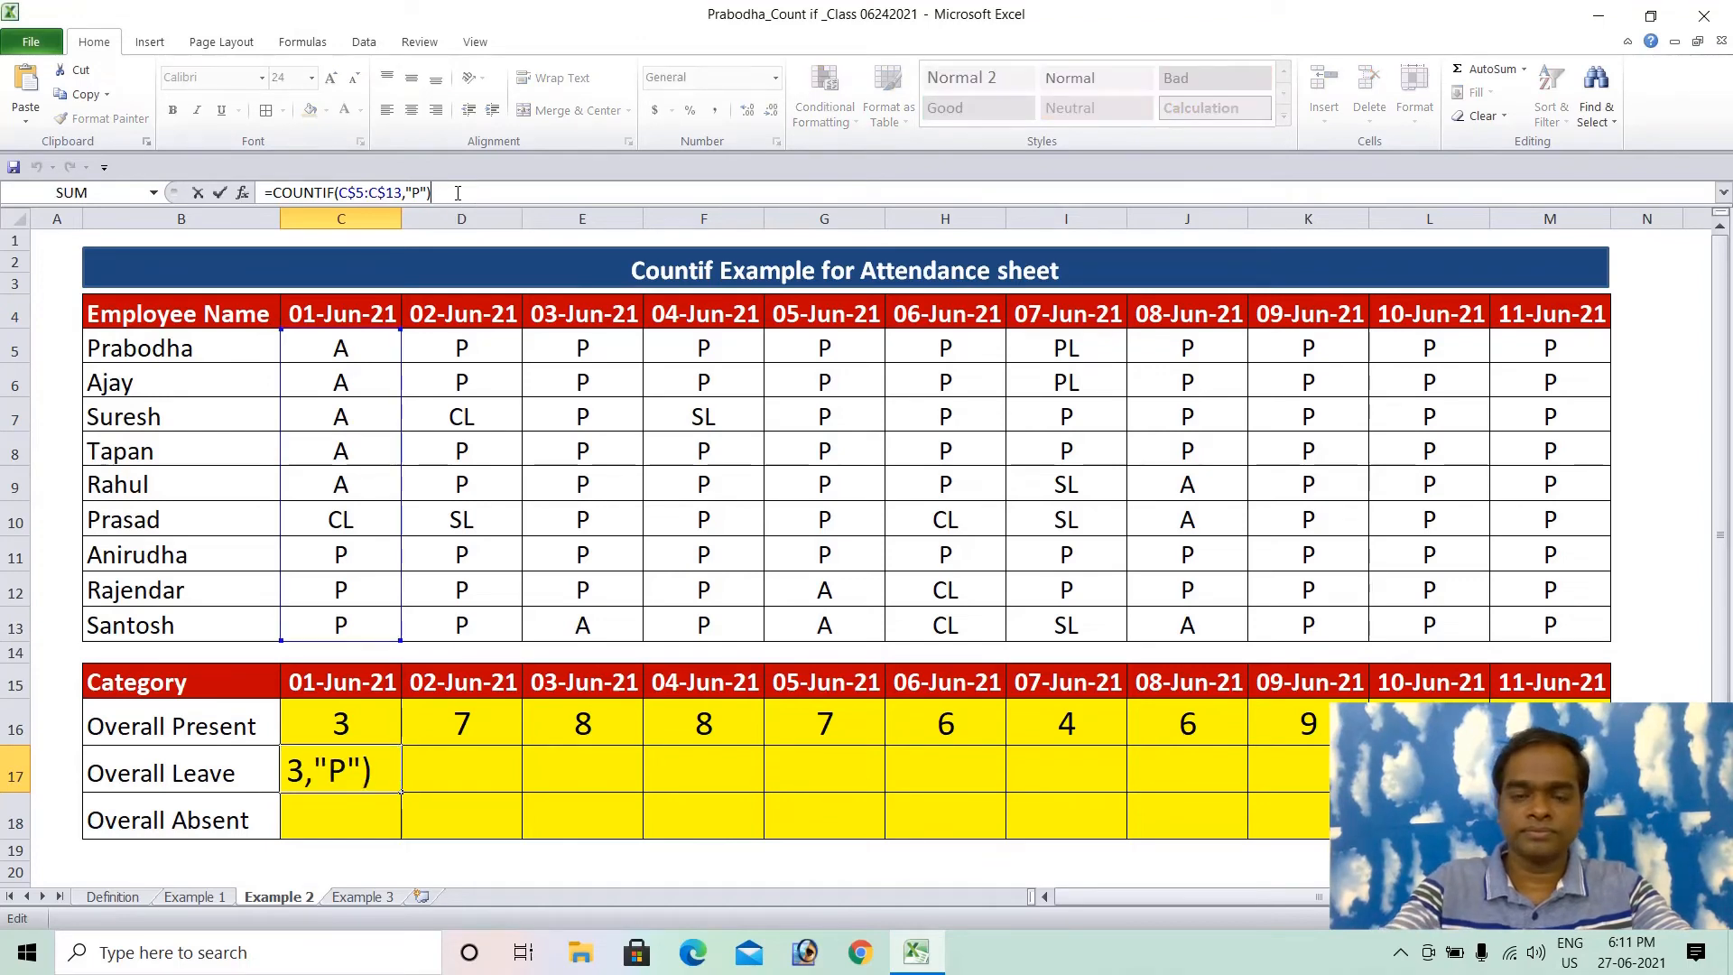
{"action": "type", "text": "+"}
{"action": "key", "text": "ctrl+v"}
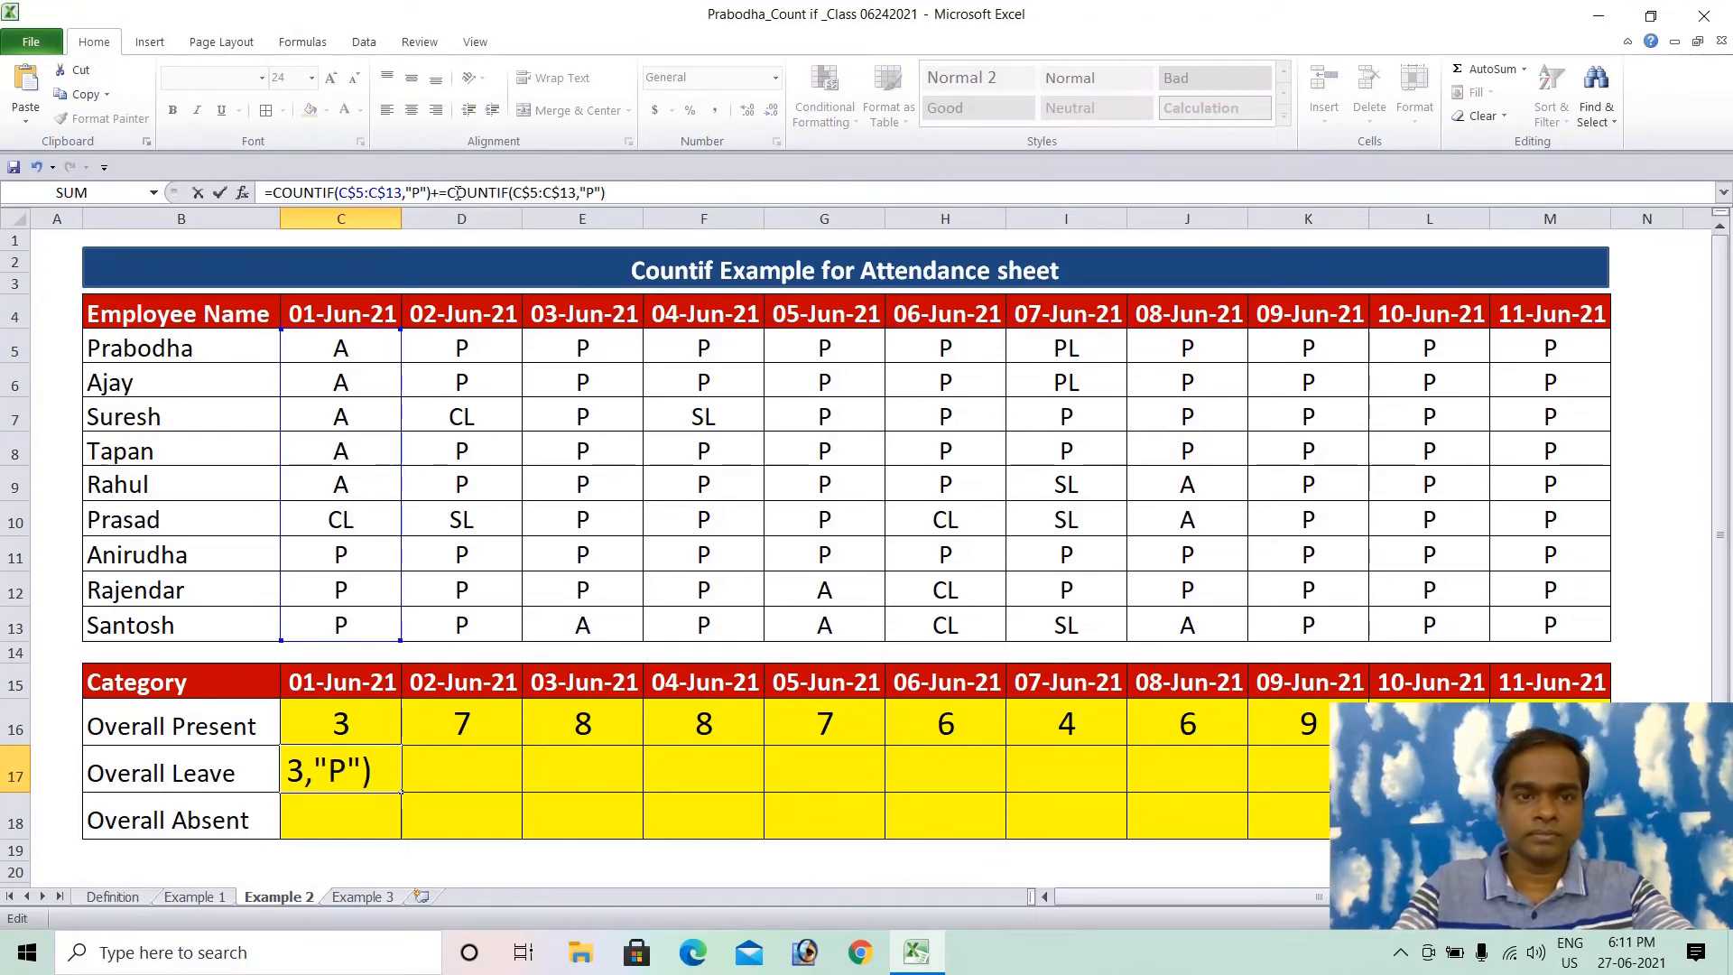
{"action": "left_click", "coordinate": [456, 193]}
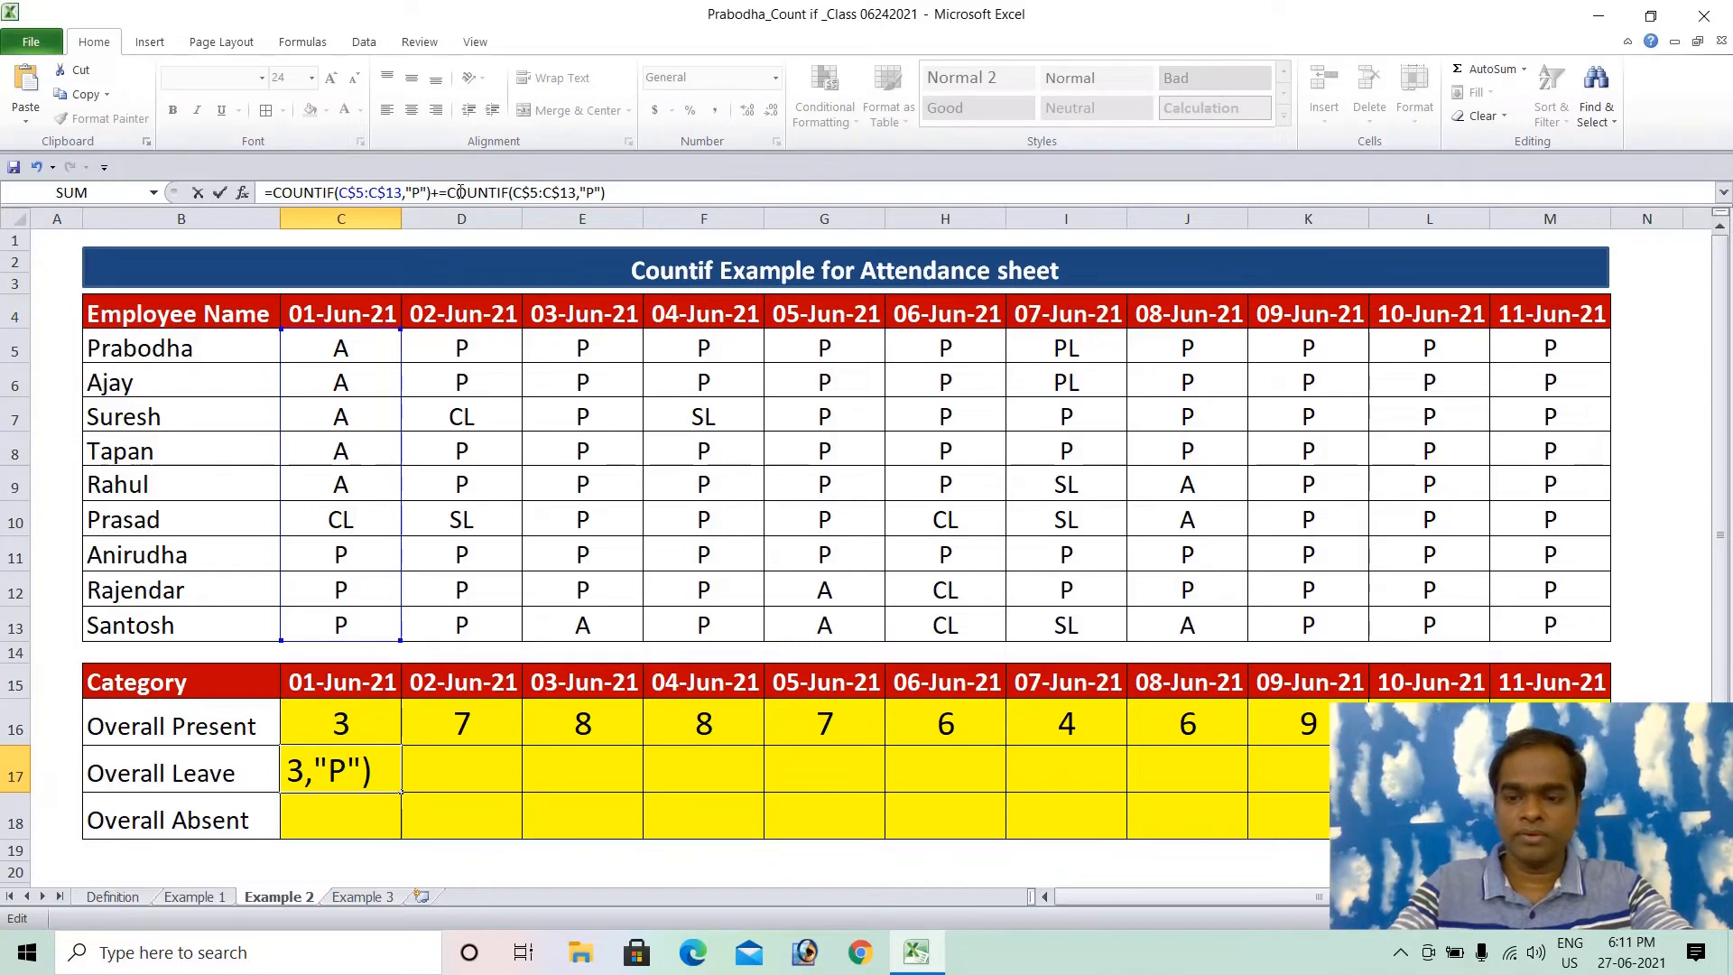
{"action": "key", "text": "BackSpace"}
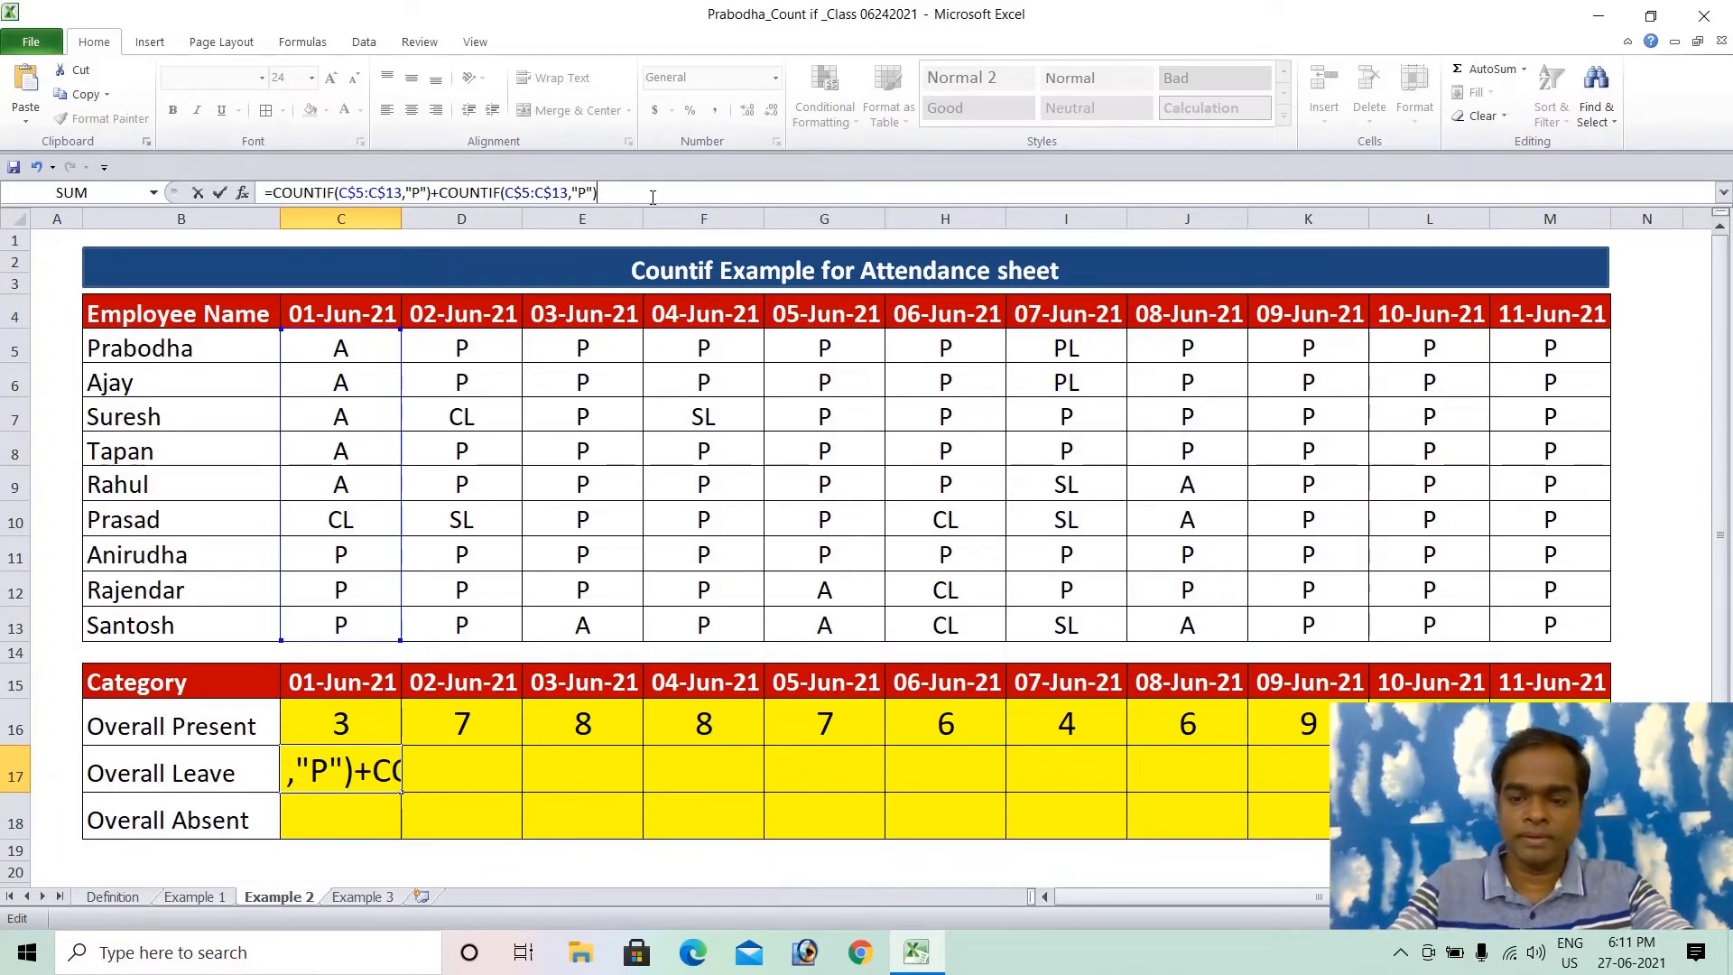
Add a third COUNTIF(C$5:C$13,"P") to the sum in C17 without an extra equals sign and commit the formula
{"action": "type", "text": "+"}
{"action": "type", "text": "=COUNTIF(C$5:C$13,\"P\")"}
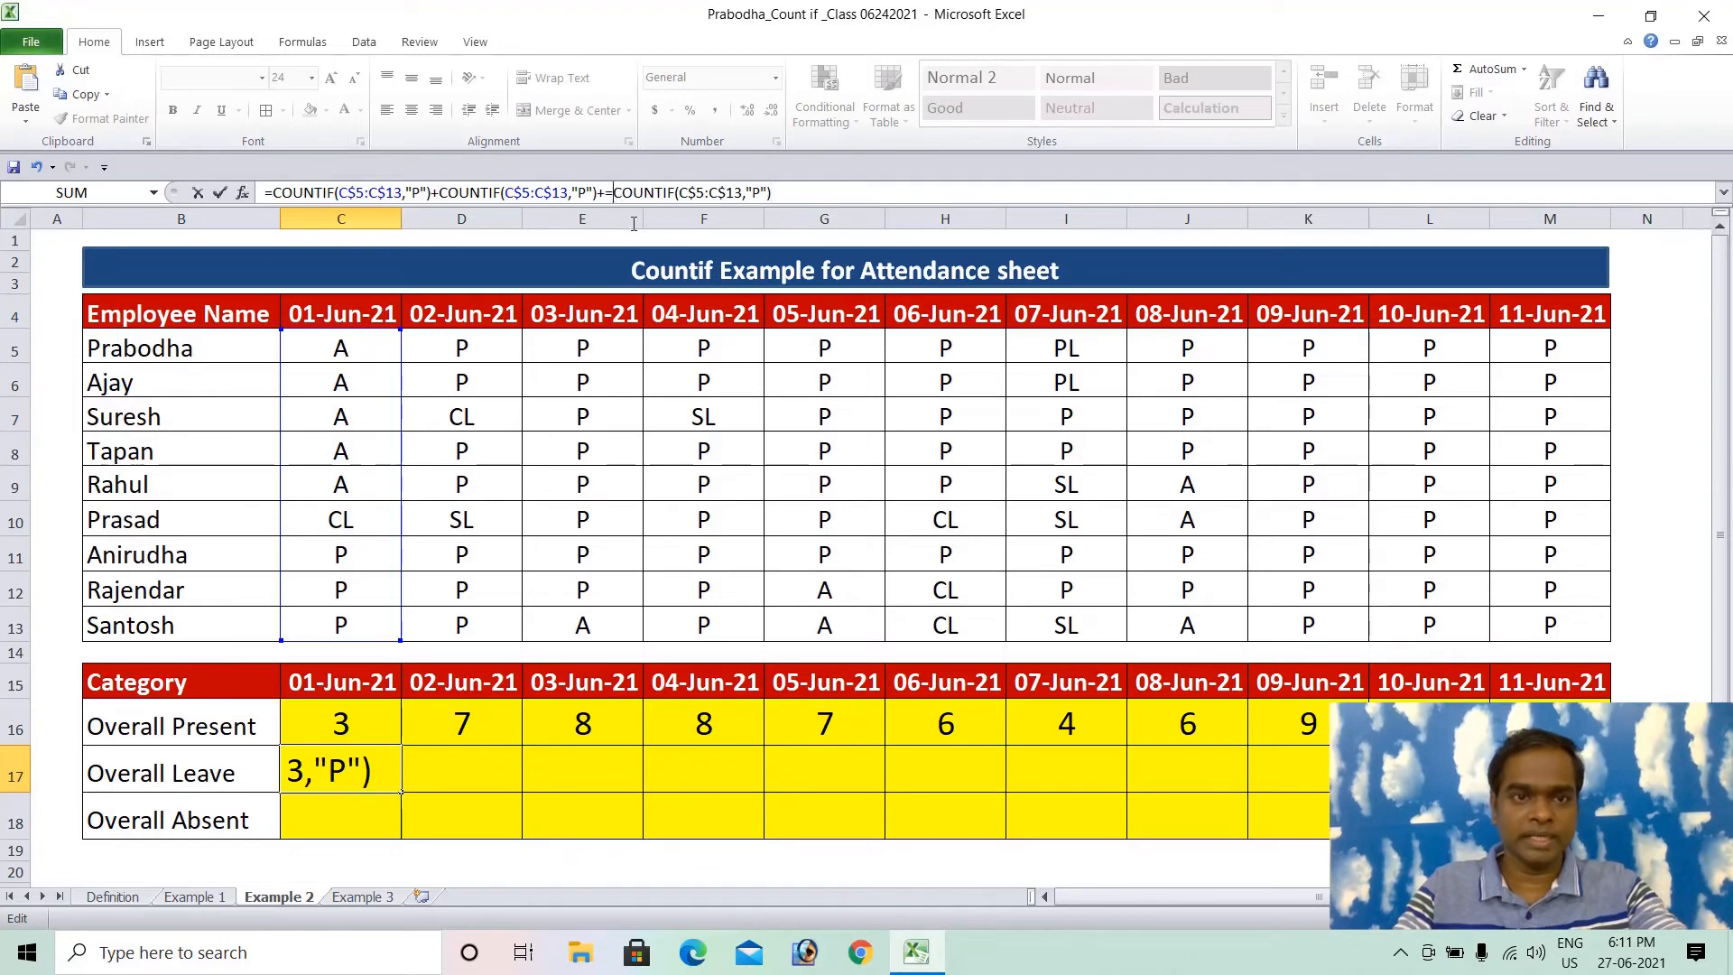
{"action": "key", "text": "BackSpace"}
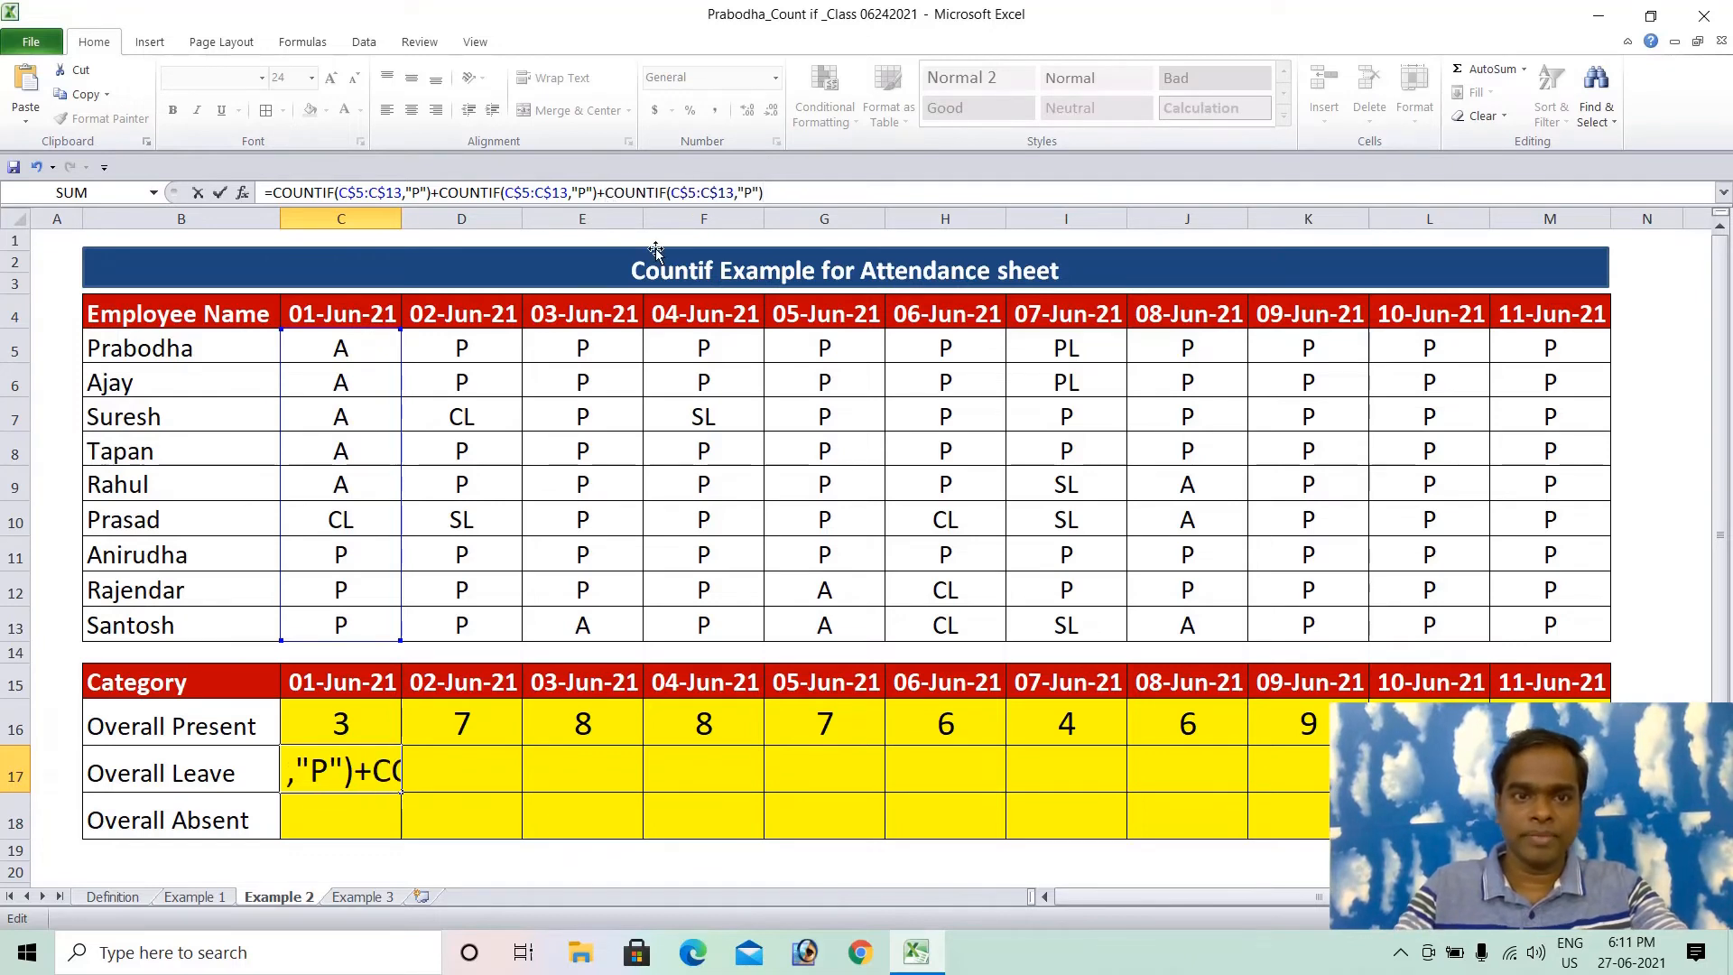
{"action": "key", "text": "Return"}
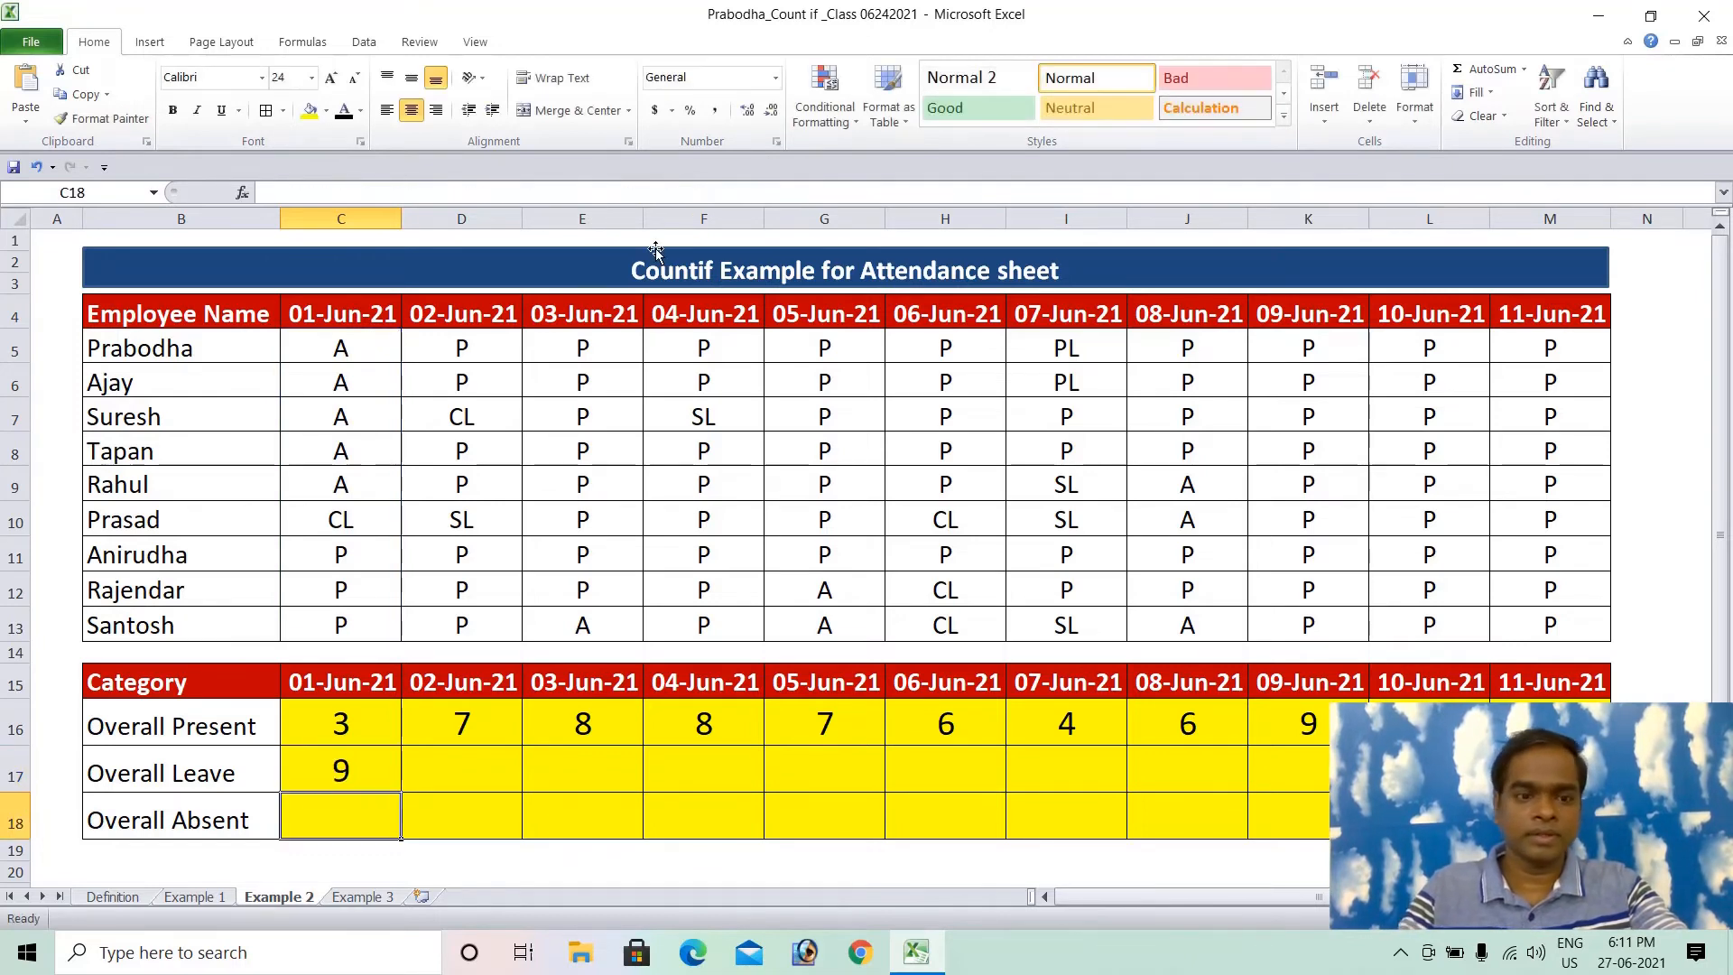
Change the criteria of the three COUNTIFs in C17 to "PL", "CL" and "SL" in that order
{"action": "left_click", "coordinate": [374, 765]}
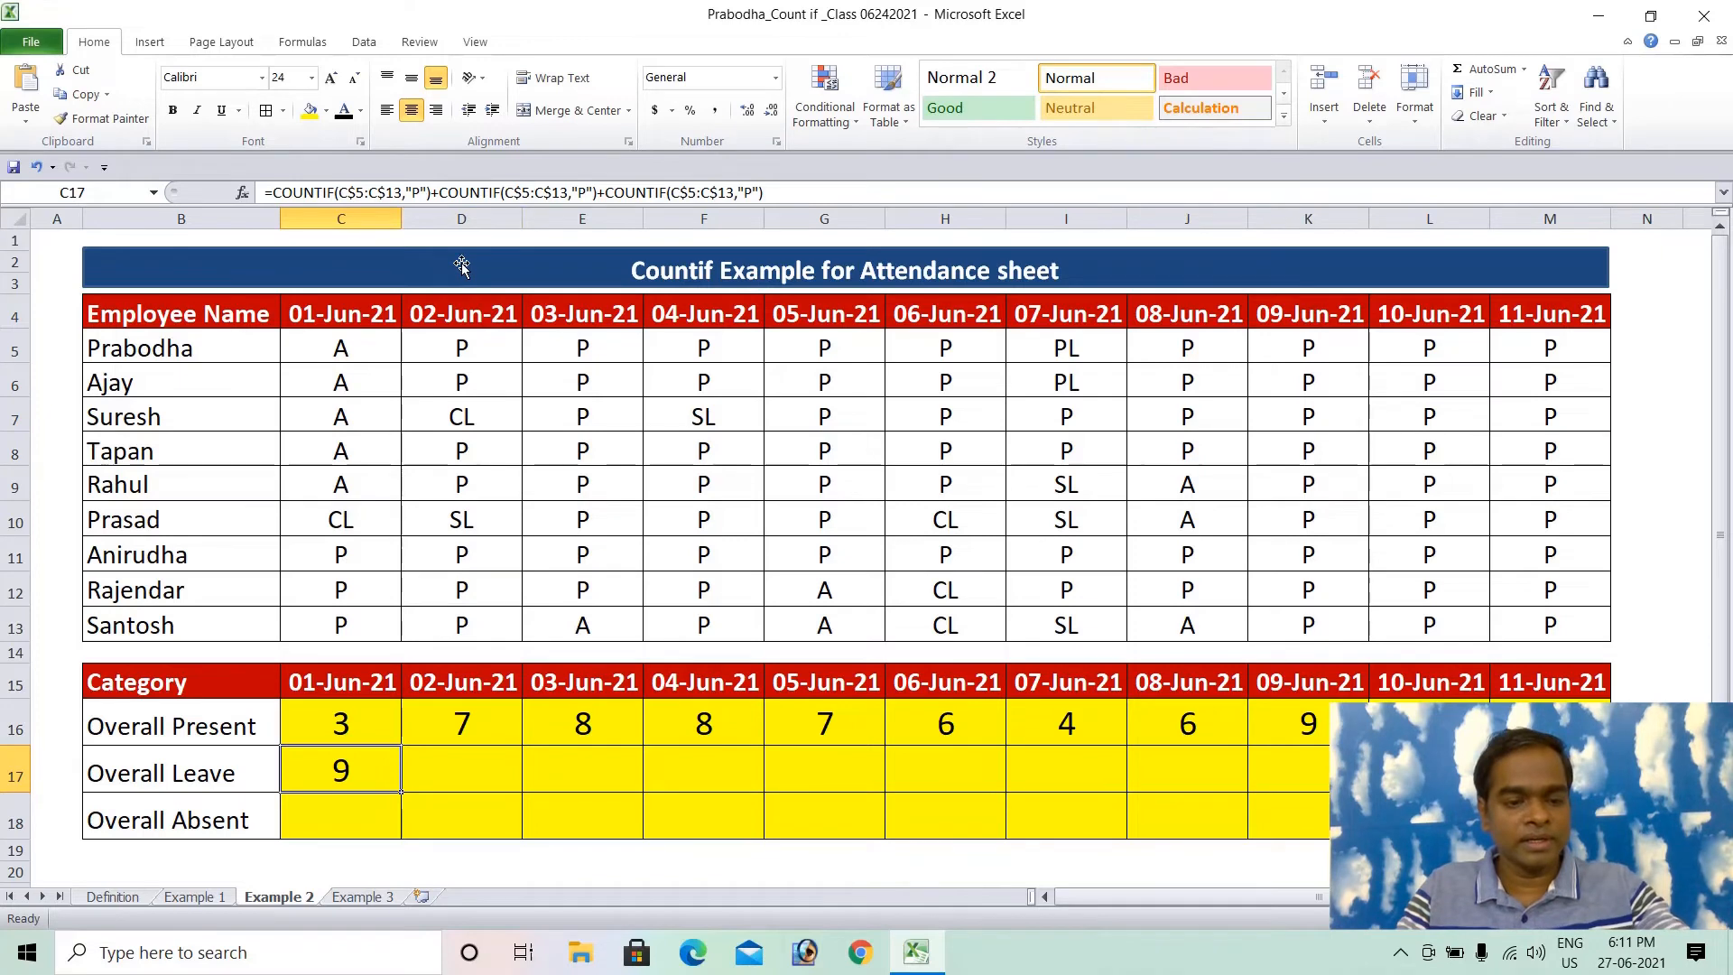
{"action": "key", "text": "F2"}
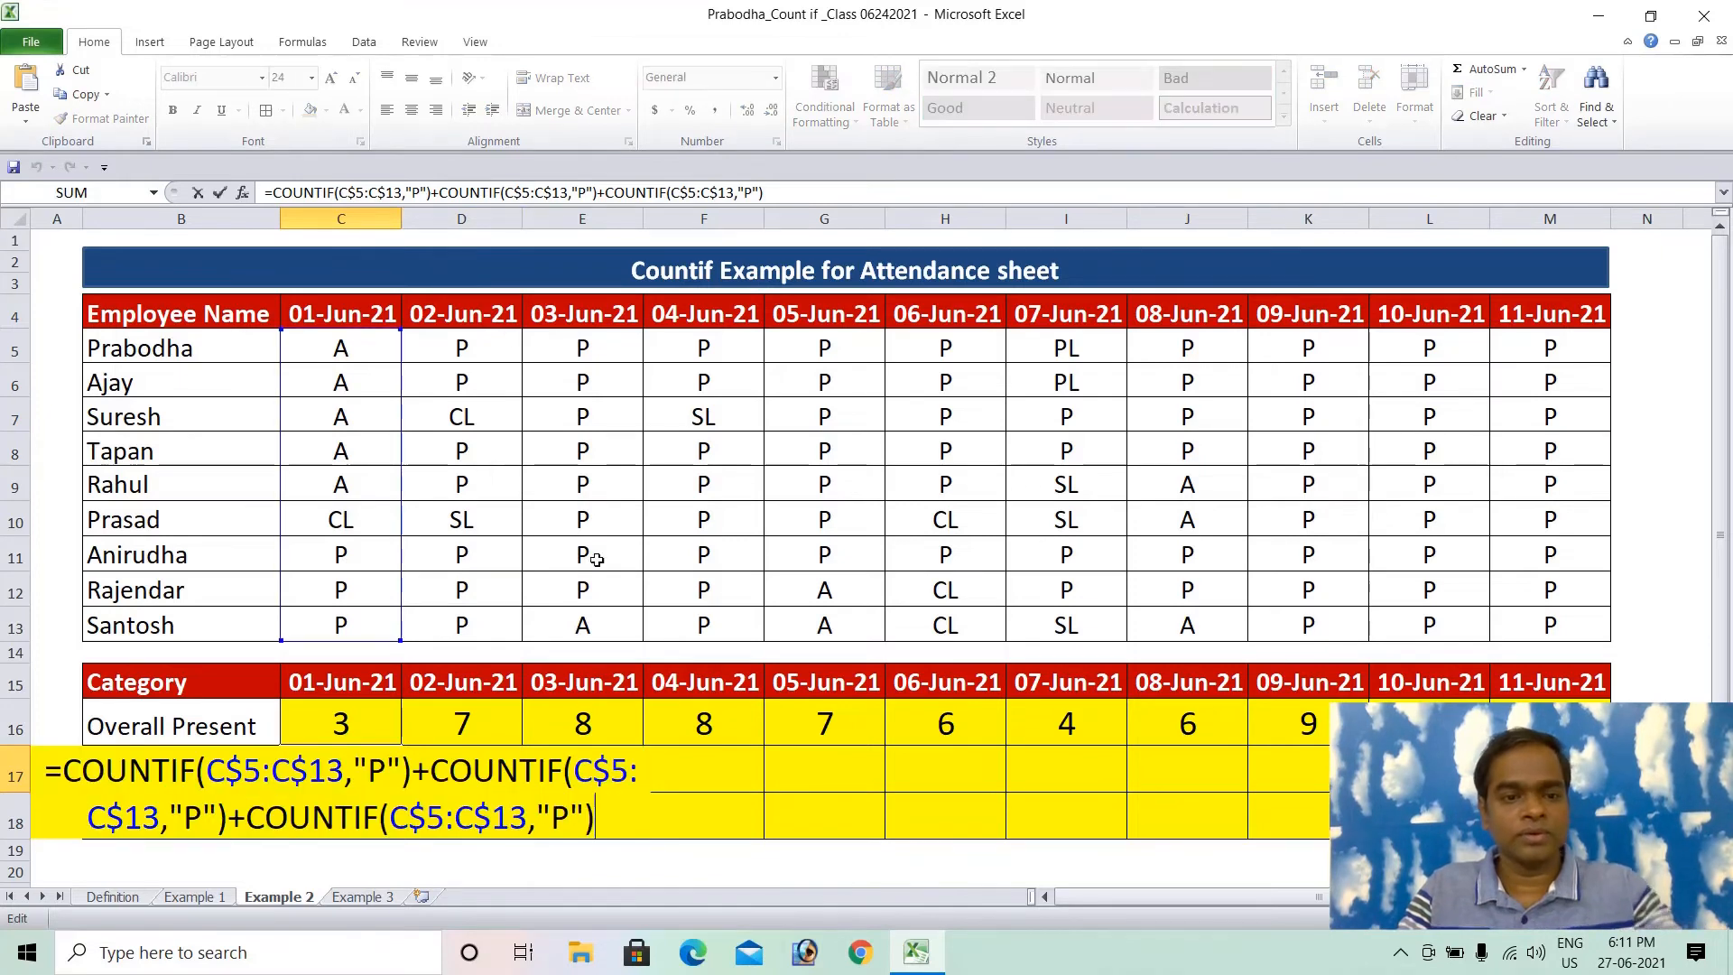
{"action": "left_click", "coordinate": [380, 774]}
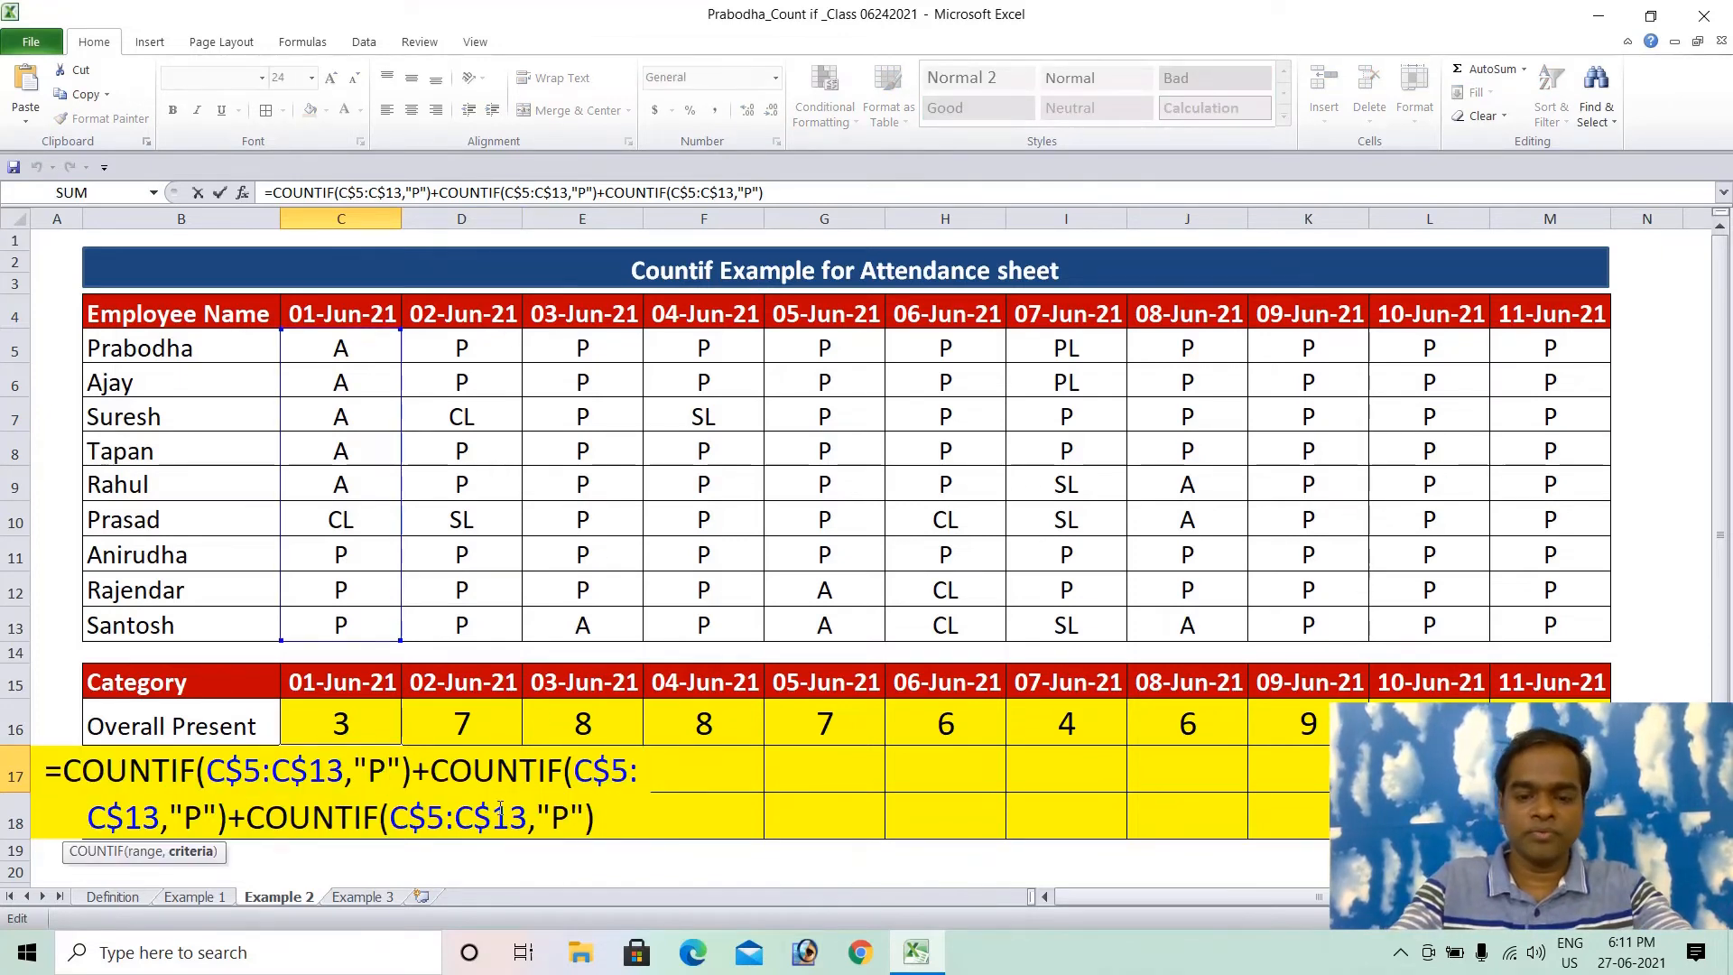
{"action": "type", "text": "L"}
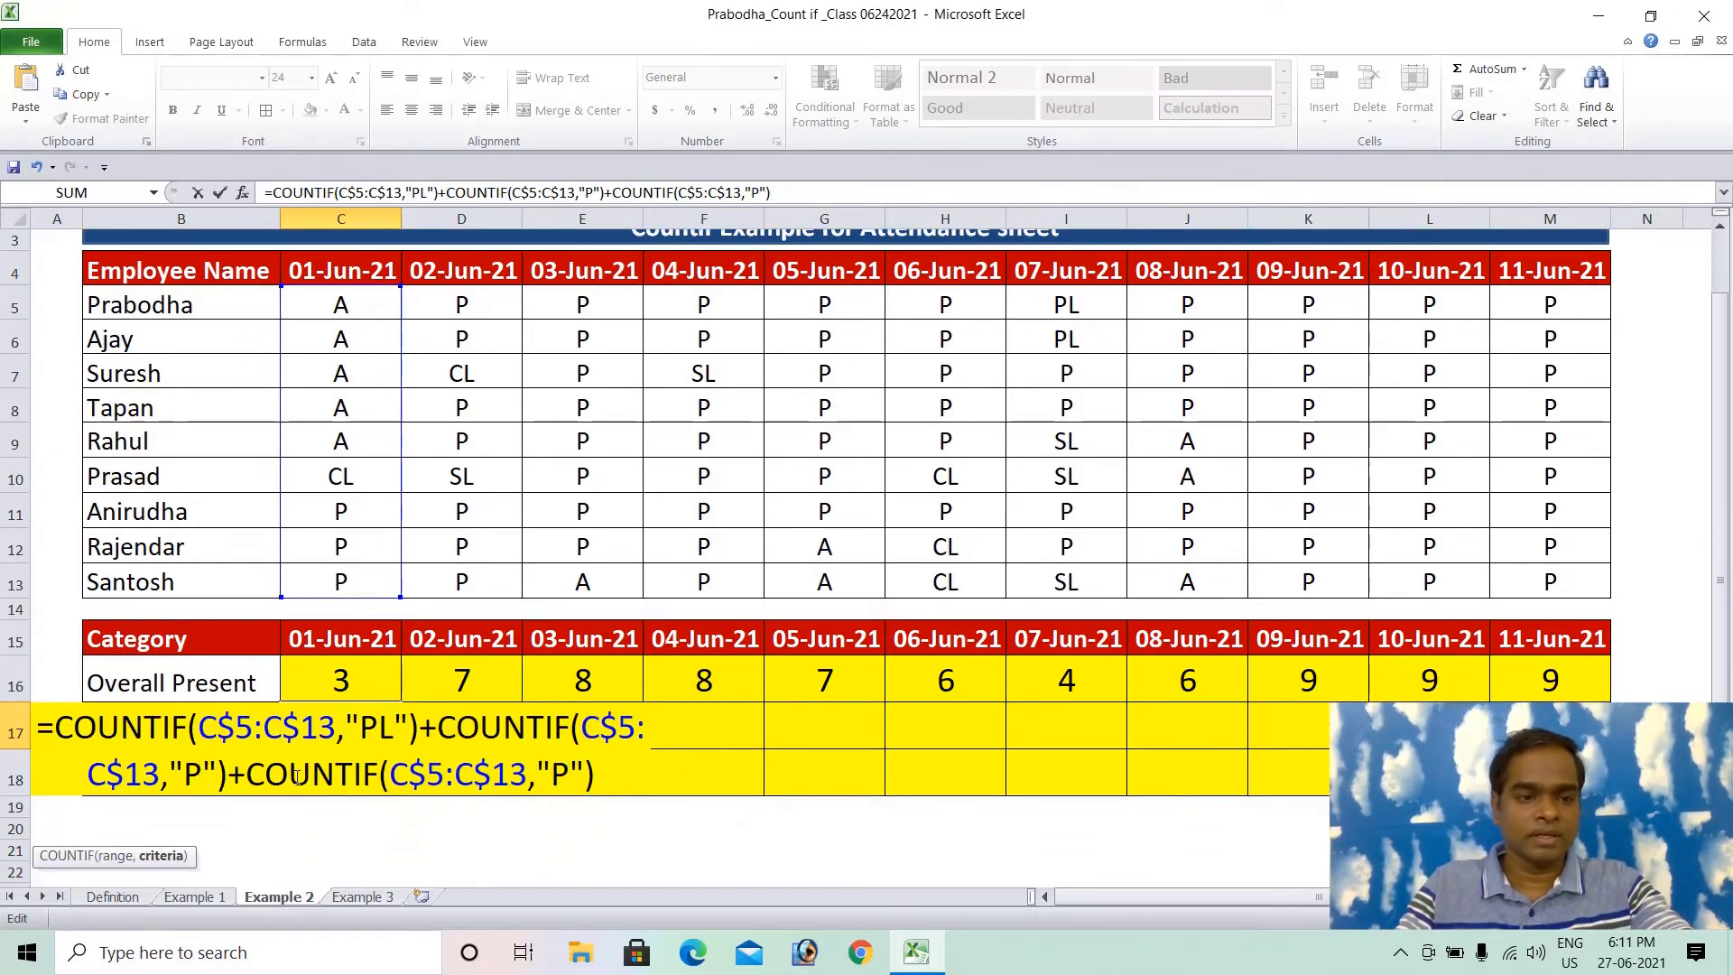
{"action": "double_click", "coordinate": [193, 771]}
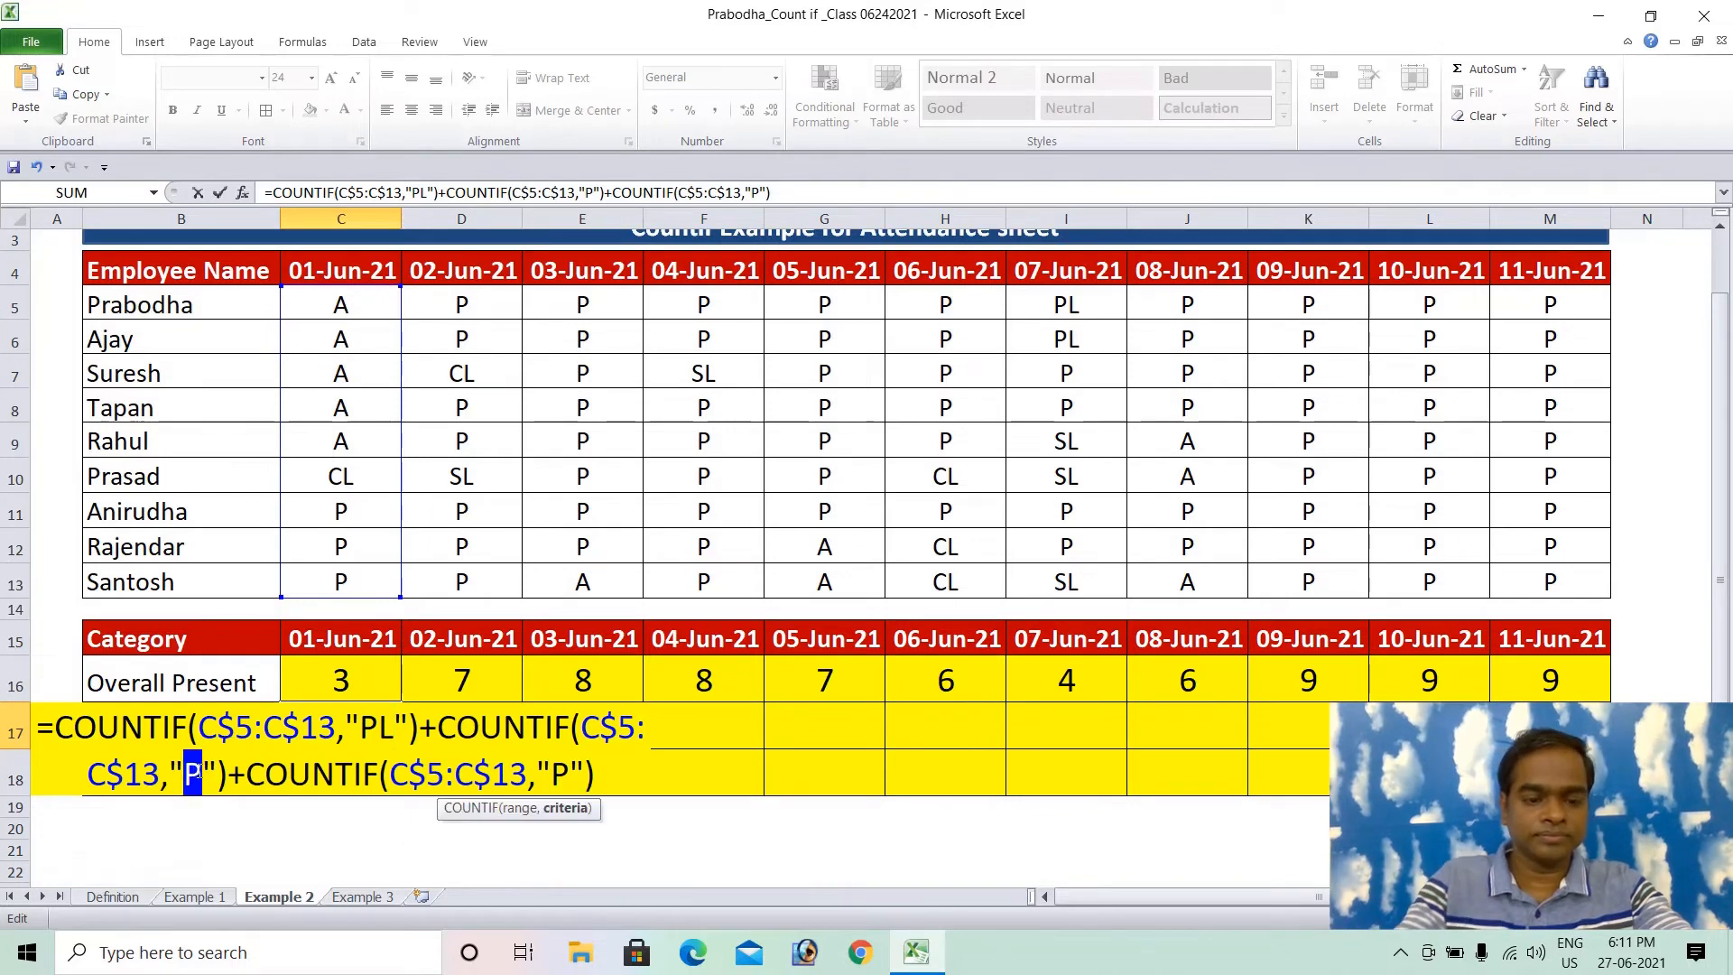
{"action": "type", "text": "CL"}
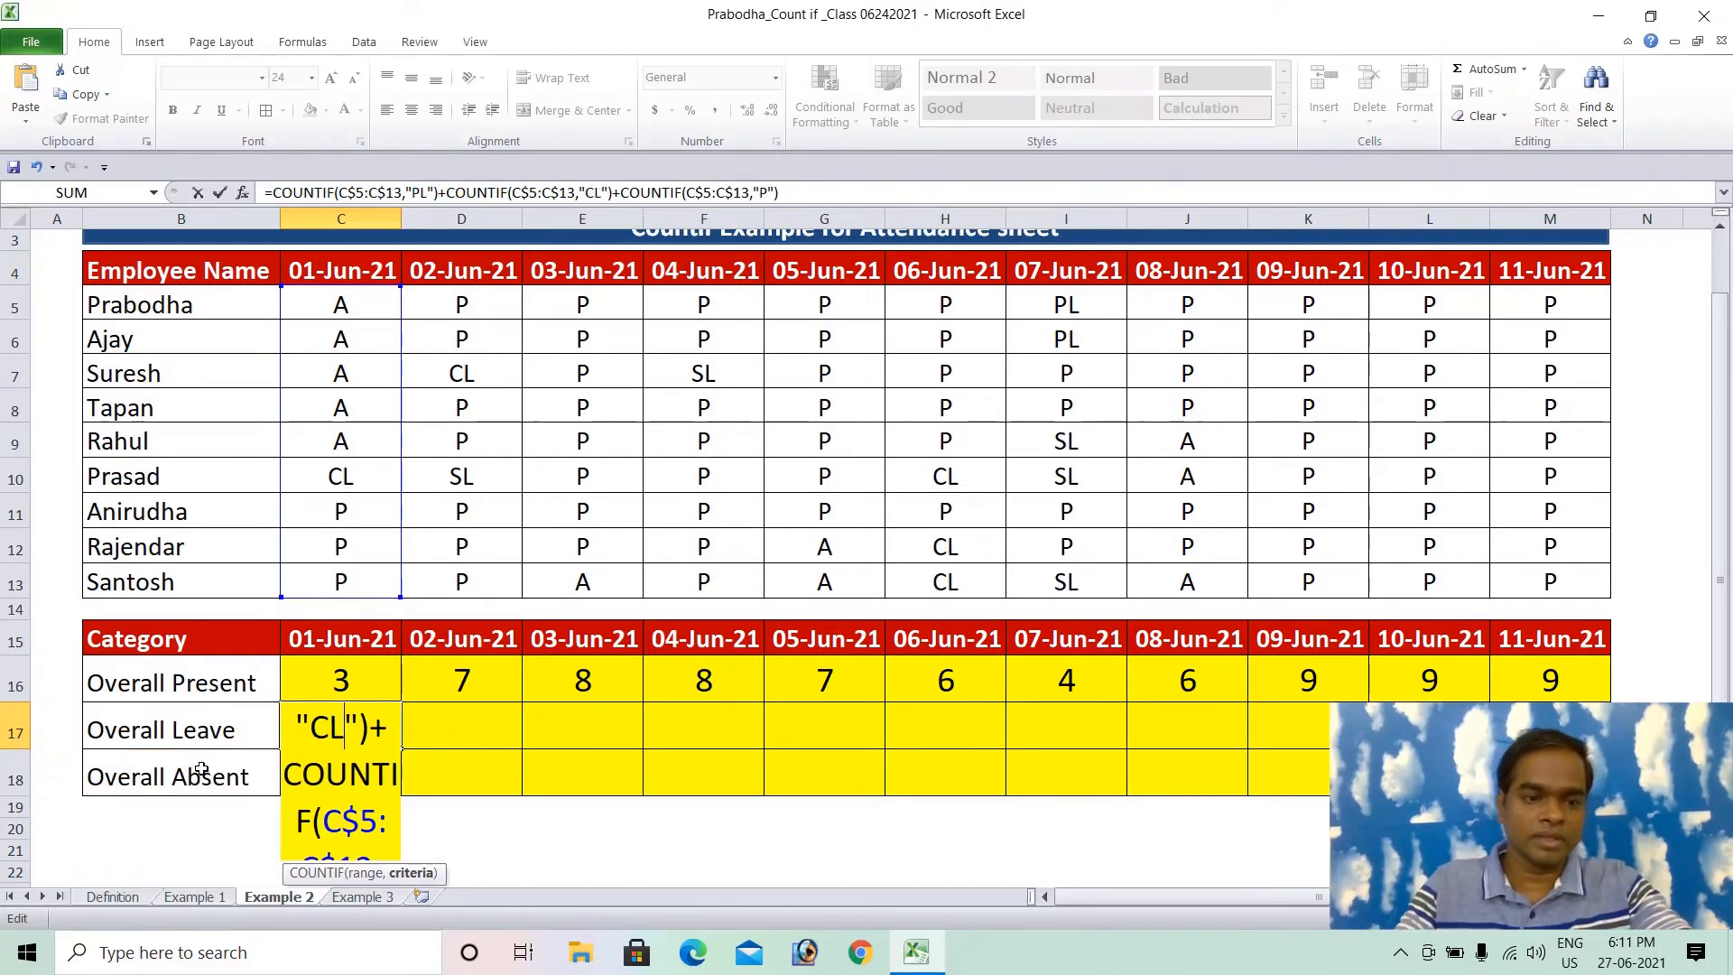
{"action": "scroll", "coordinate": [198, 770], "scroll_direction": "down", "scroll_amount": 1}
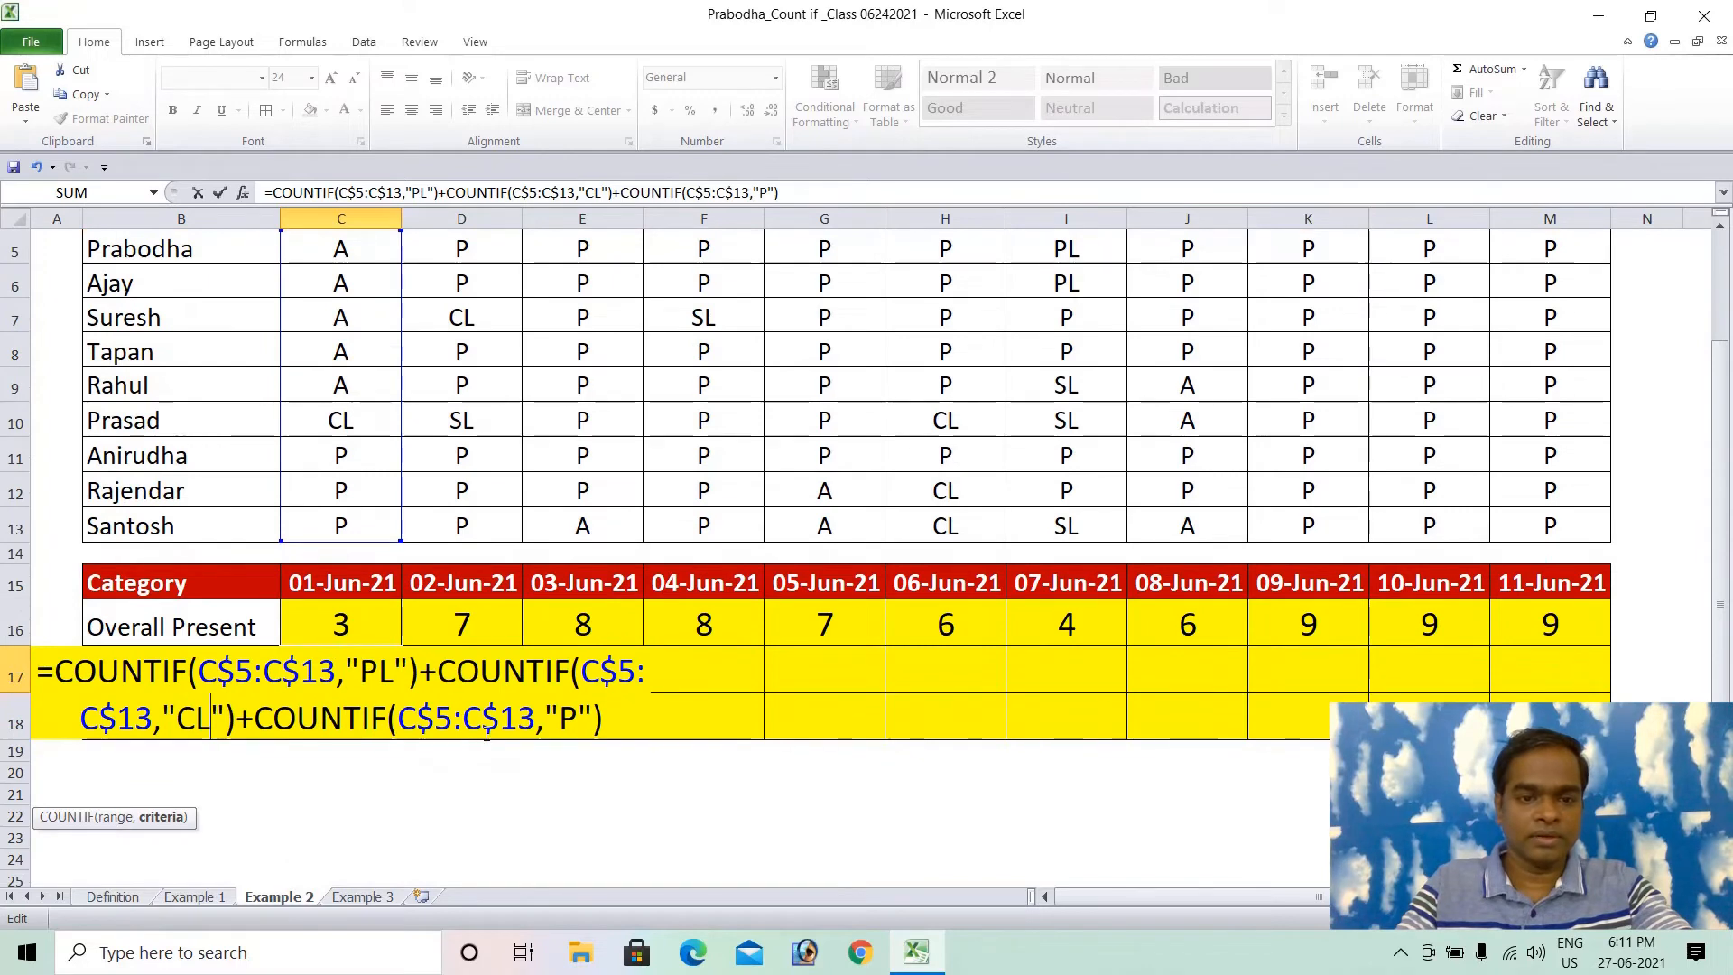
{"action": "double_click", "coordinate": [574, 720]}
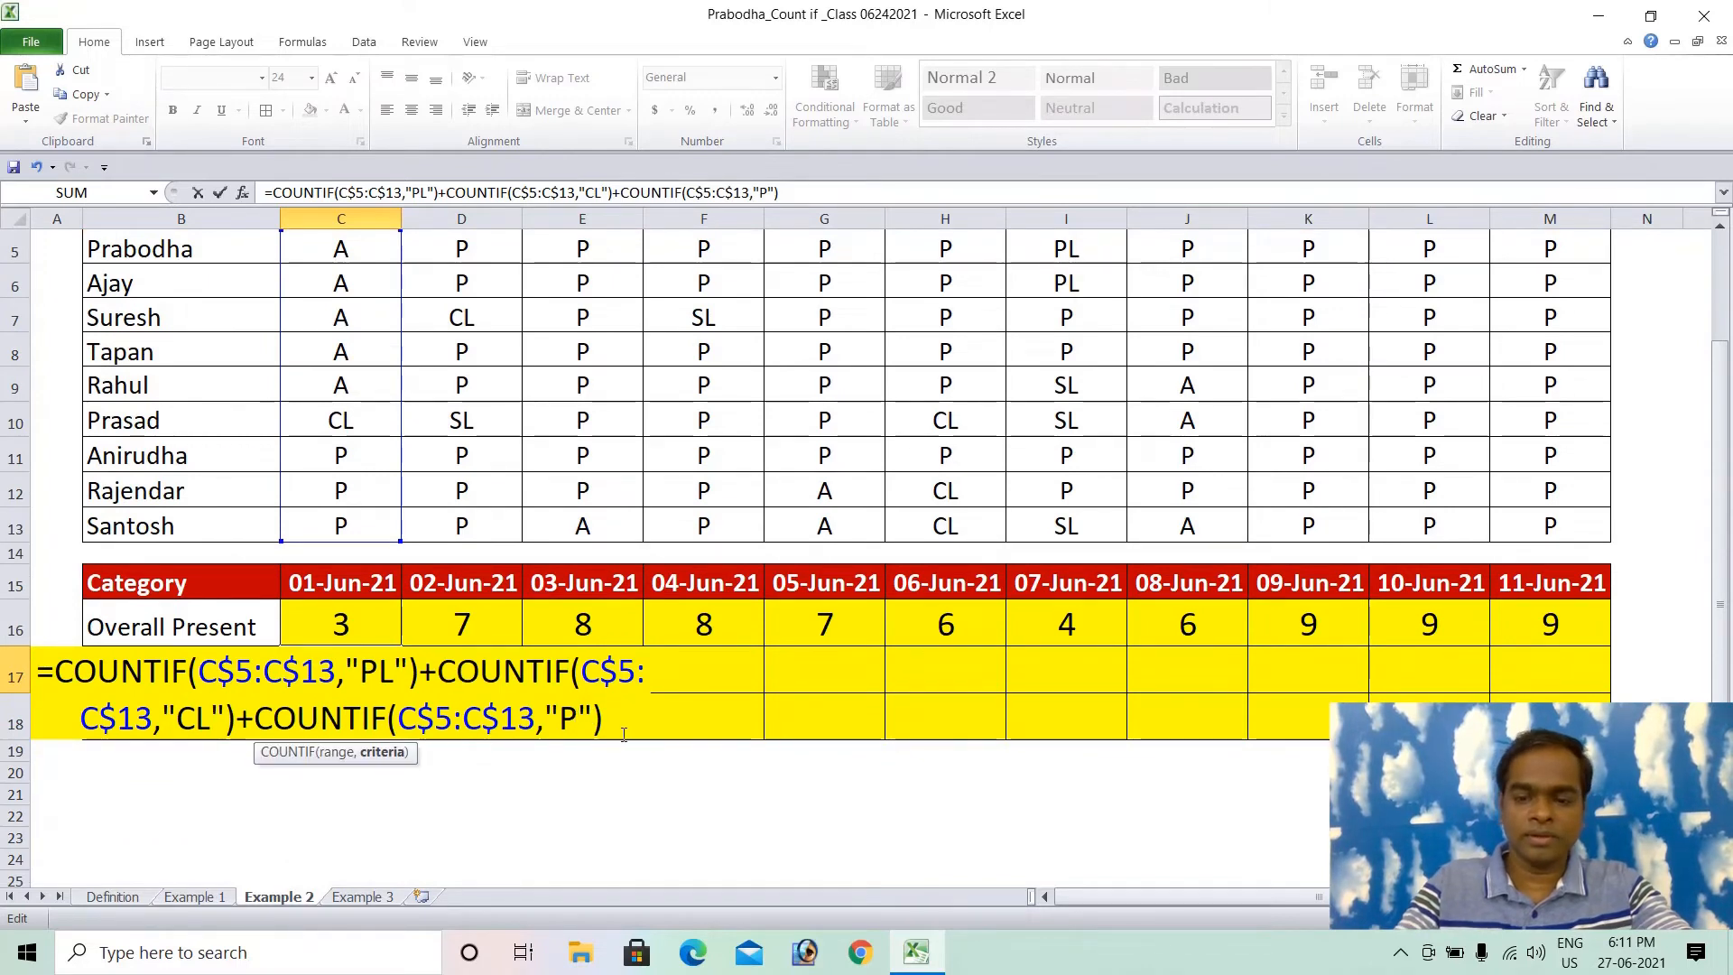
{"action": "key", "text": "BackSpace"}
{"action": "type", "text": "SL"}
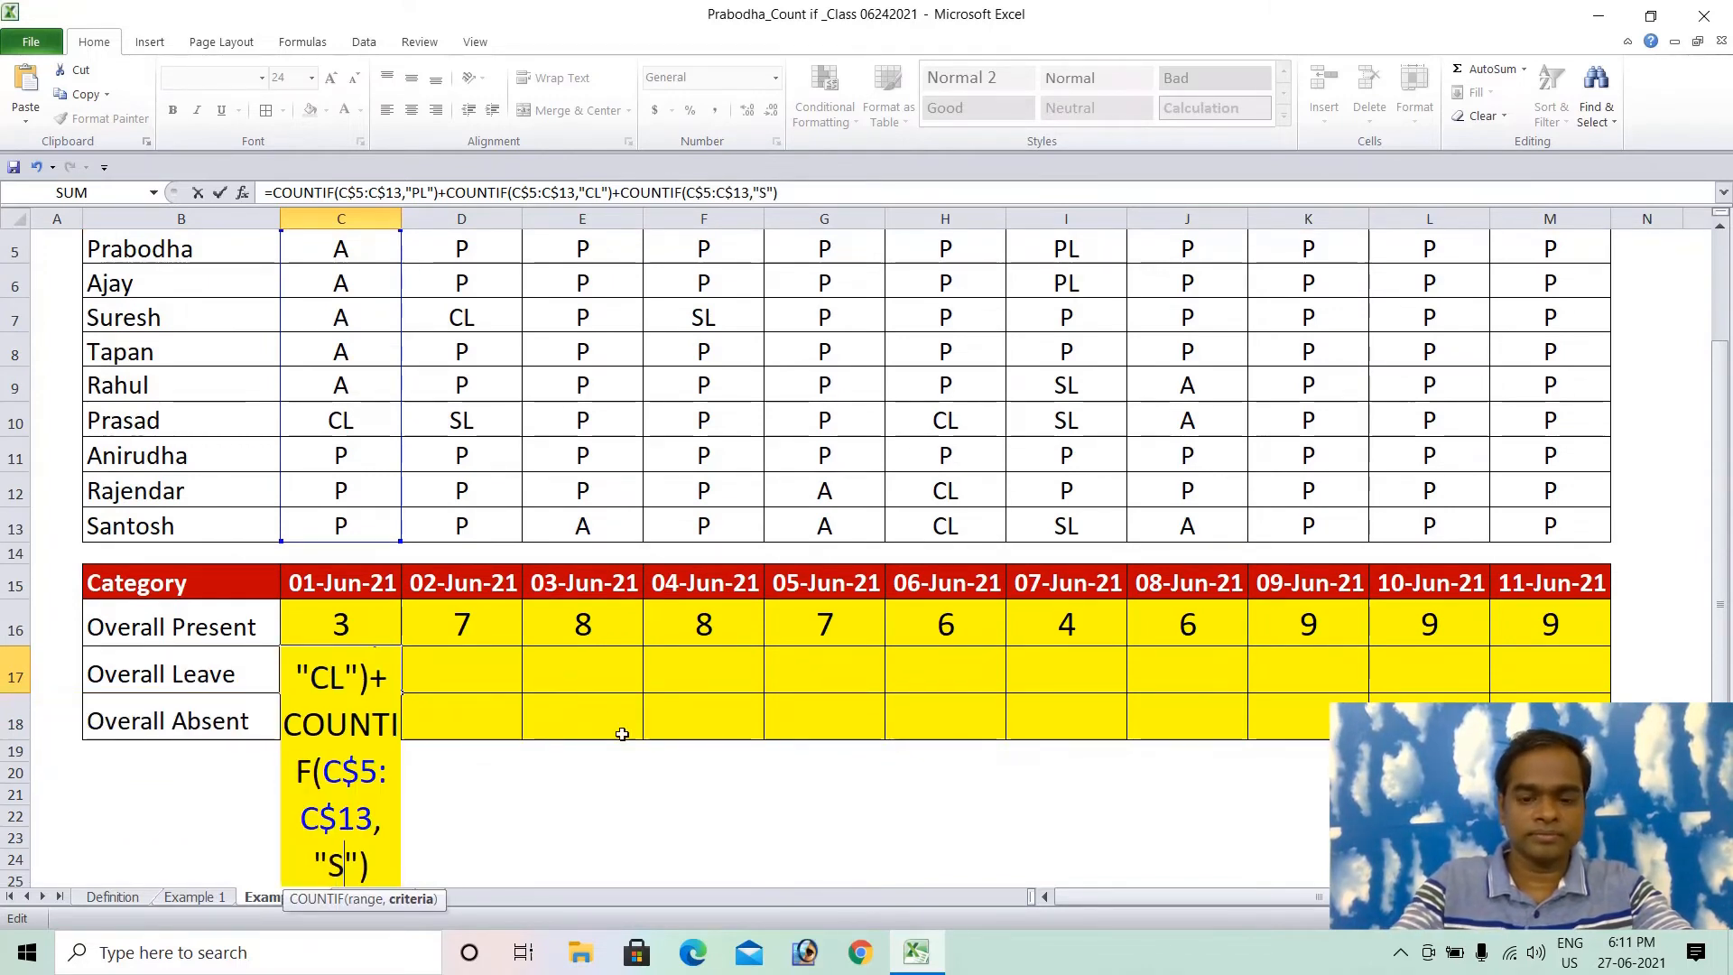
{"action": "key", "text": "ctrl+Return"}
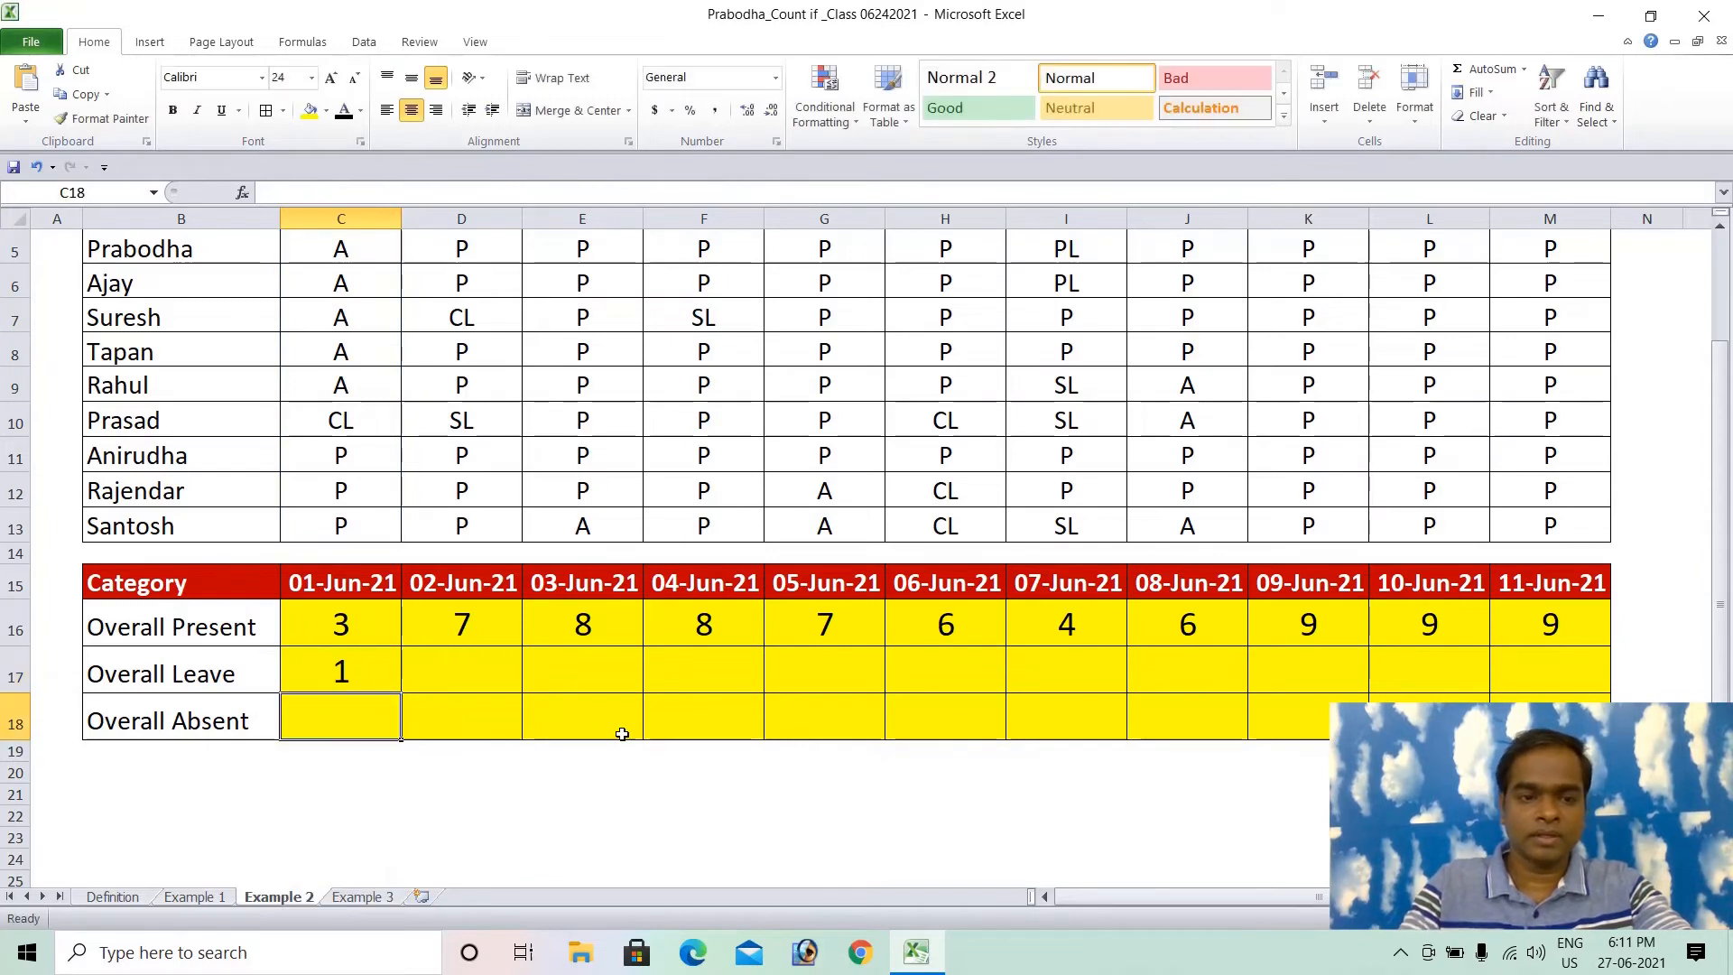
Set the 01-Jun-21 attendance entry in C8 to PL
{"action": "scroll", "coordinate": [622, 734], "scroll_direction": "up", "scroll_amount": 1}
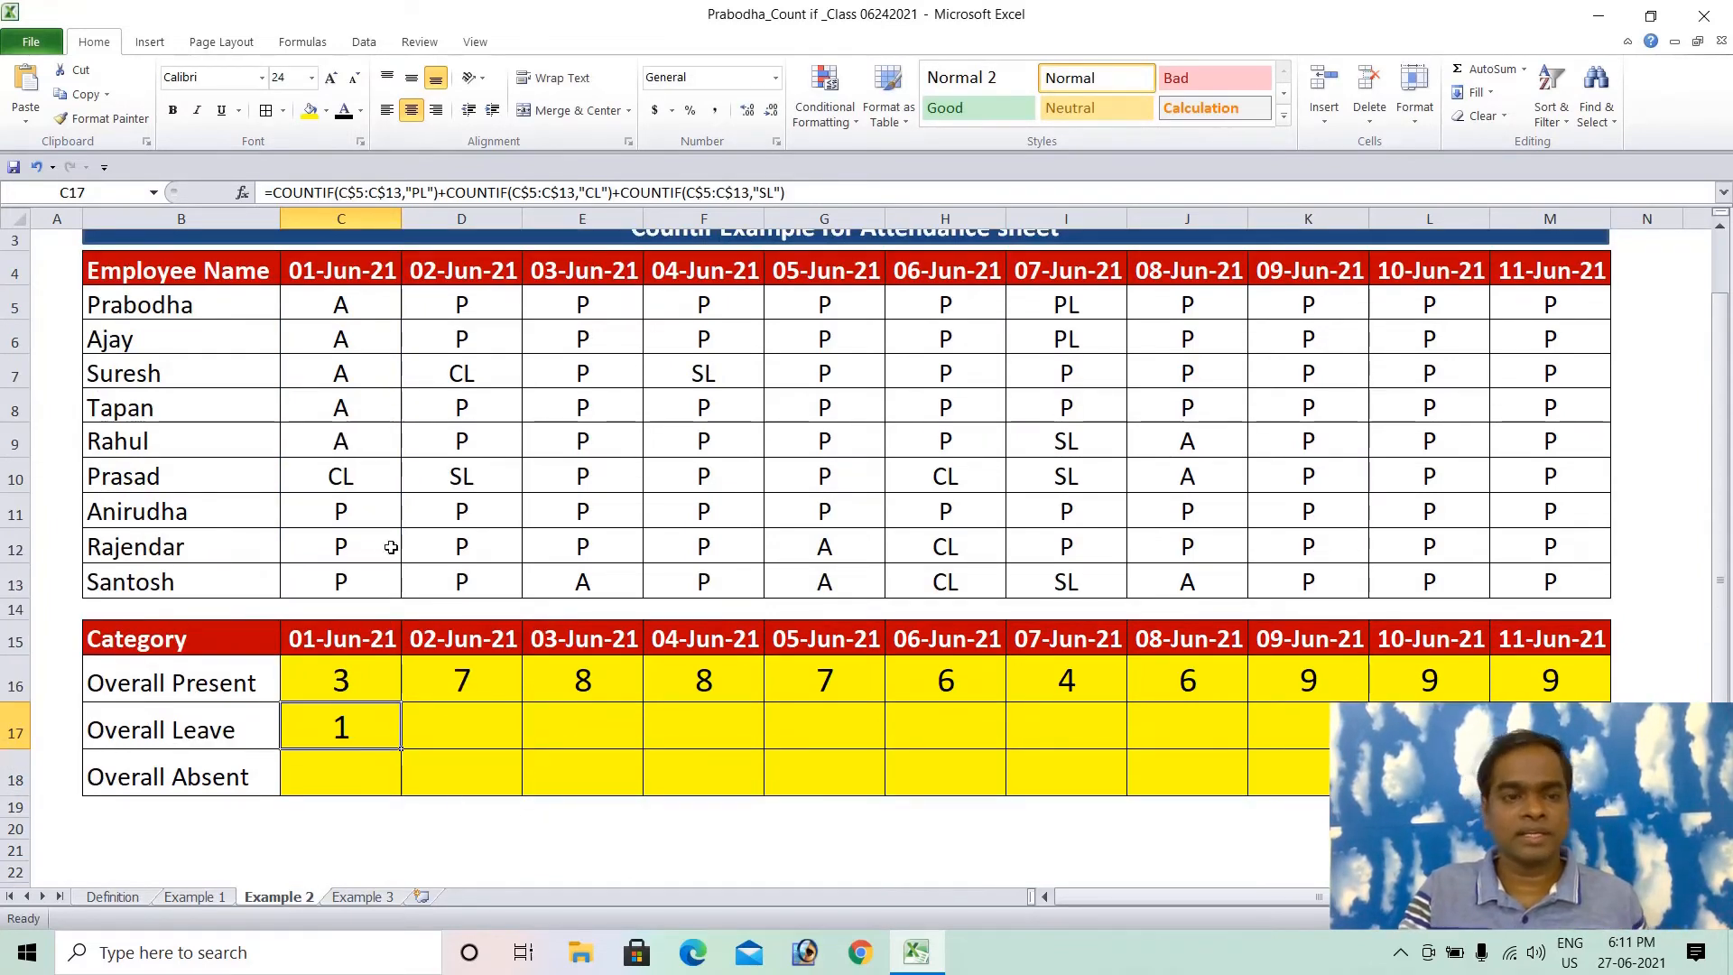
{"action": "left_click", "coordinate": [353, 410]}
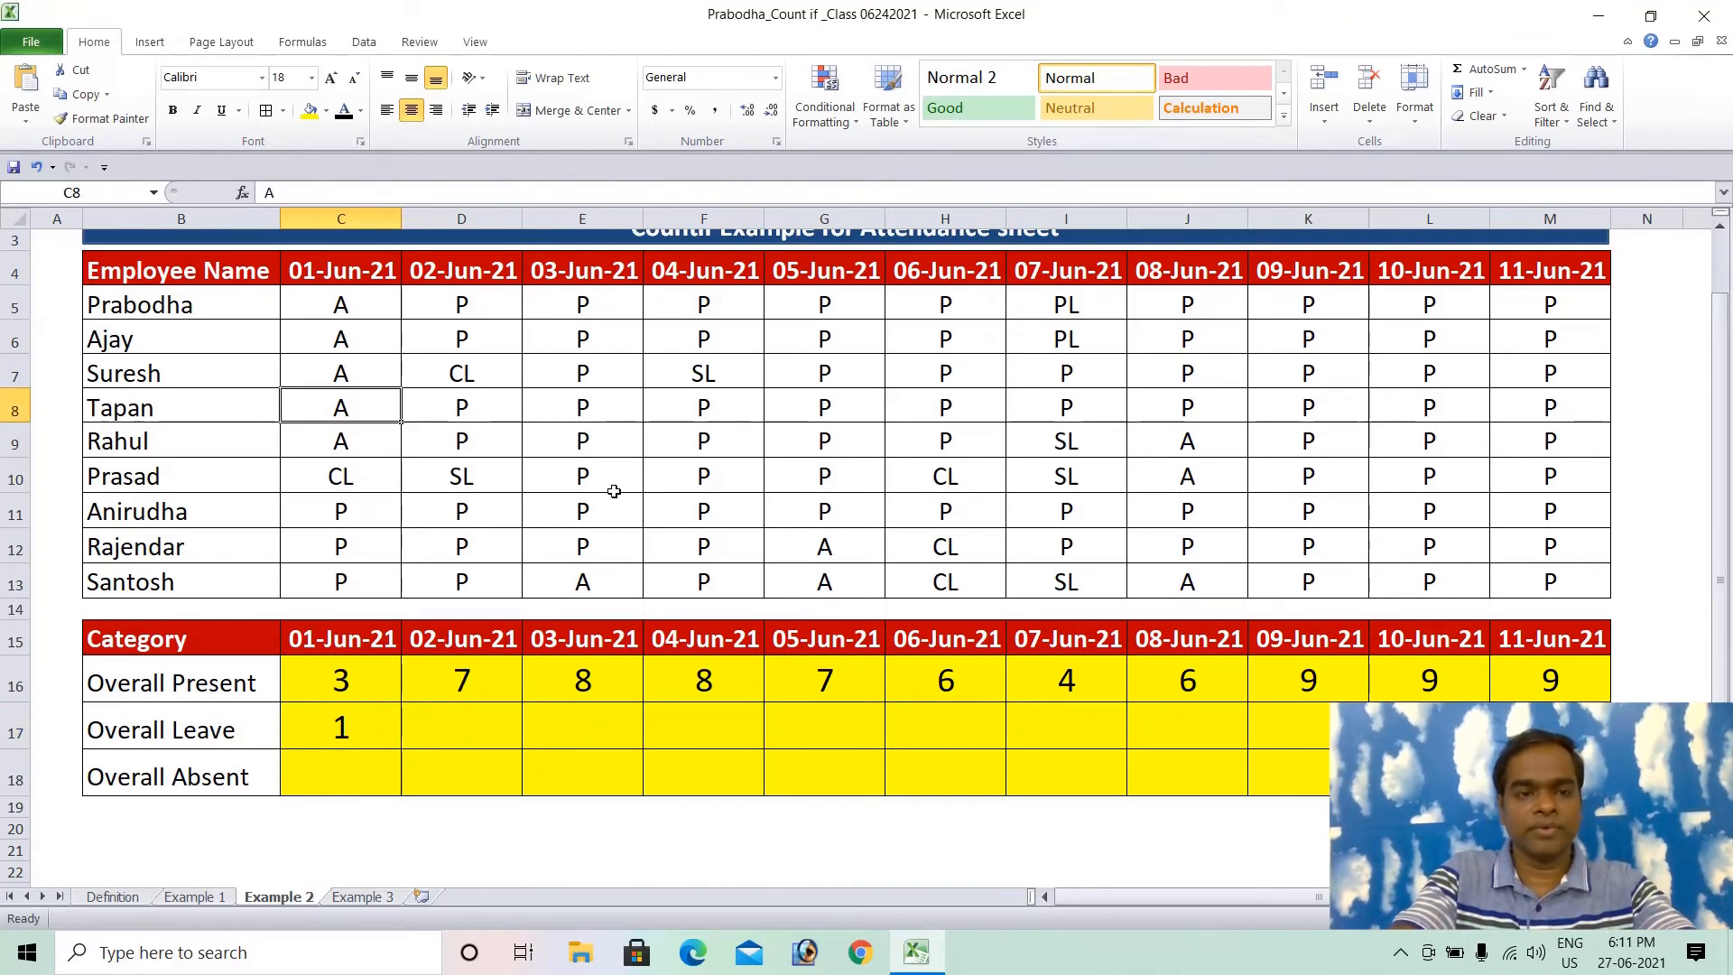
{"action": "type", "text": "PL"}
{"action": "key", "text": "Return"}
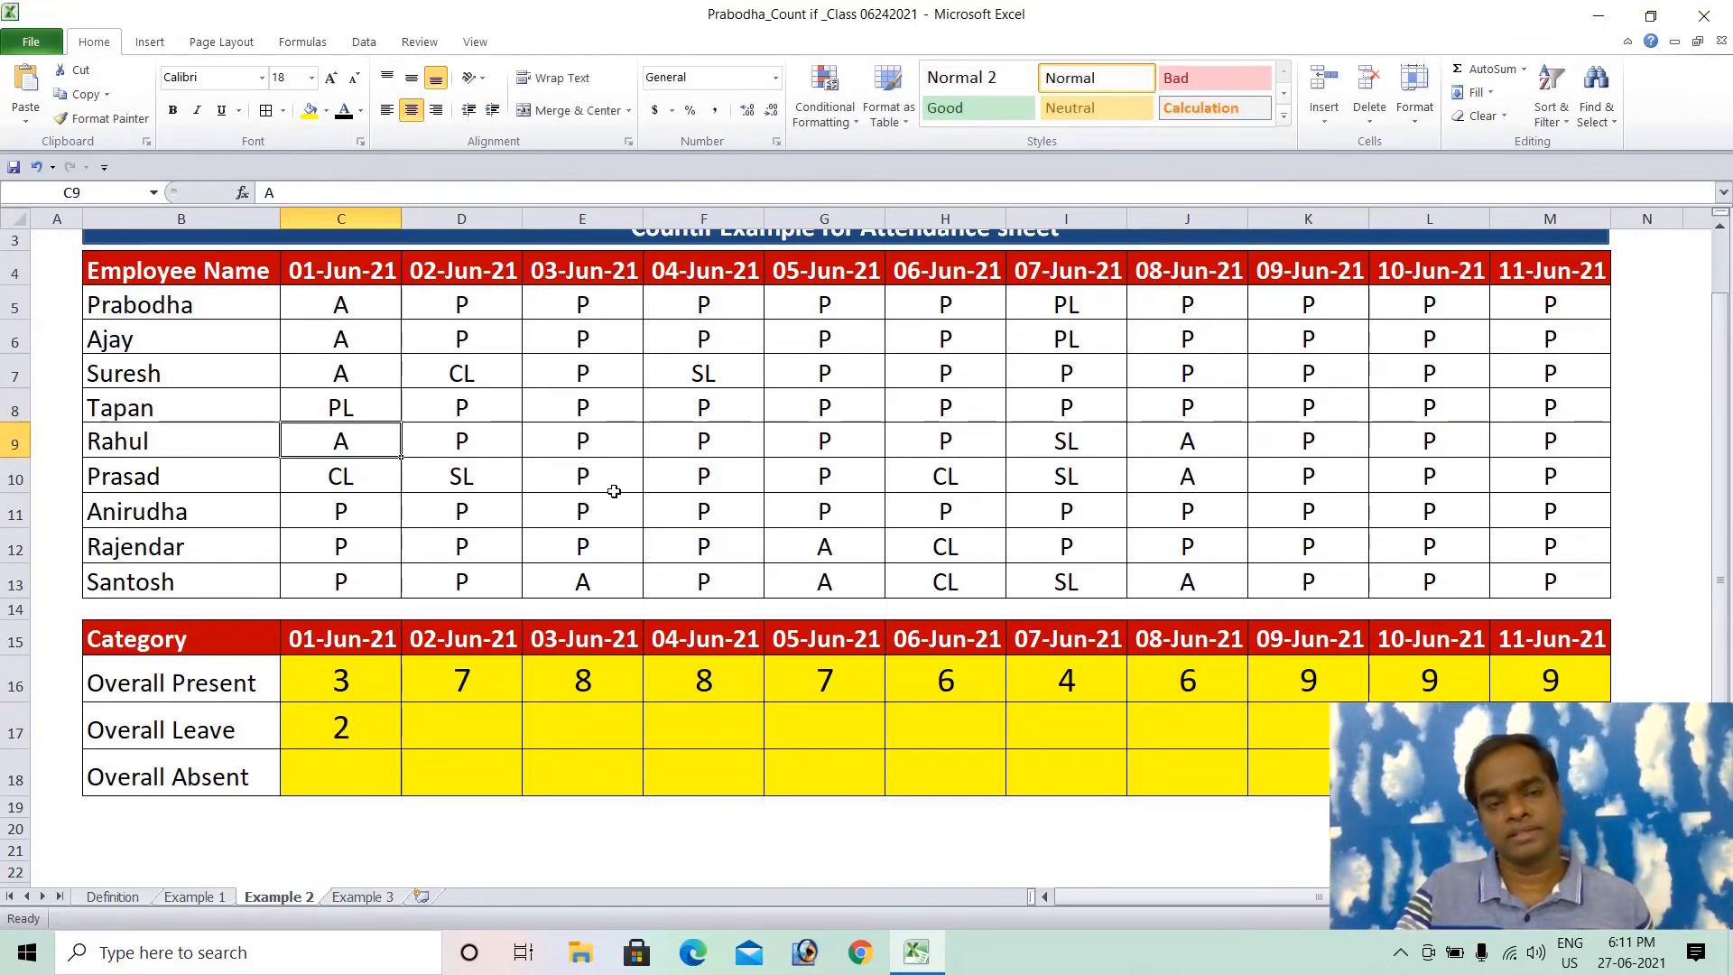
Fill the Overall Leave formula from C17 across the row to M17 and check the formula in I17
{"action": "left_click", "coordinate": [370, 729]}
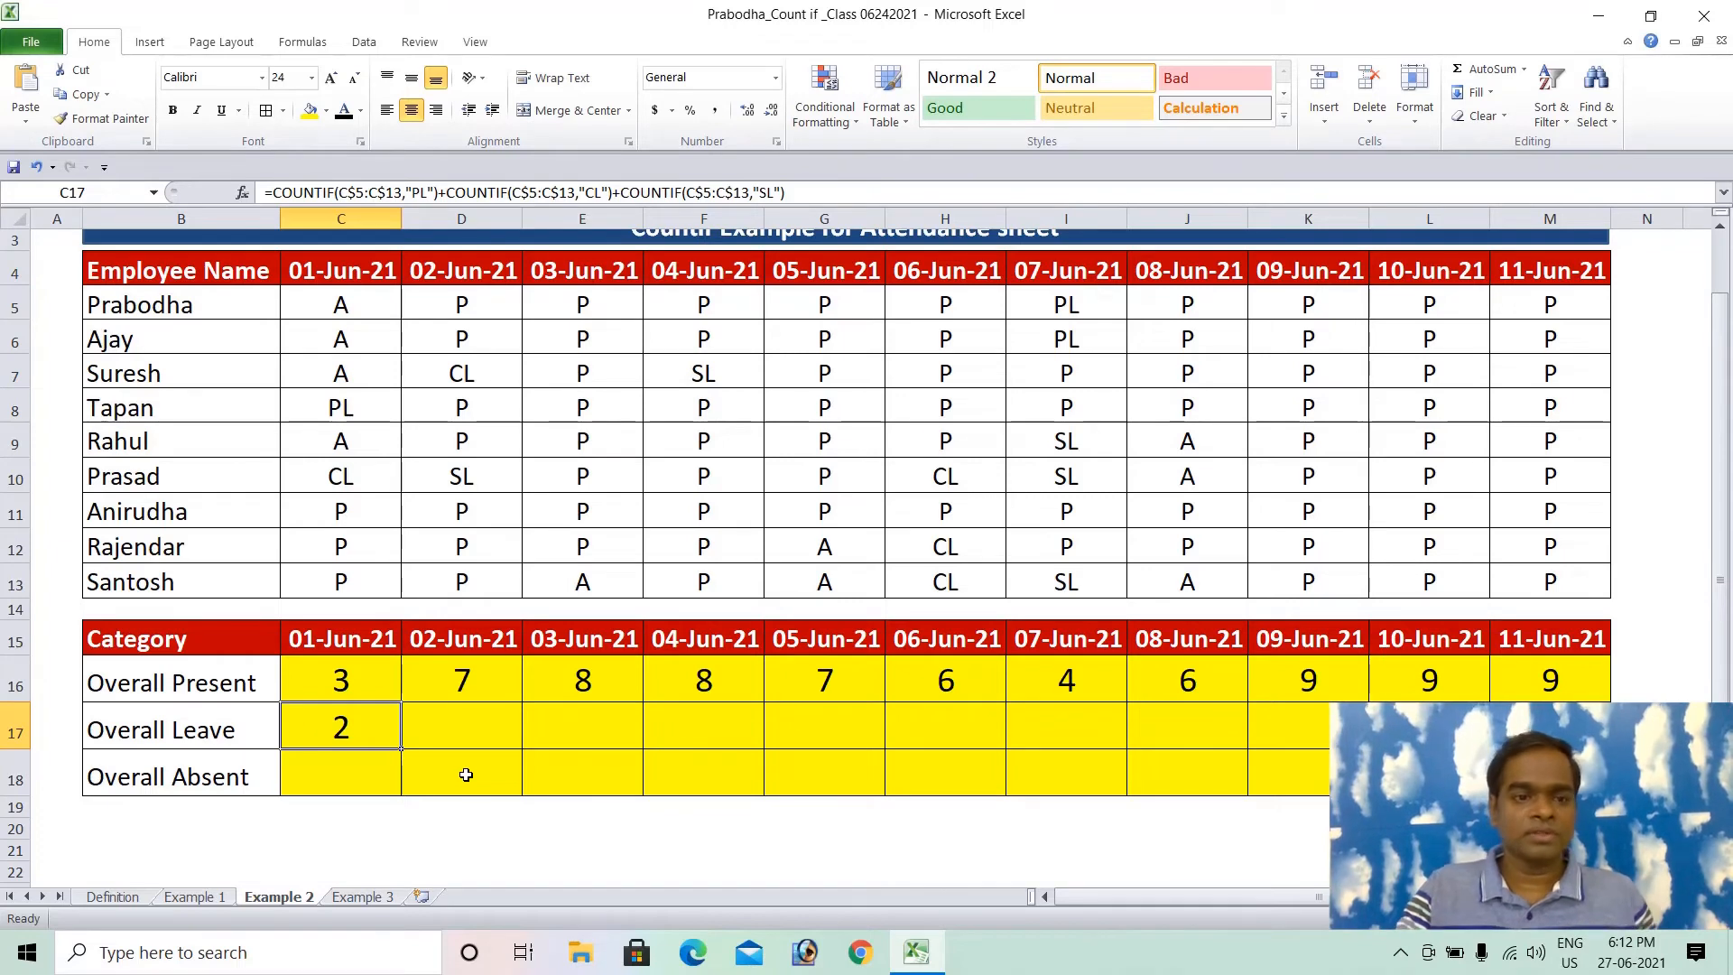
{"action": "key", "text": "shift+Right"}
{"action": "key", "text": "shift+Right"}
{"action": "key", "text": "shift+Right"}
{"action": "key", "text": "shift+Right"}
{"action": "key", "text": "shift+Right"}
{"action": "key", "text": "shift+Right"}
{"action": "key", "text": "shift+Right"}
{"action": "key", "text": "shift+Right"}
{"action": "key", "text": "shift+Right"}
{"action": "key", "text": "shift+Right"}
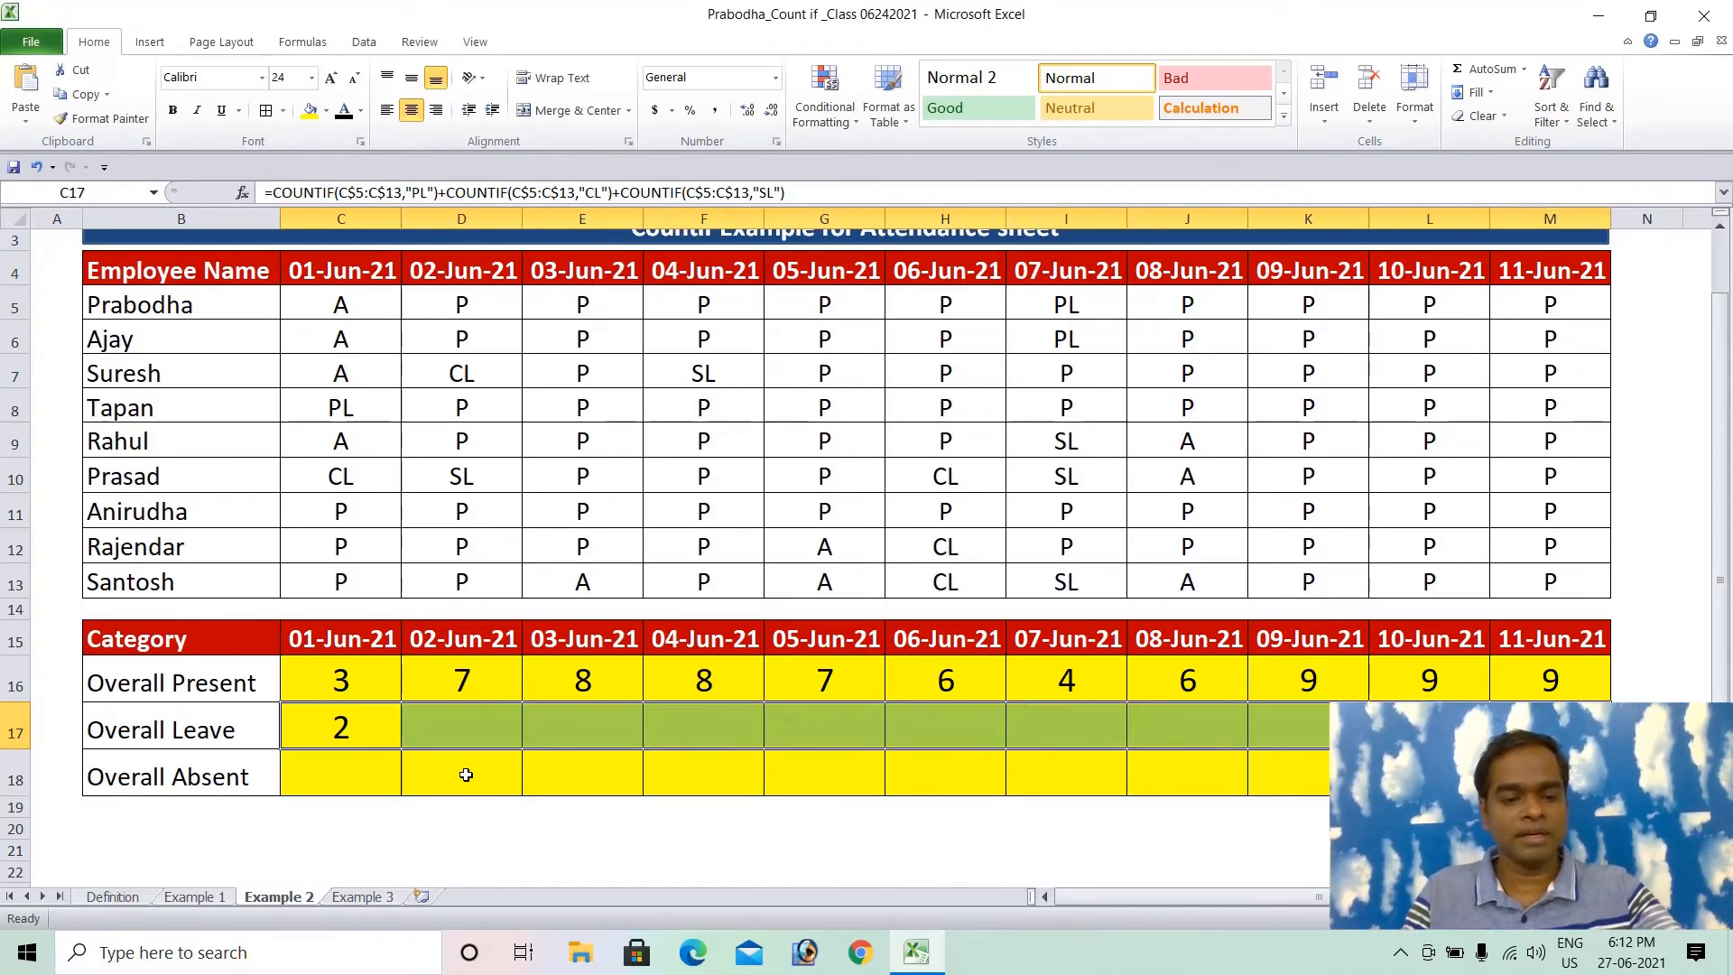
{"action": "key", "text": "ctrl+r"}
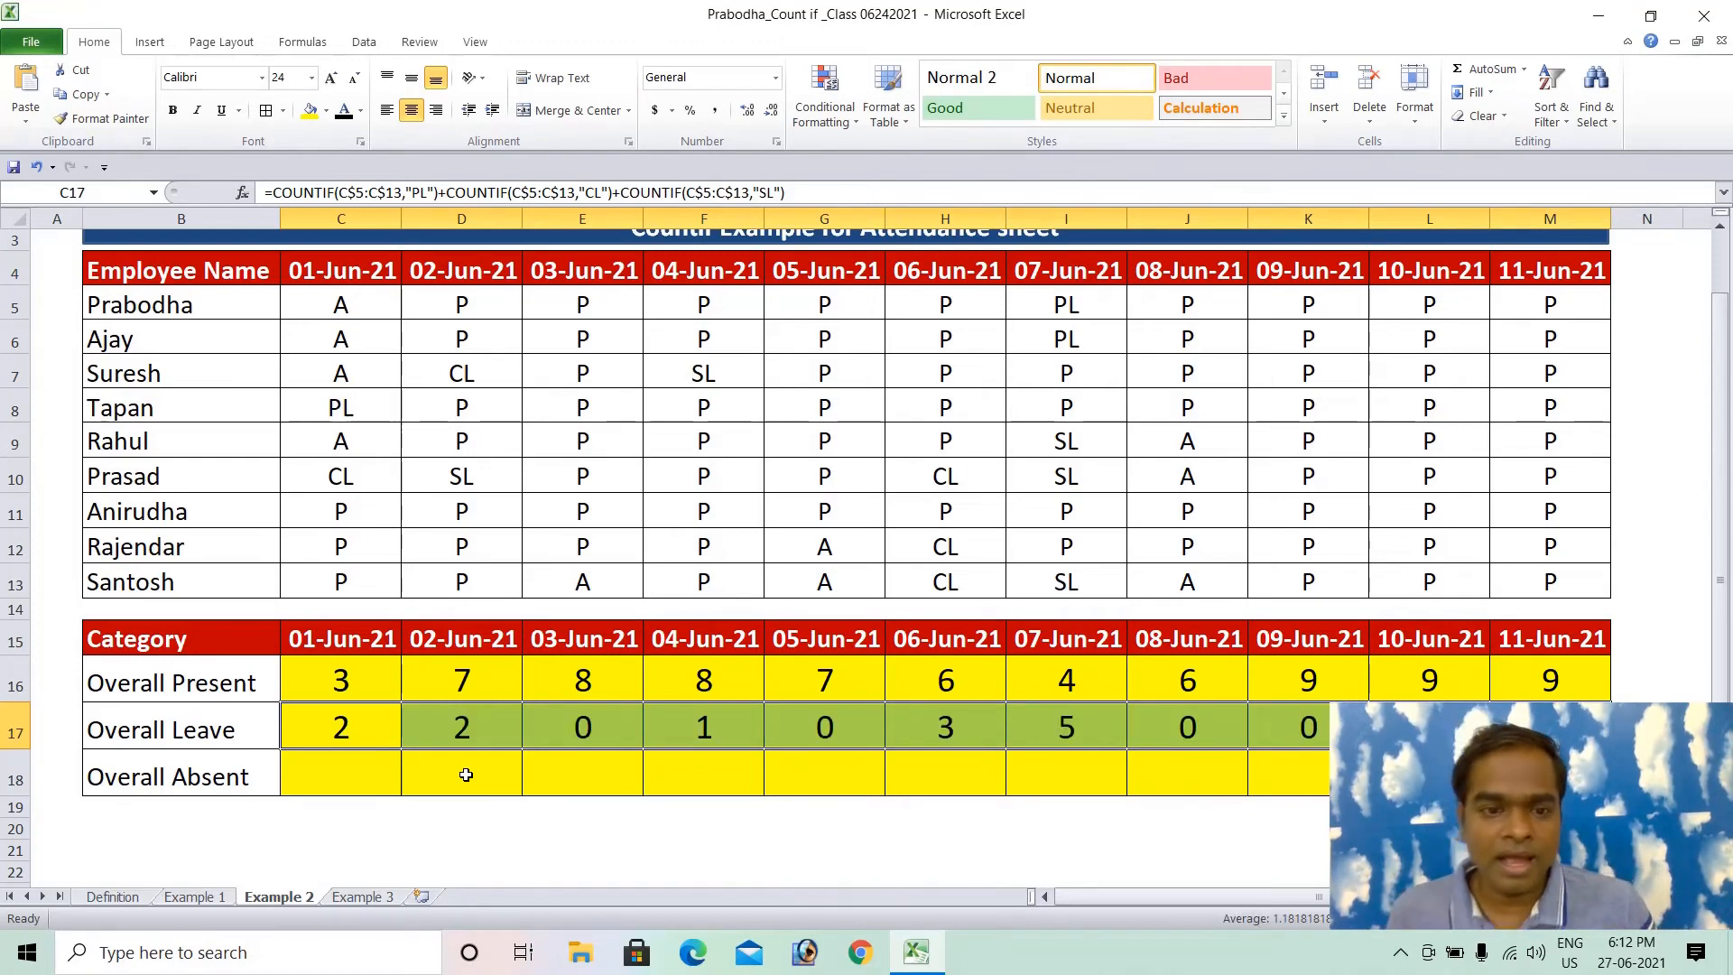
{"action": "left_click", "coordinate": [1065, 724]}
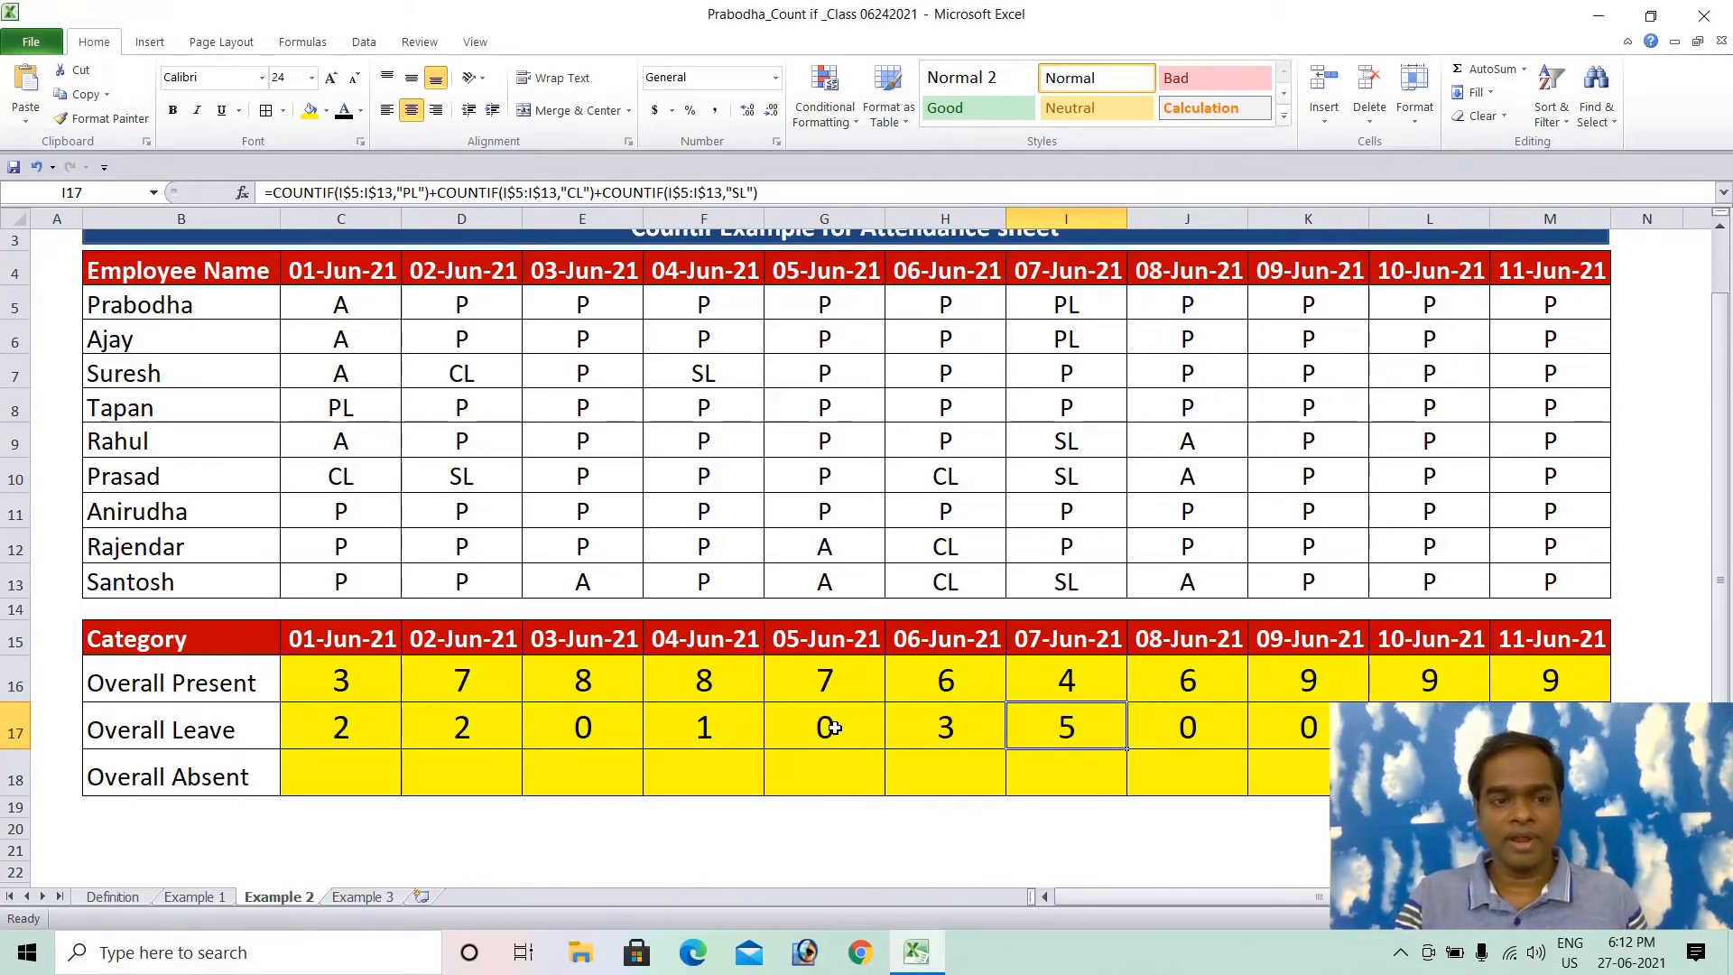
Copy the Overall Present formula from C16 into the Overall Absent cell C18
{"action": "left_click", "coordinate": [365, 760]}
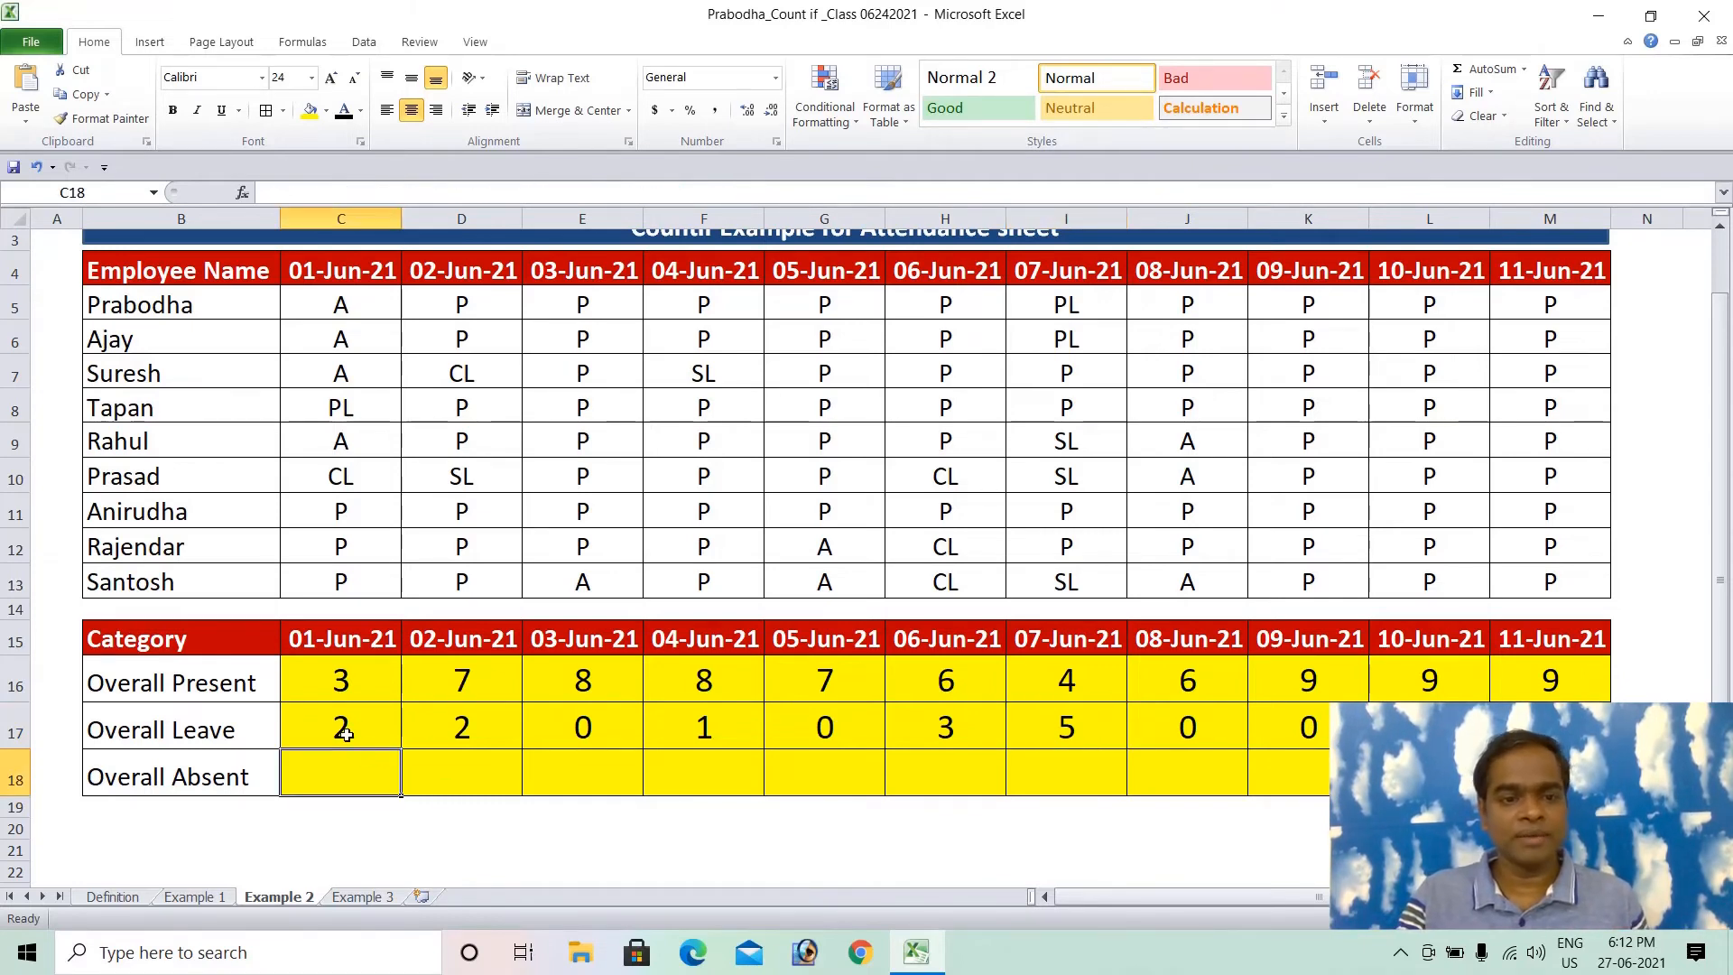
{"action": "left_click", "coordinate": [347, 733]}
{"action": "key", "text": "Up"}
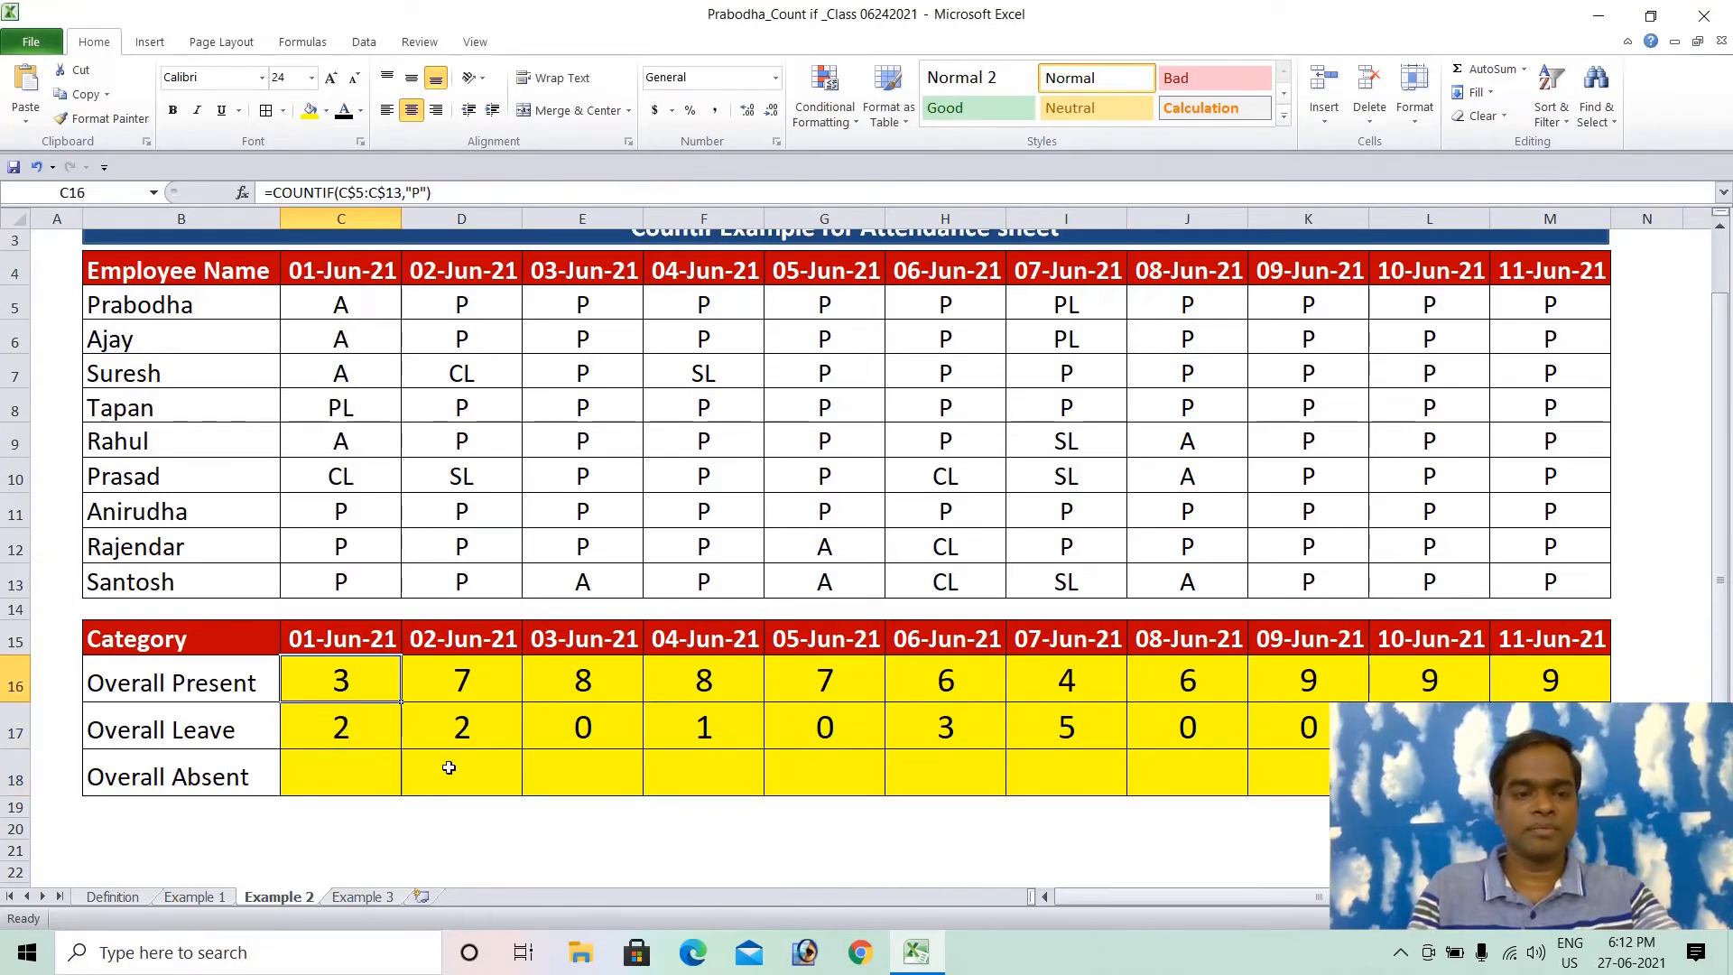
{"action": "key", "text": "ctrl+c"}
{"action": "key", "text": "Down"}
{"action": "key", "text": "Down"}
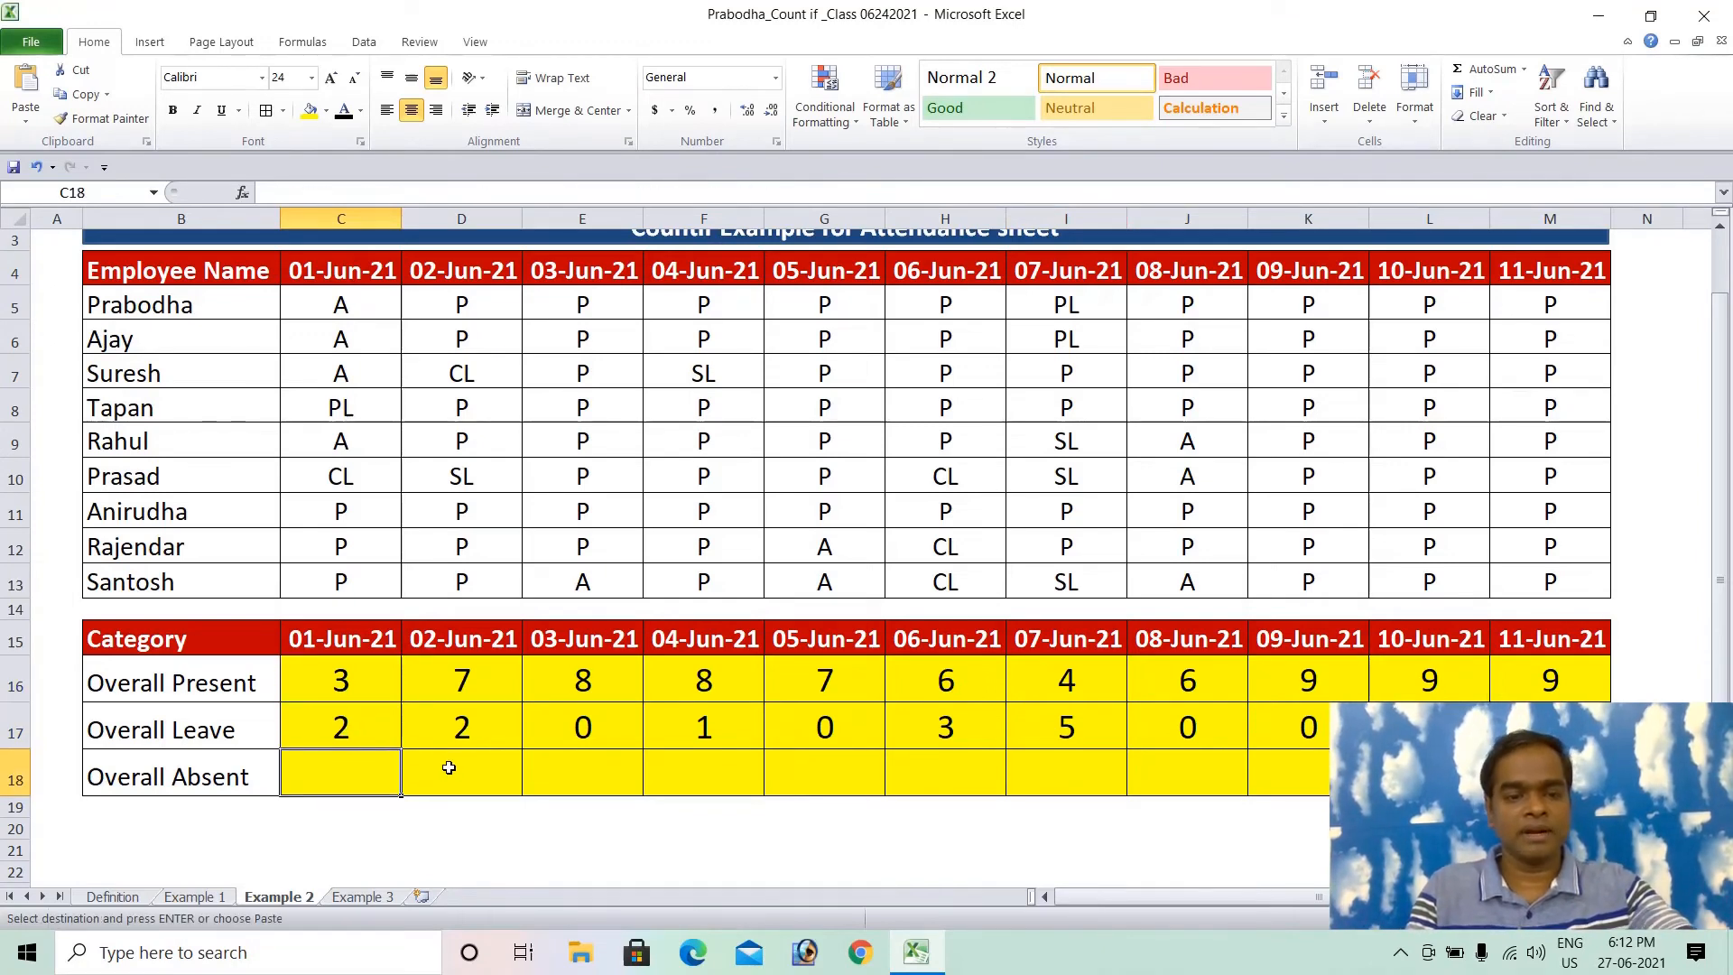
{"action": "key", "text": "ctrl+v"}
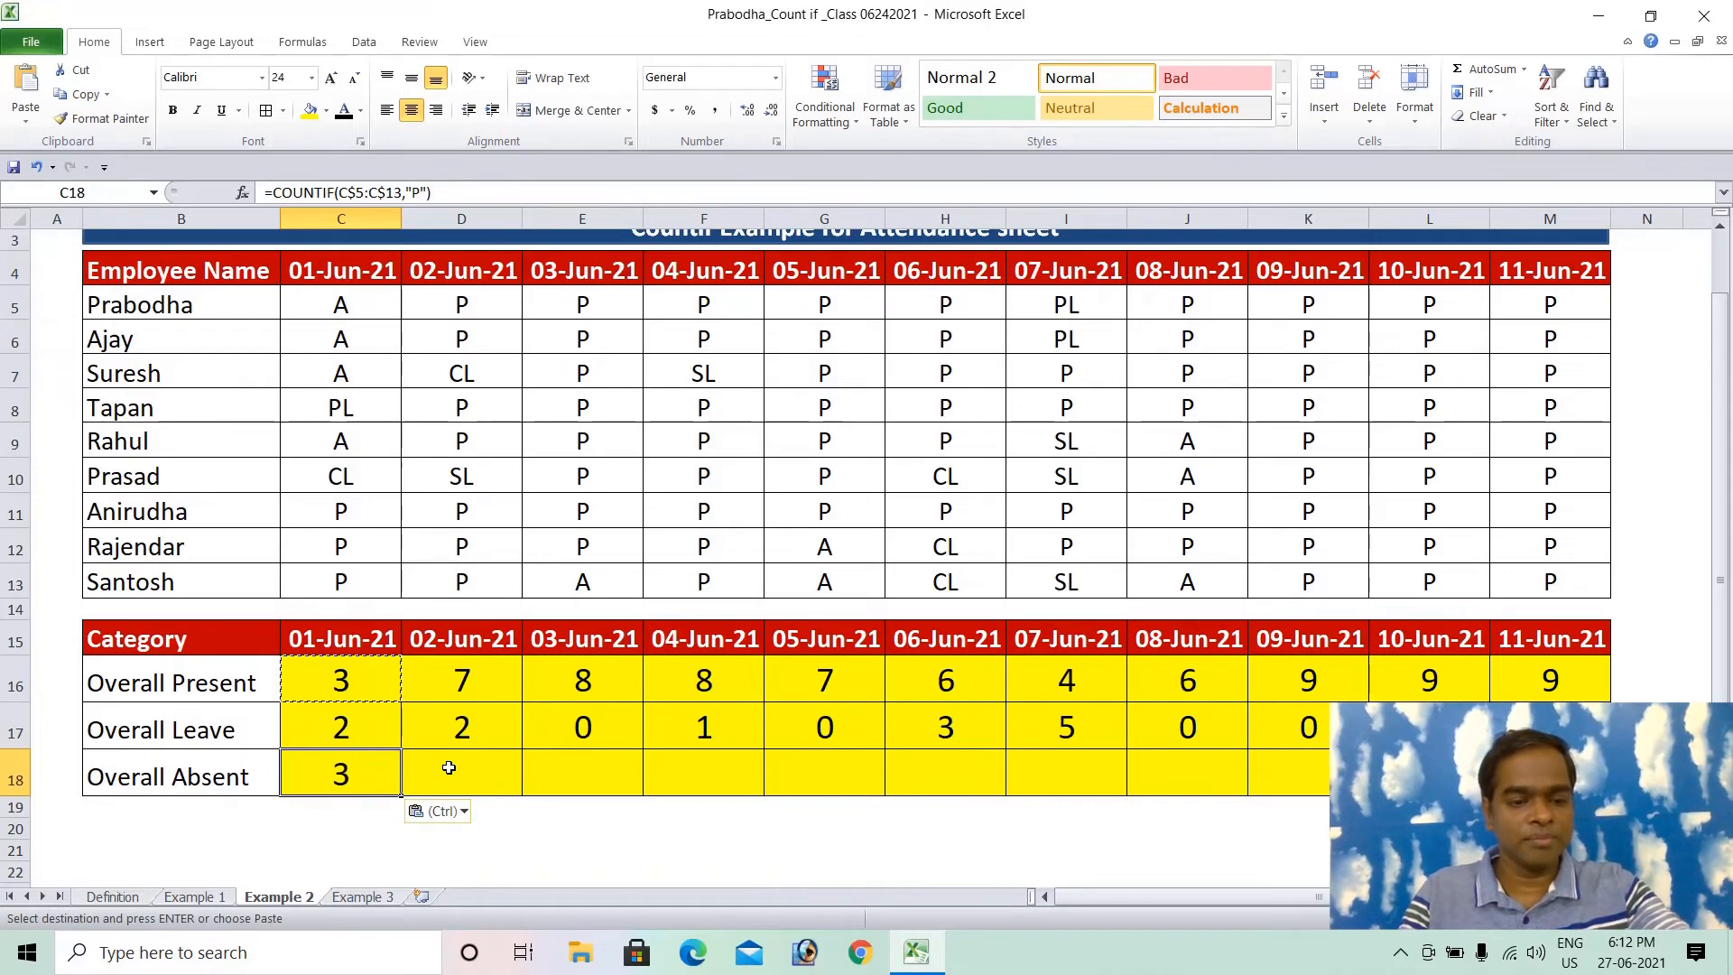
Change the COUNTIF criterion in C18 to "A" and commit the formula
{"action": "key", "text": "F2"}
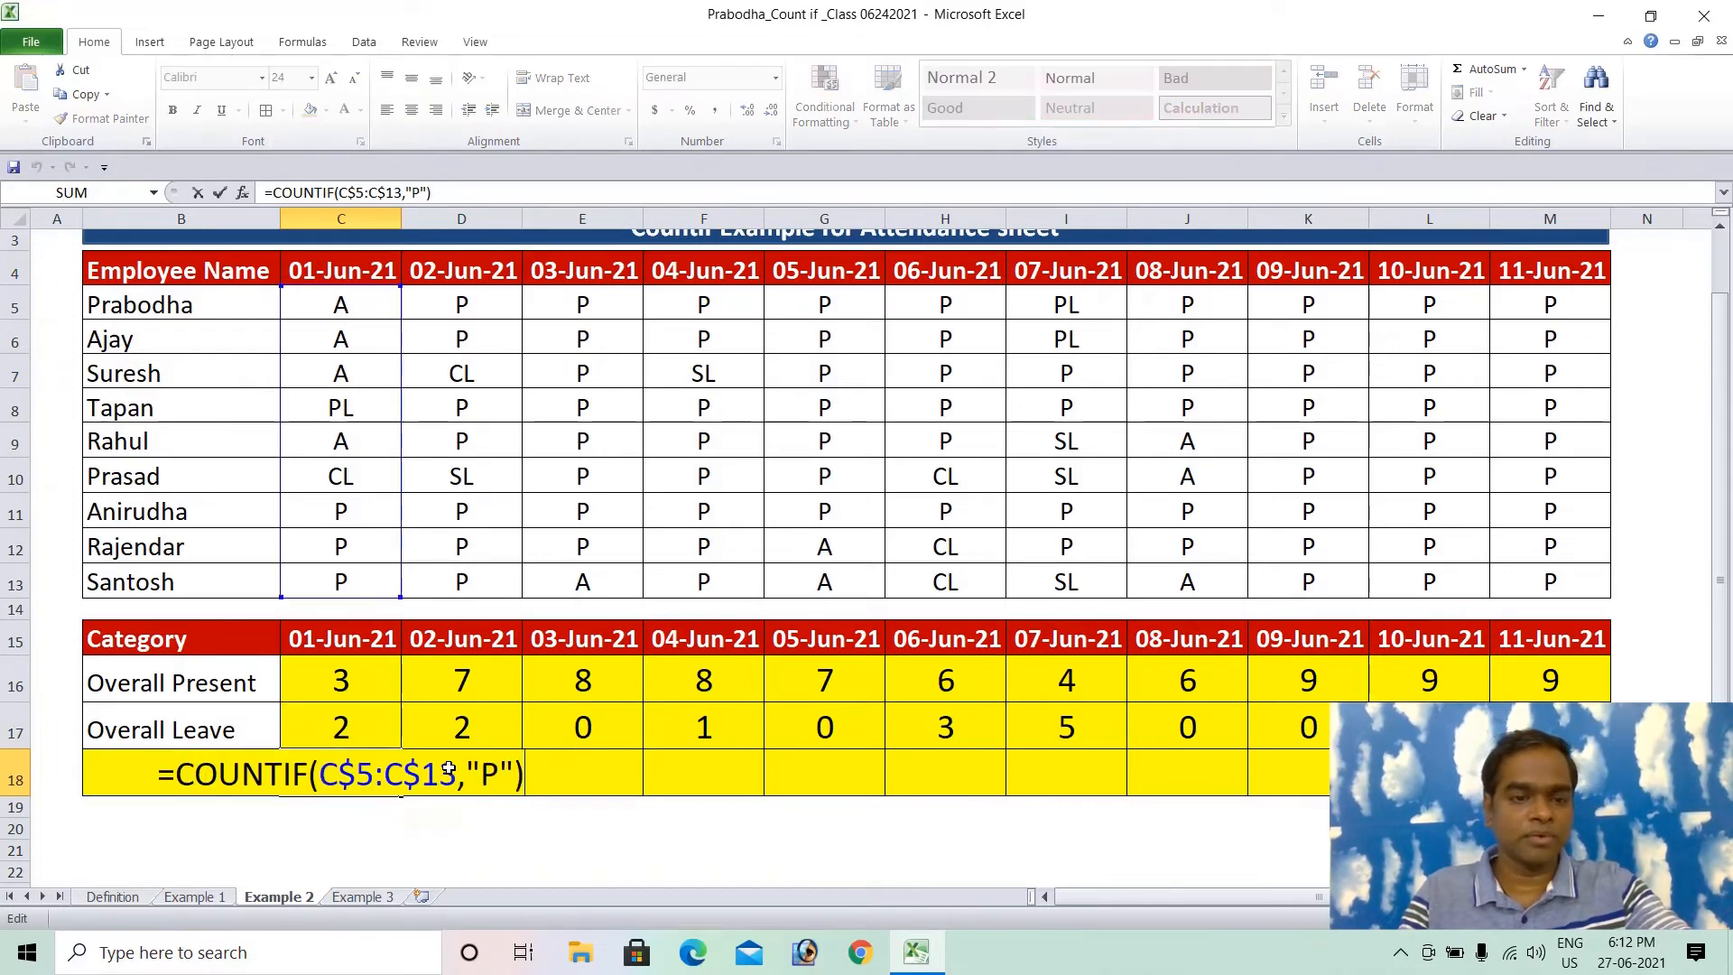
{"action": "left_click", "coordinate": [494, 775]}
{"action": "key", "text": "BackSpace"}
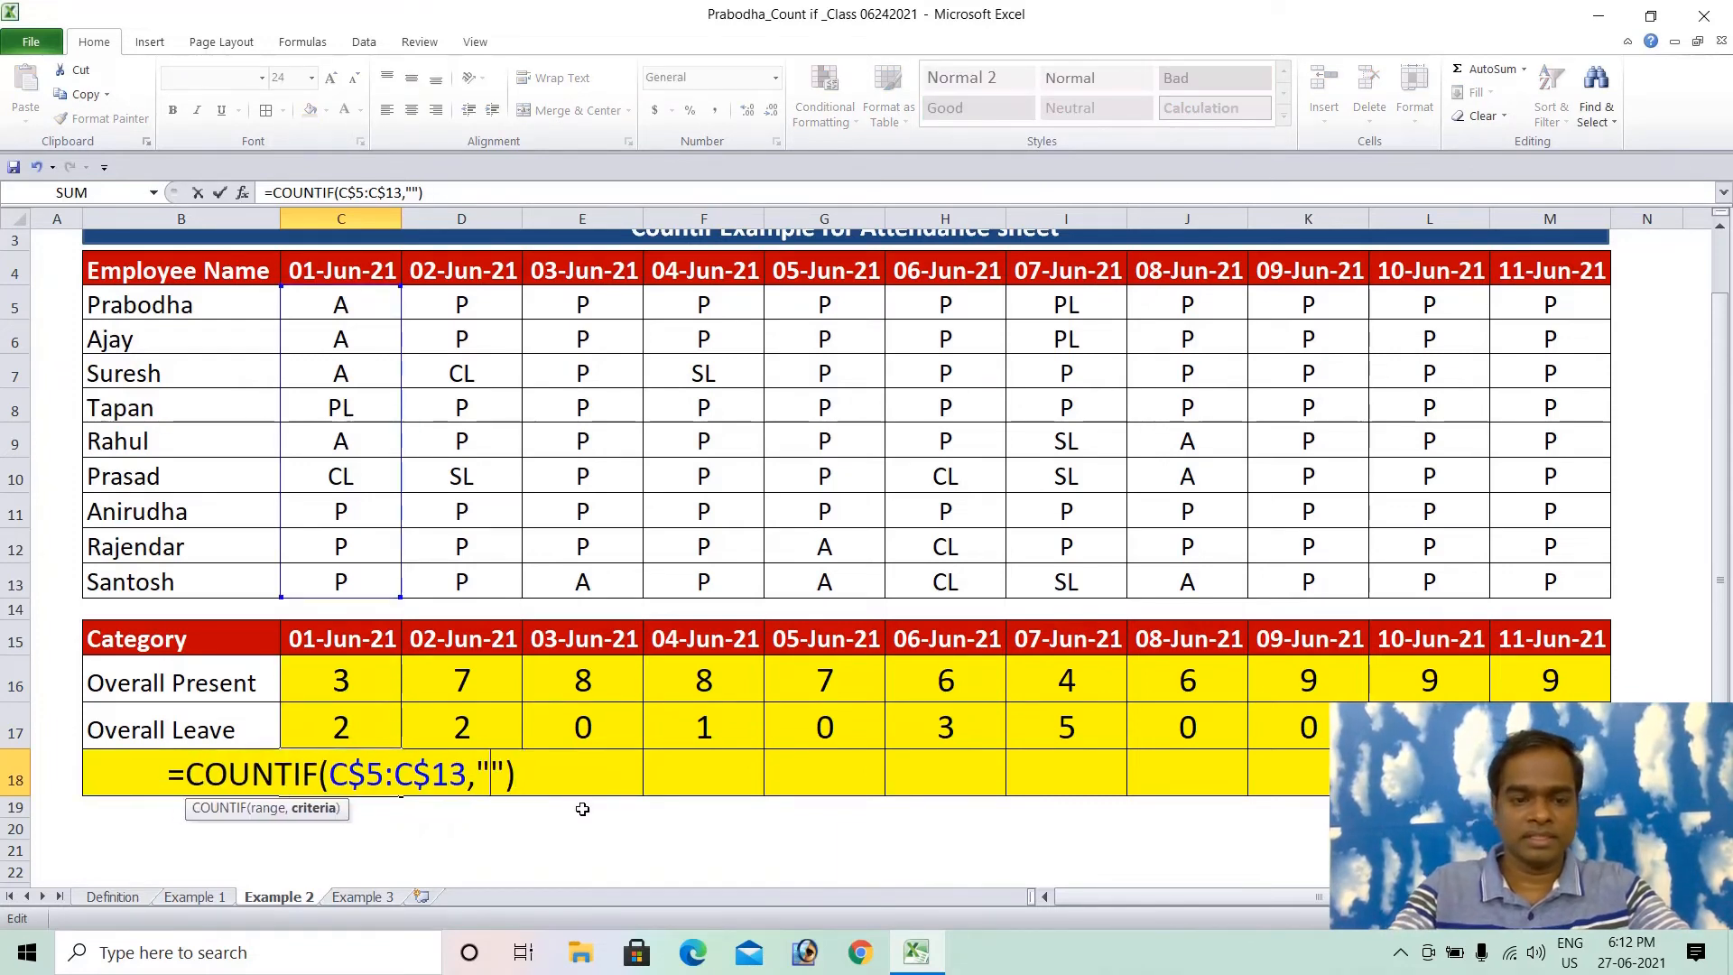
{"action": "type", "text": "A"}
{"action": "key", "text": "Return"}
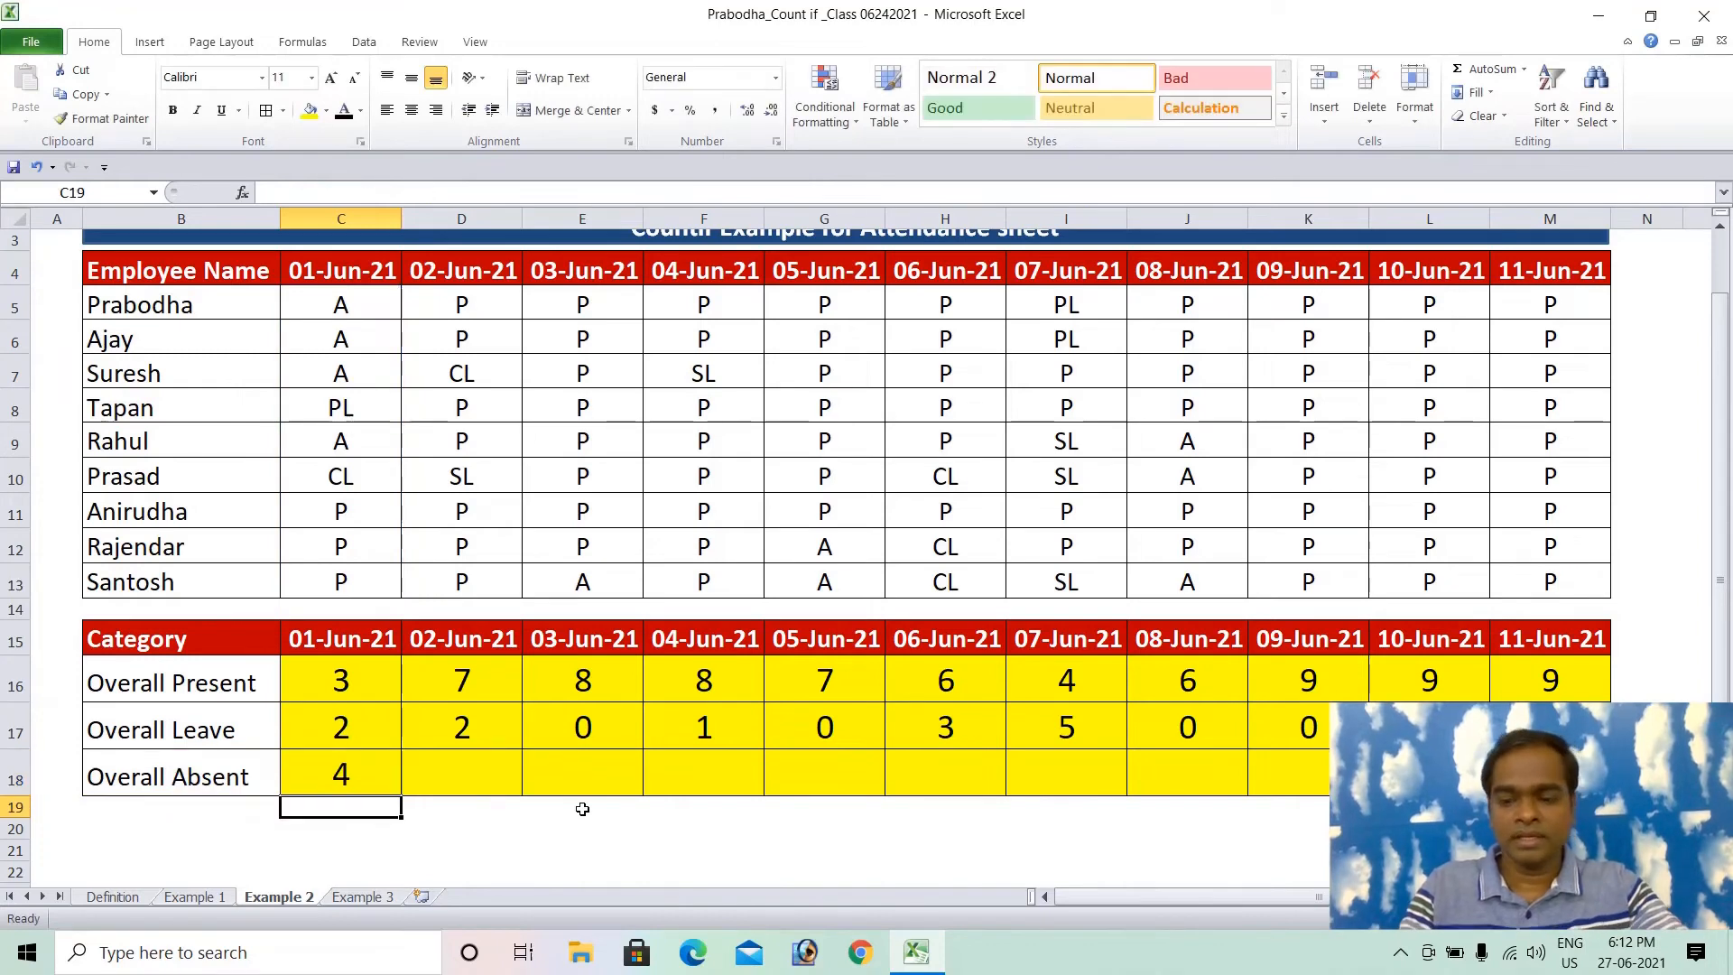
Fill the Overall Absent formula from C18 across the row to M18
{"action": "key", "text": "Up"}
{"action": "key", "text": "shift+Right"}
{"action": "key", "text": "shift+Right"}
{"action": "key", "text": "shift+Right"}
{"action": "key", "text": "shift+Right"}
{"action": "key", "text": "shift+Right"}
{"action": "key", "text": "shift+Right"}
{"action": "key", "text": "shift+Right"}
{"action": "key", "text": "shift+Right"}
{"action": "key", "text": "shift+Right"}
{"action": "key", "text": "shift+Right"}
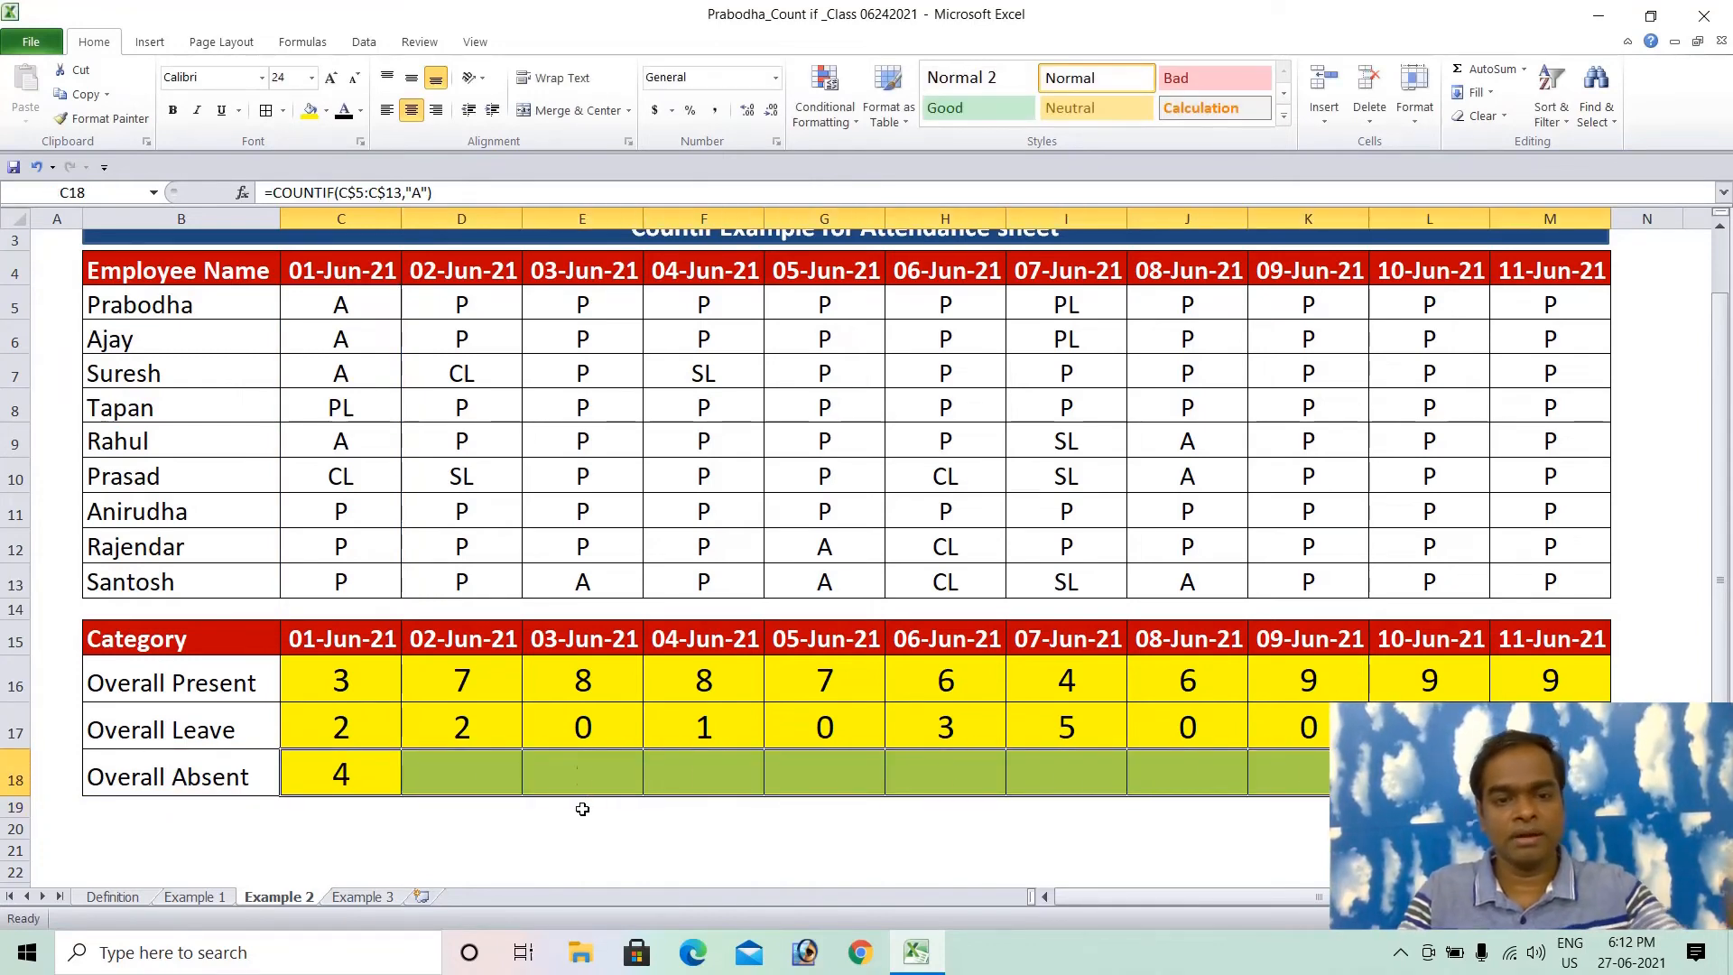
{"action": "key", "text": "ctrl+r"}
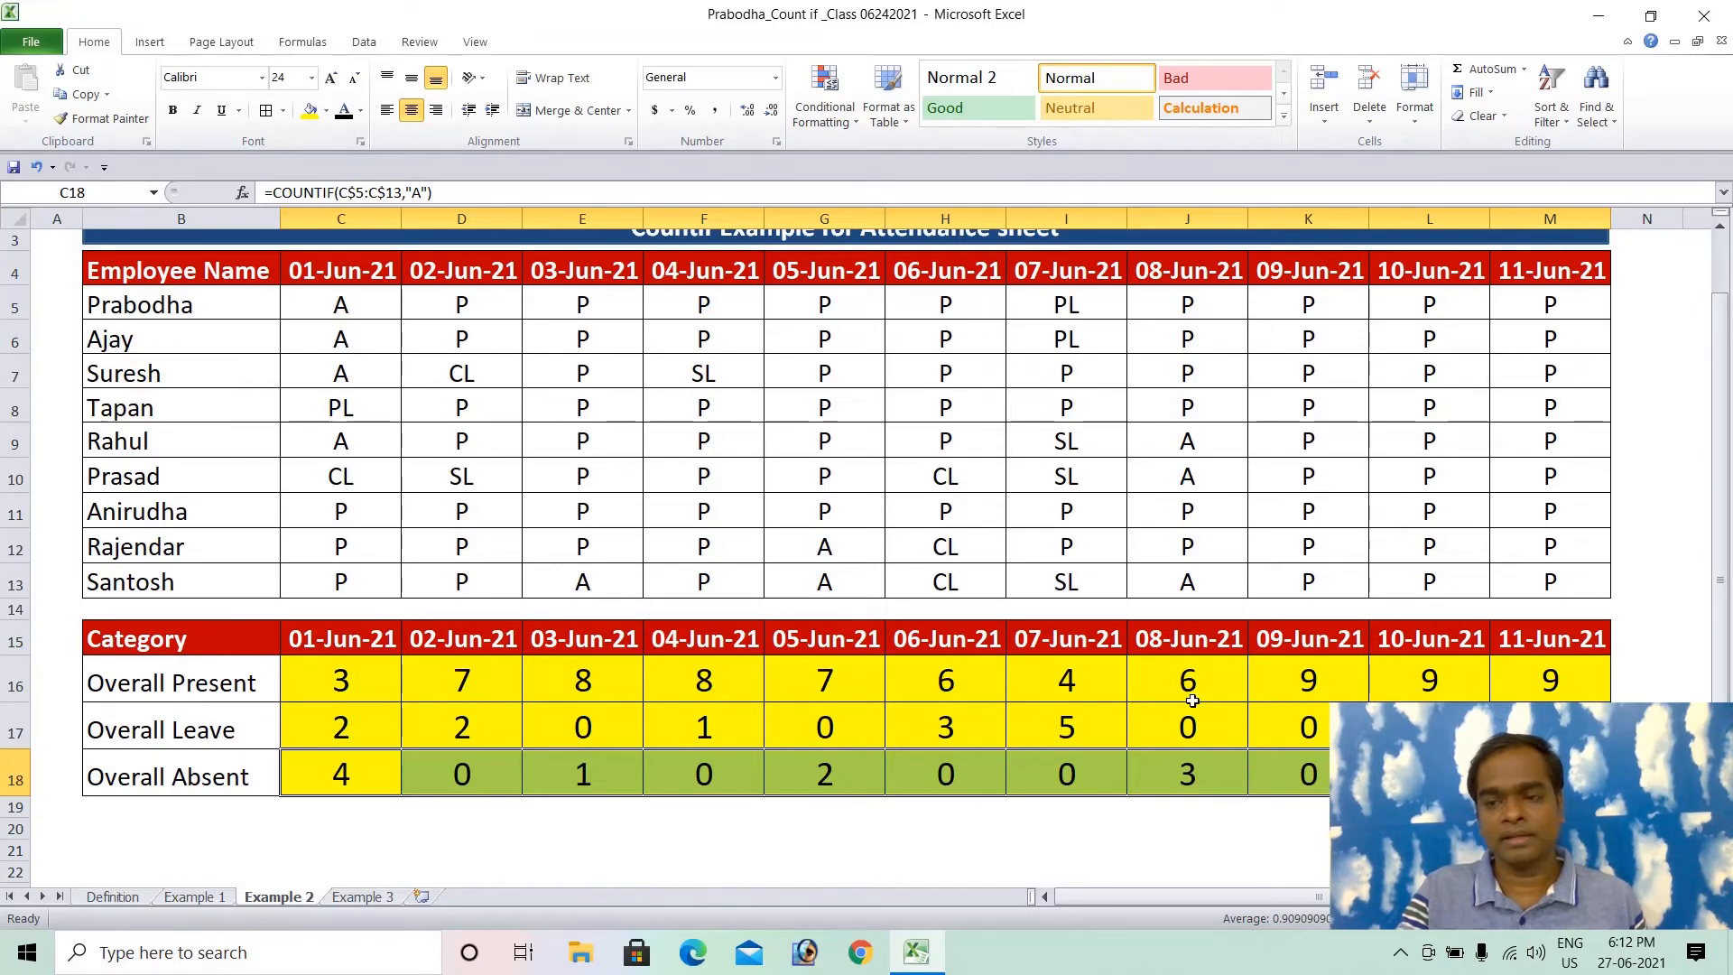
Enter the heading Overall in N15, beside the last date of the category table
{"action": "left_click", "coordinate": [1633, 643]}
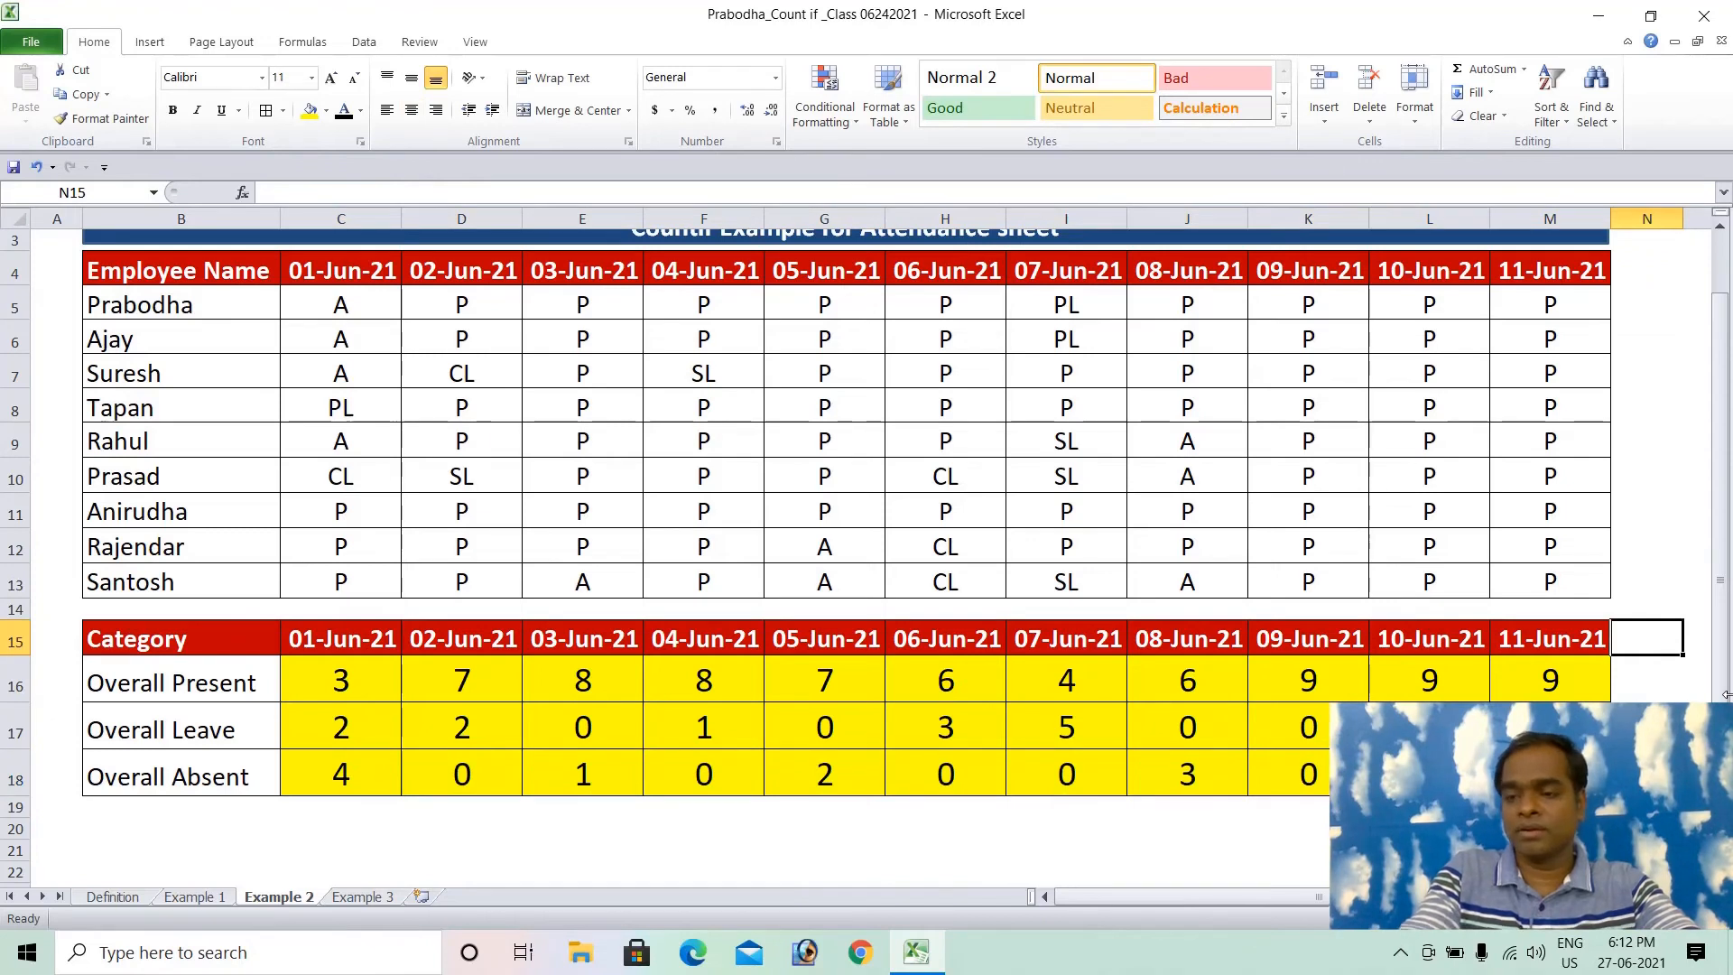
{"action": "type", "text": "Overall"}
{"action": "key", "text": "Return"}
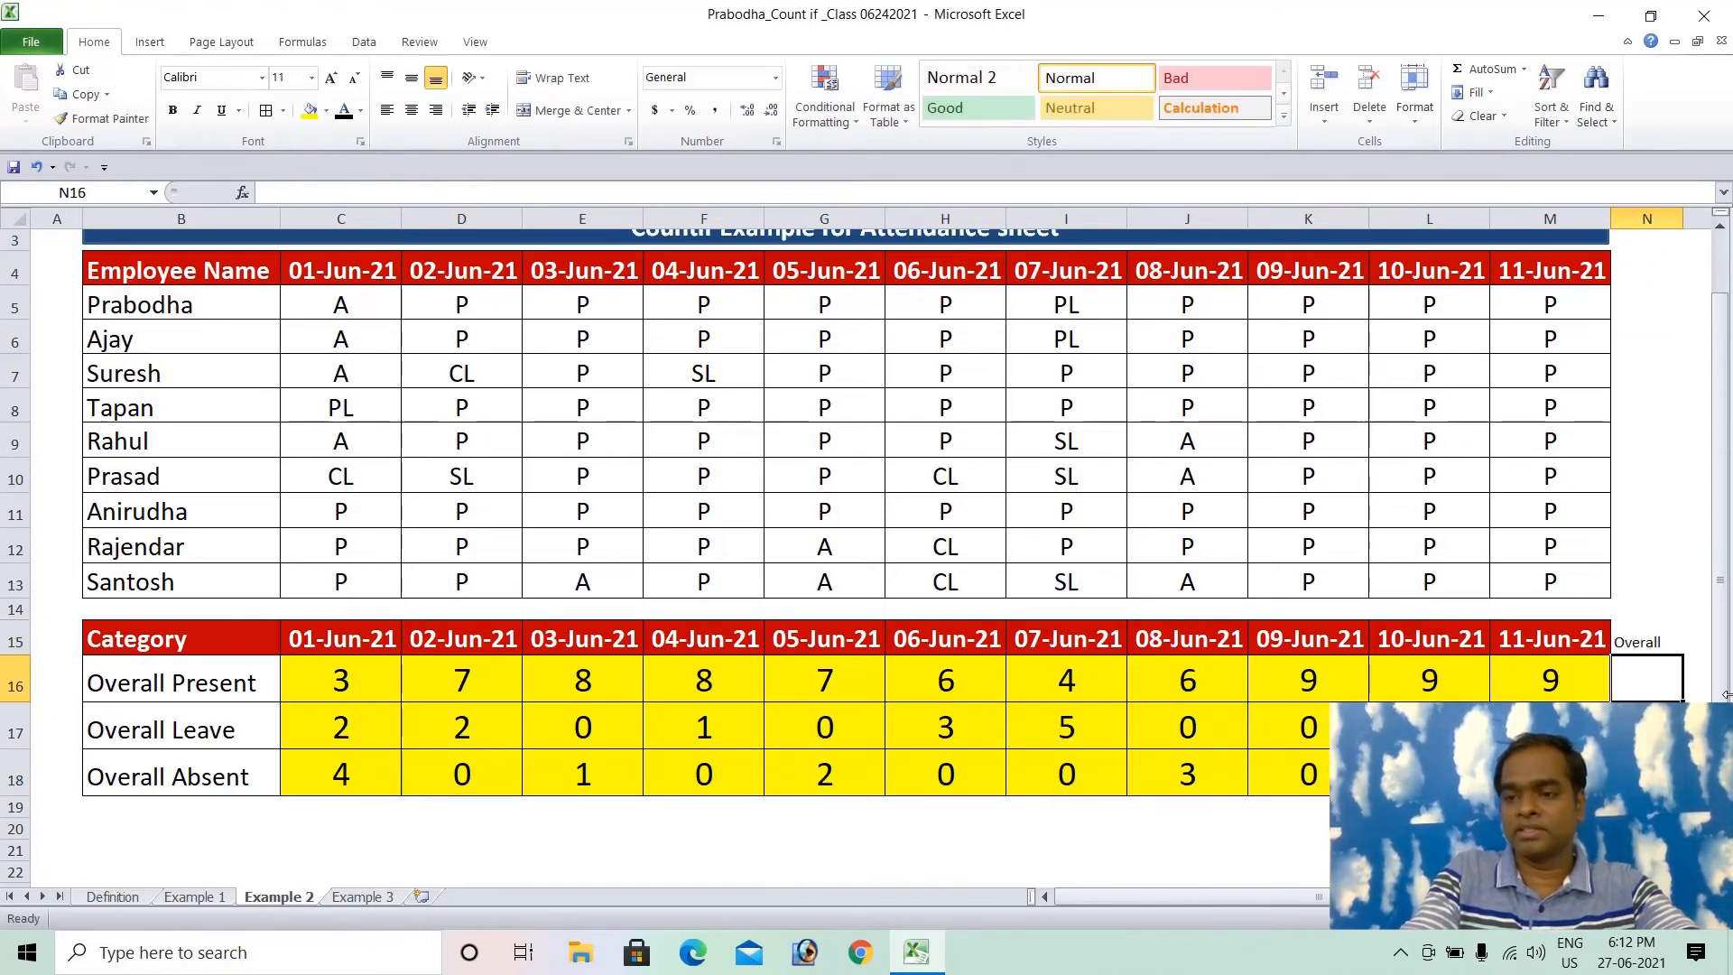
Total the Overall Present row in N16 with =SUM(C16:M16) and fill the formula down to N18
{"action": "type", "text": "=SUM("}
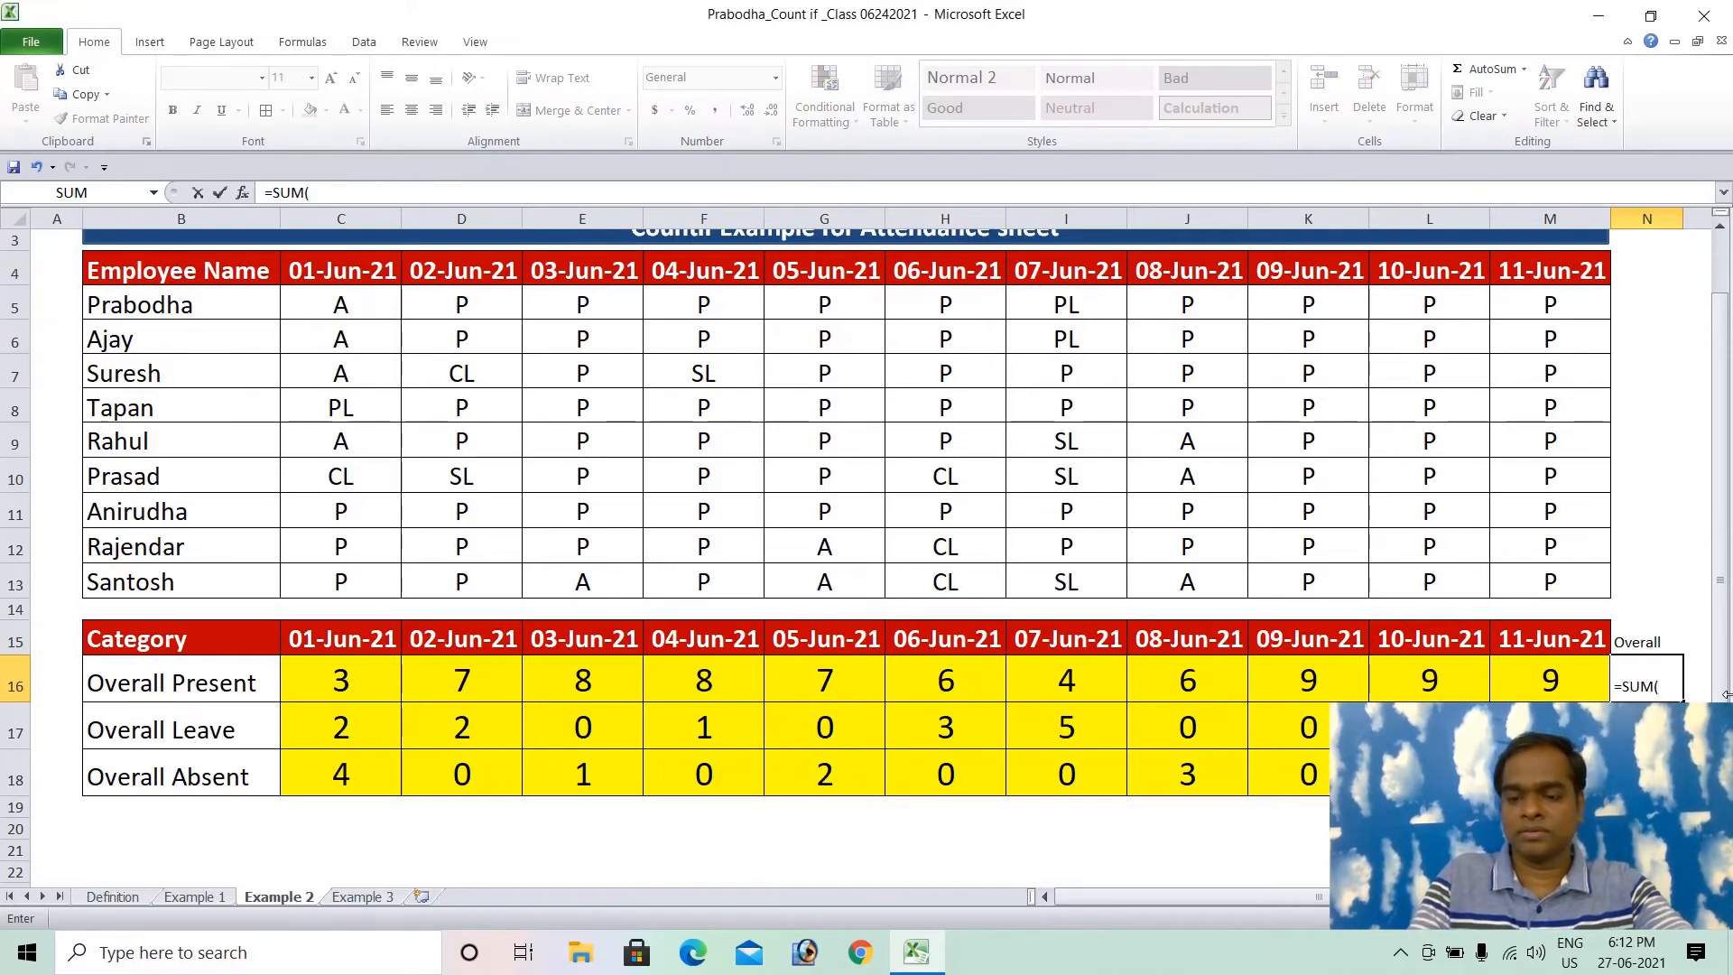
{"action": "left_click_drag", "start_coordinate": [1549, 681], "coordinate": [289, 693]}
{"action": "key", "text": "Return"}
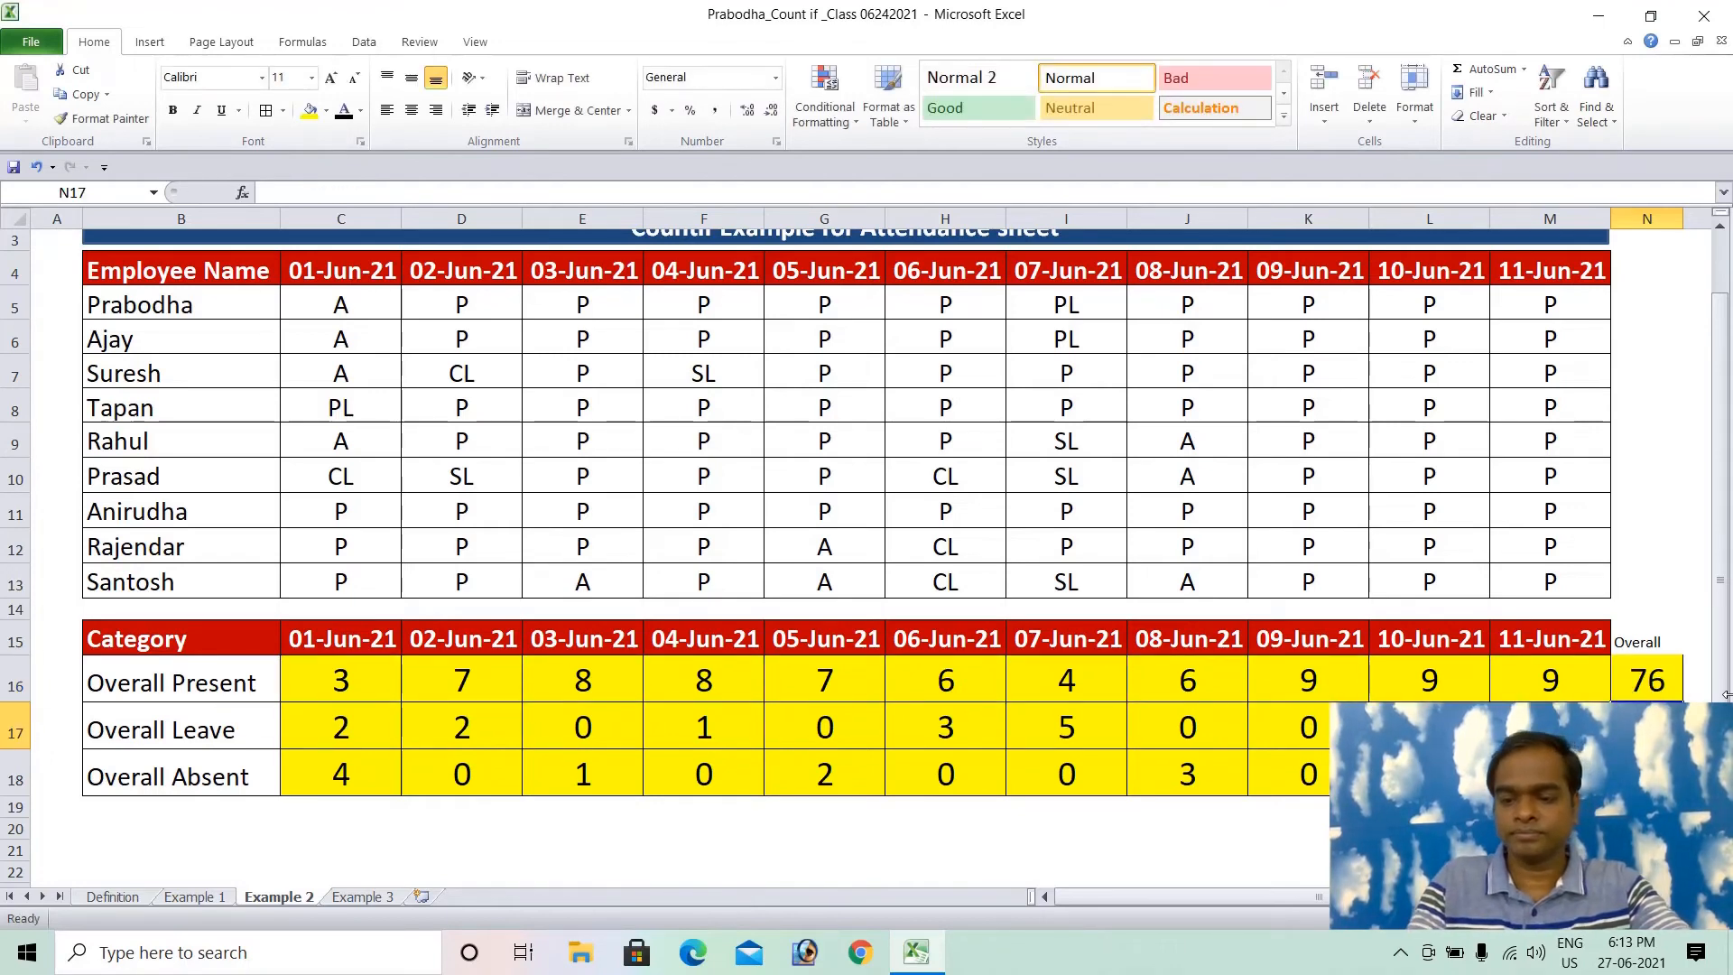
{"action": "key", "text": "Up"}
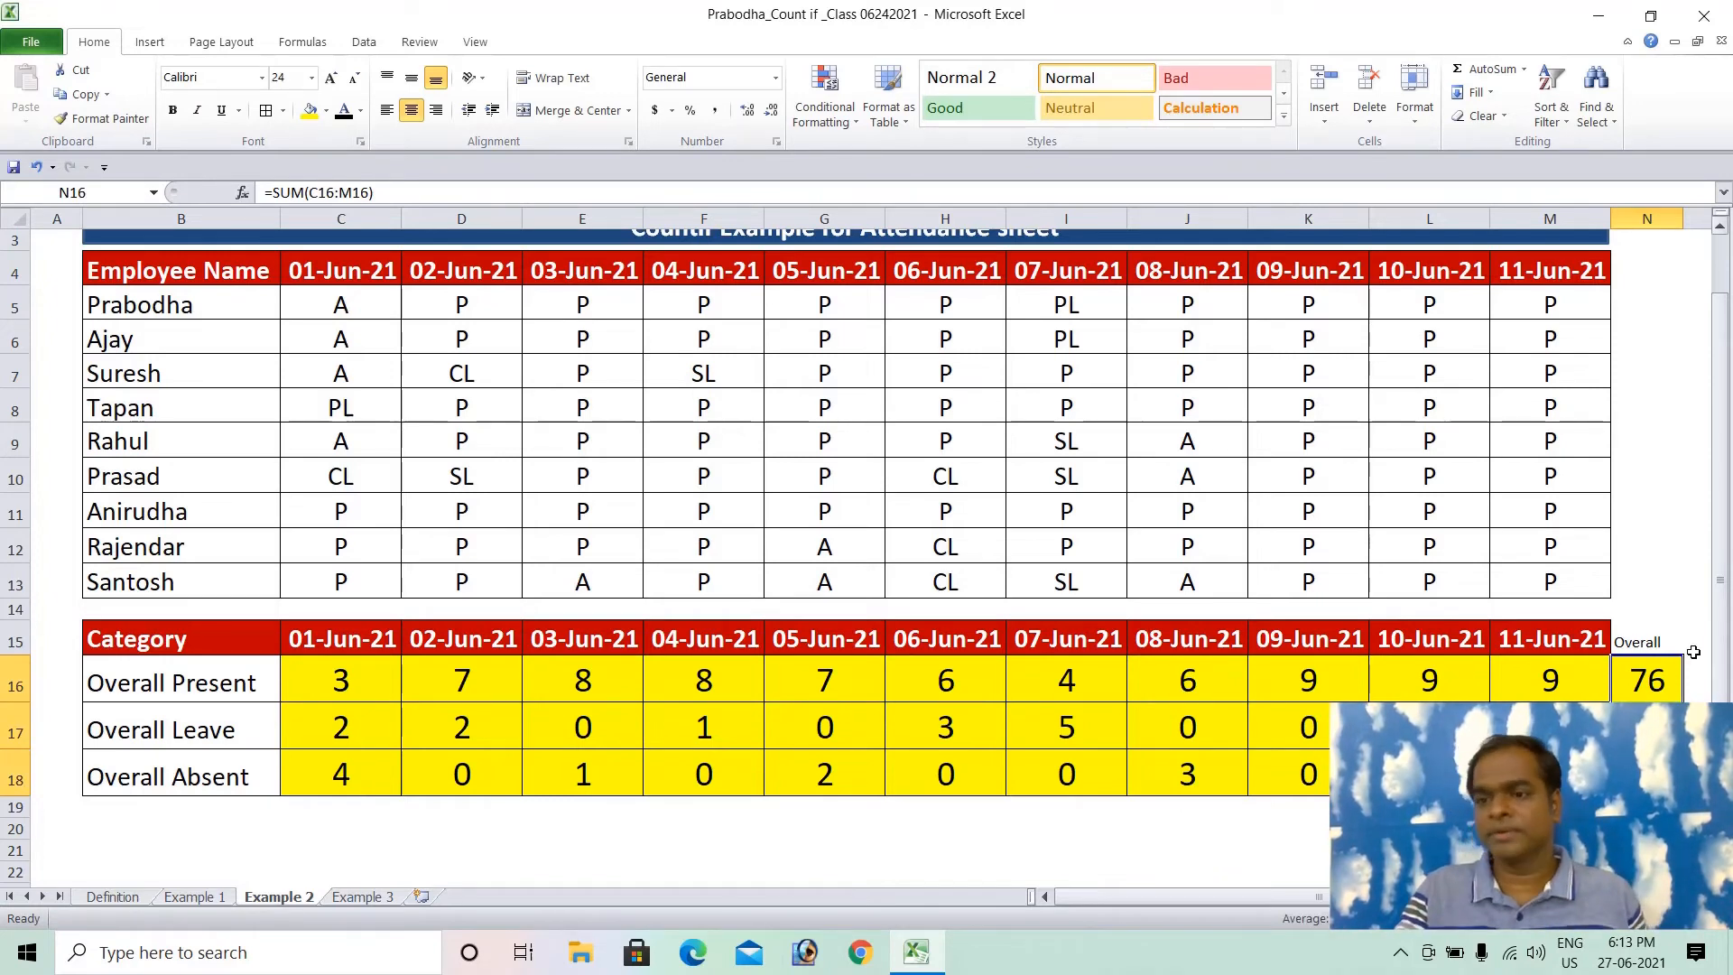
Format the Overall column N15:N18 with a dark blue fill and bold white text
{"action": "left_click_drag", "start_coordinate": [1652, 636], "coordinate": [1647, 776]}
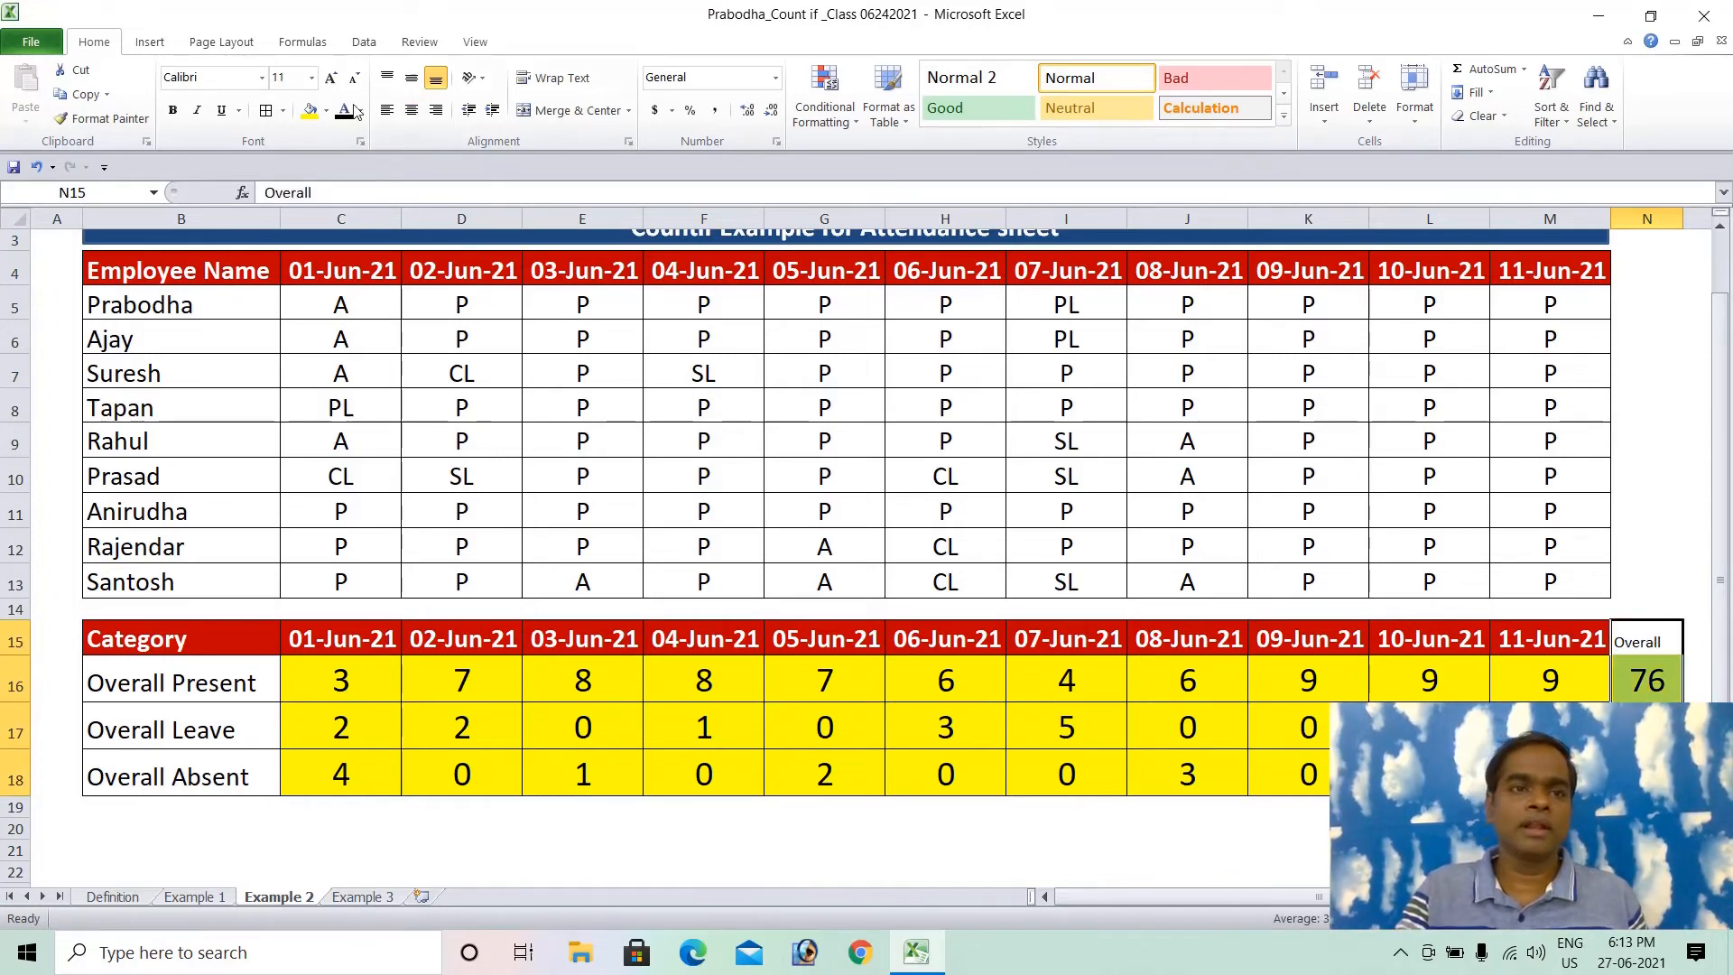
{"action": "left_click", "coordinate": [326, 110]}
{"action": "left_click", "coordinate": [361, 153]}
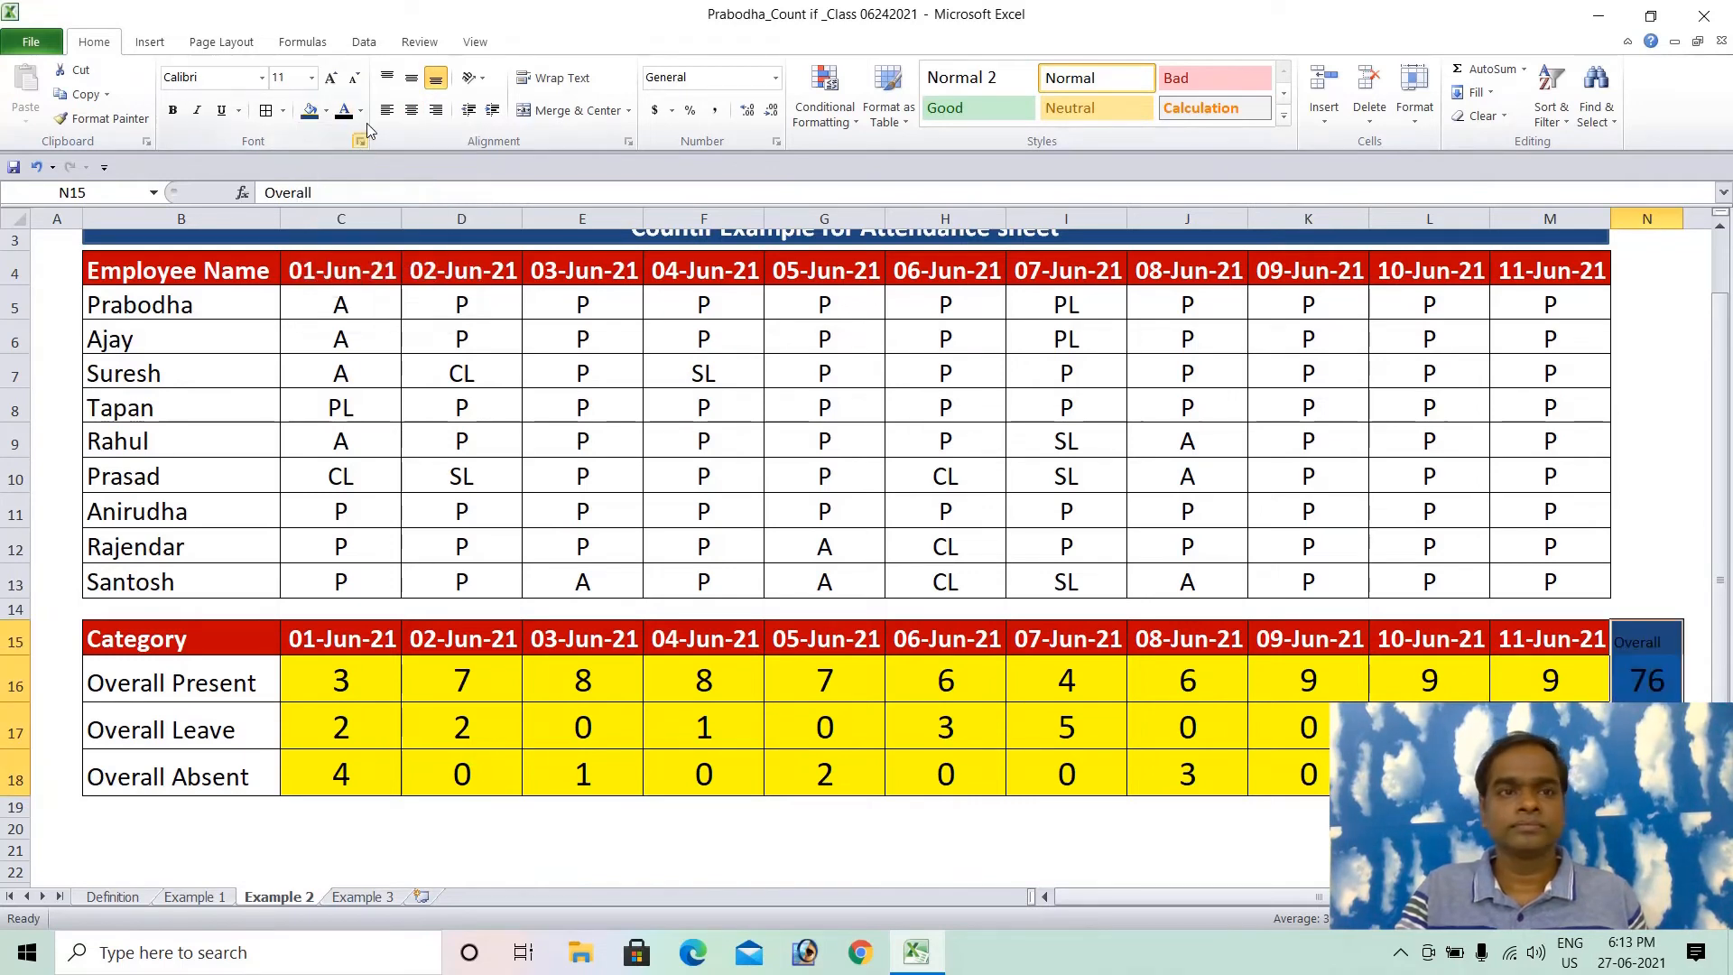
{"action": "left_click", "coordinate": [360, 110]}
{"action": "left_click", "coordinate": [344, 177]}
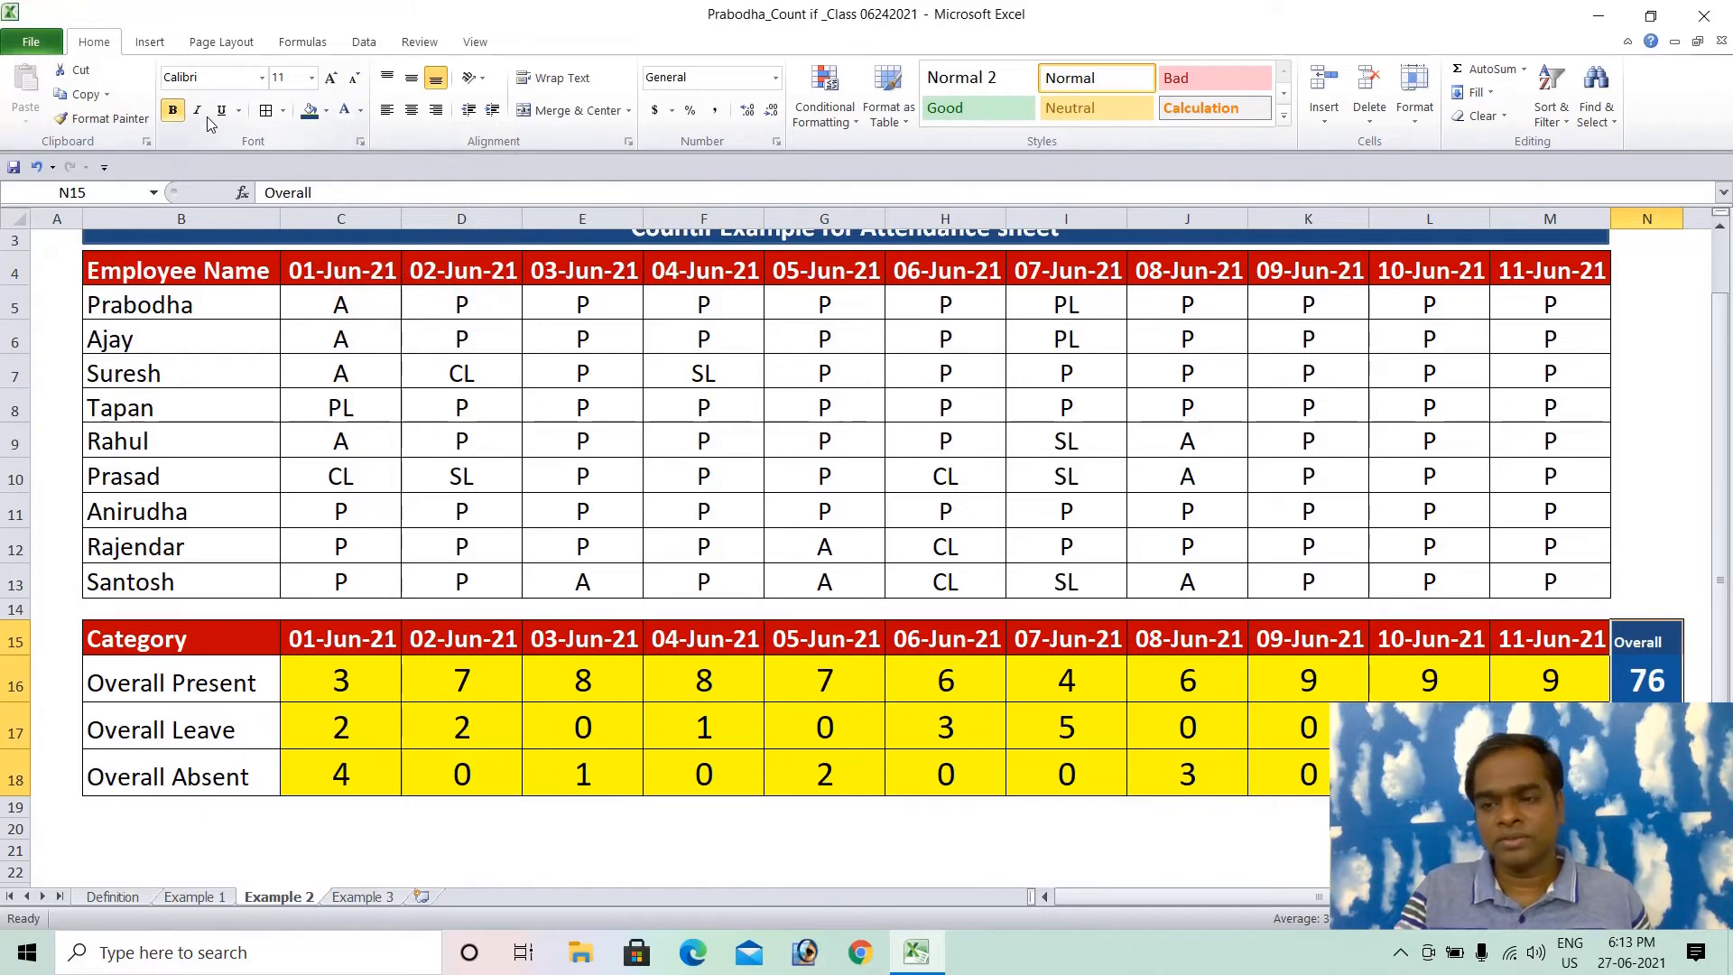
{"action": "left_click", "coordinate": [606, 743]}
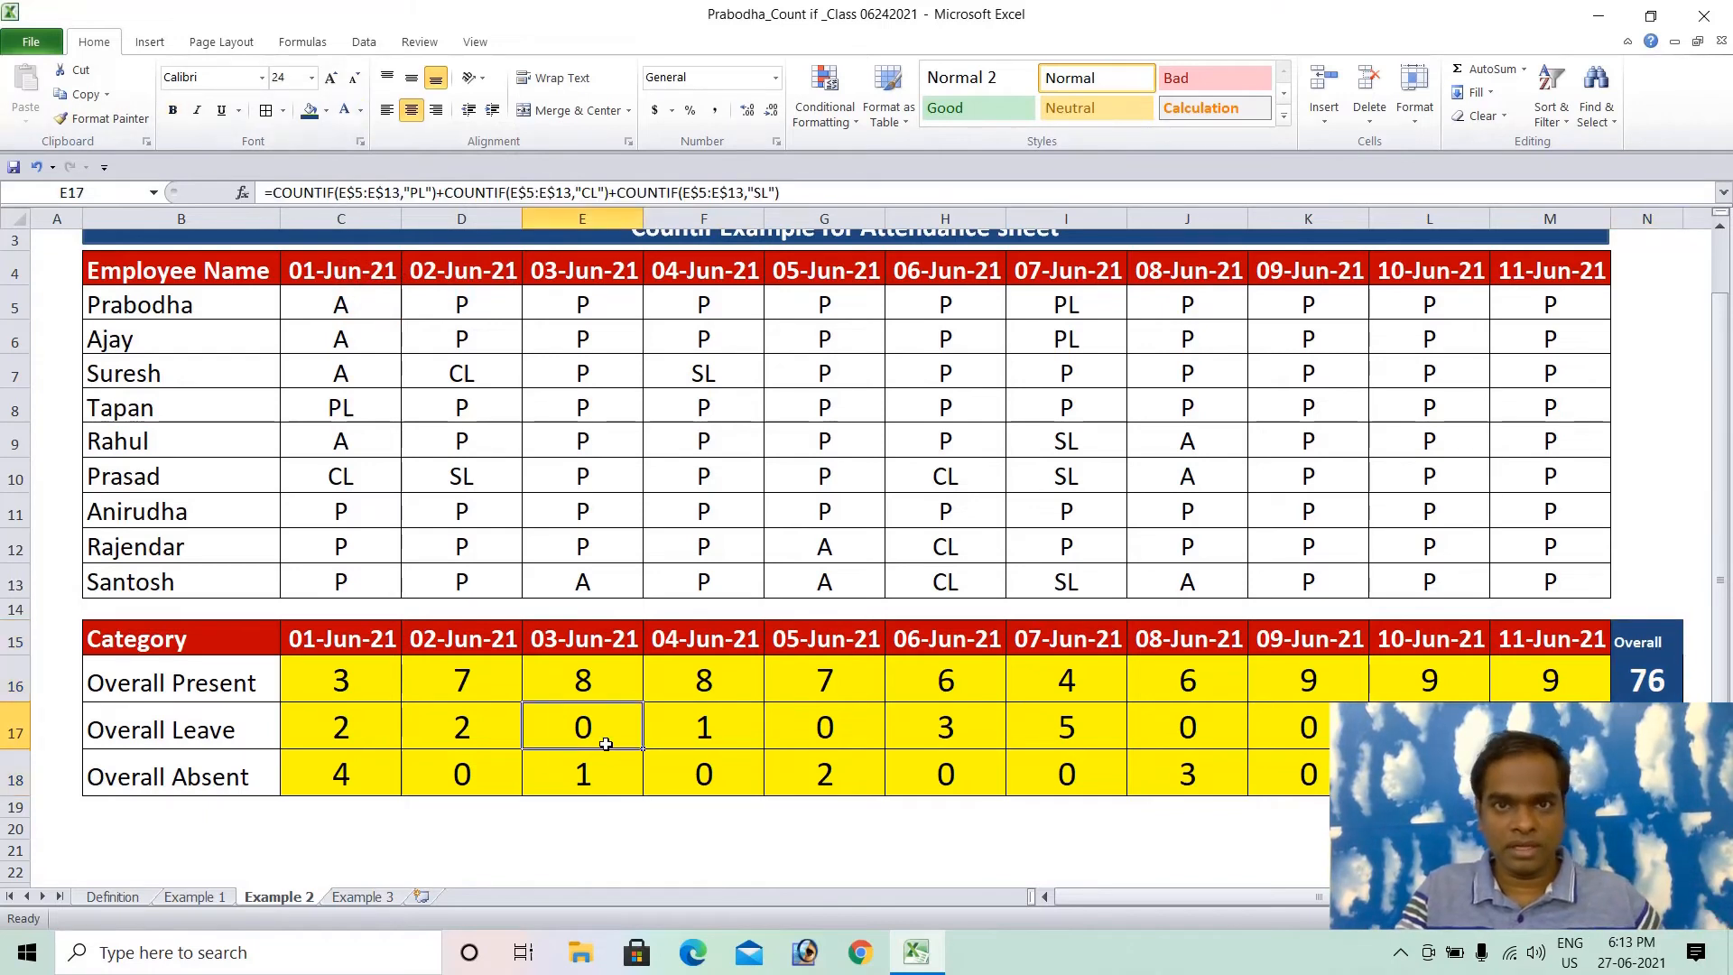
{"action": "scroll", "coordinate": [605, 743], "scroll_direction": "up", "scroll_amount": 1}
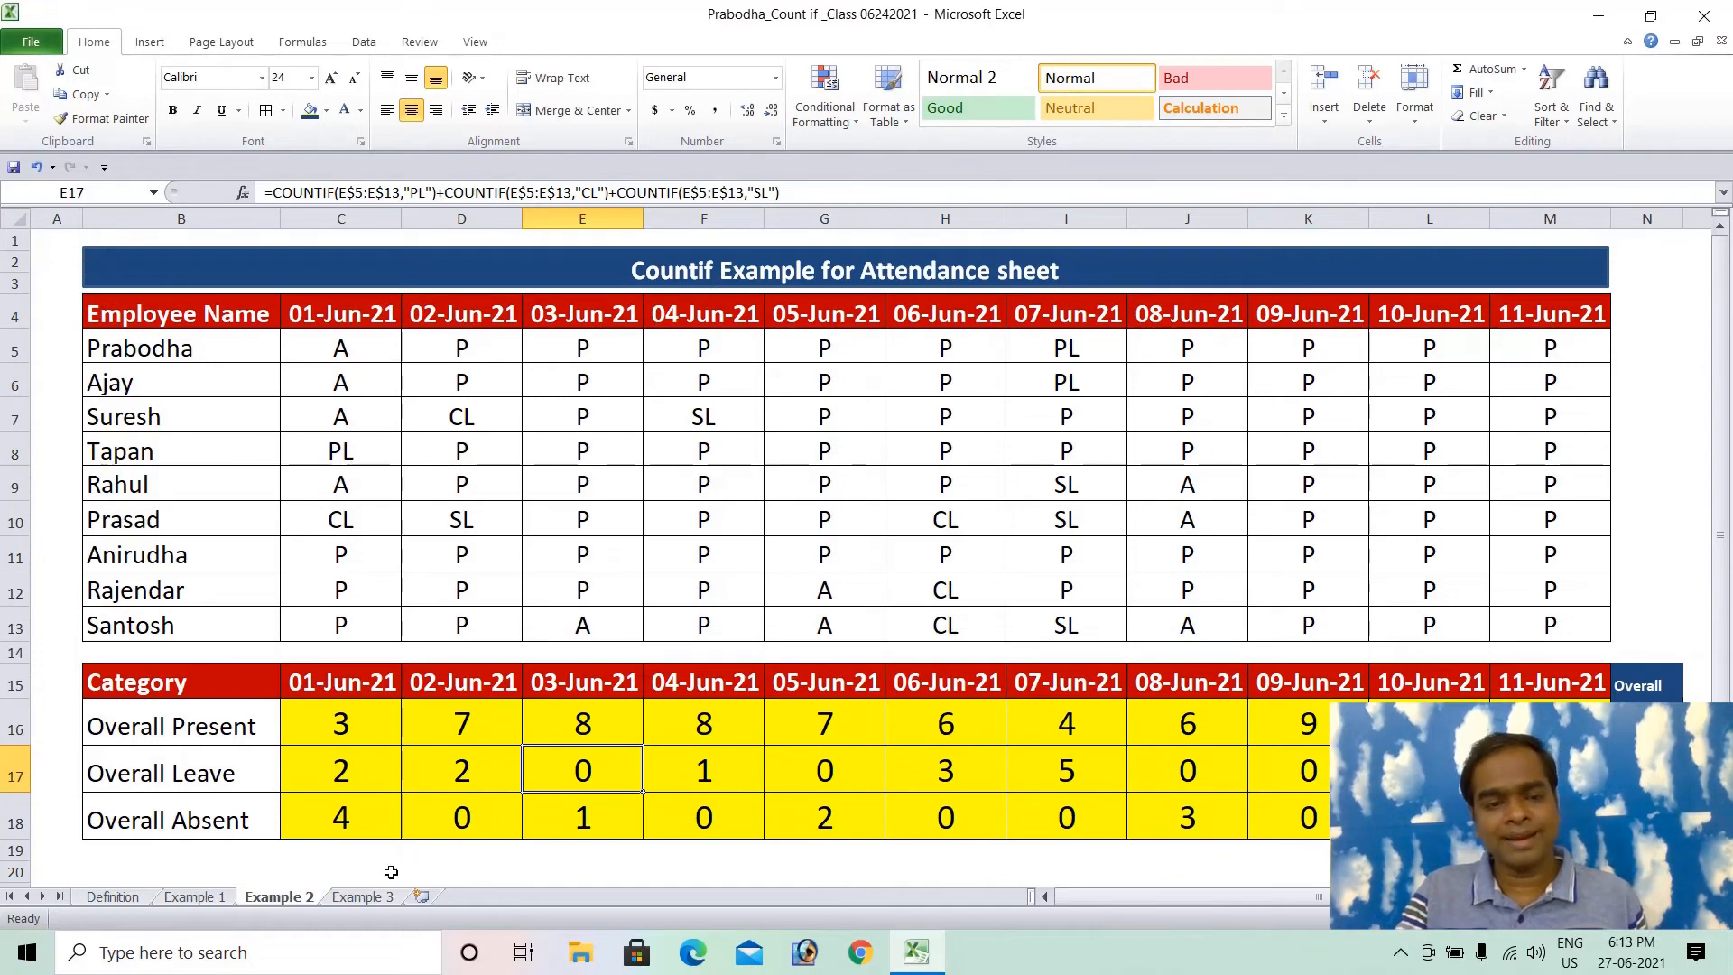
Open the Example 3 sheet and start a COUNTIF formula in the first Occurance cell, C5
{"action": "left_click", "coordinate": [379, 898]}
{"action": "left_click", "coordinate": [488, 411]}
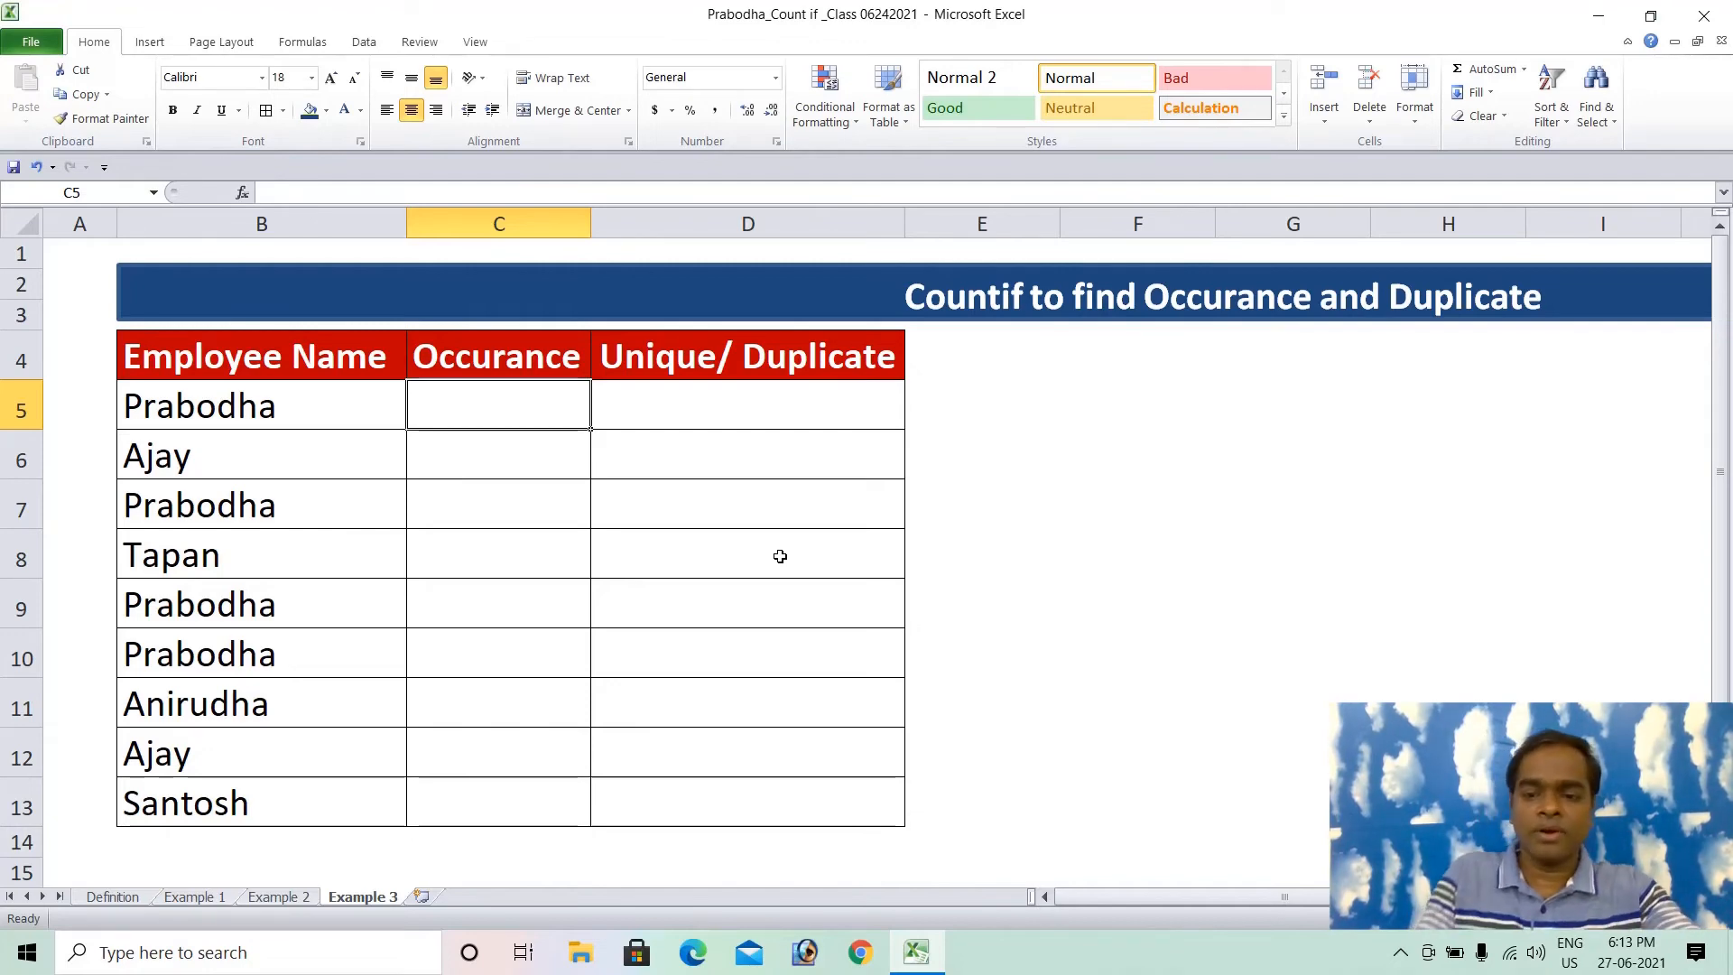
{"action": "type", "text": "=co"}
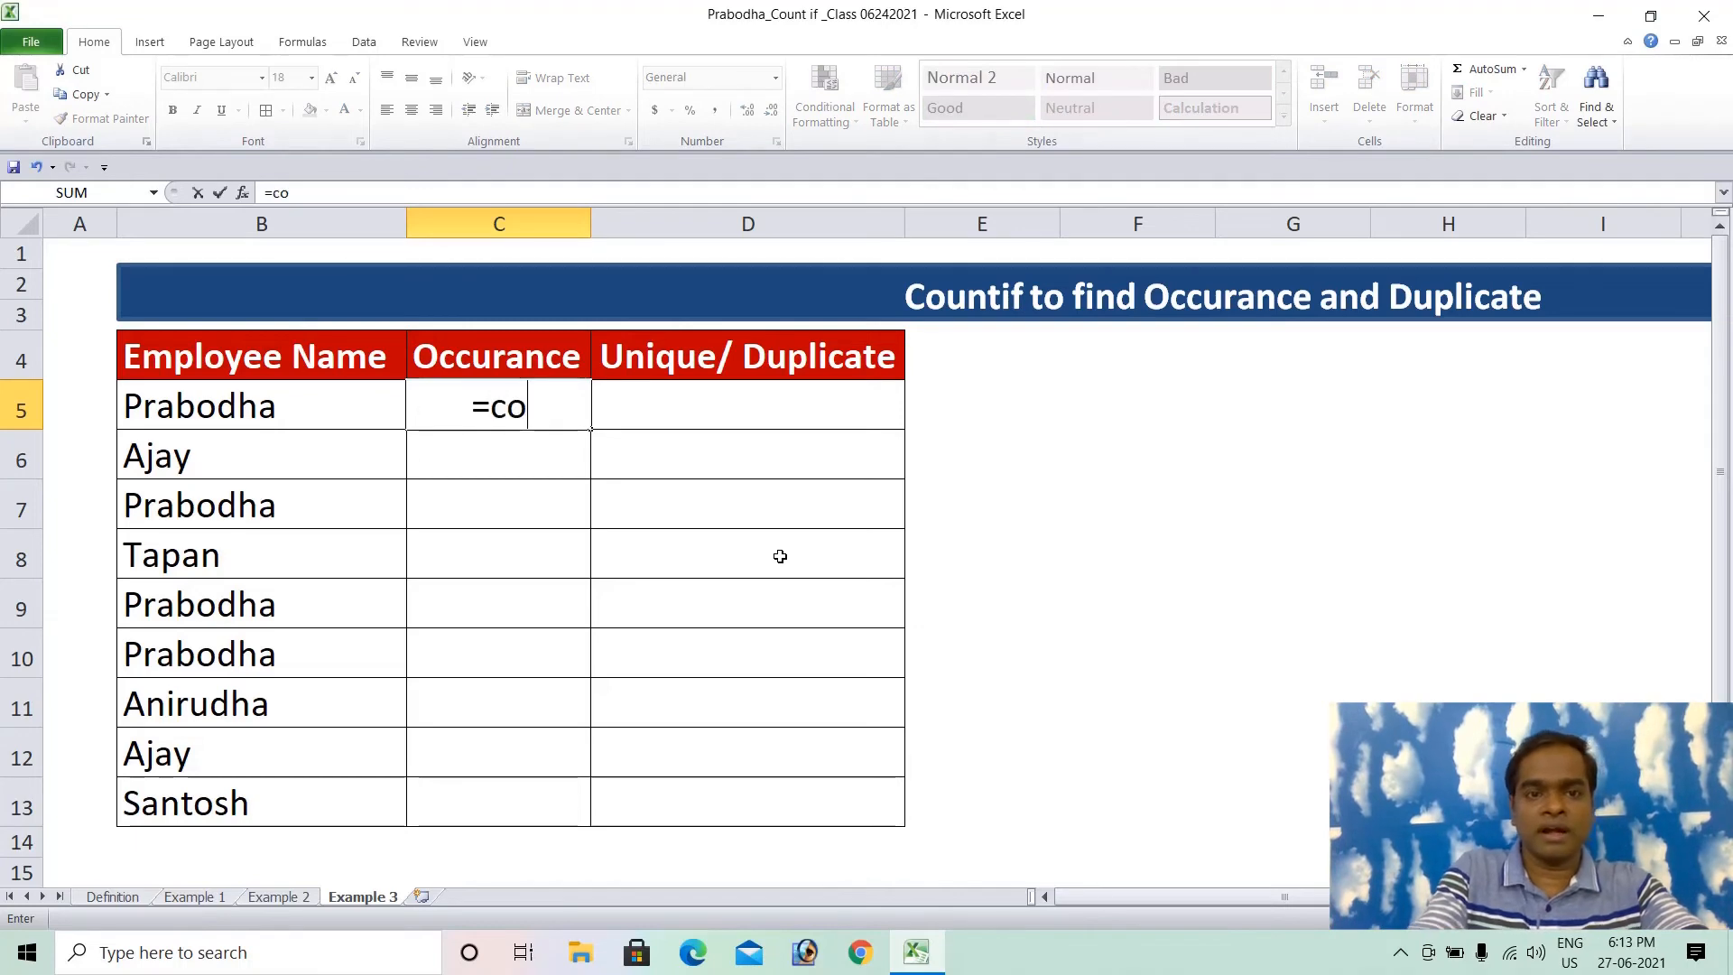
{"action": "type", "text": "utiff"}
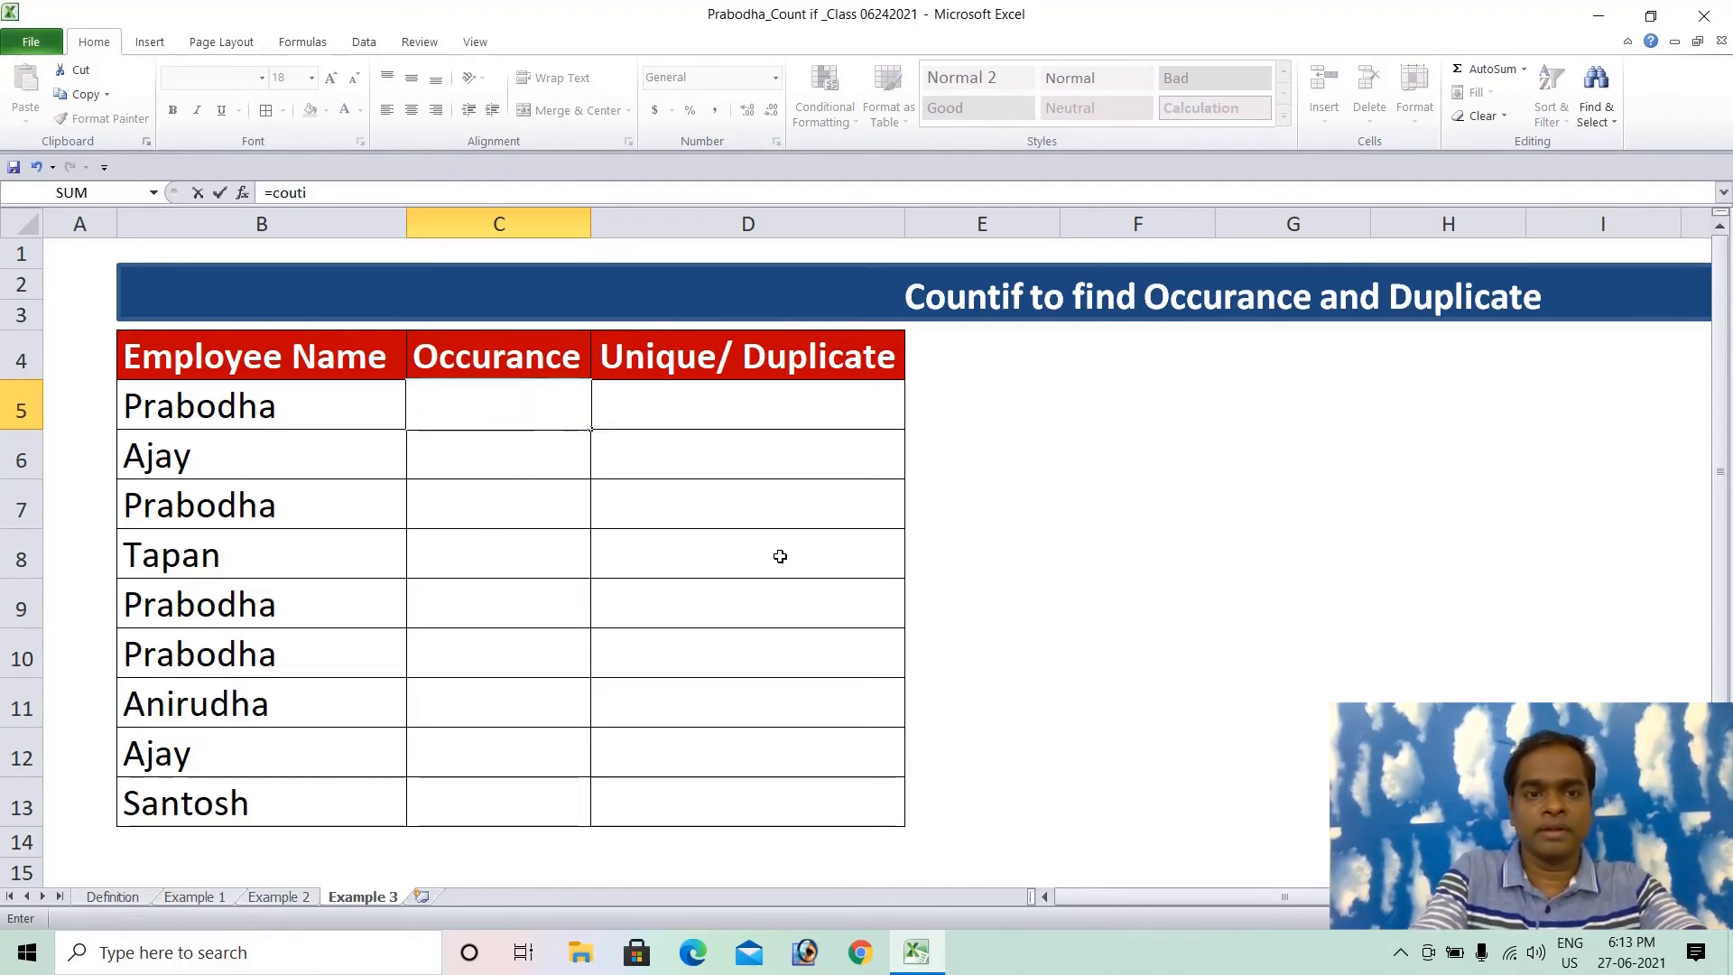
{"action": "key", "text": "BackSpace"}
{"action": "key", "text": "BackSpace"}
{"action": "key", "text": "BackSpace"}
{"action": "key", "text": "BackSpace"}
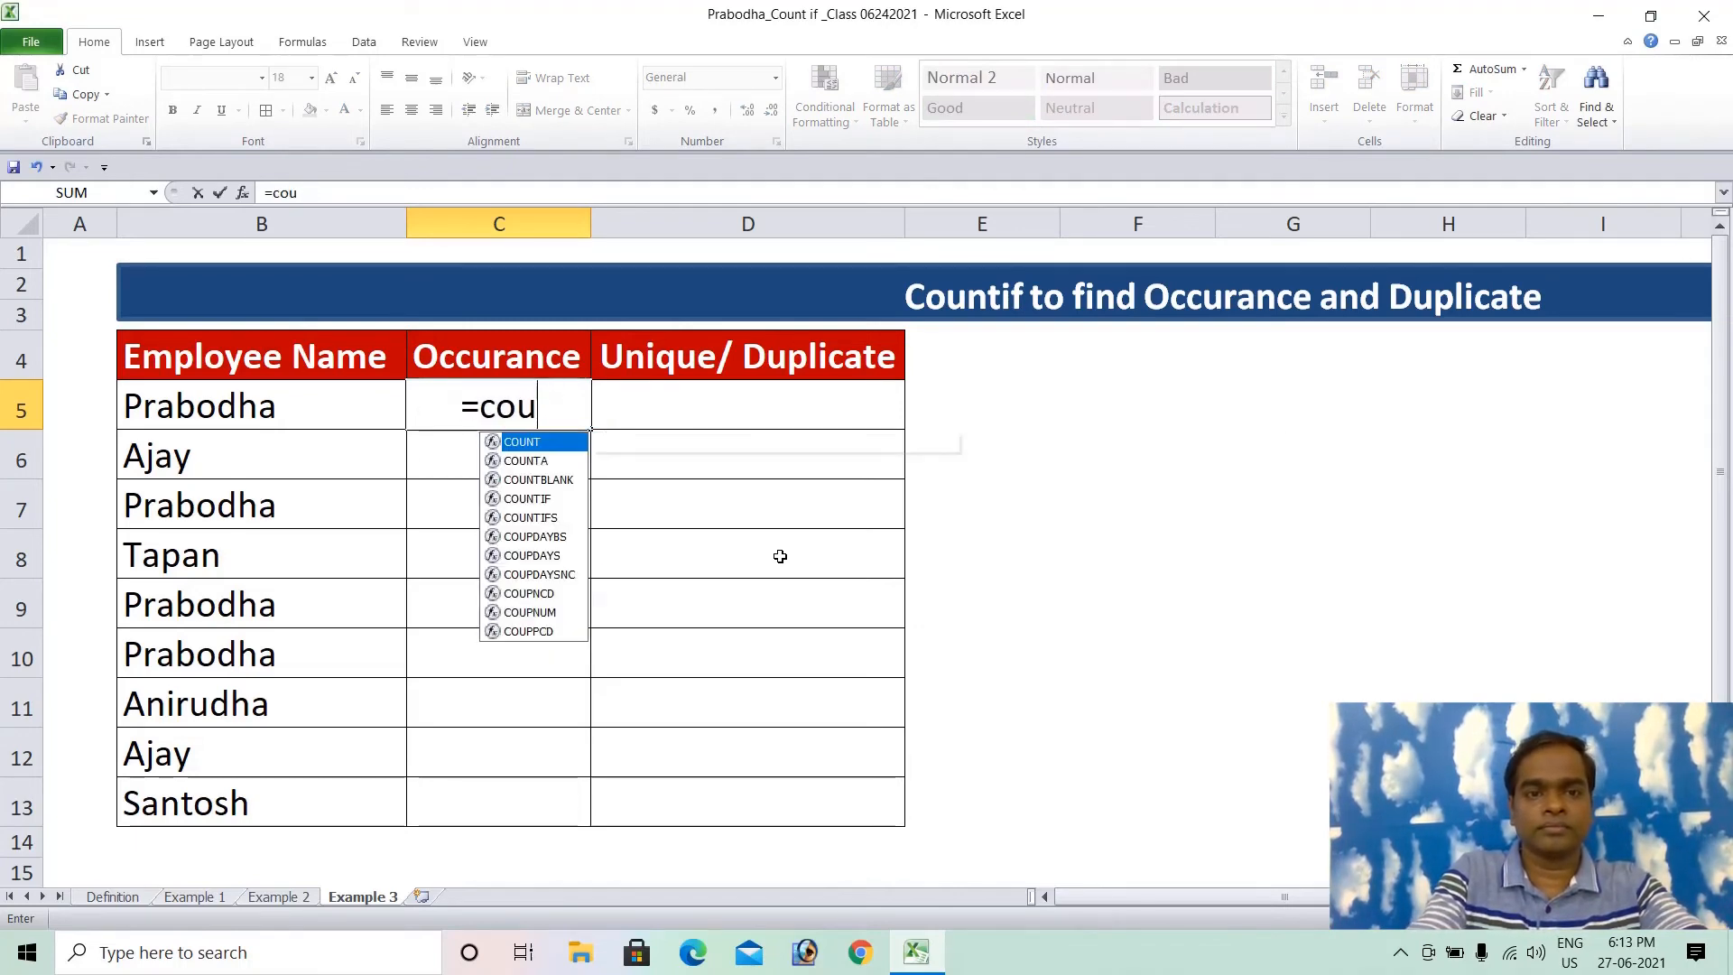
{"action": "type", "text": "ntif"}
{"action": "key", "text": "Tab"}
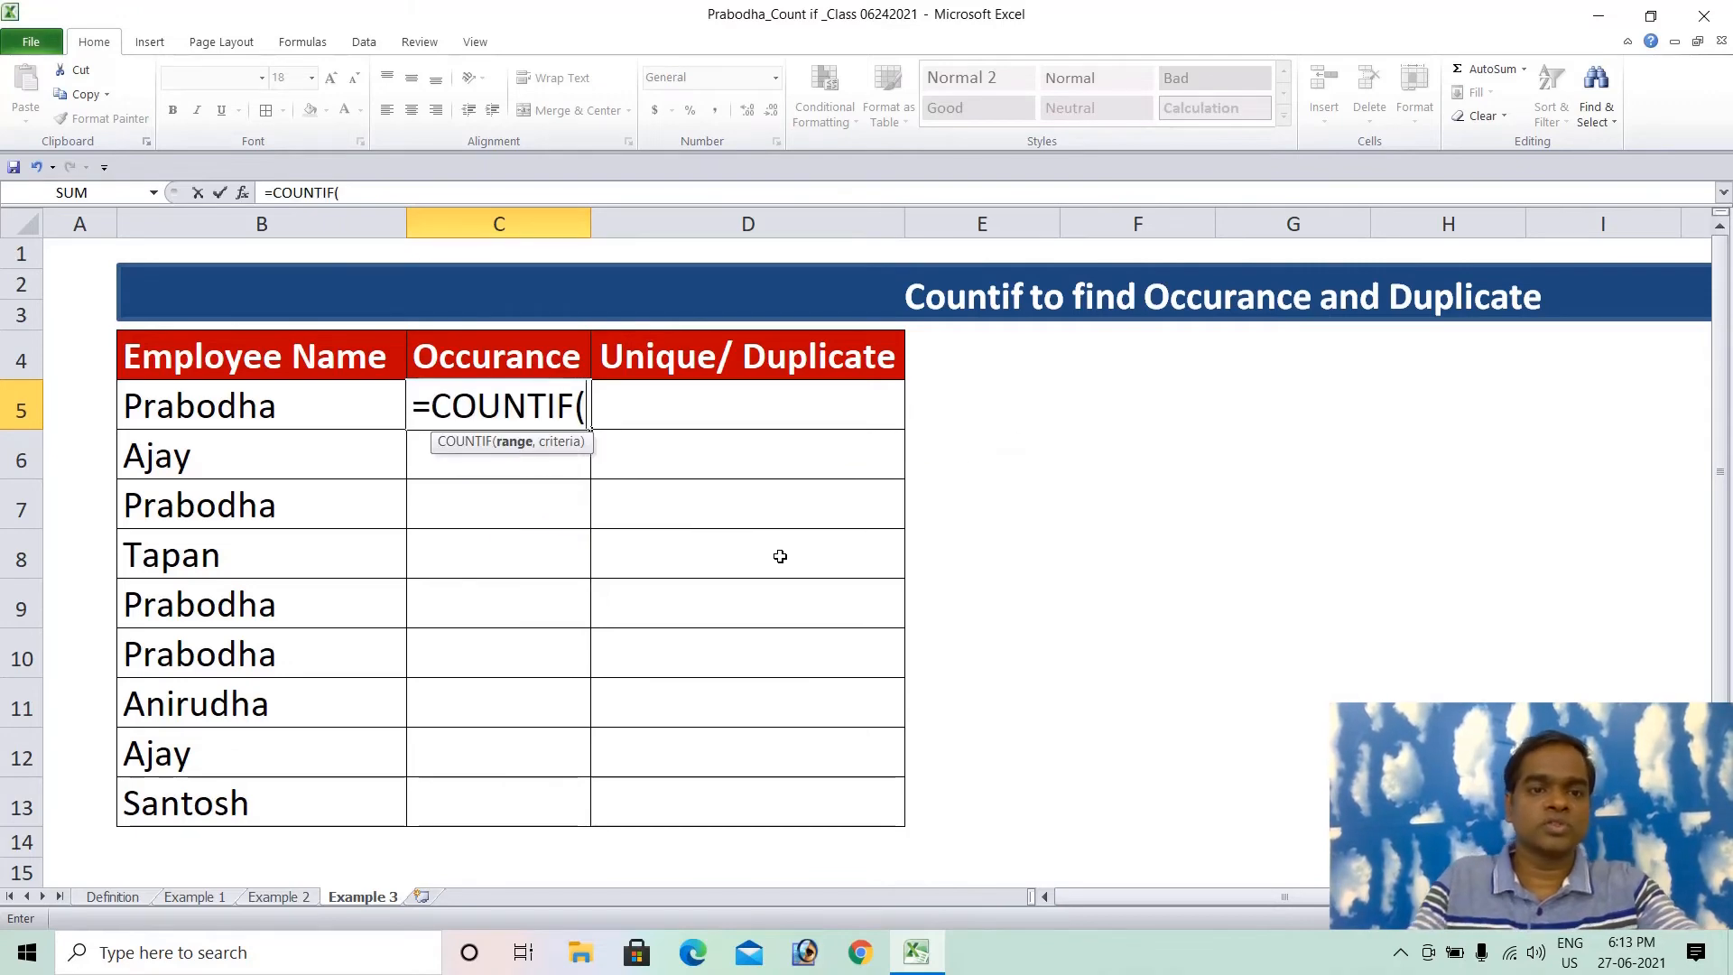
Complete the C5 formula with range B5:B5 and criterion B5, giving =COUNTIF(B5:B5,B5)
{"action": "left_click", "coordinate": [271, 411]}
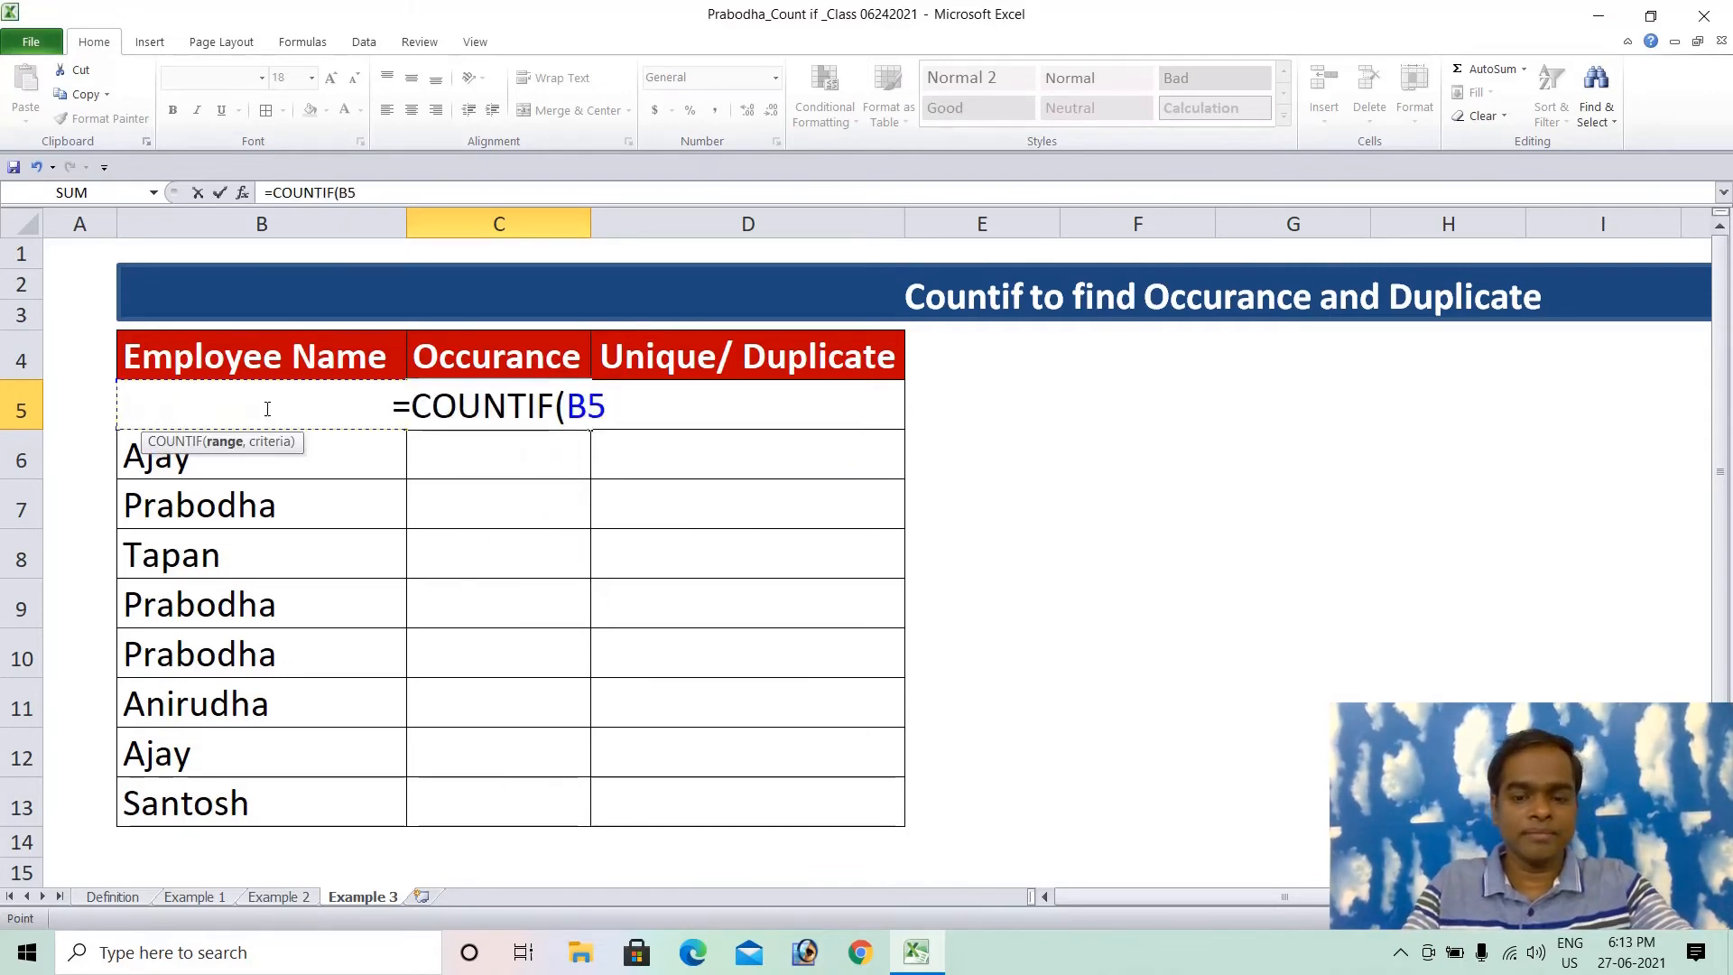
{"action": "key", "text": "F8"}
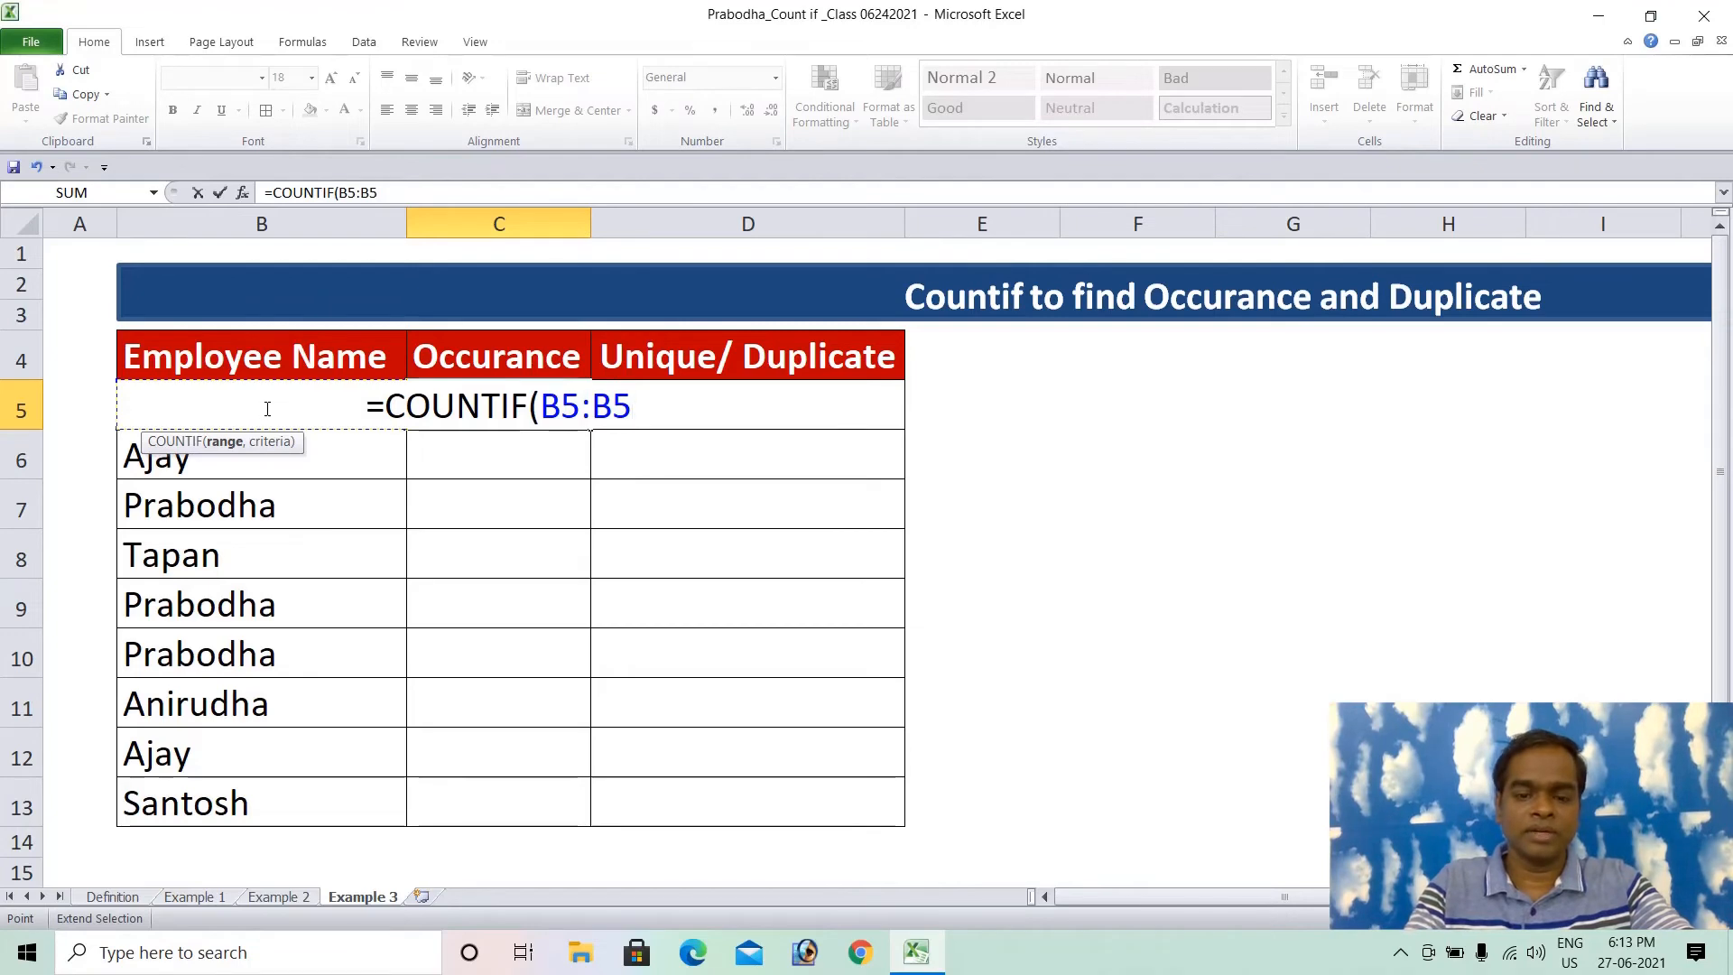
{"action": "type", "text": ","}
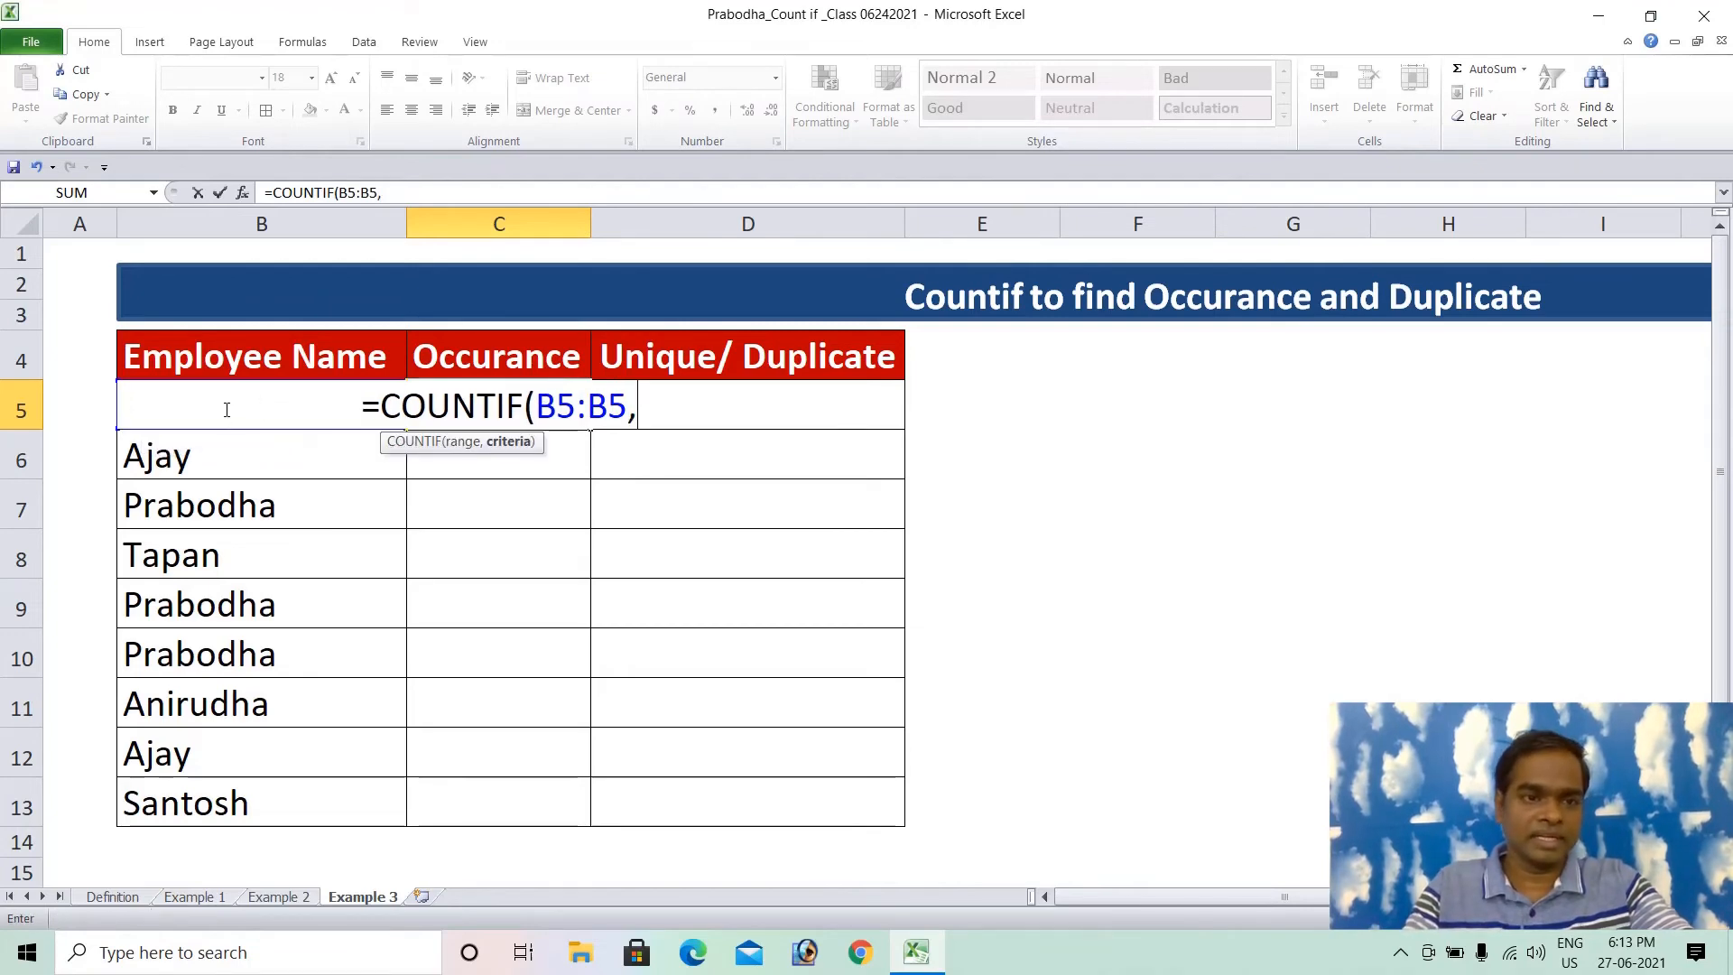
{"action": "left_click", "coordinate": [228, 354]}
{"action": "key", "text": "Down"}
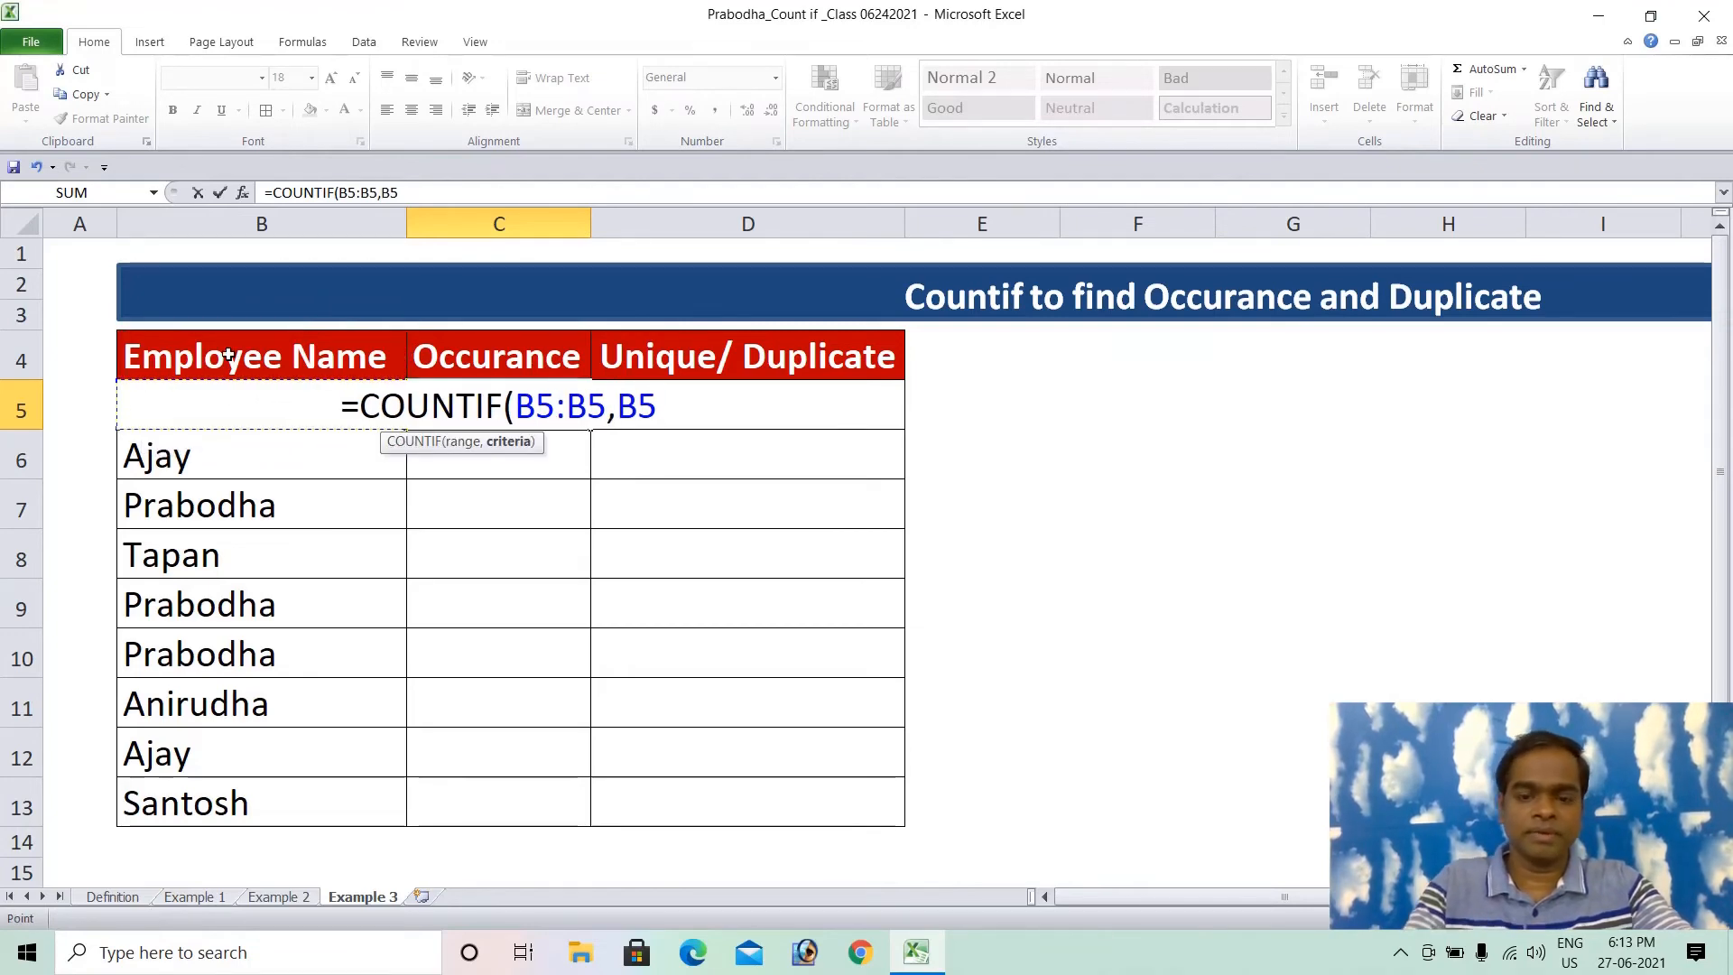
{"action": "type", "text": ")"}
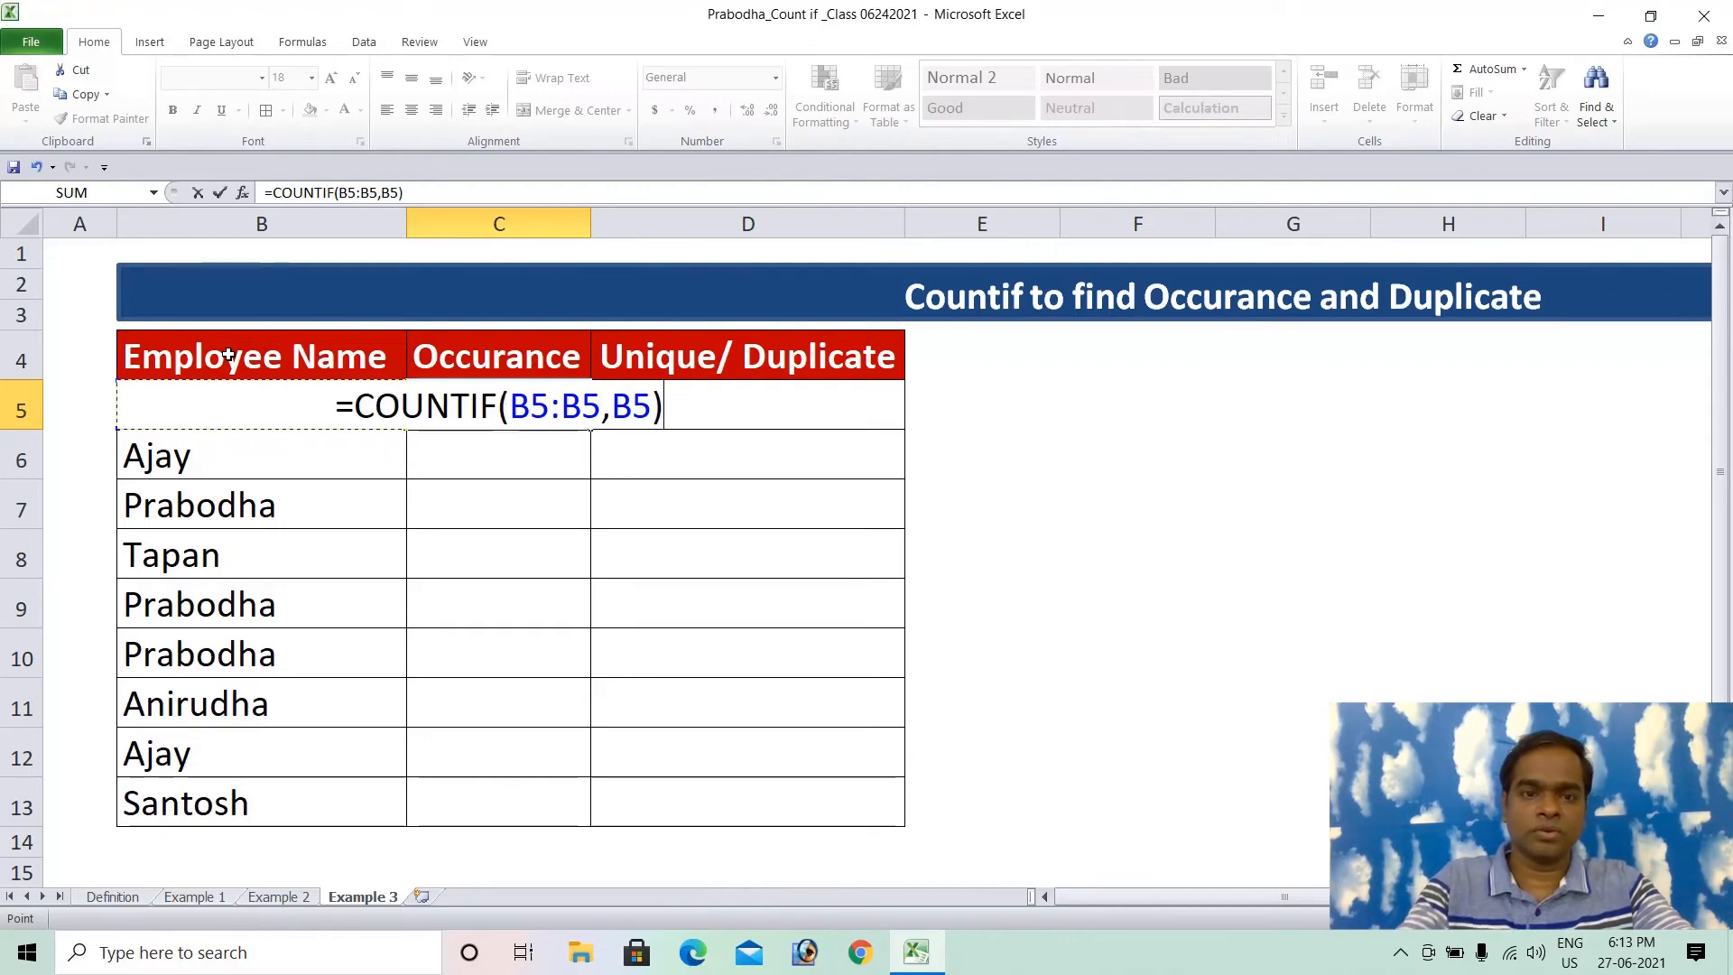
{"action": "key", "text": "Return"}
{"action": "key", "text": "Up"}
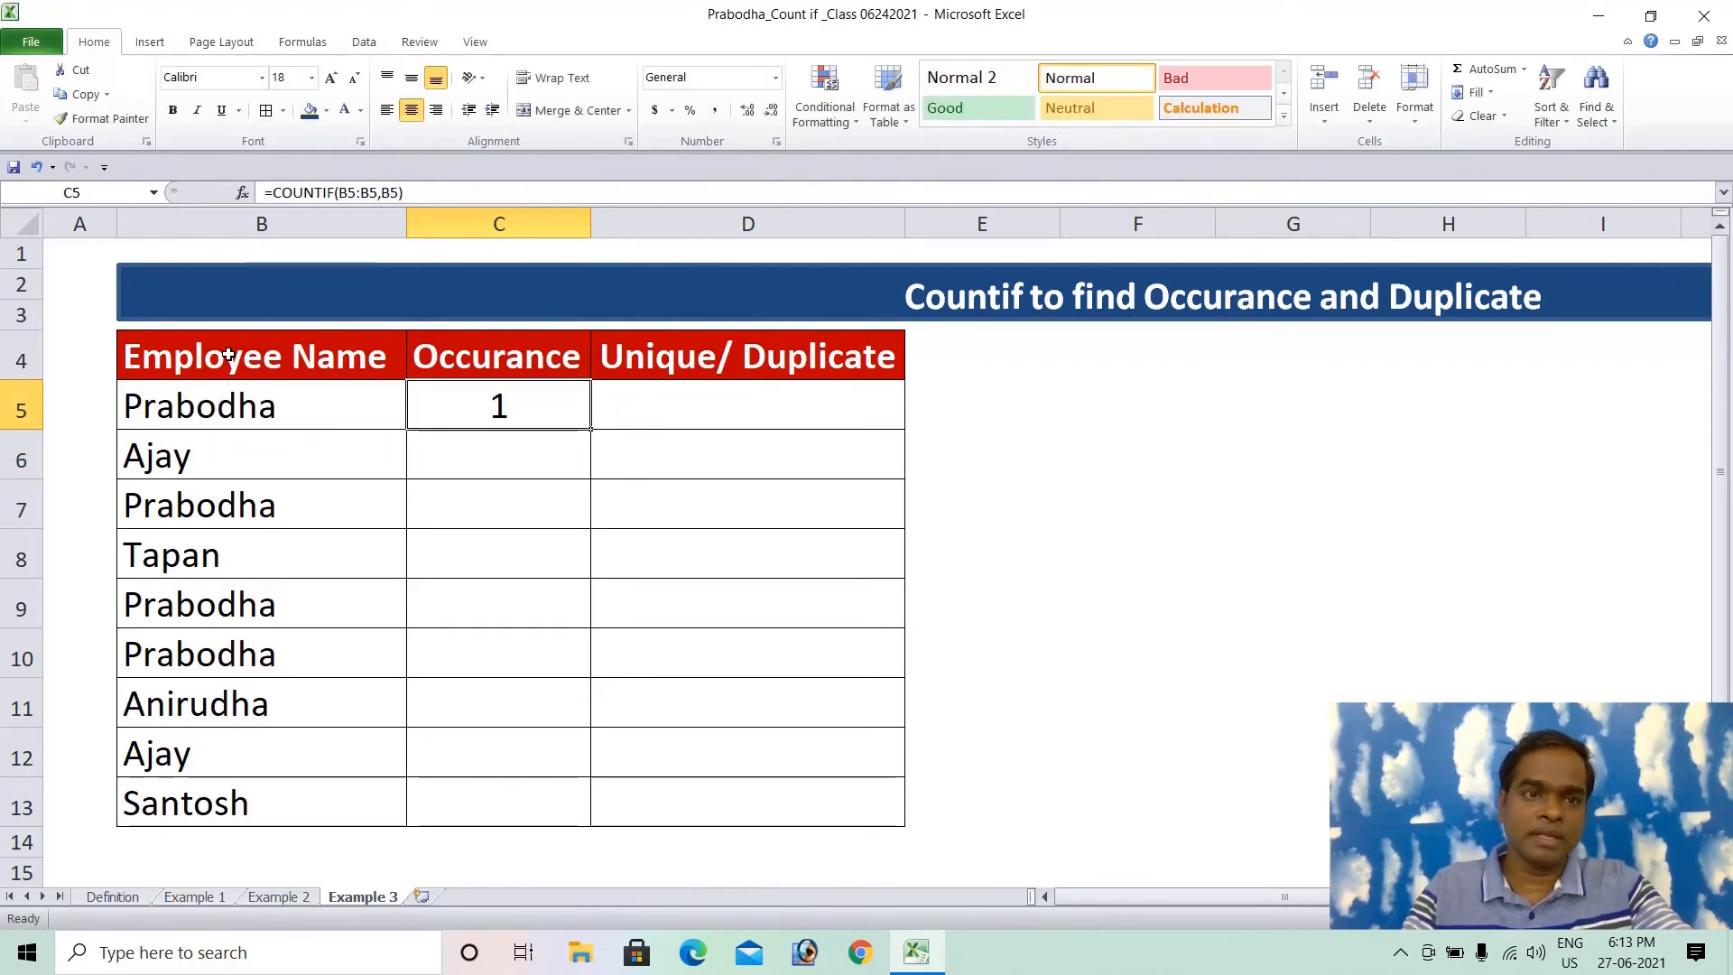
Make the start of the C5 range absolute so the formula reads =COUNTIF($B$5:B5,B5)
{"action": "key", "text": "F2"}
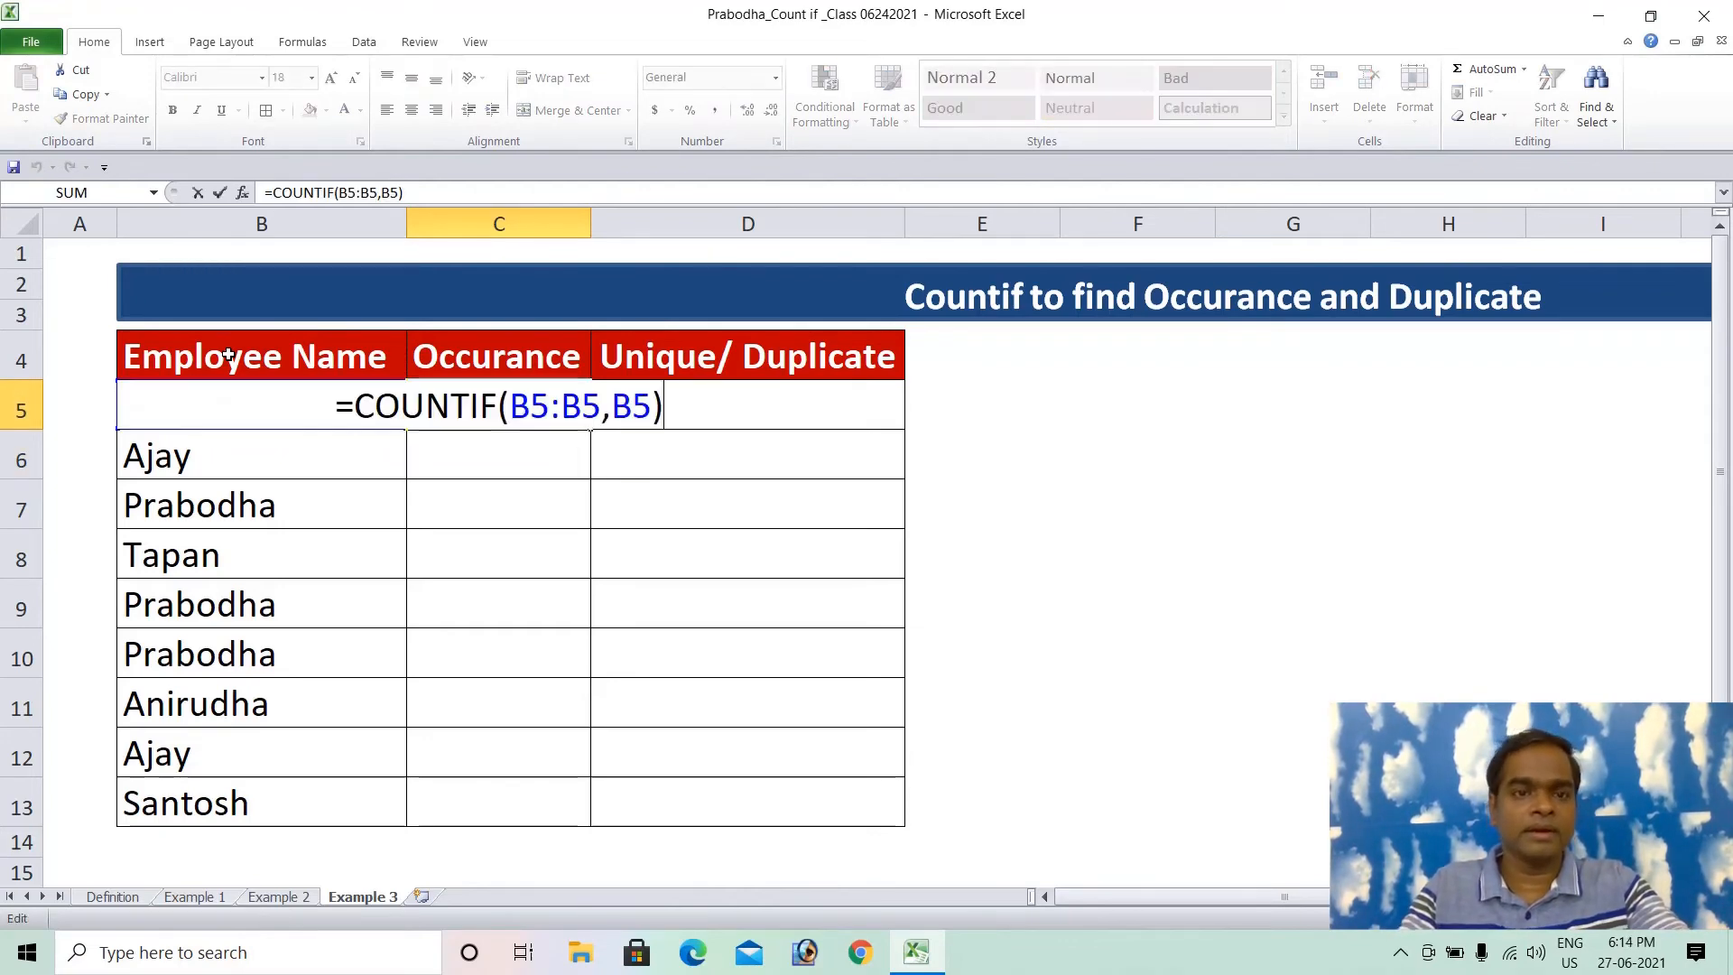
{"action": "left_click", "coordinate": [539, 413]}
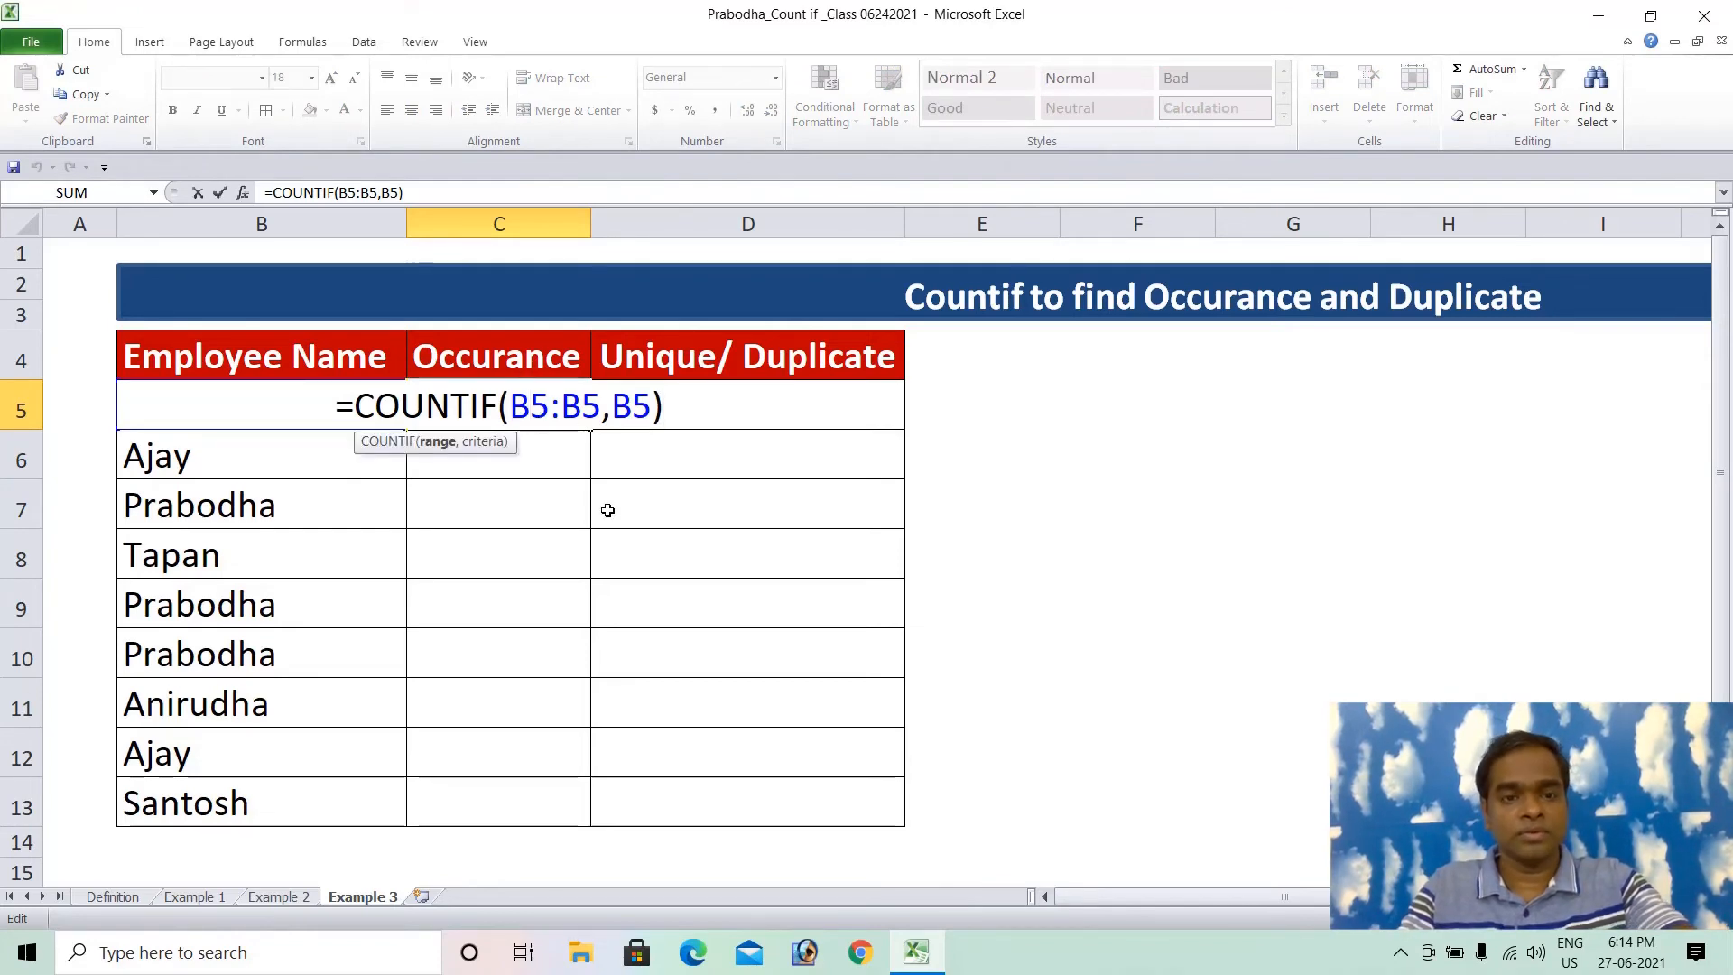
{"action": "key", "text": "F4"}
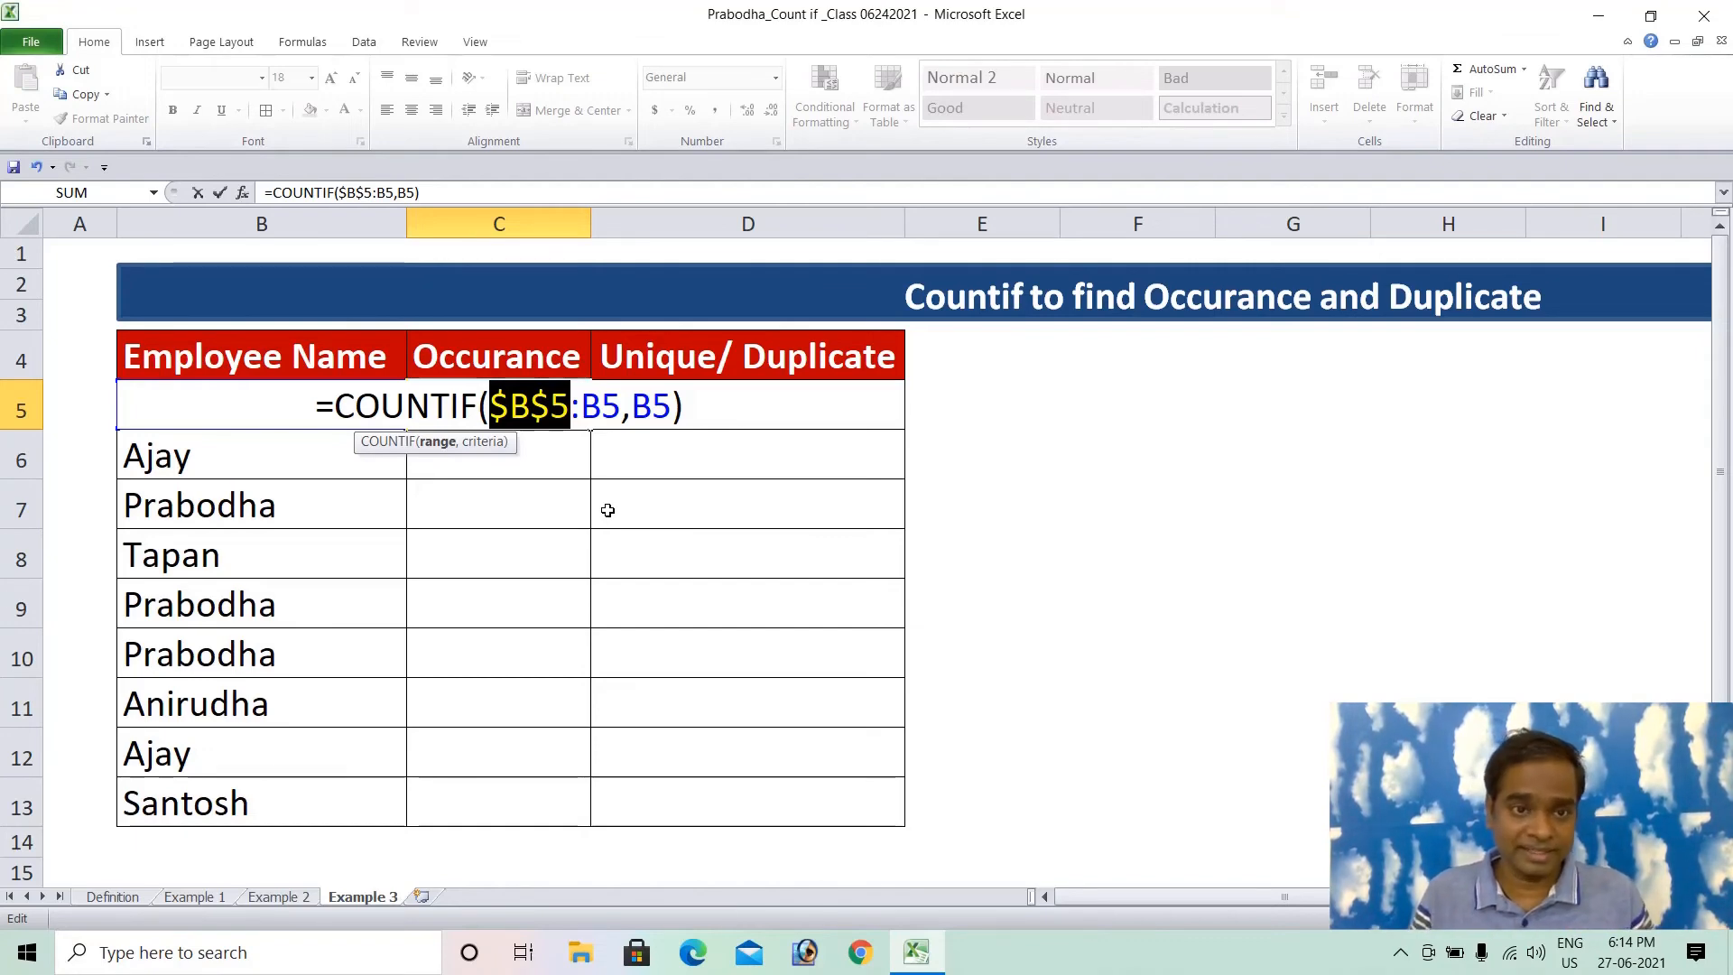
{"action": "key", "text": "Return"}
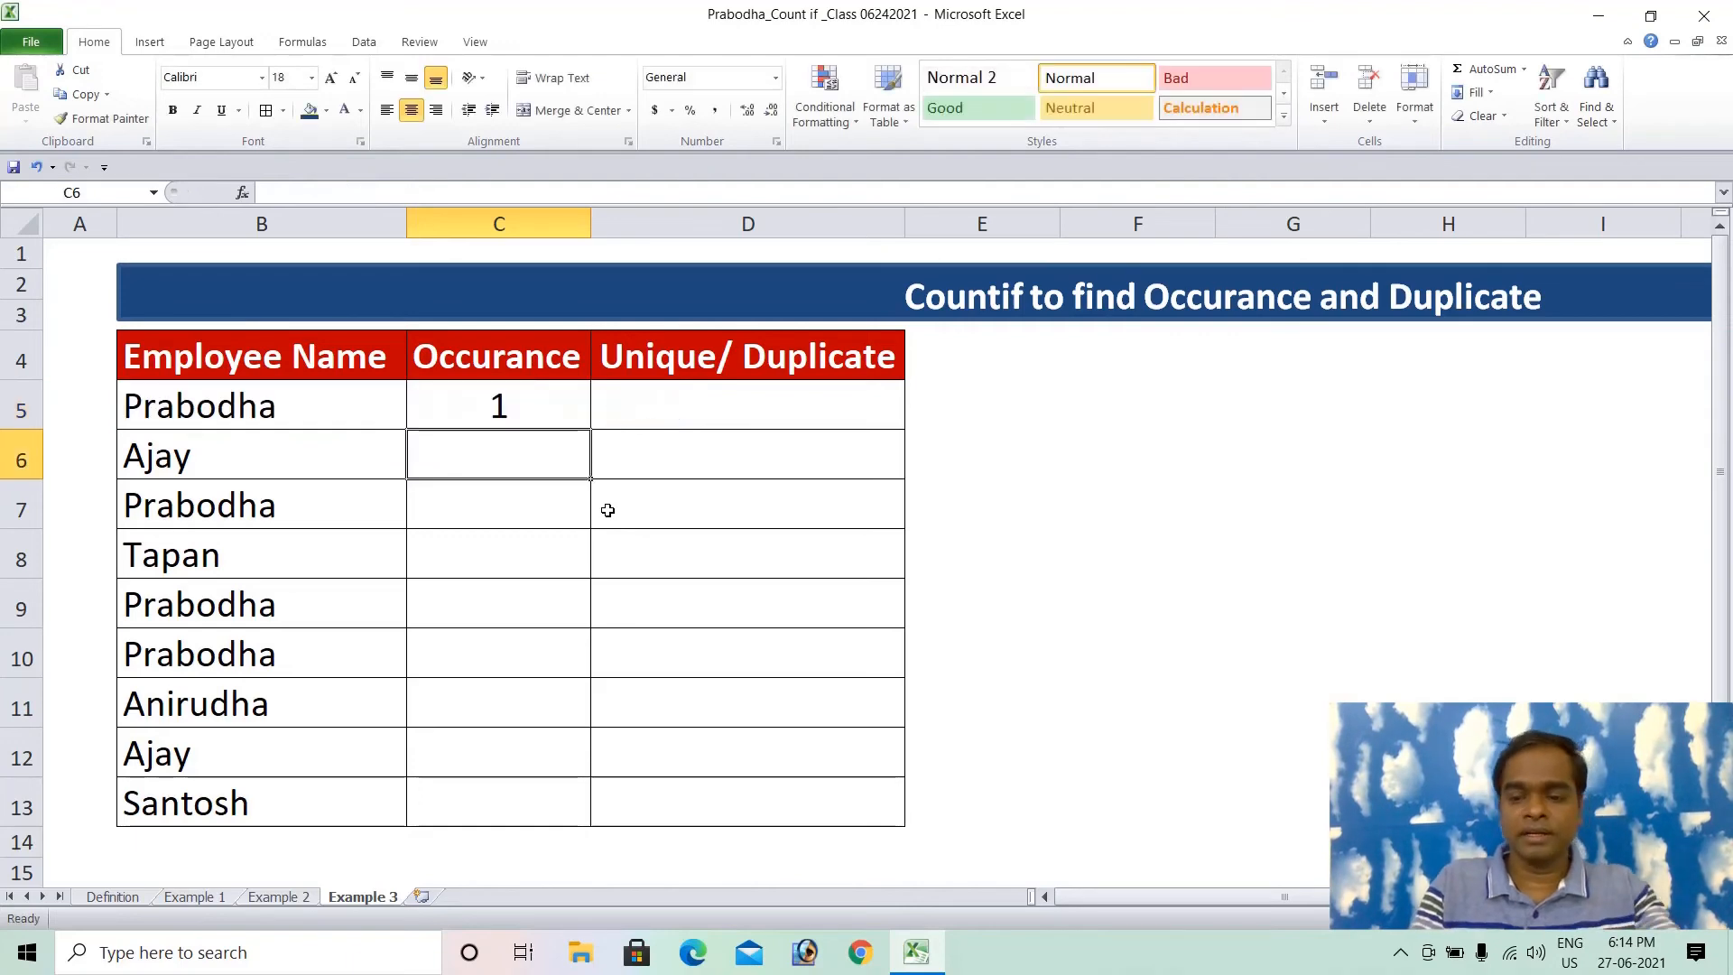
Fill the COUNTIF formula from C5 down through C13 to number every employee name's occurrence
{"action": "key", "text": "Up"}
{"action": "key", "text": "shift+Down"}
{"action": "key", "text": "shift+Down"}
{"action": "key", "text": "shift+Down"}
{"action": "key", "text": "shift+Down"}
{"action": "key", "text": "shift+Down"}
{"action": "key", "text": "shift+Down"}
{"action": "key", "text": "shift+Down"}
{"action": "key", "text": "shift+Down"}
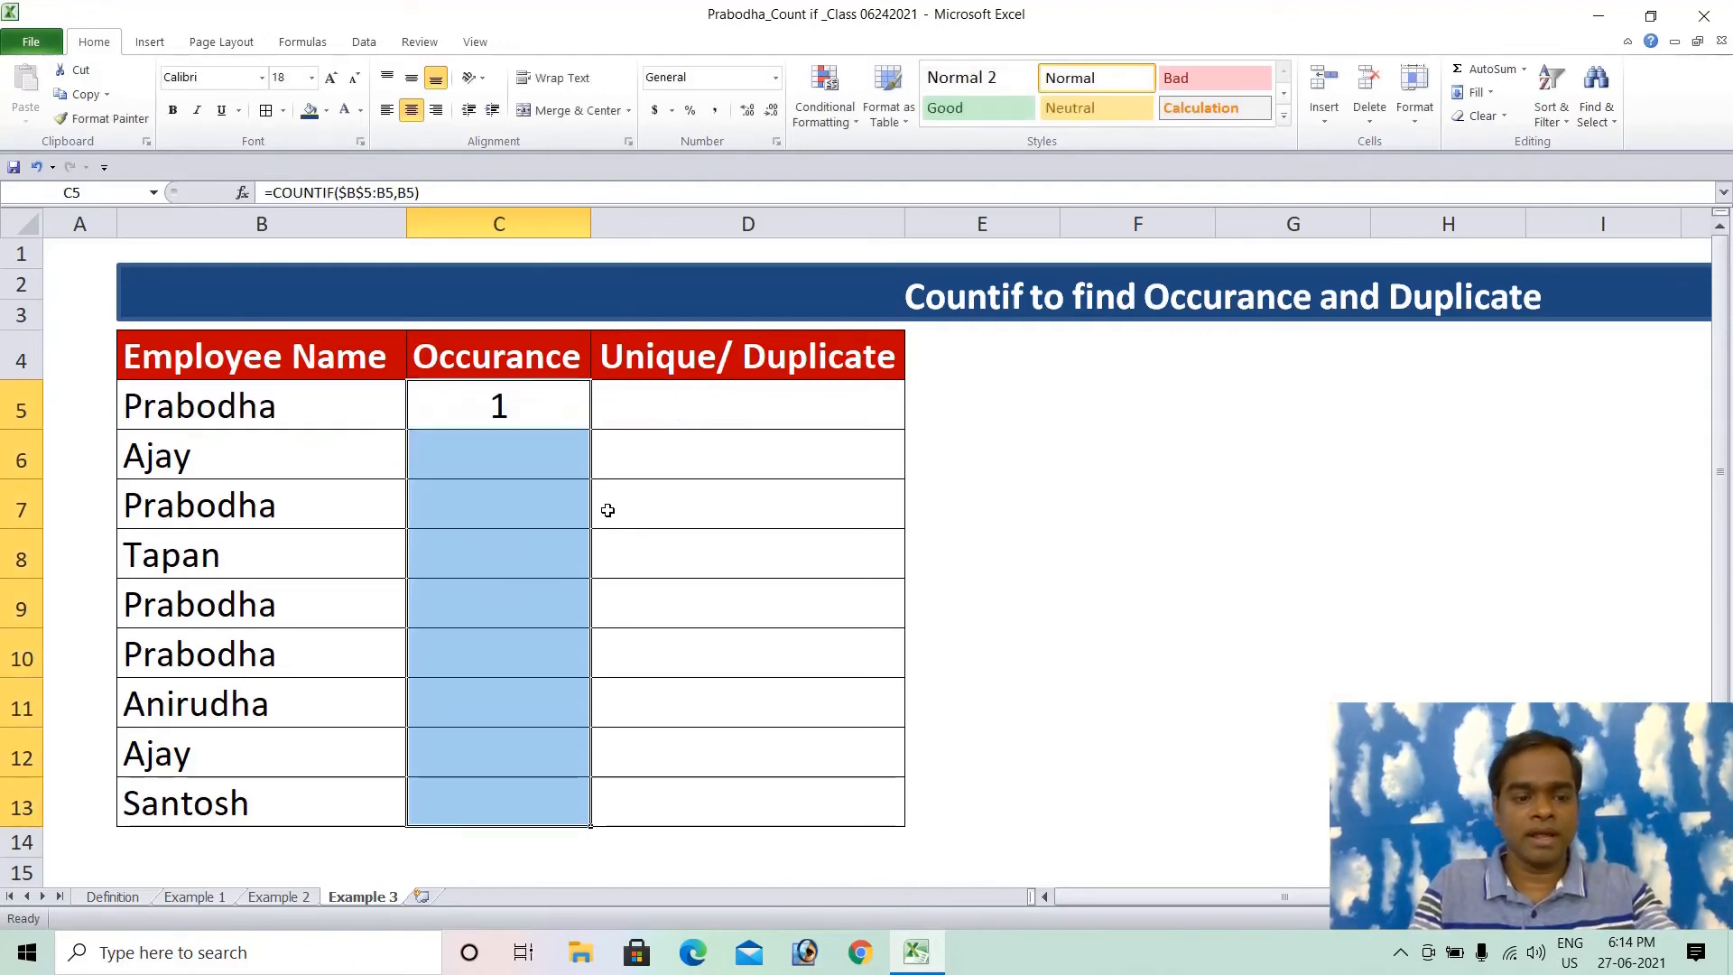
{"action": "key", "text": "ctrl+d"}
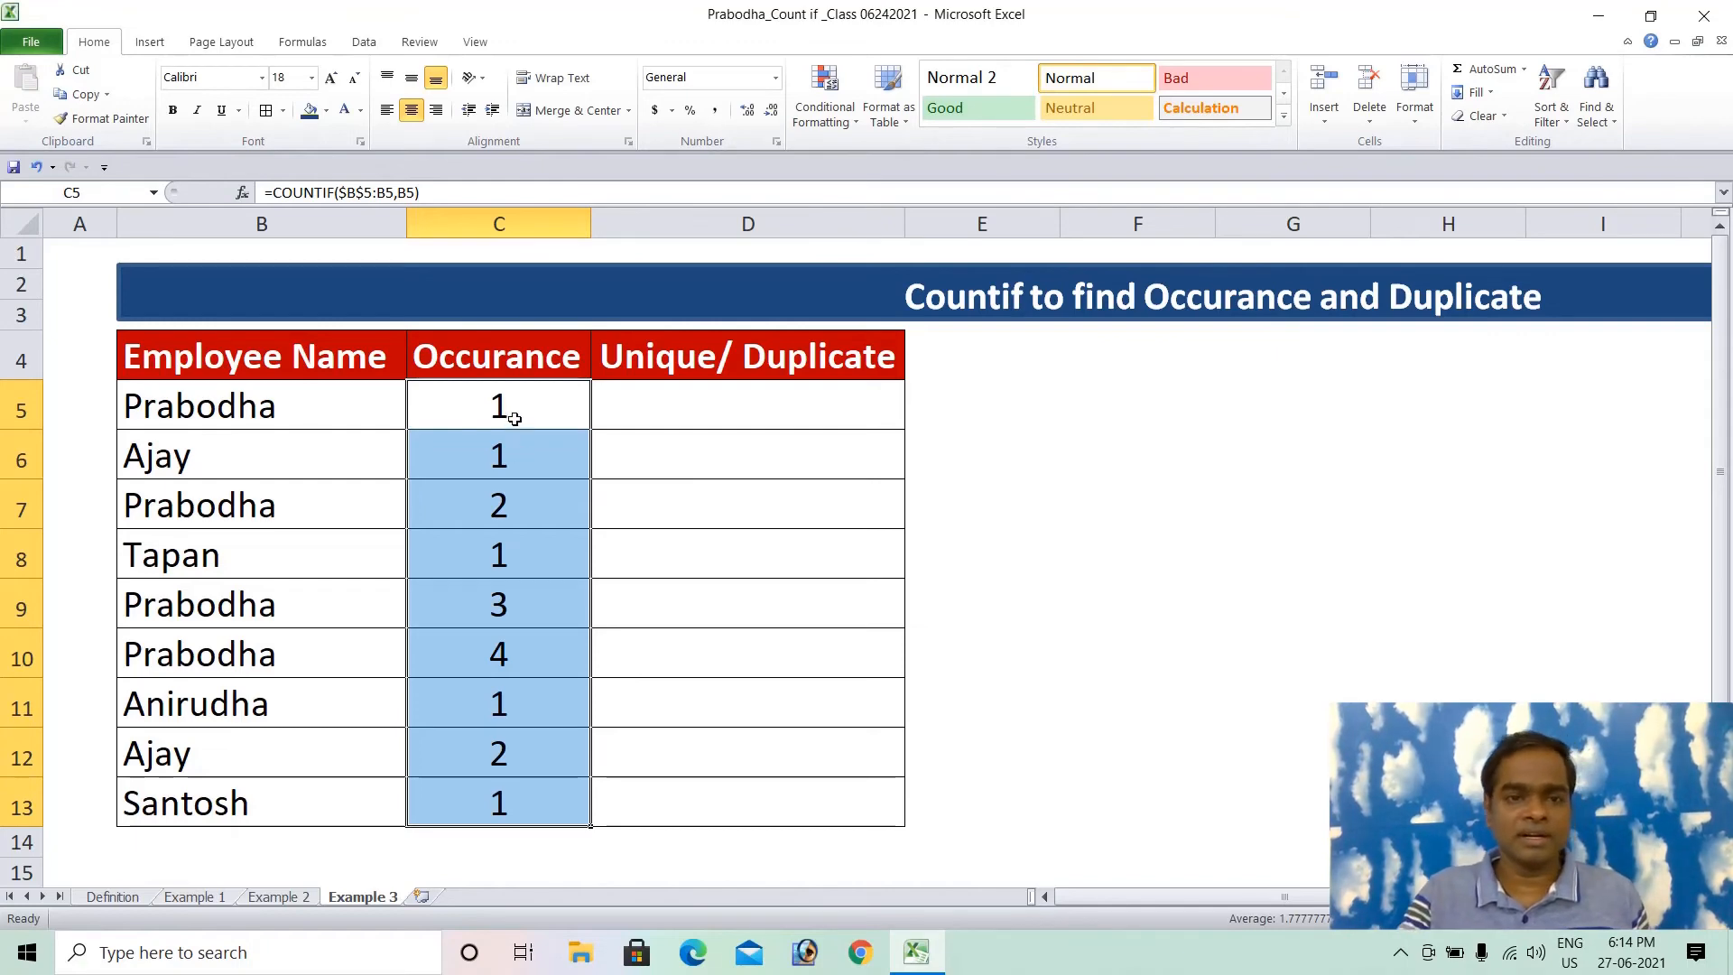
{"action": "left_click", "coordinate": [515, 414]}
{"action": "left_click", "coordinate": [501, 457]}
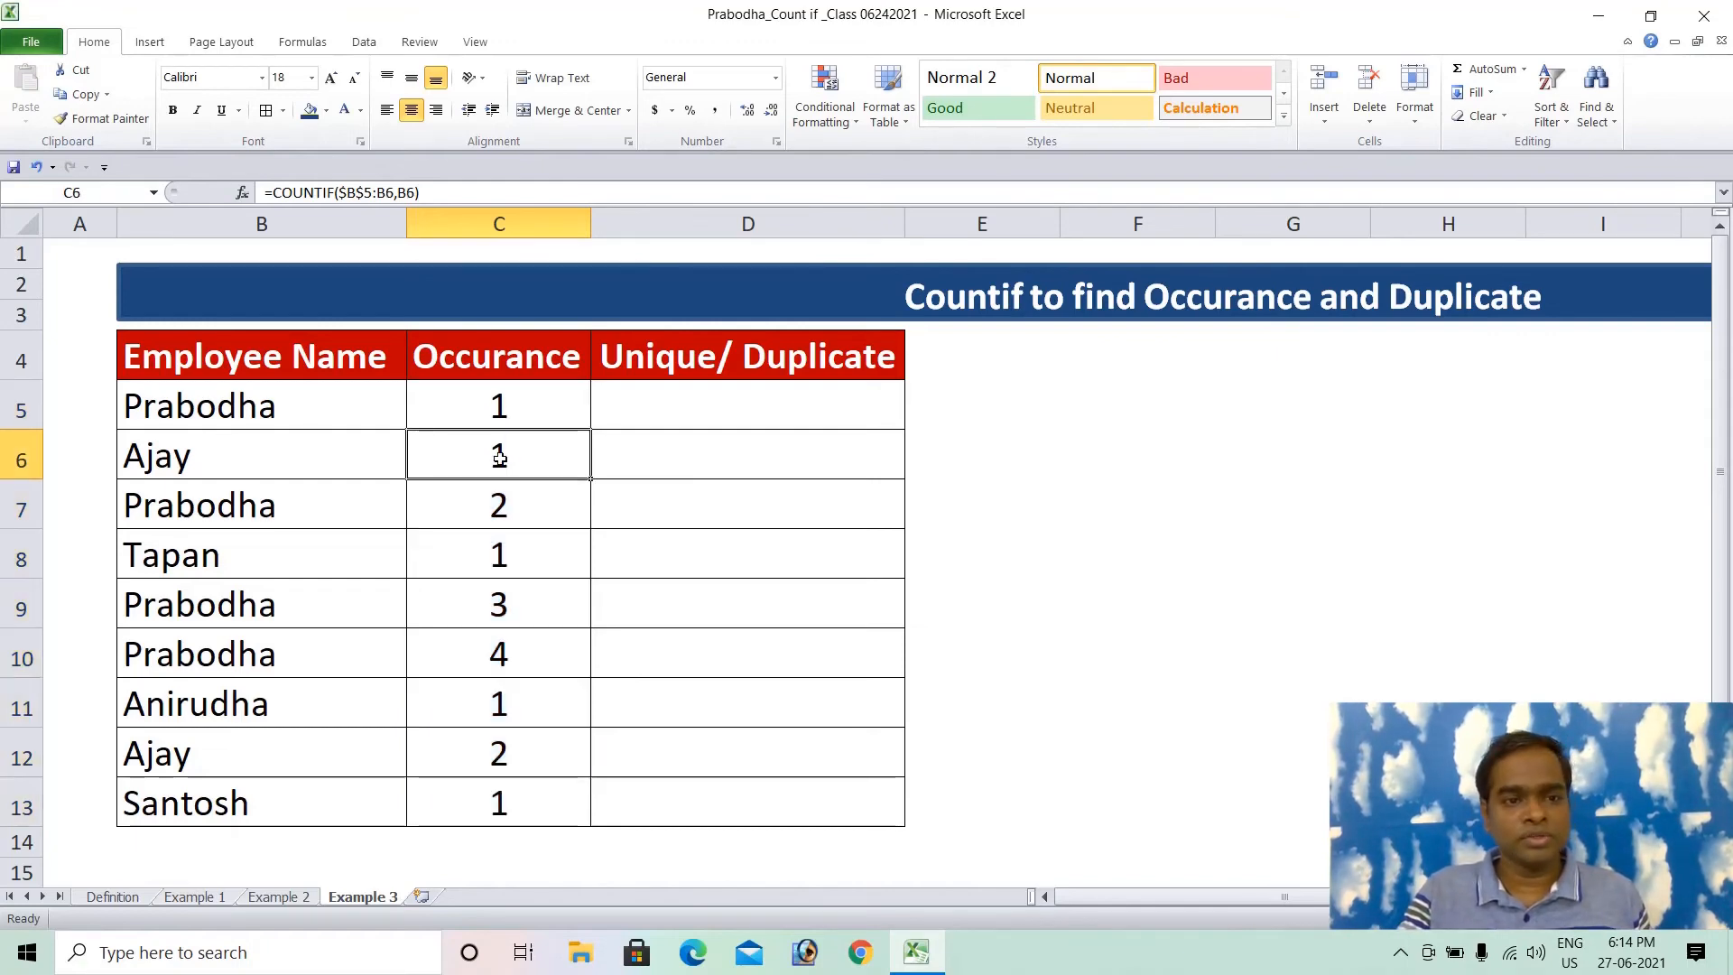
{"action": "left_click", "coordinate": [521, 508]}
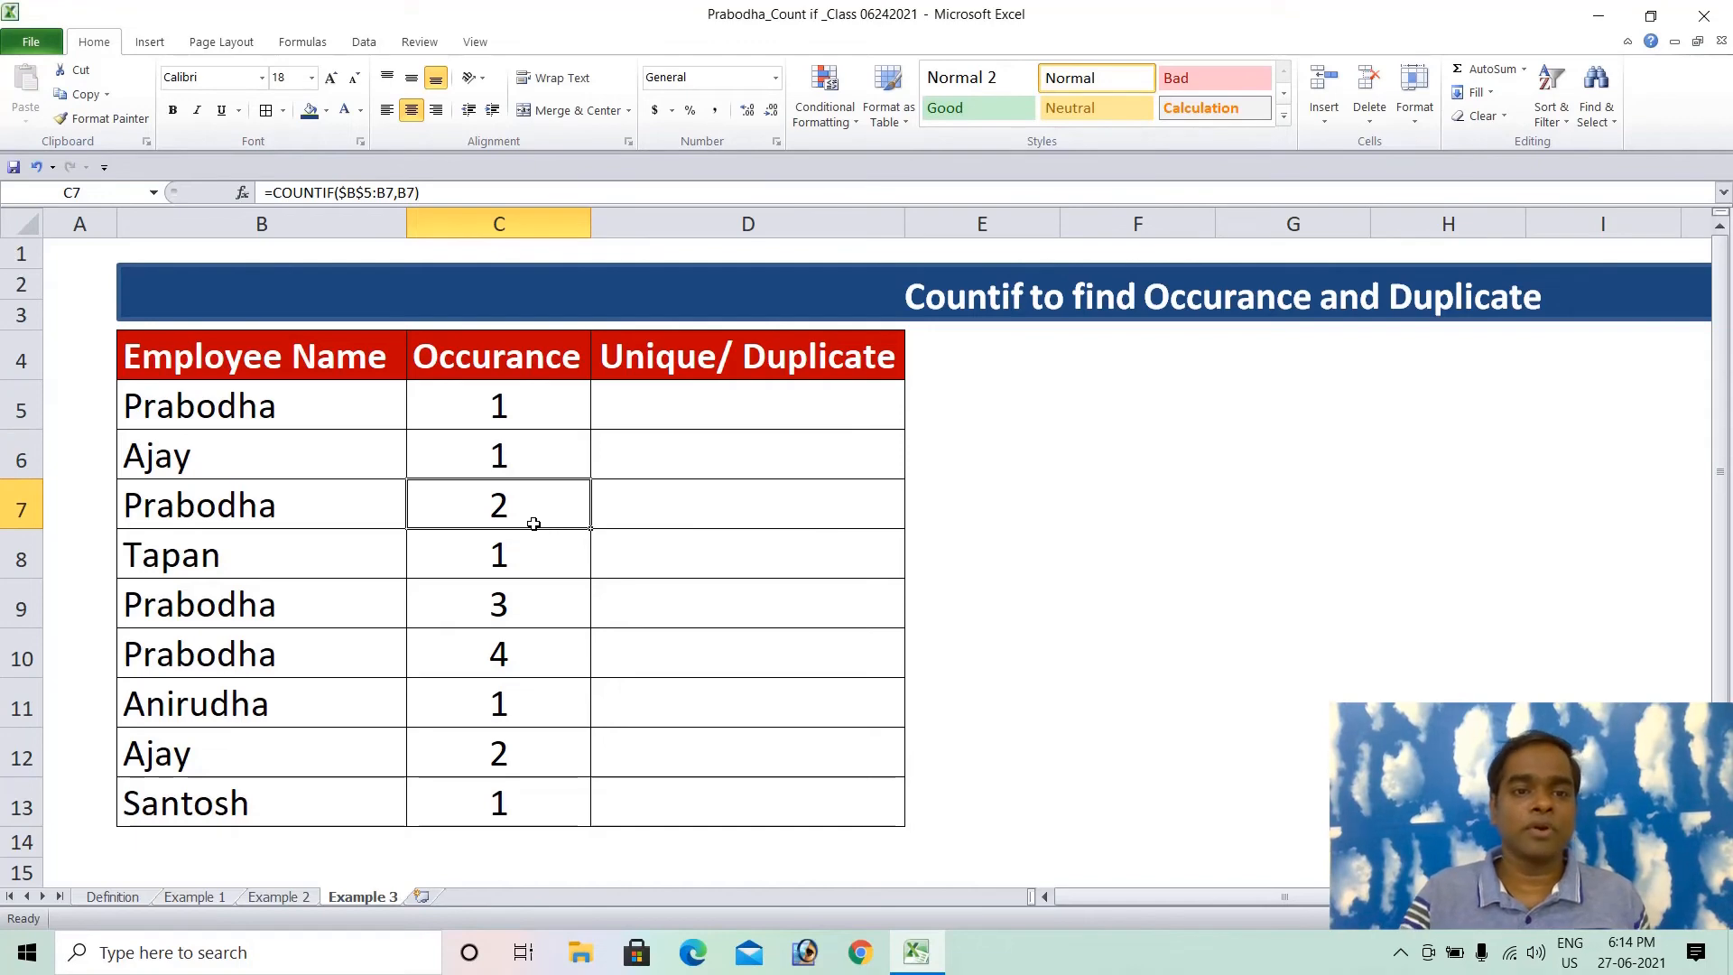
Format the repeated-name rows B7:C7 and B9:C9 with a dark blue fill and white text
{"action": "left_click_drag", "start_coordinate": [534, 523], "coordinate": [309, 502]}
{"action": "left_click", "coordinate": [311, 111]}
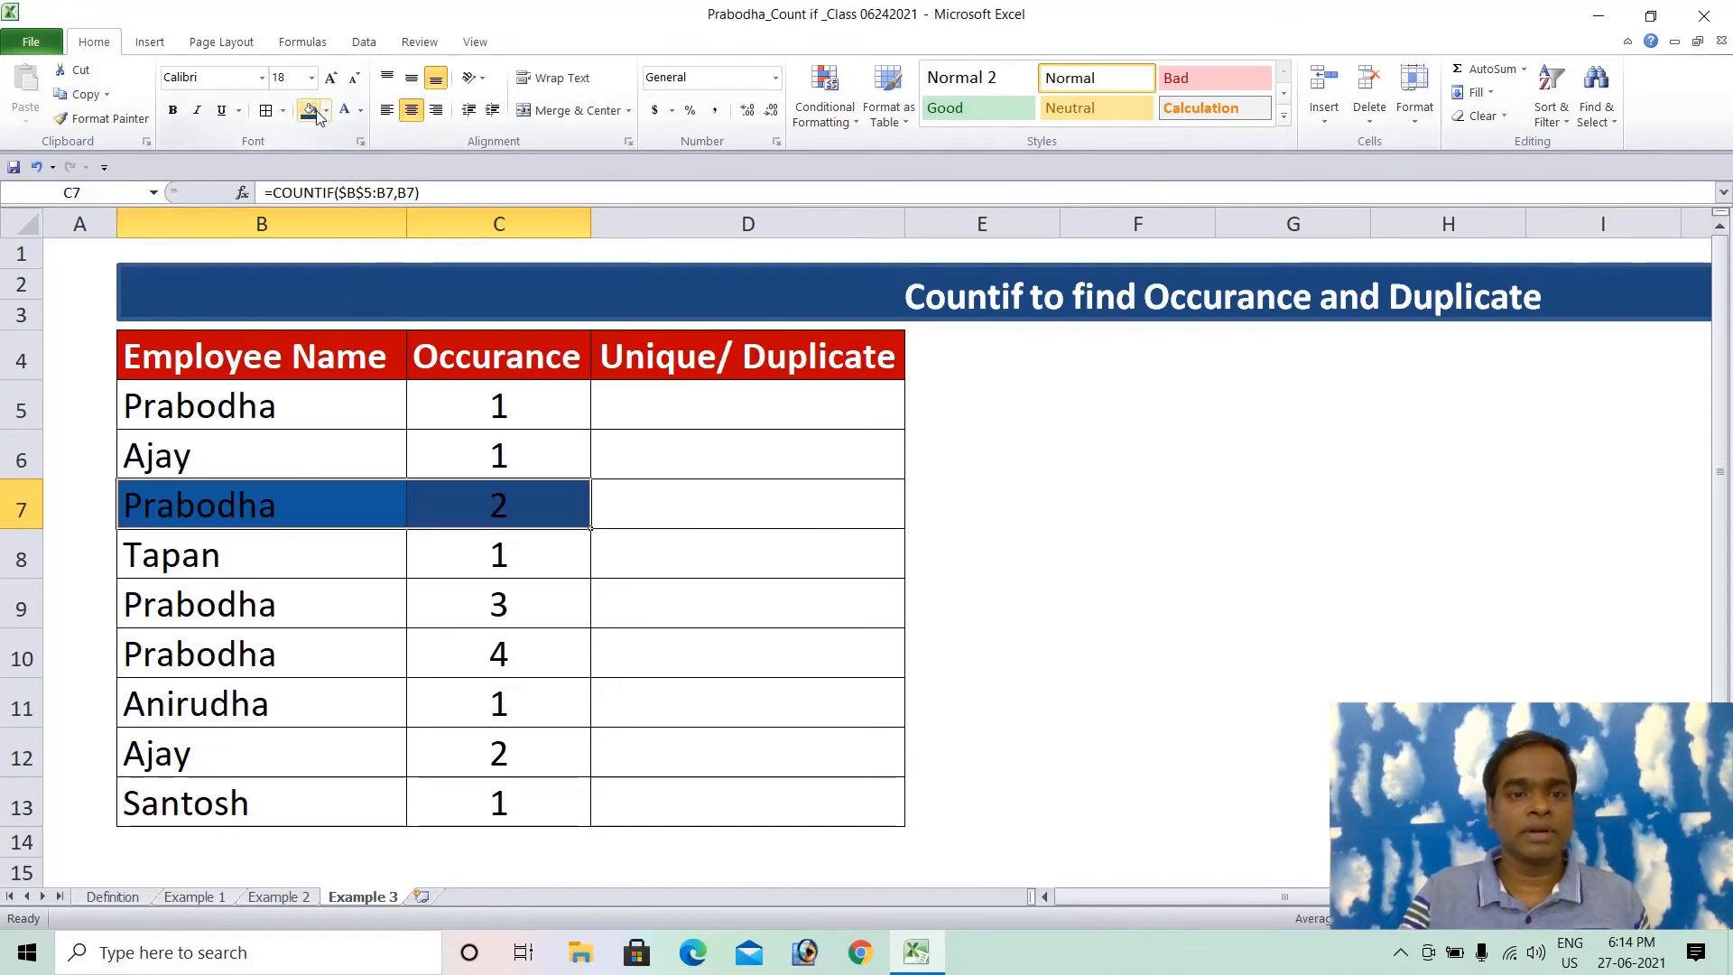
{"action": "left_click", "coordinate": [347, 114]}
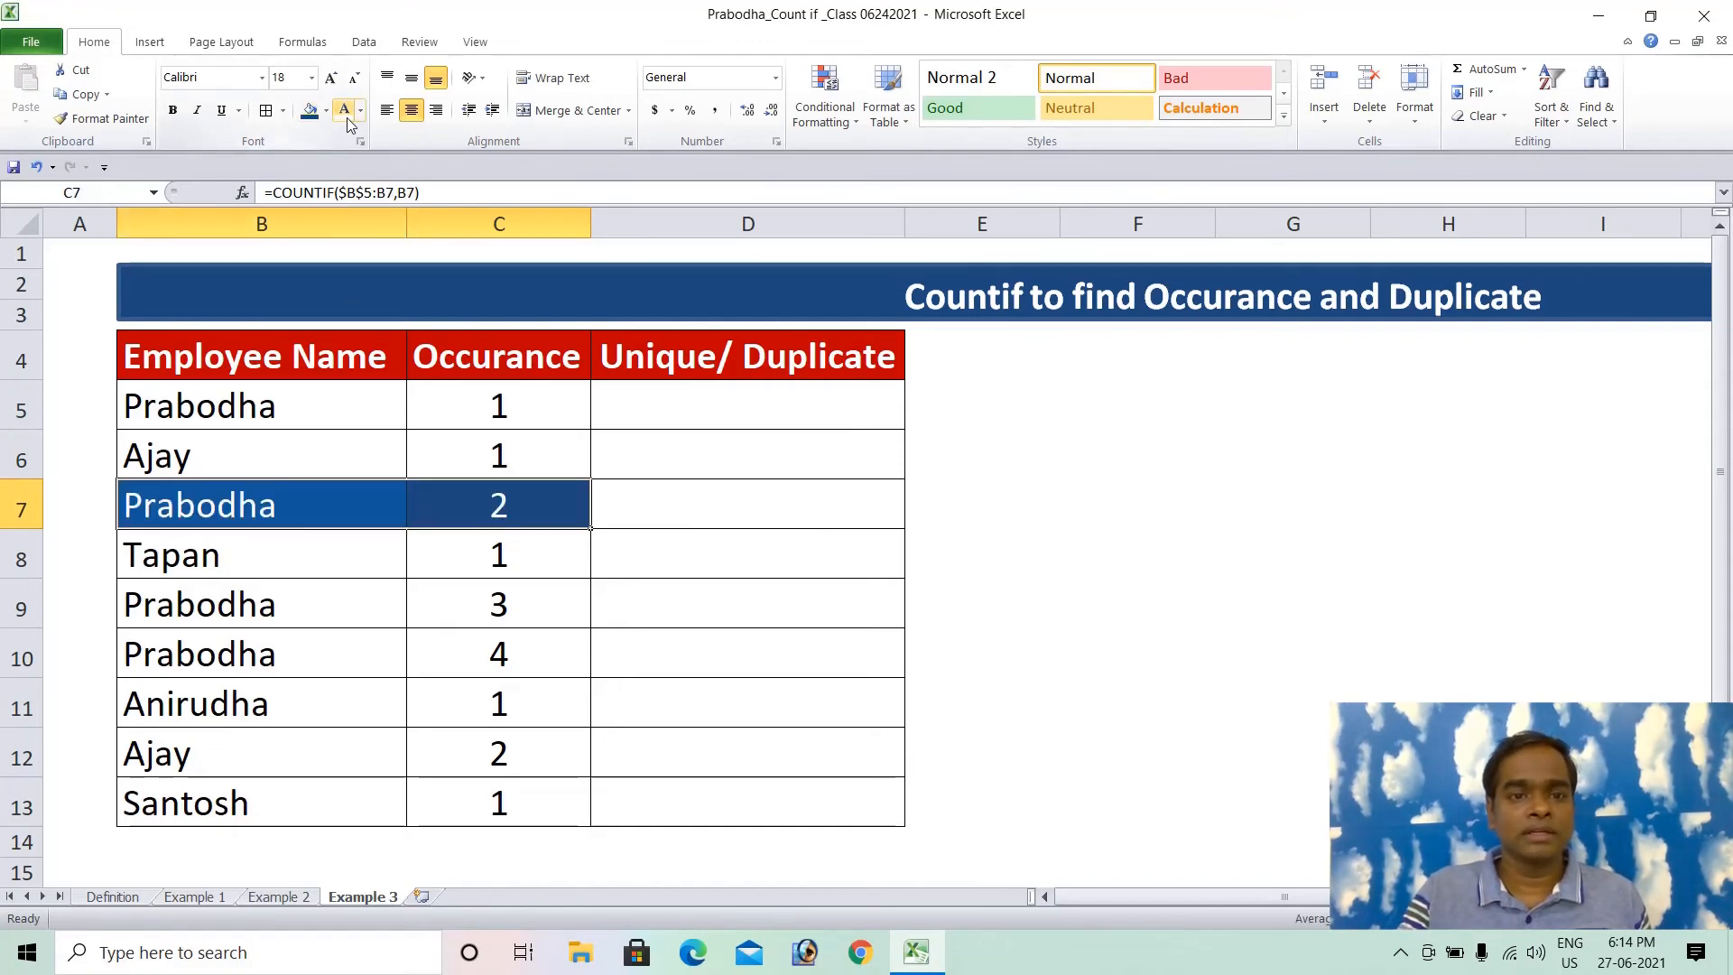
{"action": "left_click", "coordinate": [516, 504]}
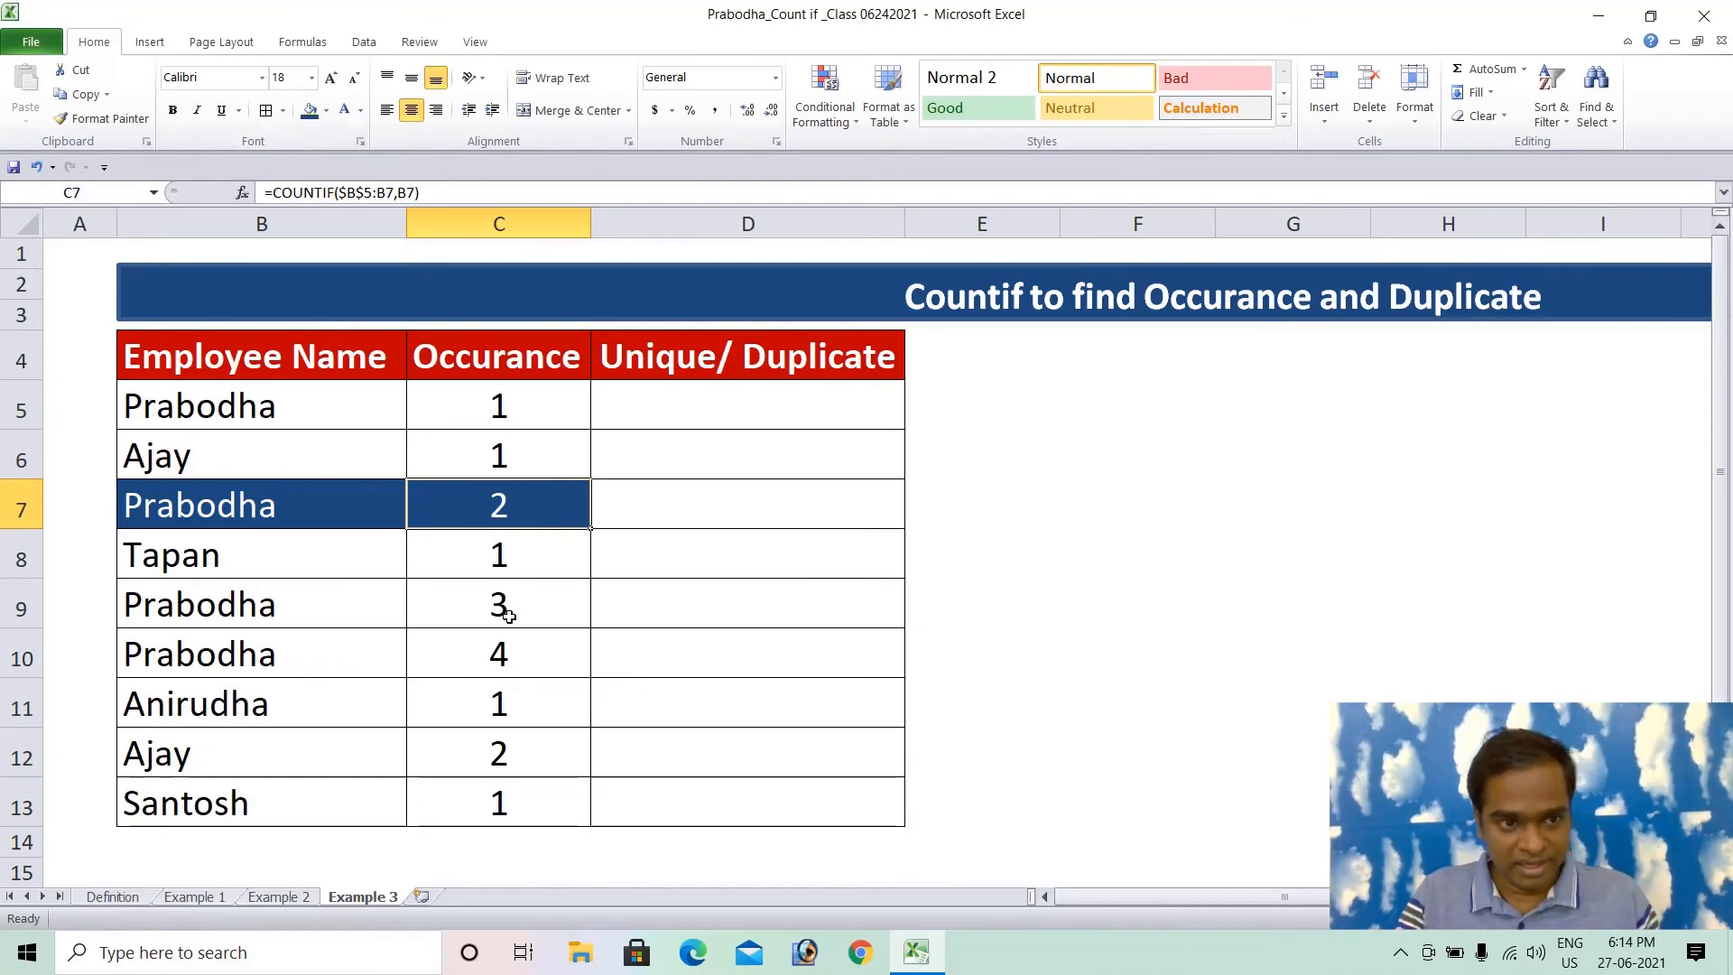
{"action": "left_click_drag", "start_coordinate": [506, 605], "coordinate": [252, 591]}
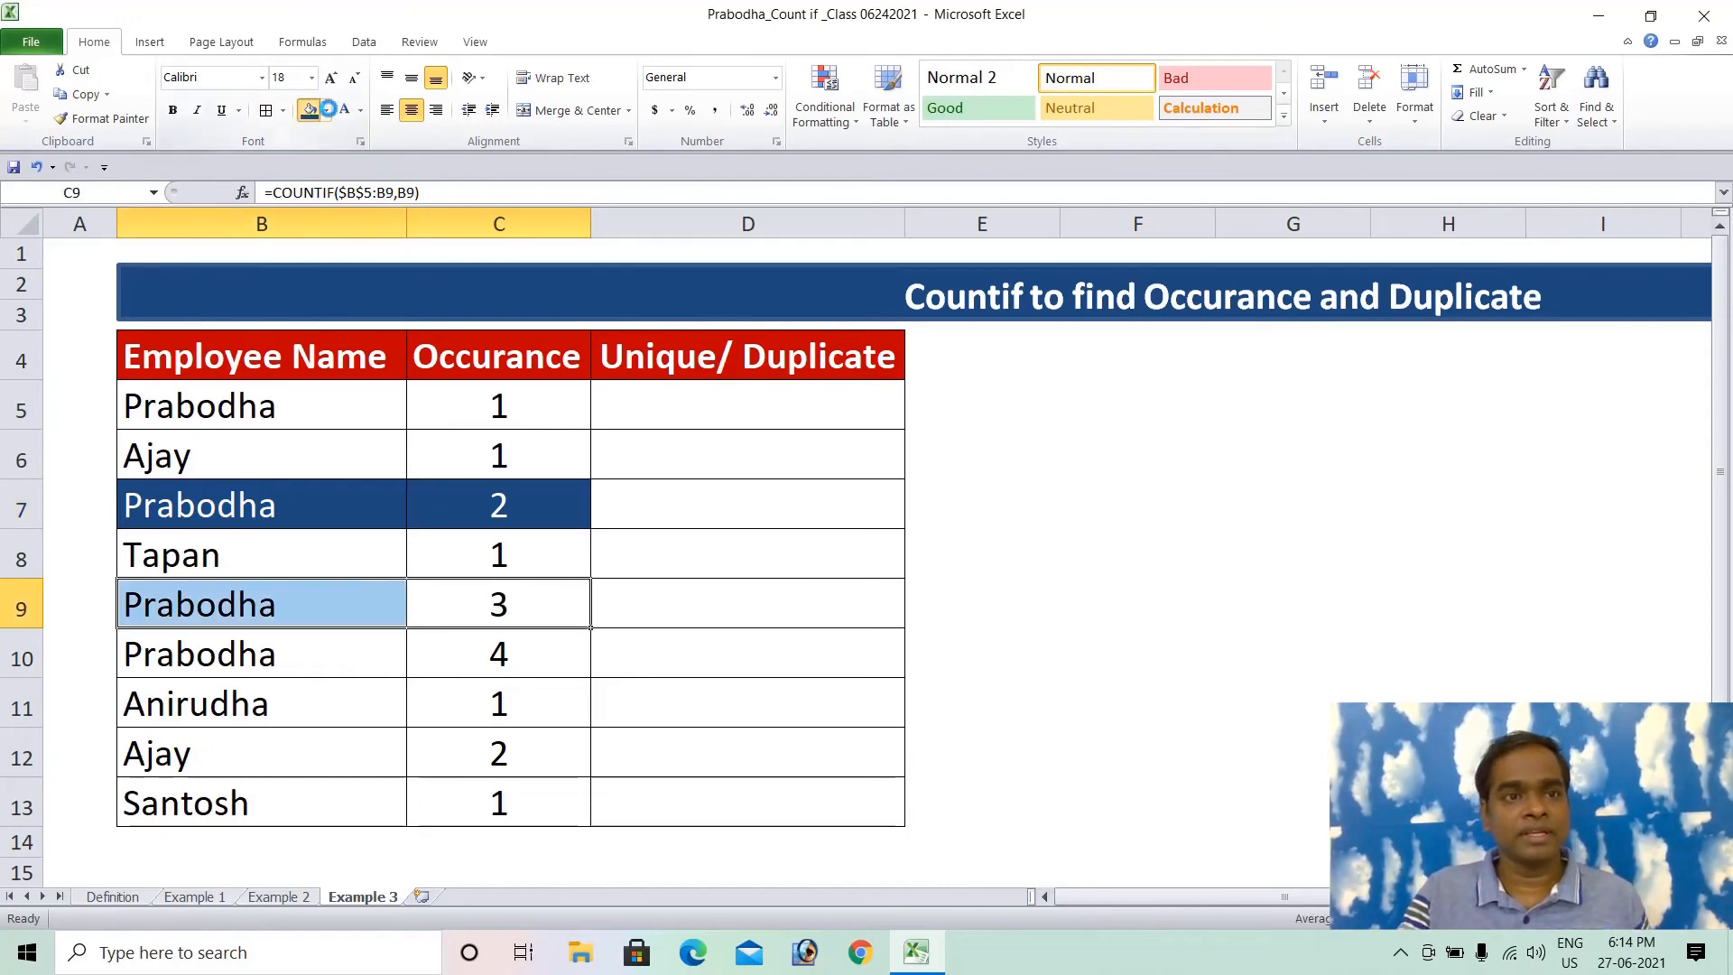
{"action": "left_click", "coordinate": [309, 109]}
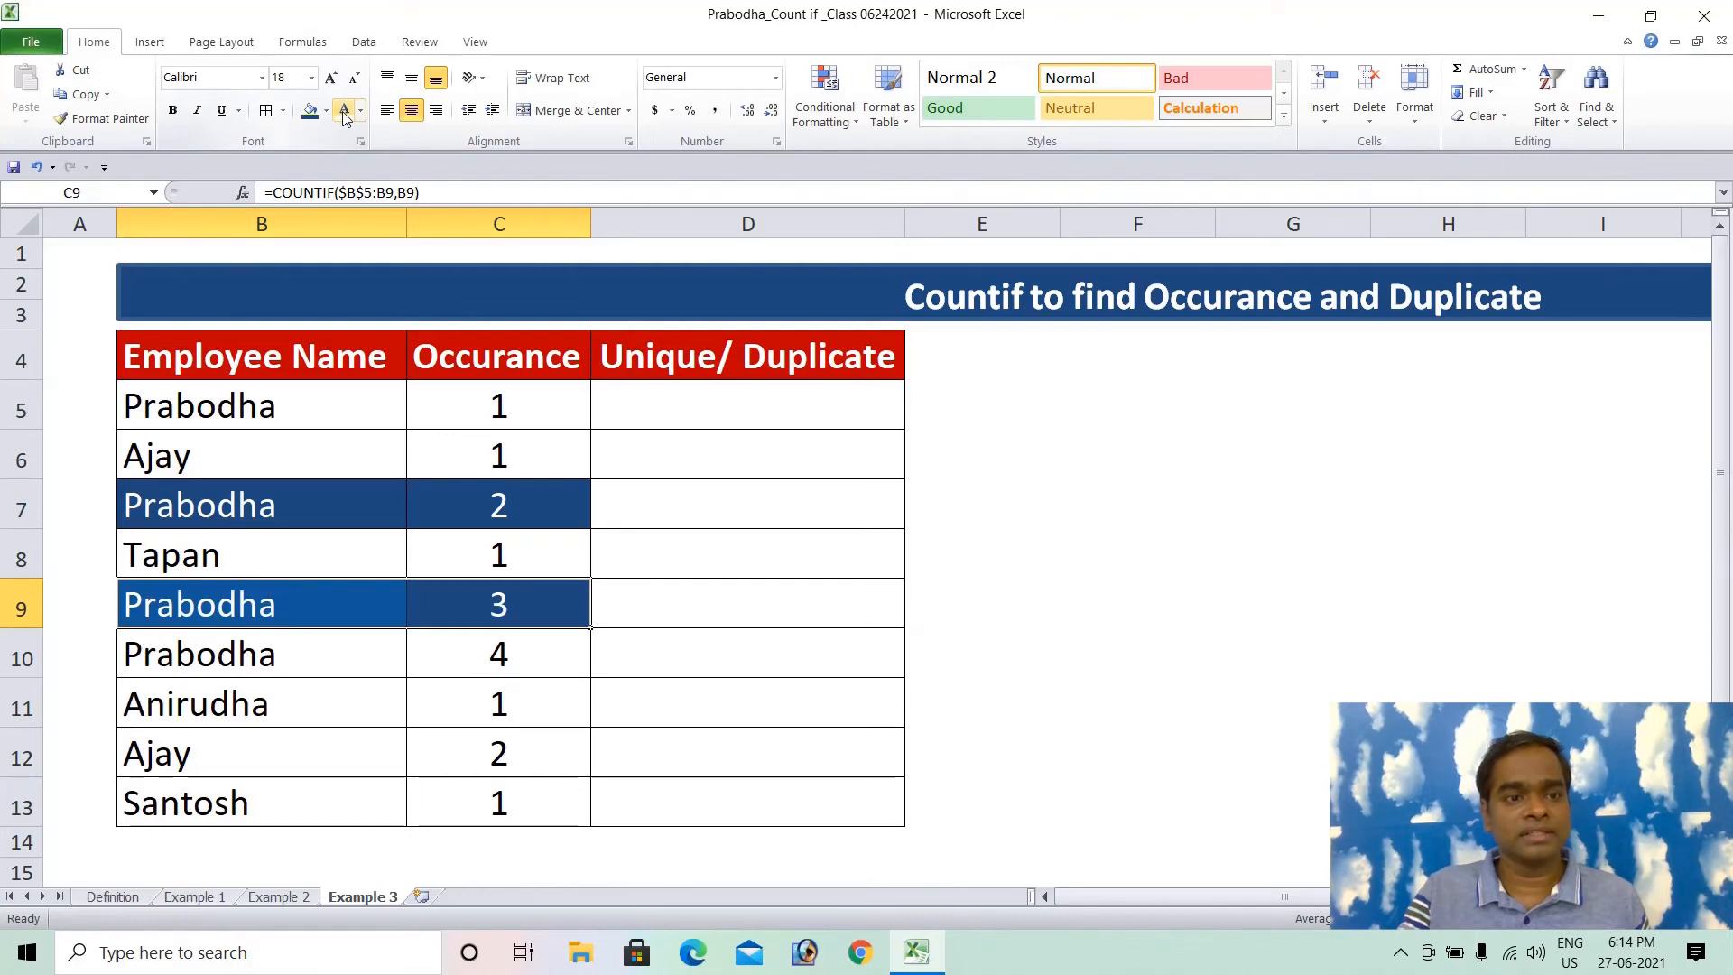
{"action": "left_click", "coordinate": [510, 668]}
Examine the COUNTIF formula in C5 and its cell references in edit mode
{"action": "left_click", "coordinate": [504, 406]}
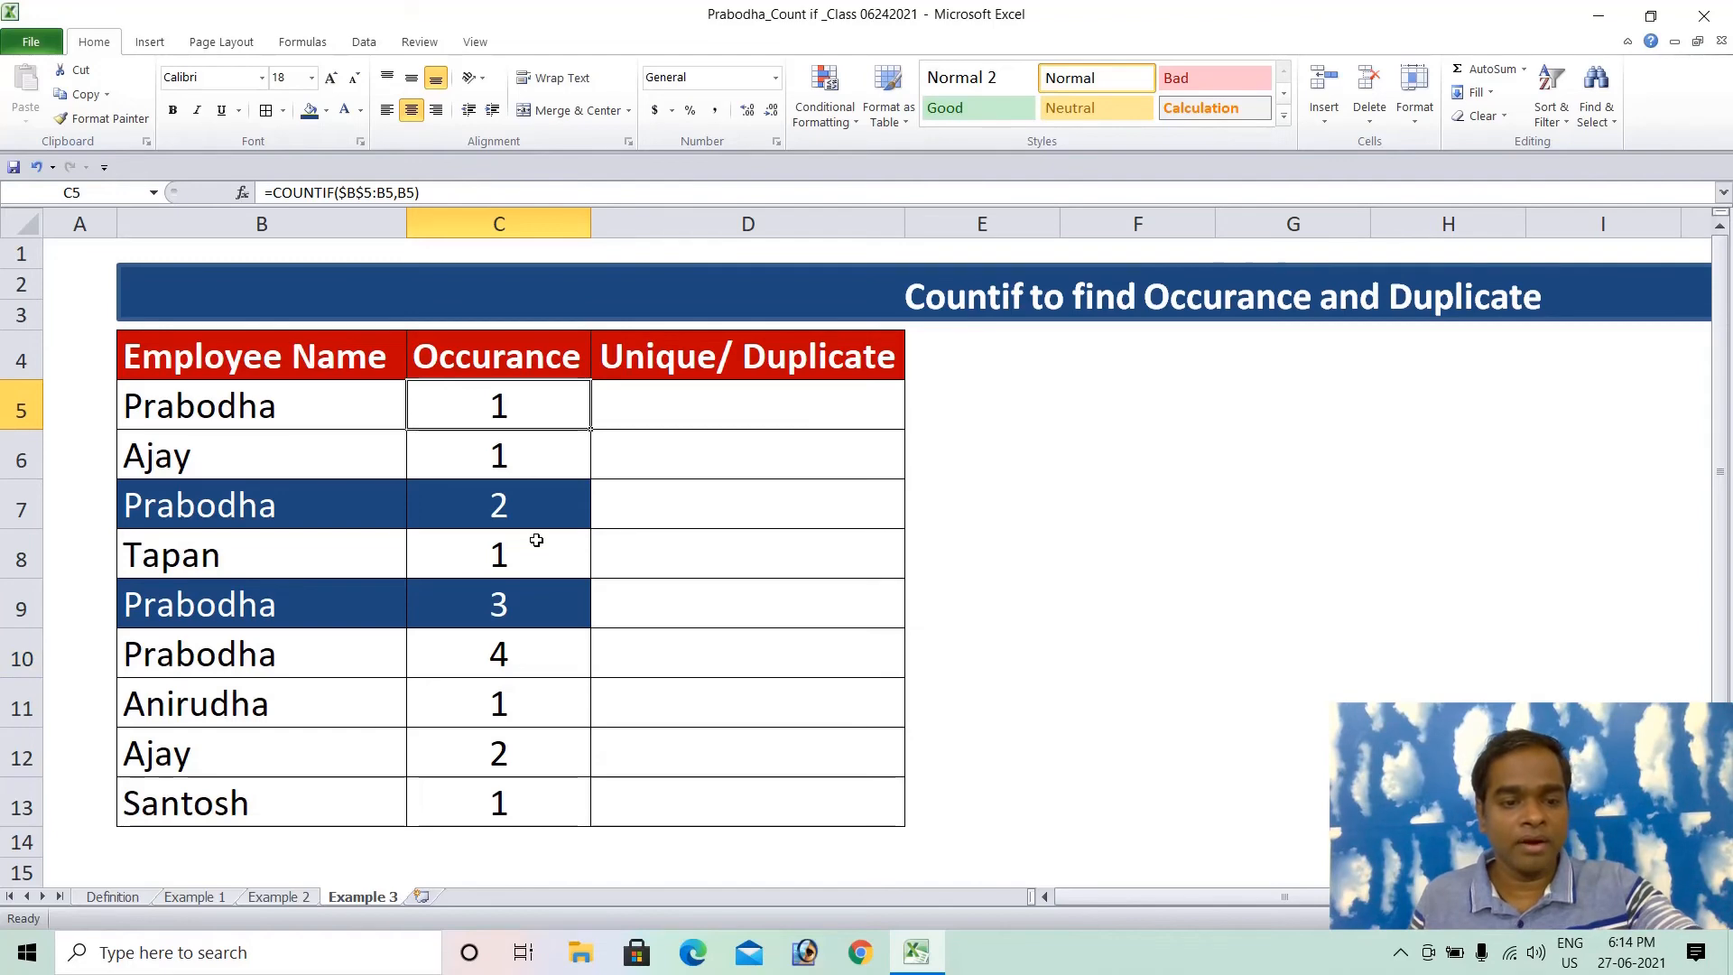
{"action": "key", "text": "F2"}
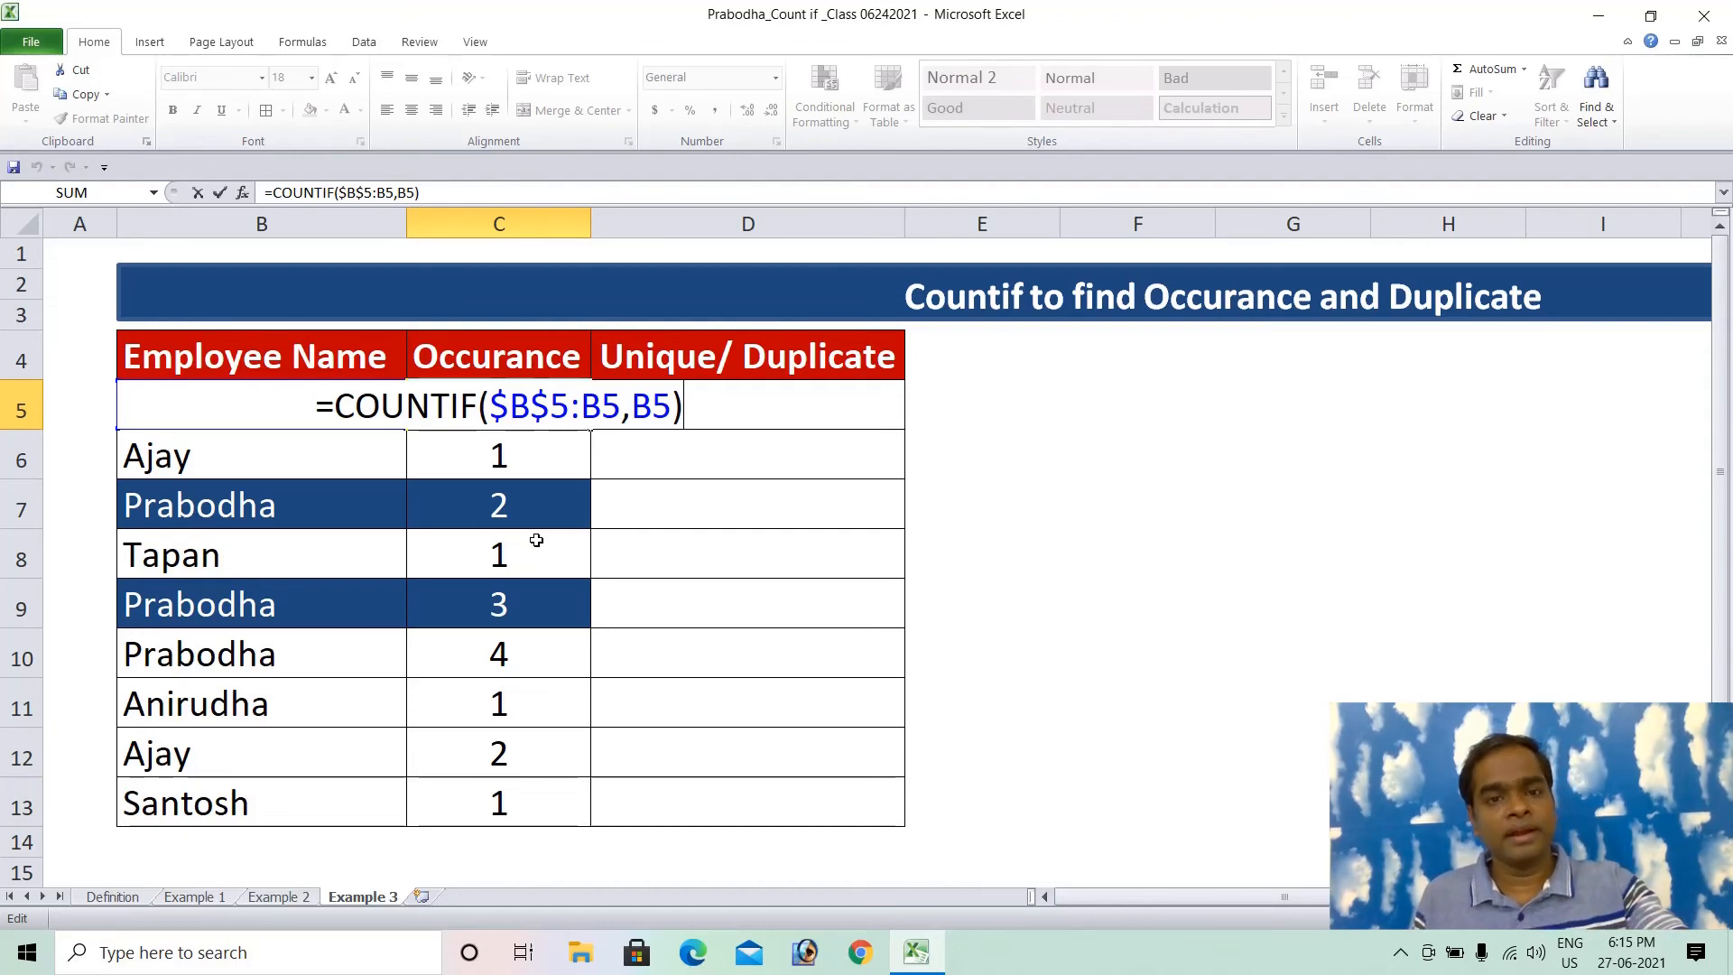
{"action": "key", "text": "ctrl+Return"}
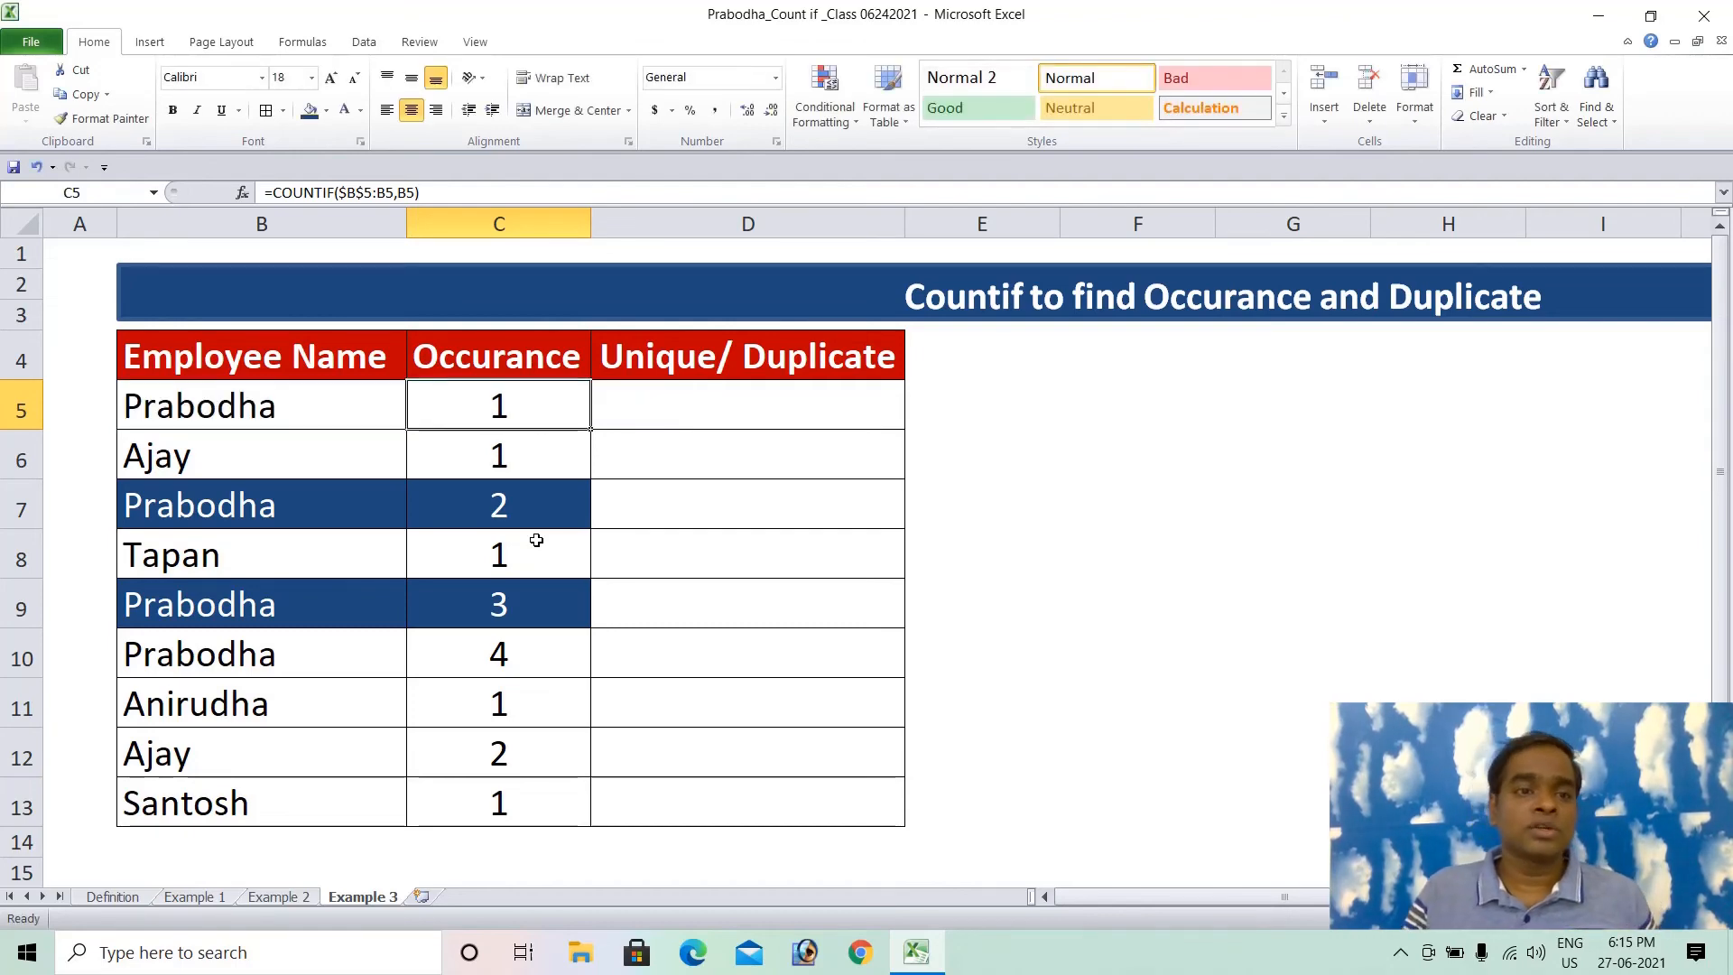
Start an IF formula with a nested COUNTIF in the first Unique/Duplicate cell, D5
{"action": "left_click", "coordinate": [682, 405]}
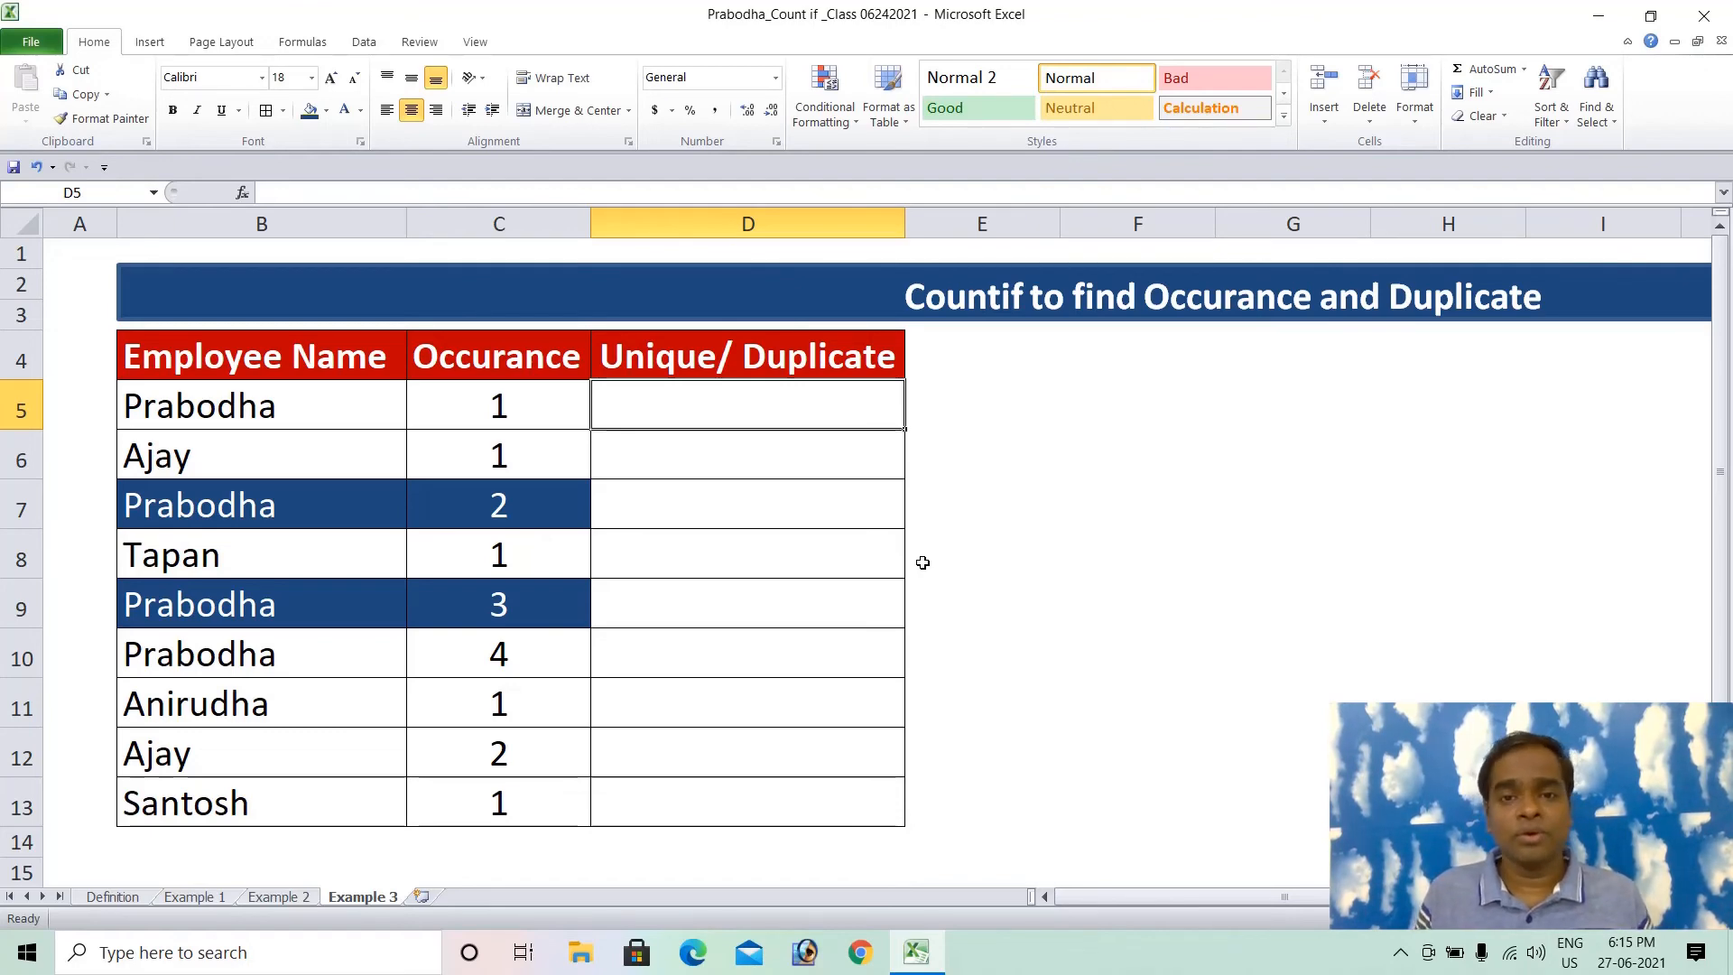
{"action": "type", "text": "="}
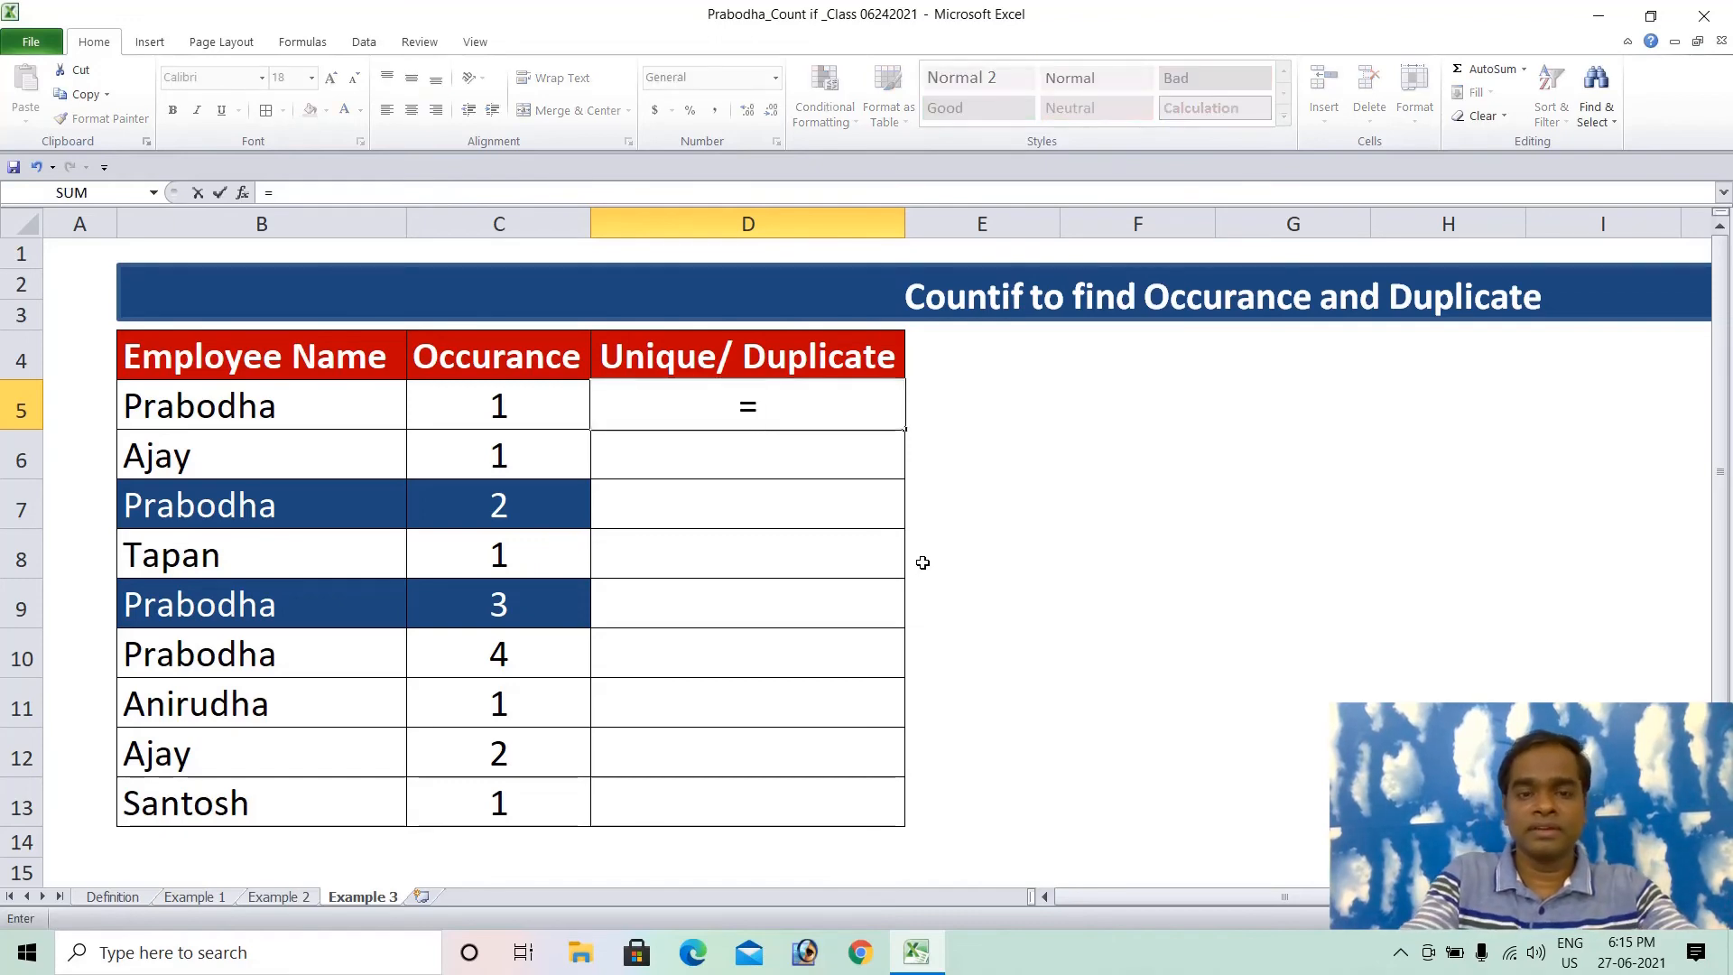
{"action": "type", "text": "if*("}
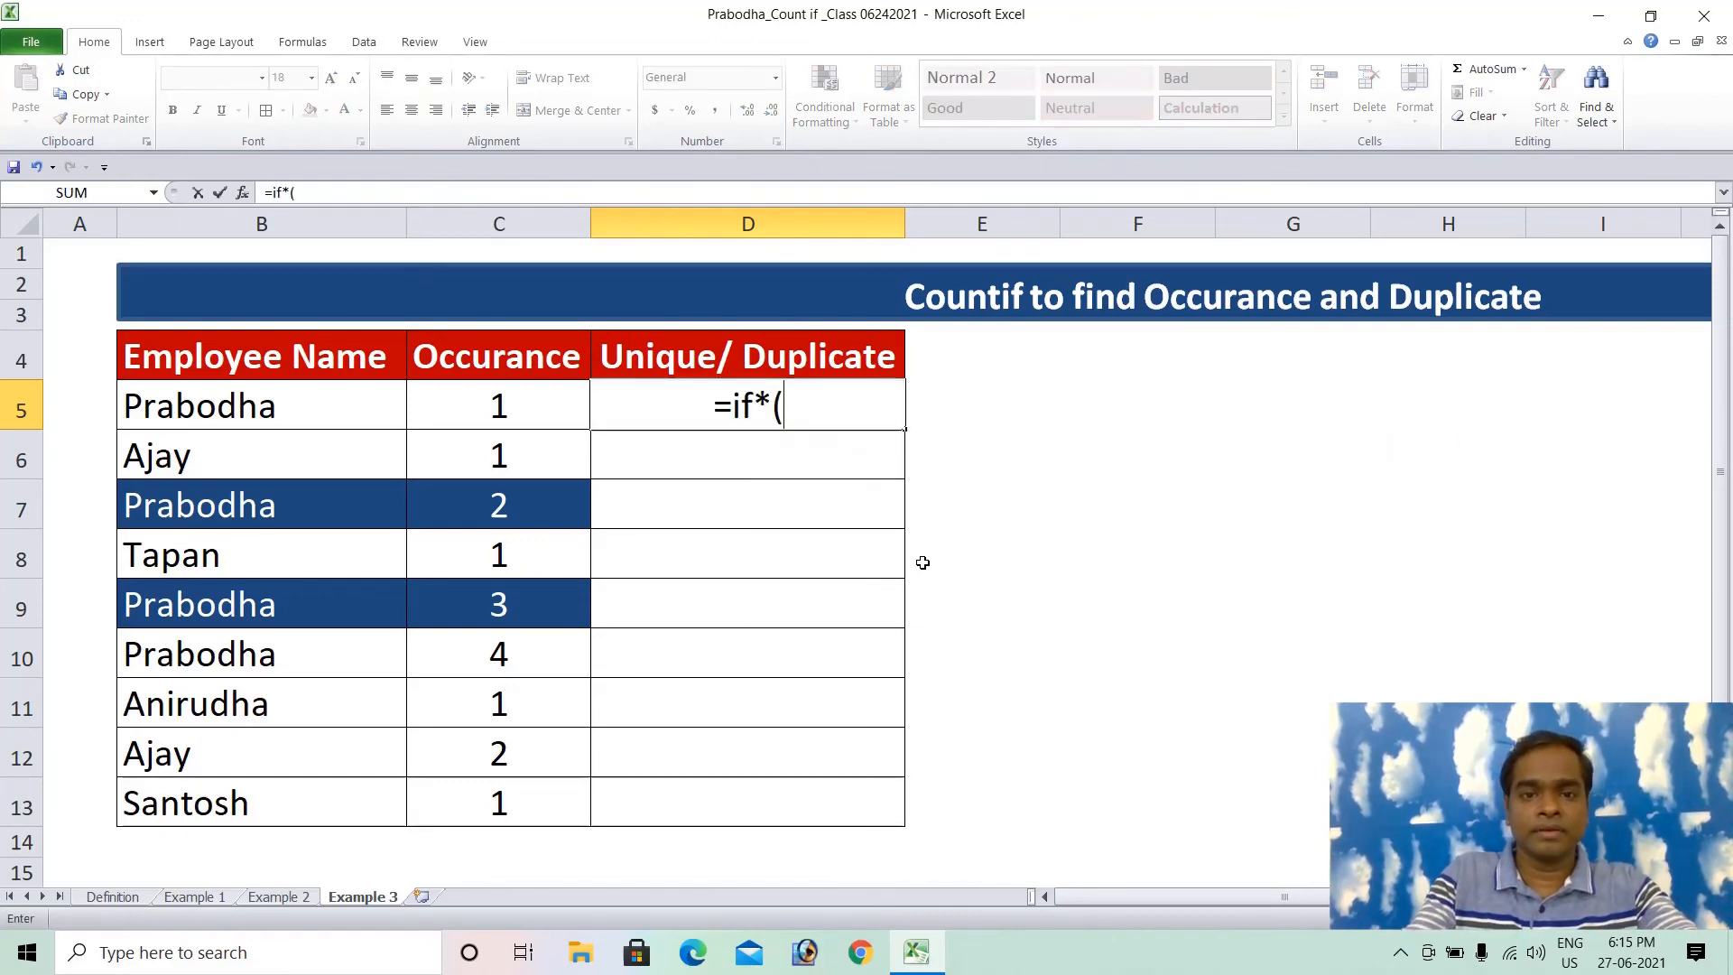
{"action": "key", "text": "BackSpace"}
{"action": "key", "text": "BackSpace"}
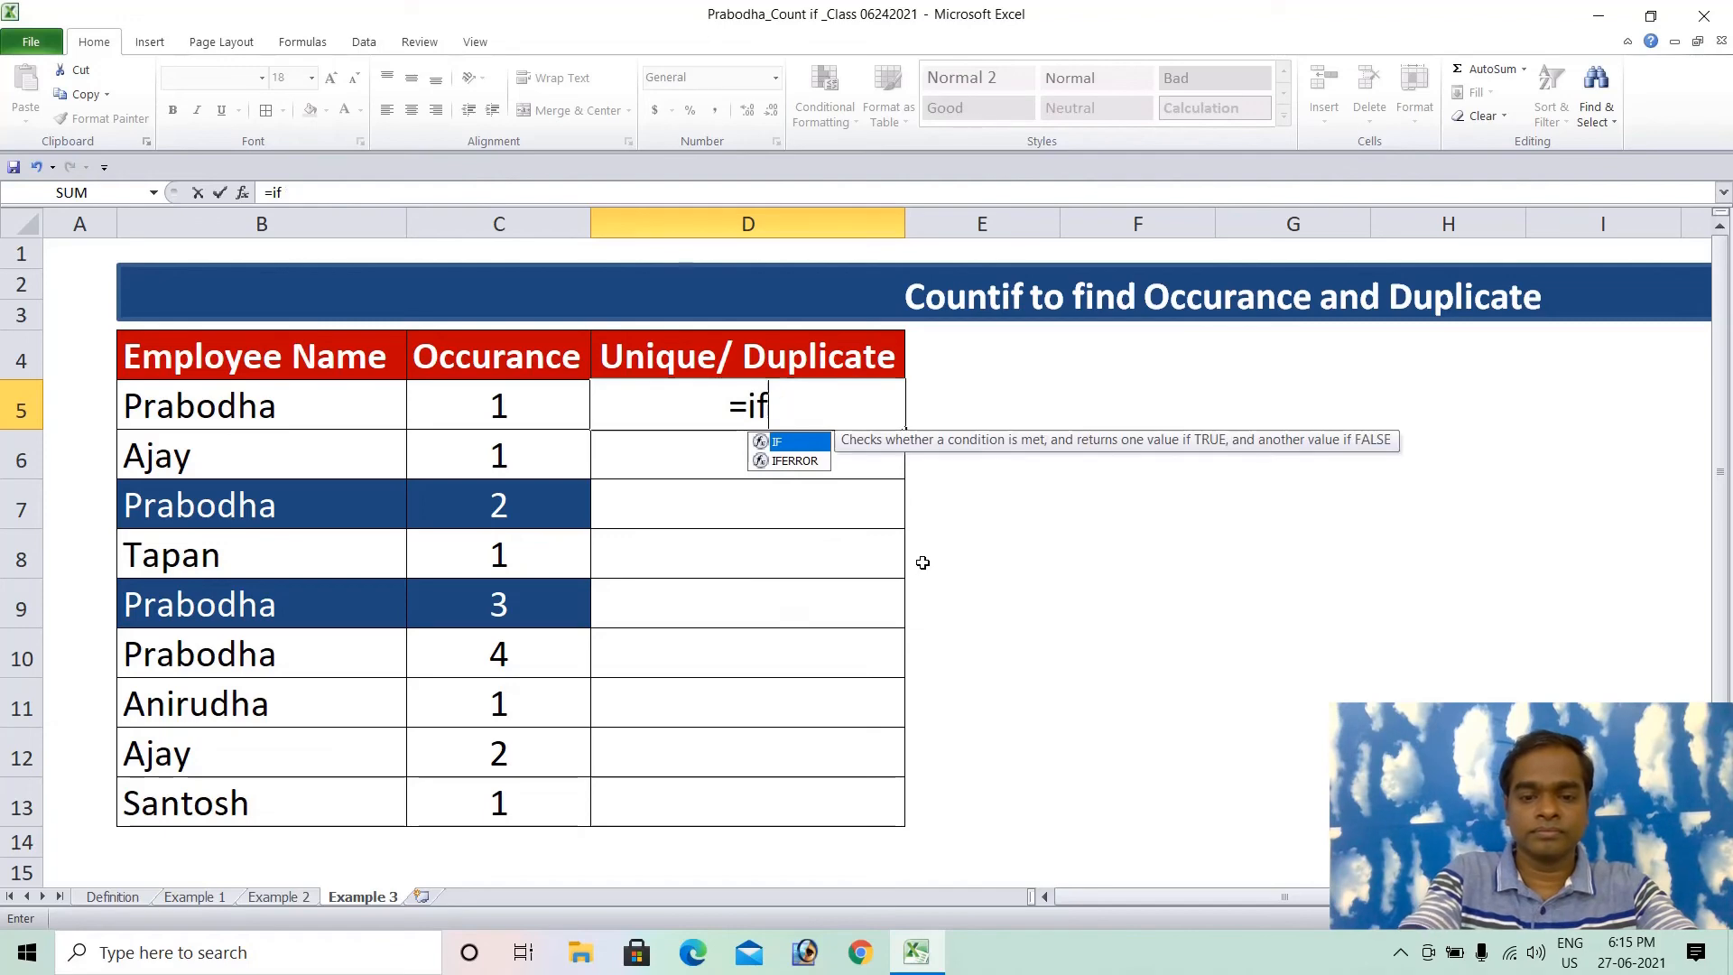
{"action": "type", "text": "*"}
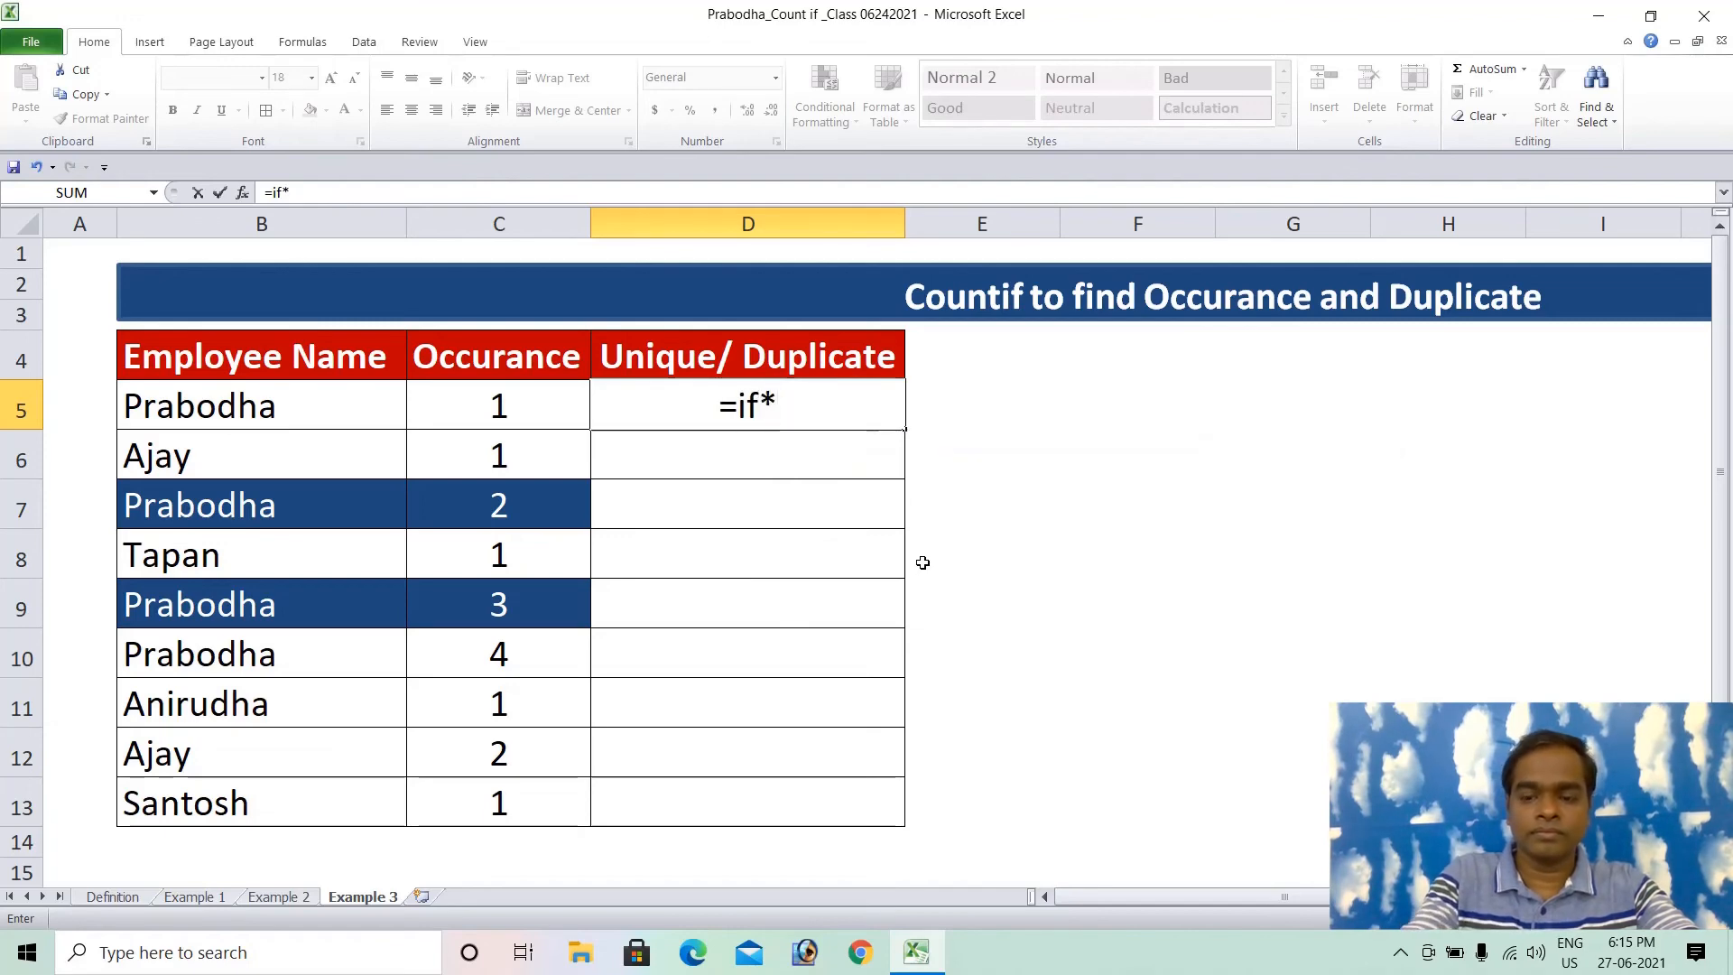
{"action": "key", "text": "BackSpace"}
{"action": "type", "text": "(counti"}
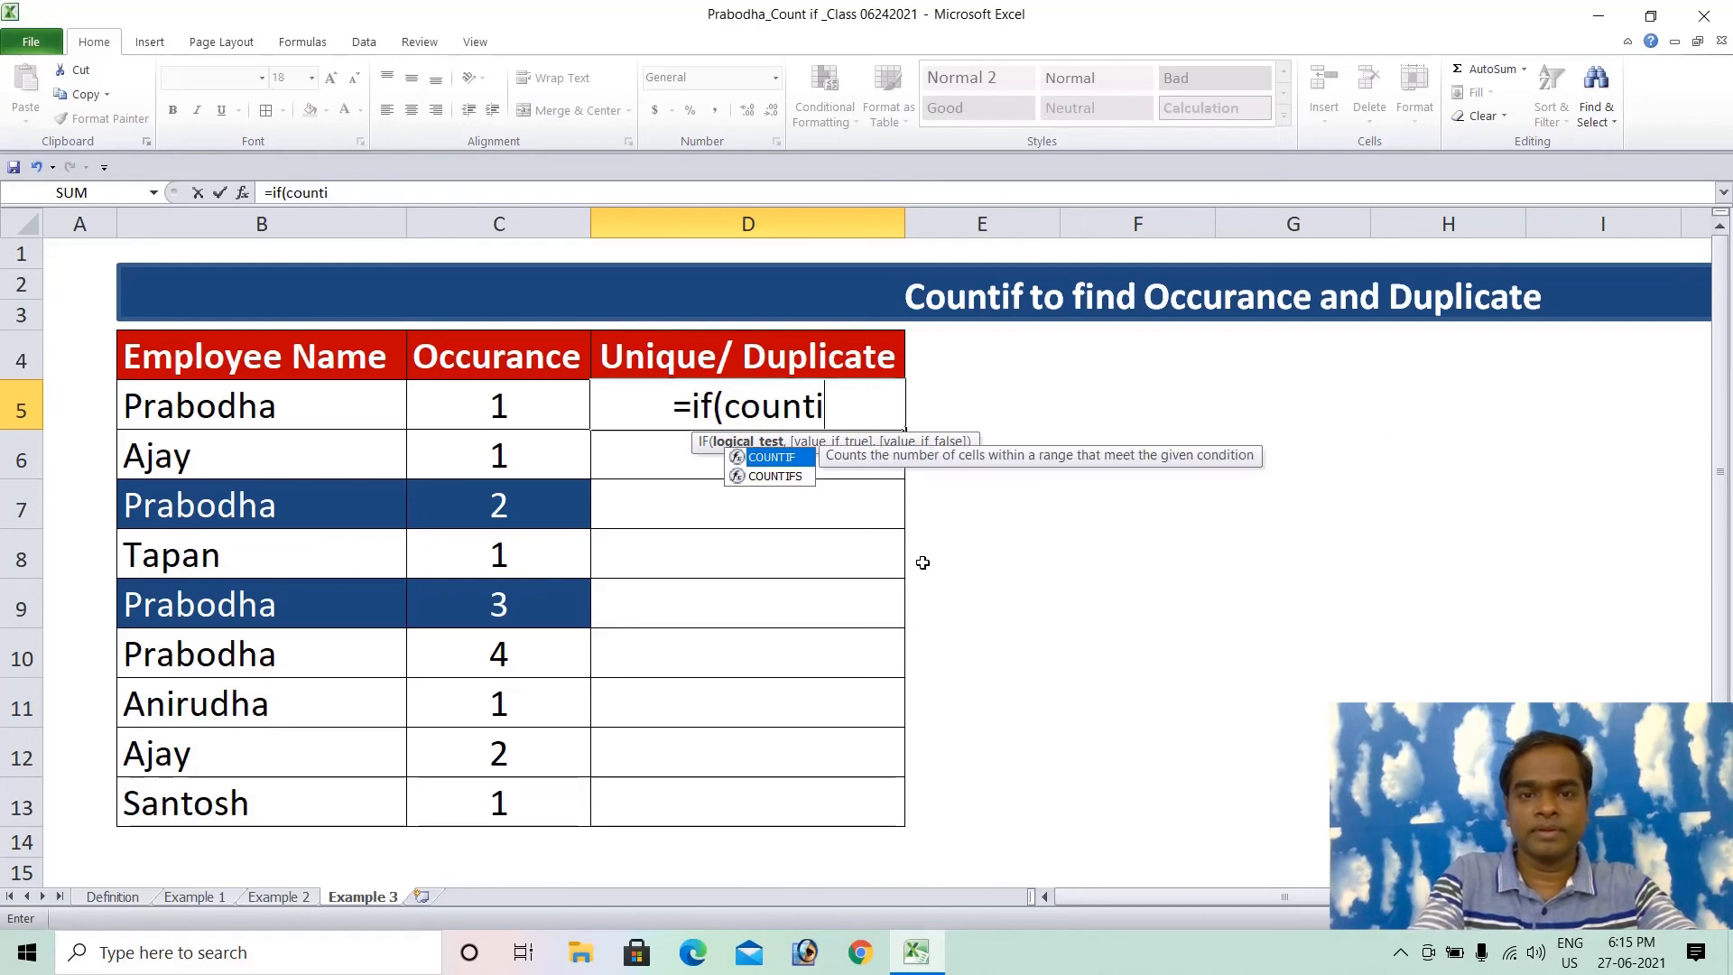
{"action": "key", "text": "Tab"}
Set the nested COUNTIF range to the employee names B5:B13 as the absolute reference $B$5:$B$13
{"action": "left_click", "coordinate": [262, 422]}
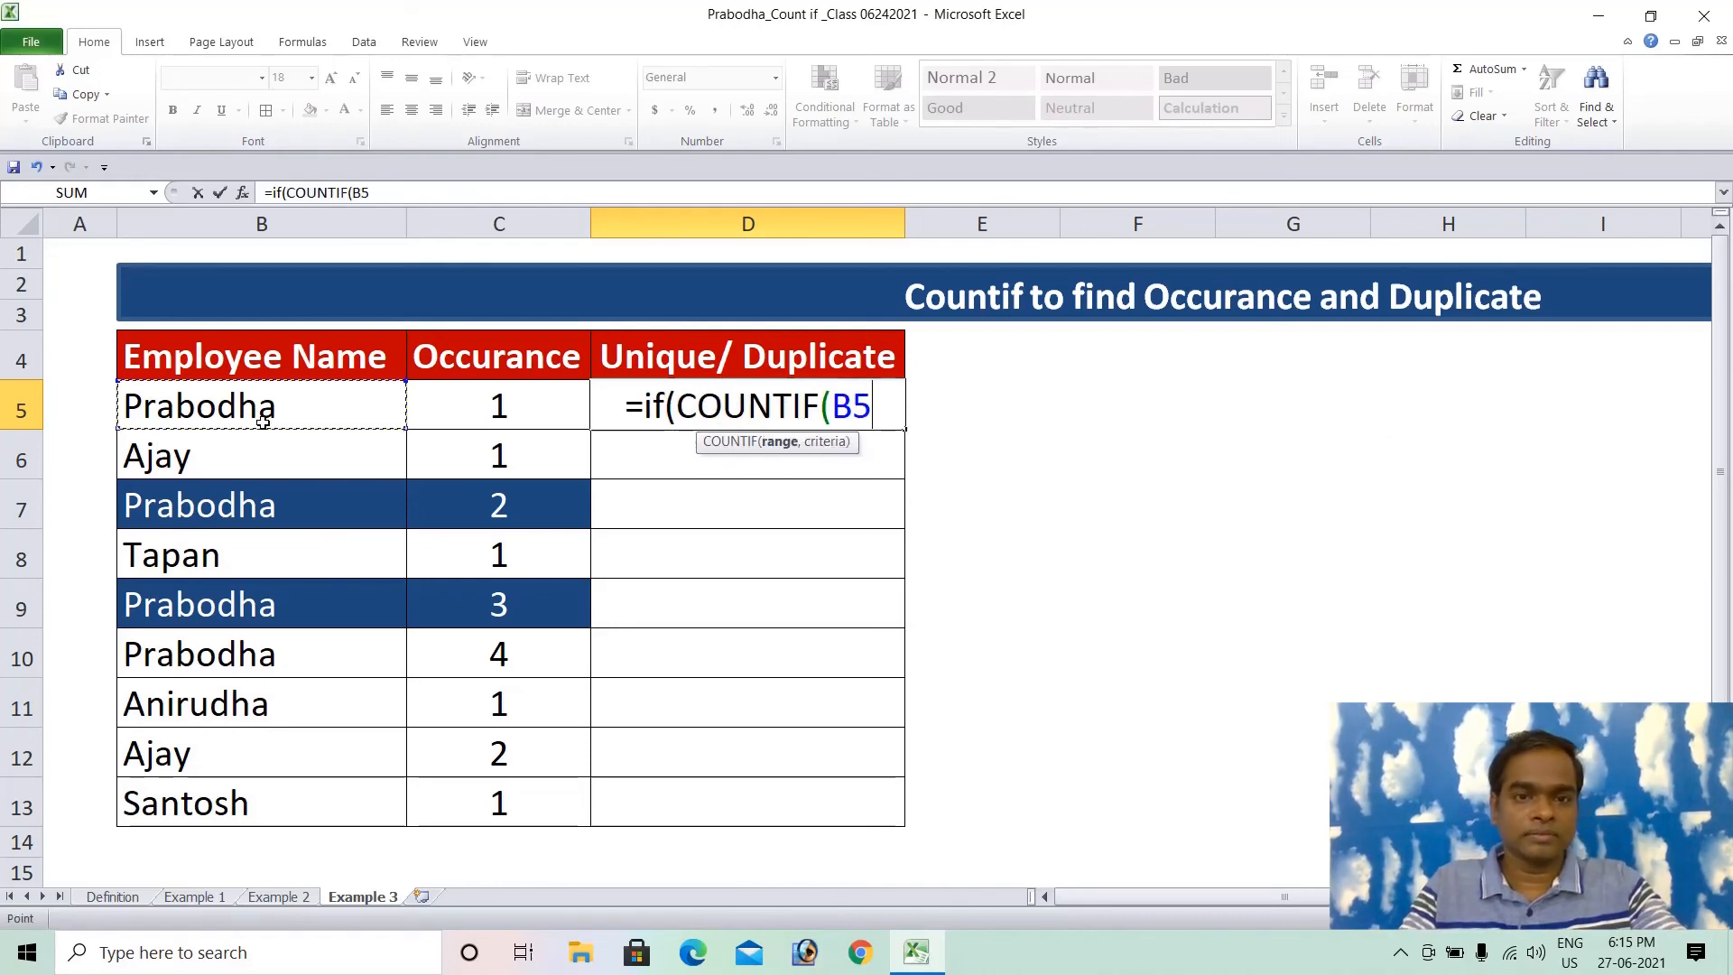
{"action": "key", "text": "shift+Down"}
{"action": "key", "text": "shift+Down"}
{"action": "key", "text": "shift+Down"}
{"action": "key", "text": "shift+Down"}
{"action": "key", "text": "shift+Down"}
{"action": "key", "text": "shift+Down"}
{"action": "key", "text": "shift+Down"}
{"action": "key", "text": "shift+Down"}
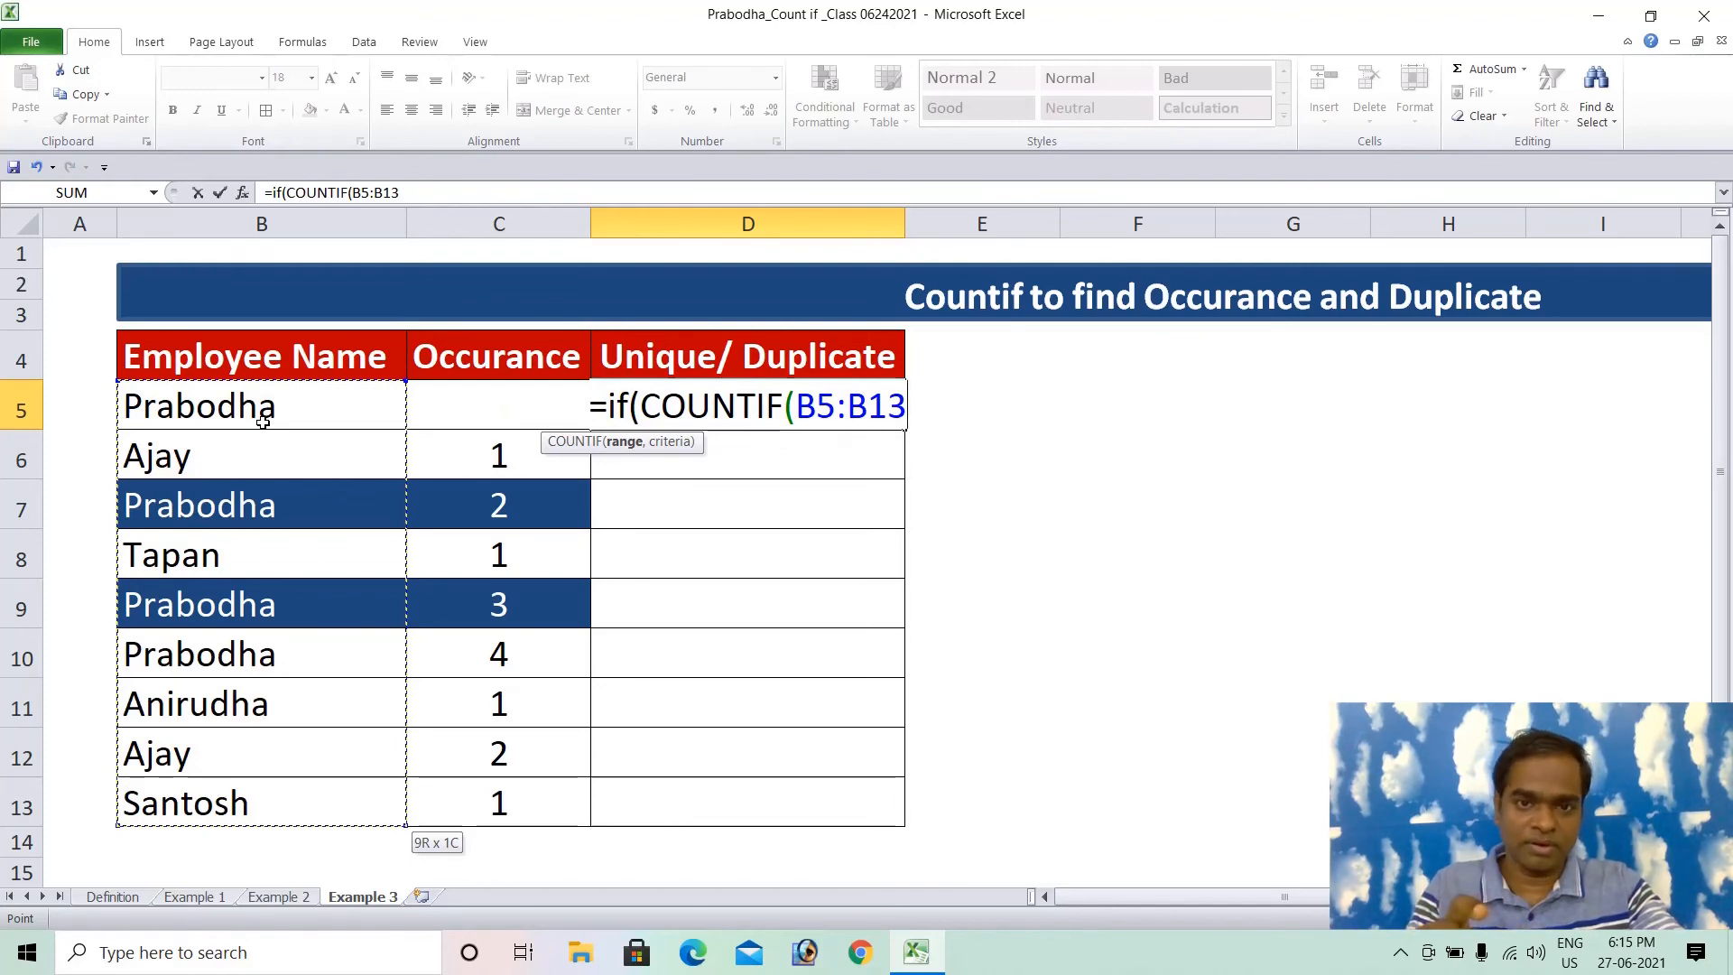
{"action": "left_click", "coordinate": [626, 449]}
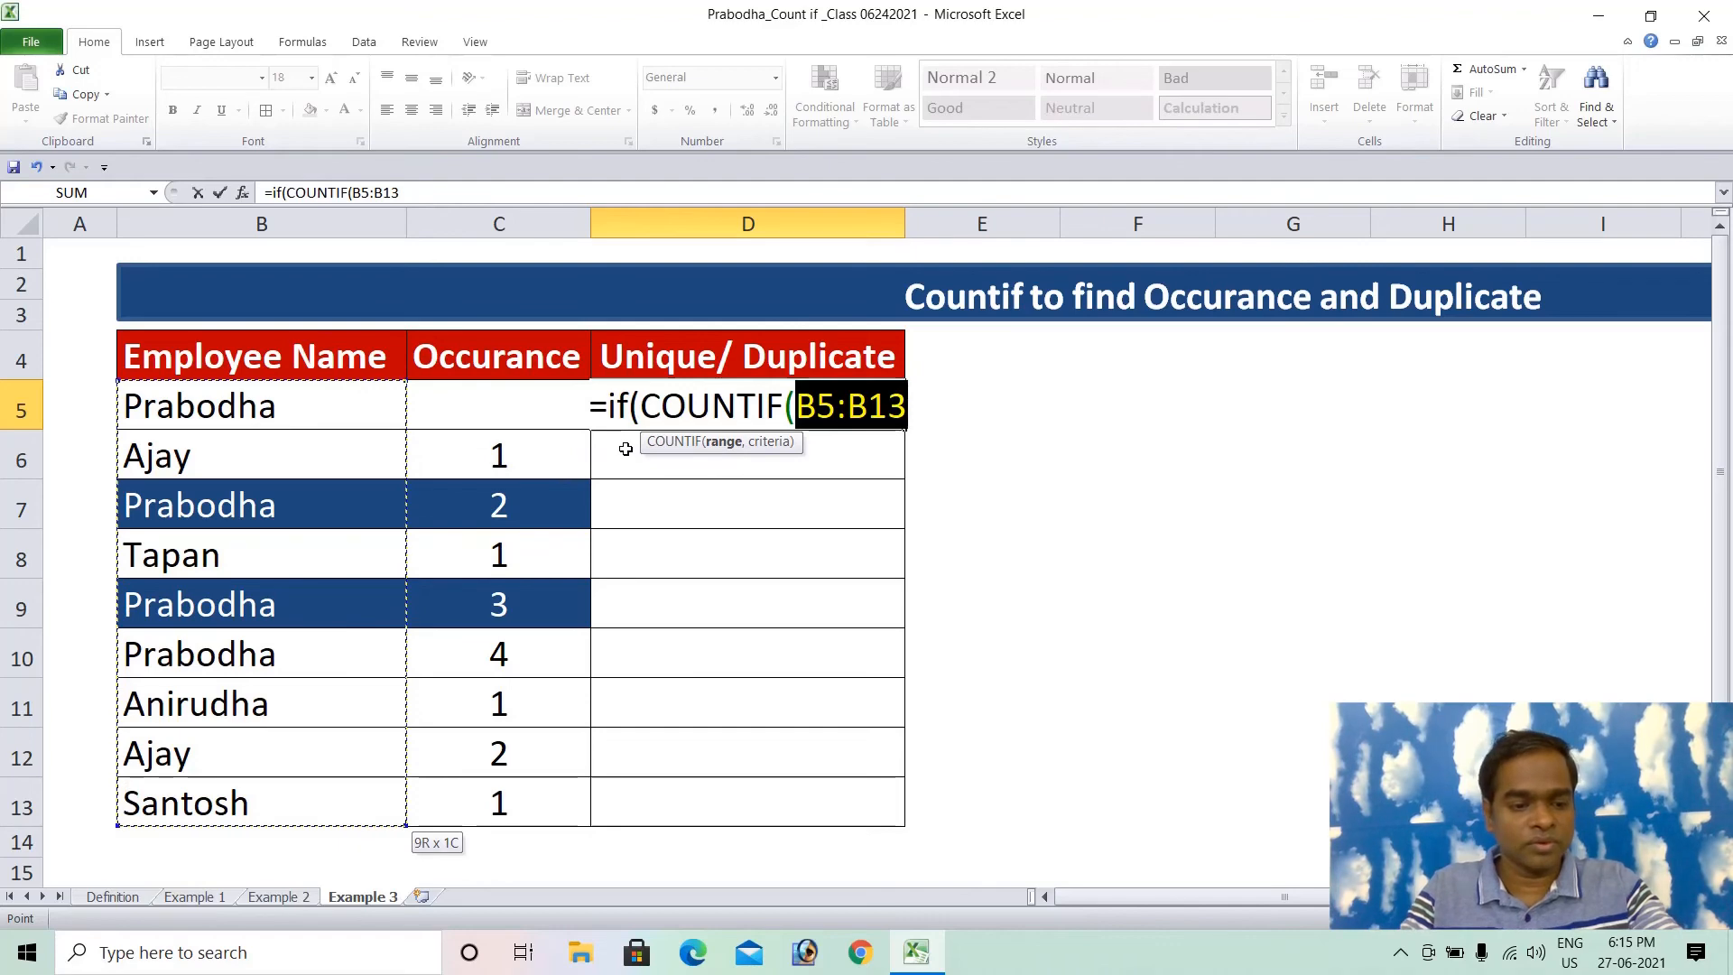
{"action": "key", "text": "F4"}
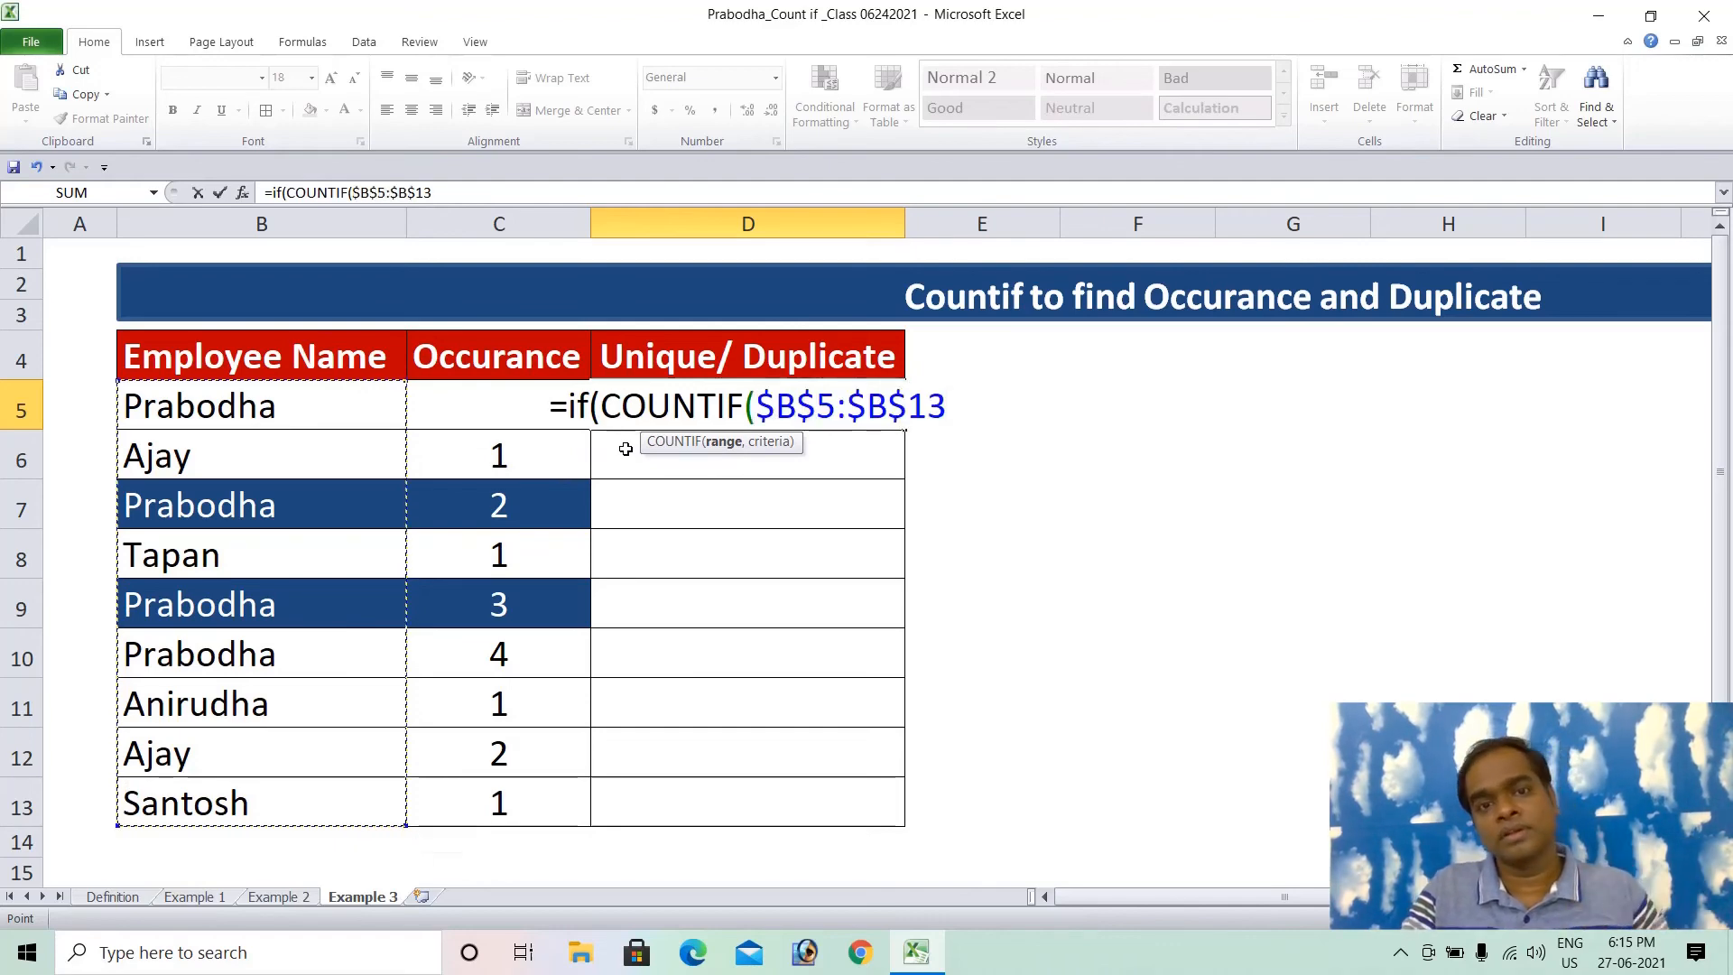
Use B5 as the COUNTIF criterion and complete the logical test as COUNTIF($B$5:$B$13,B5)>1
{"action": "type", "text": ","}
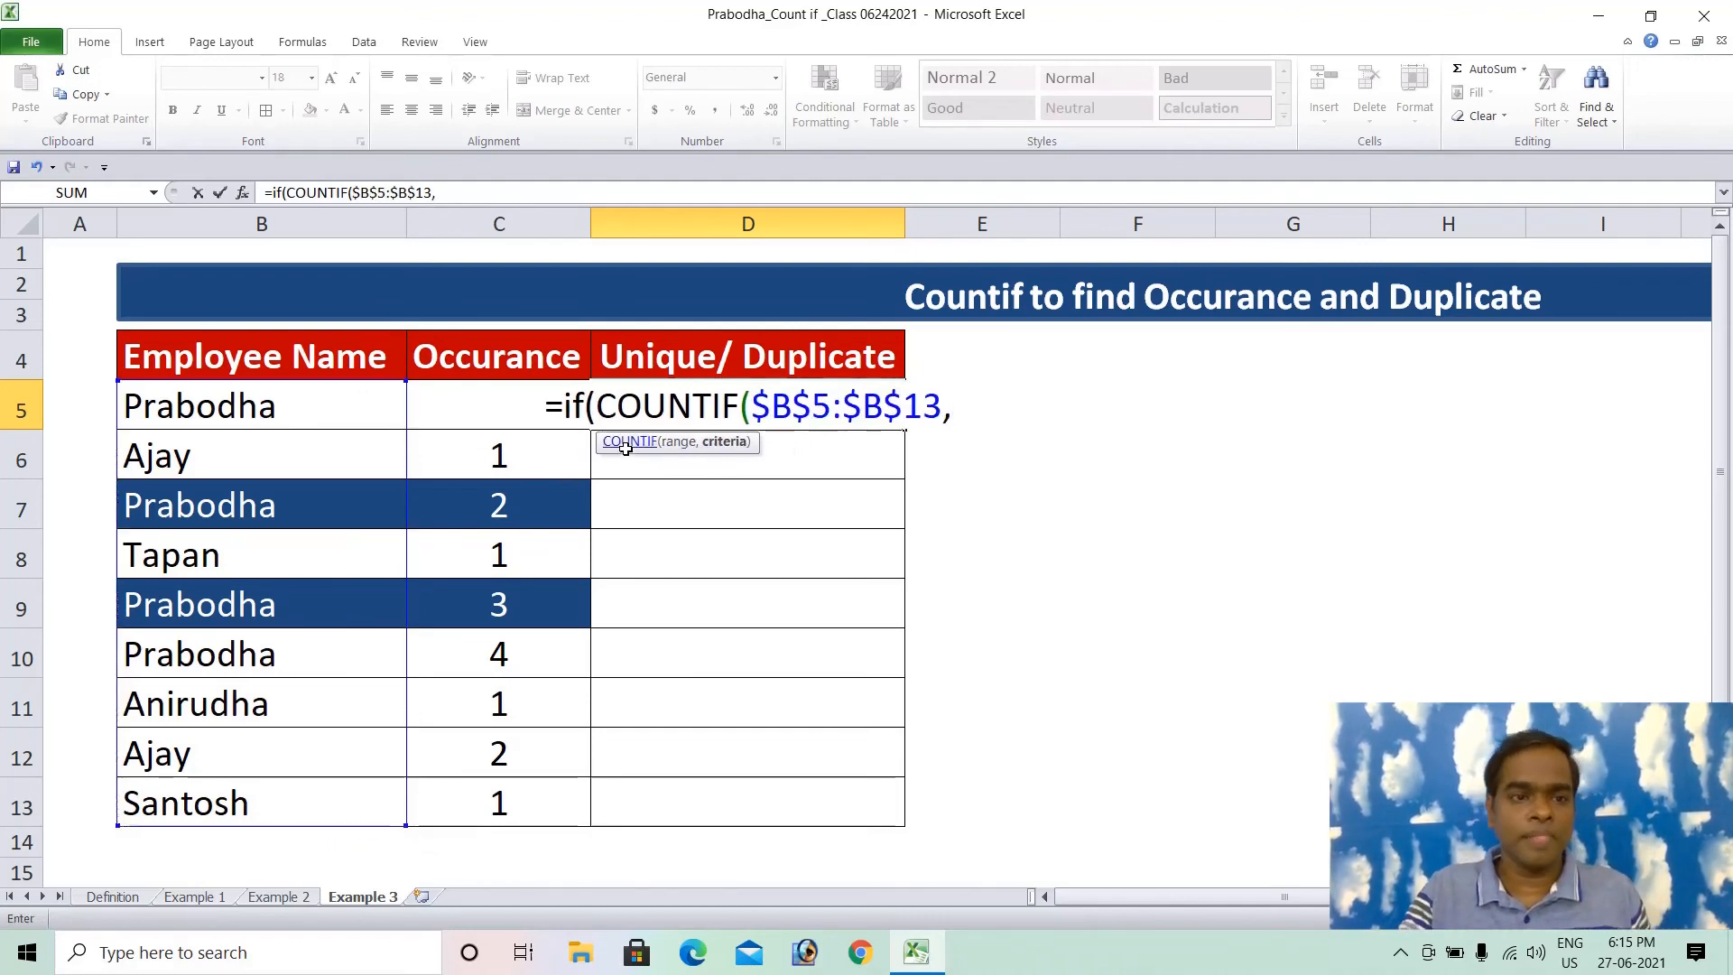
{"action": "left_click", "coordinate": [296, 405]}
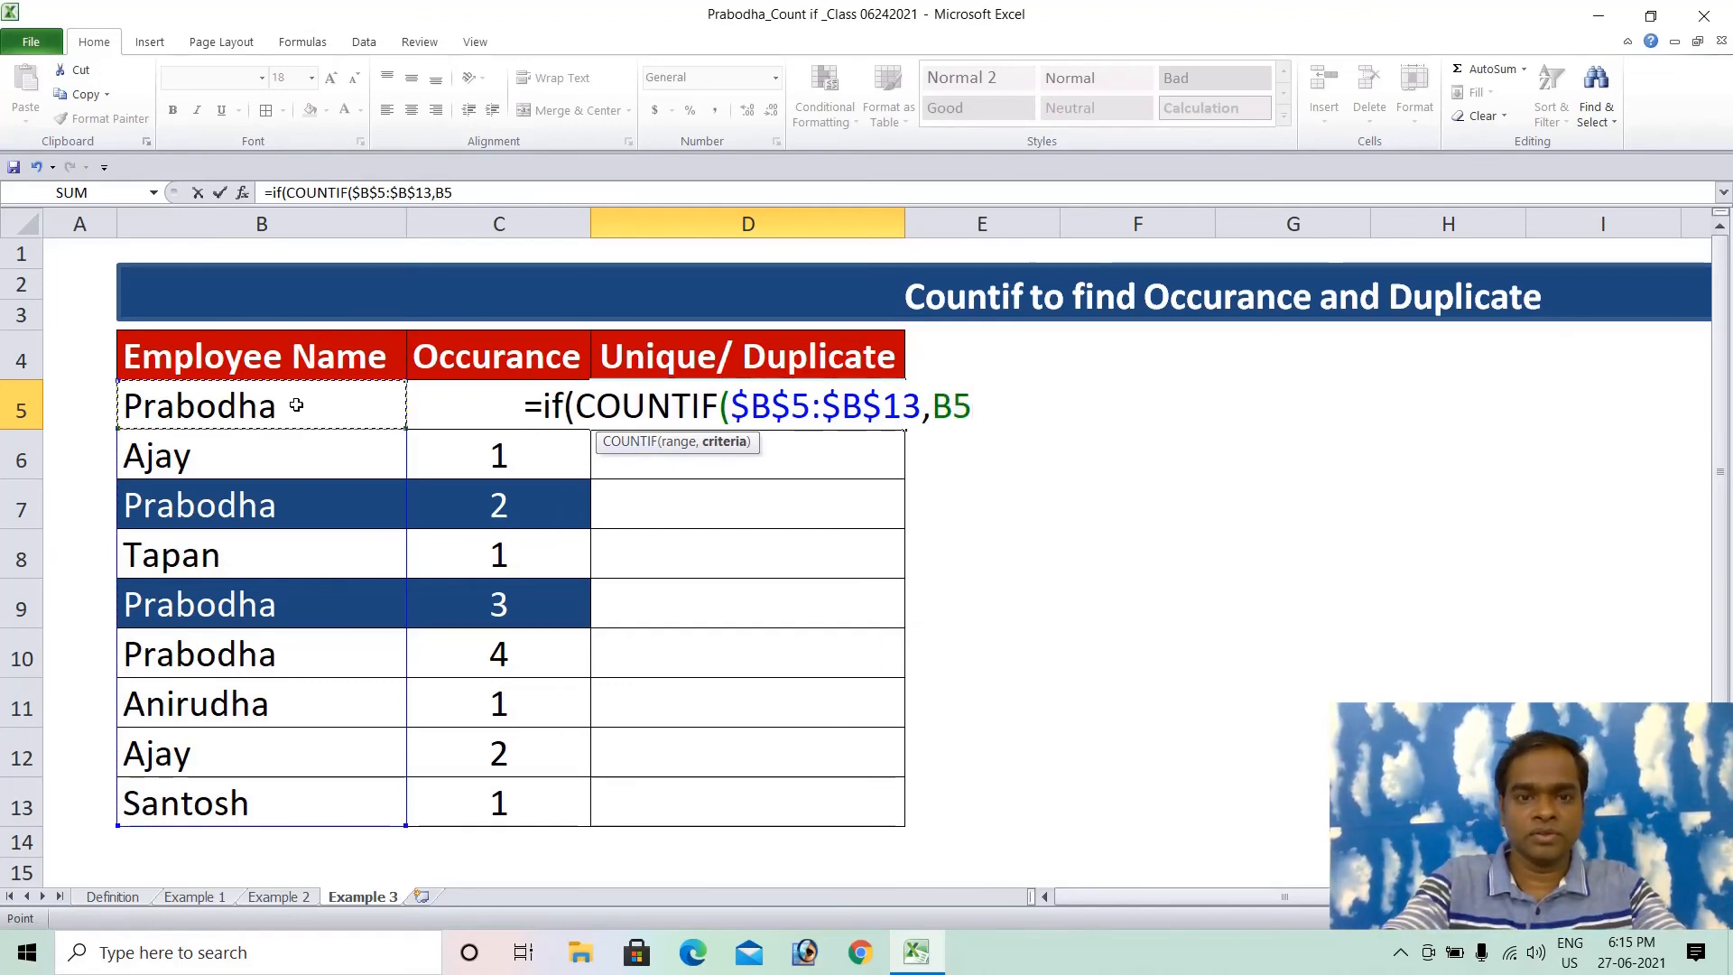
{"action": "type", "text": ")"}
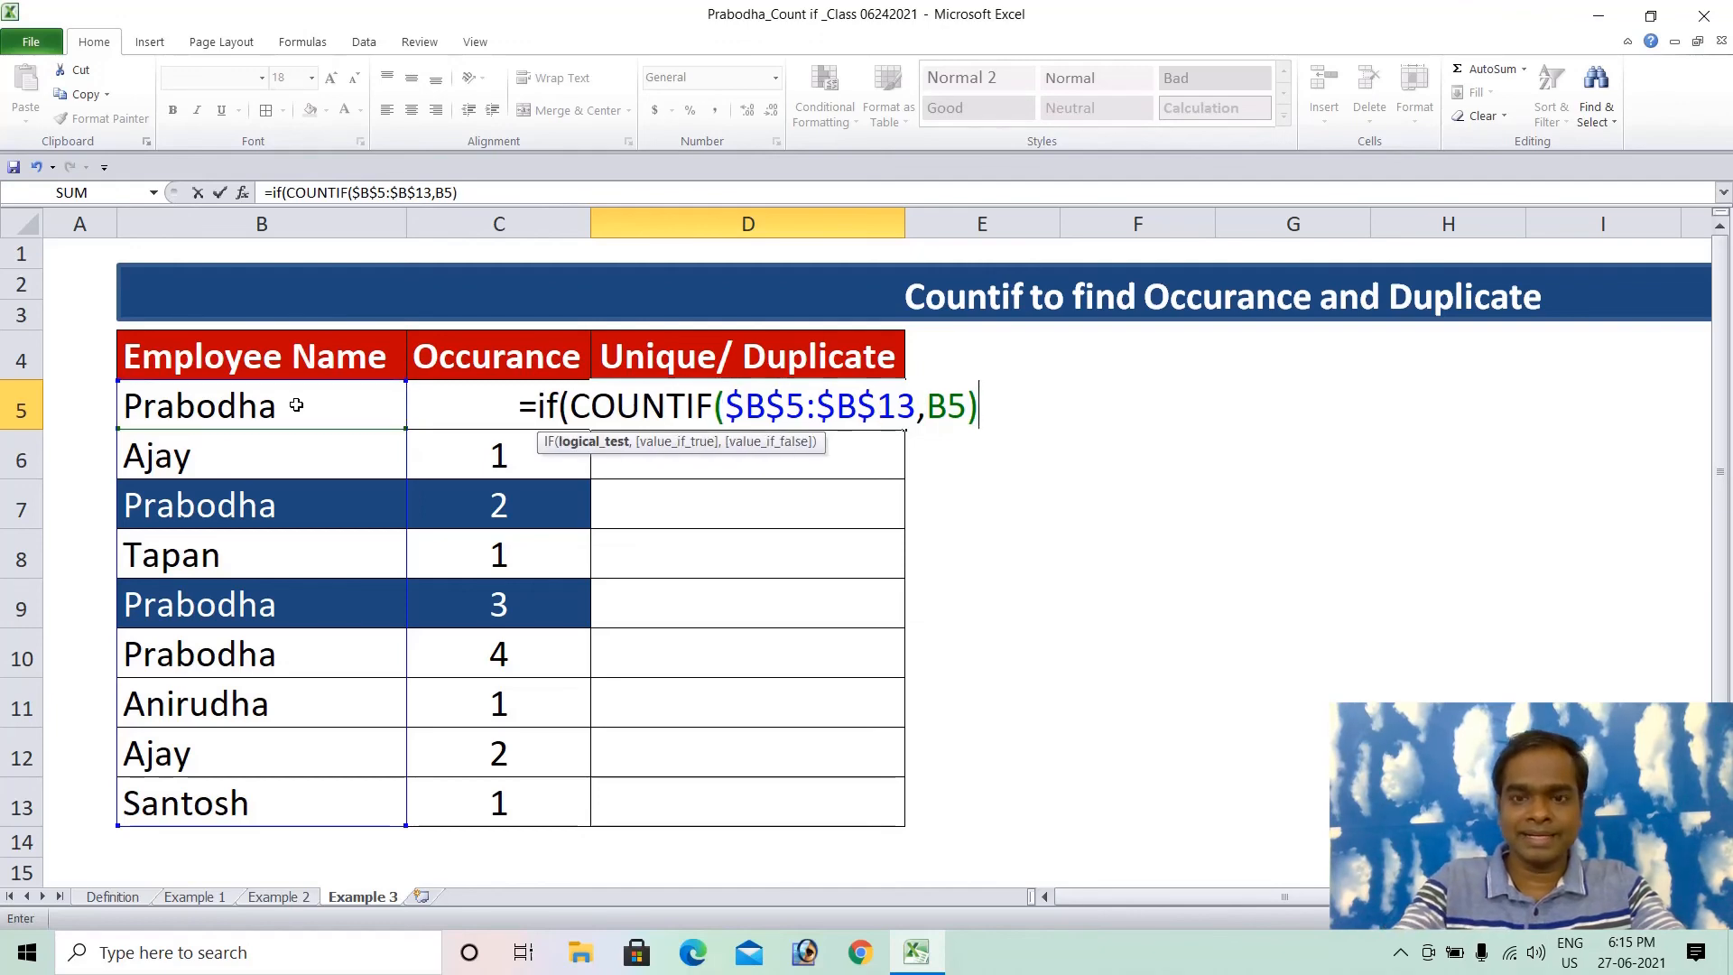
{"action": "type", "text": " >1"}
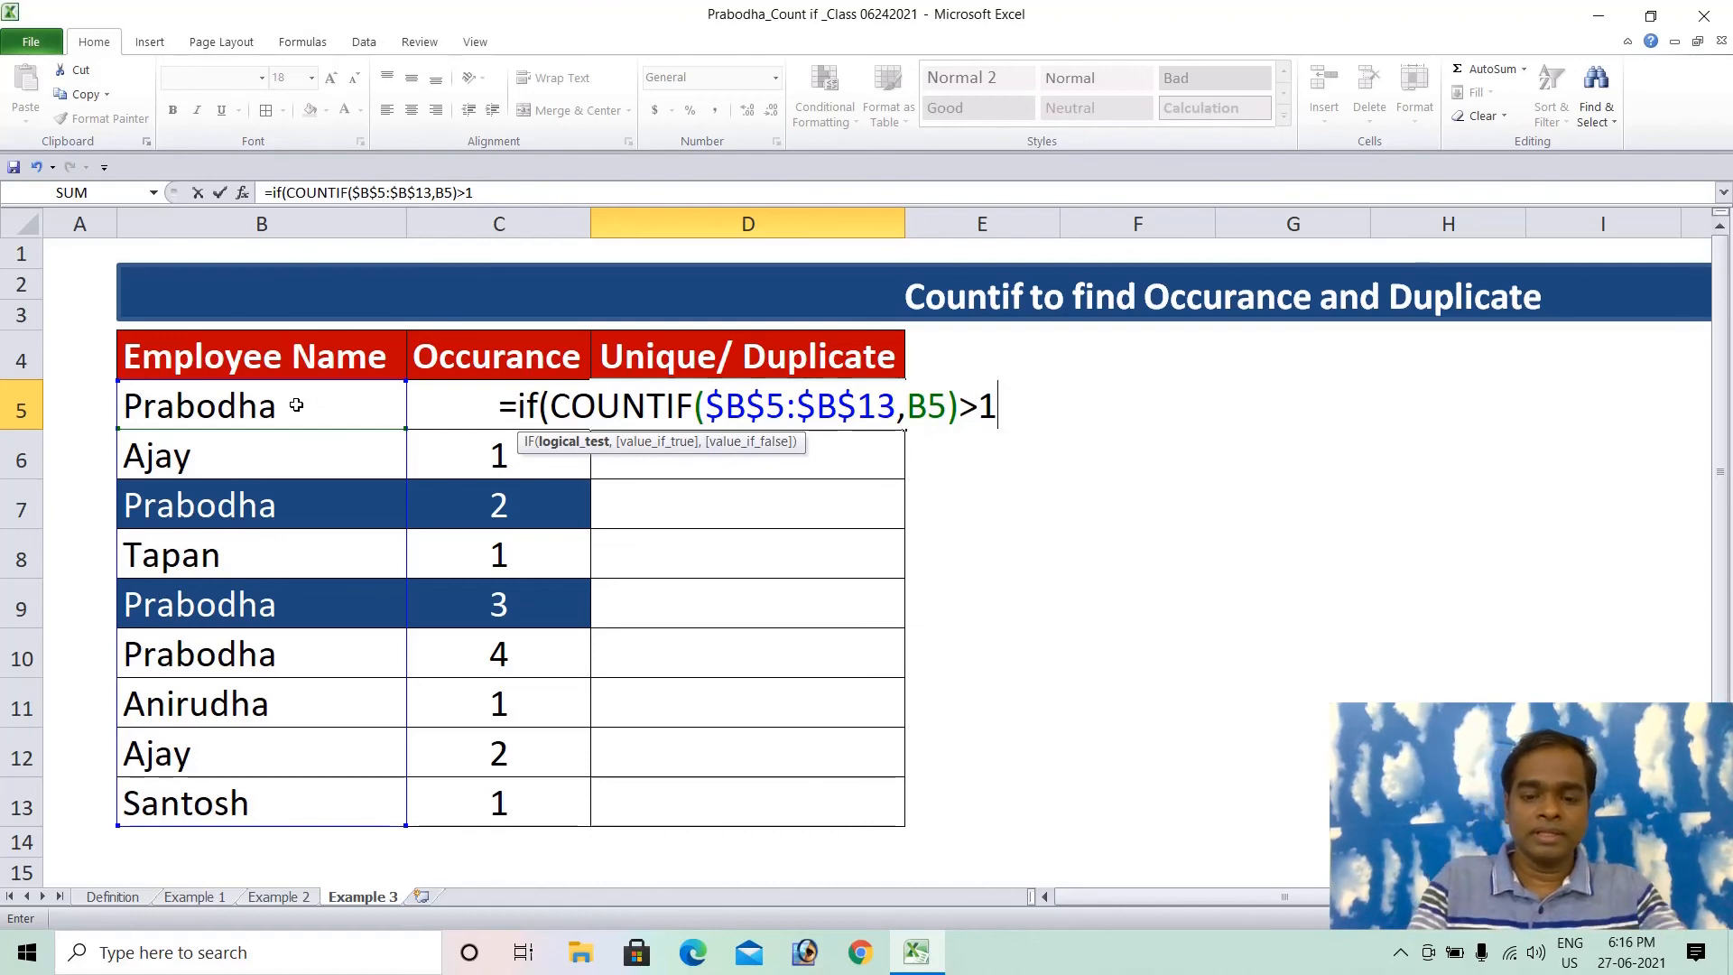
Make the D5 formula return "Duplicate" when true and "Unique" when false, and enter it
{"action": "type", "text": ",\""}
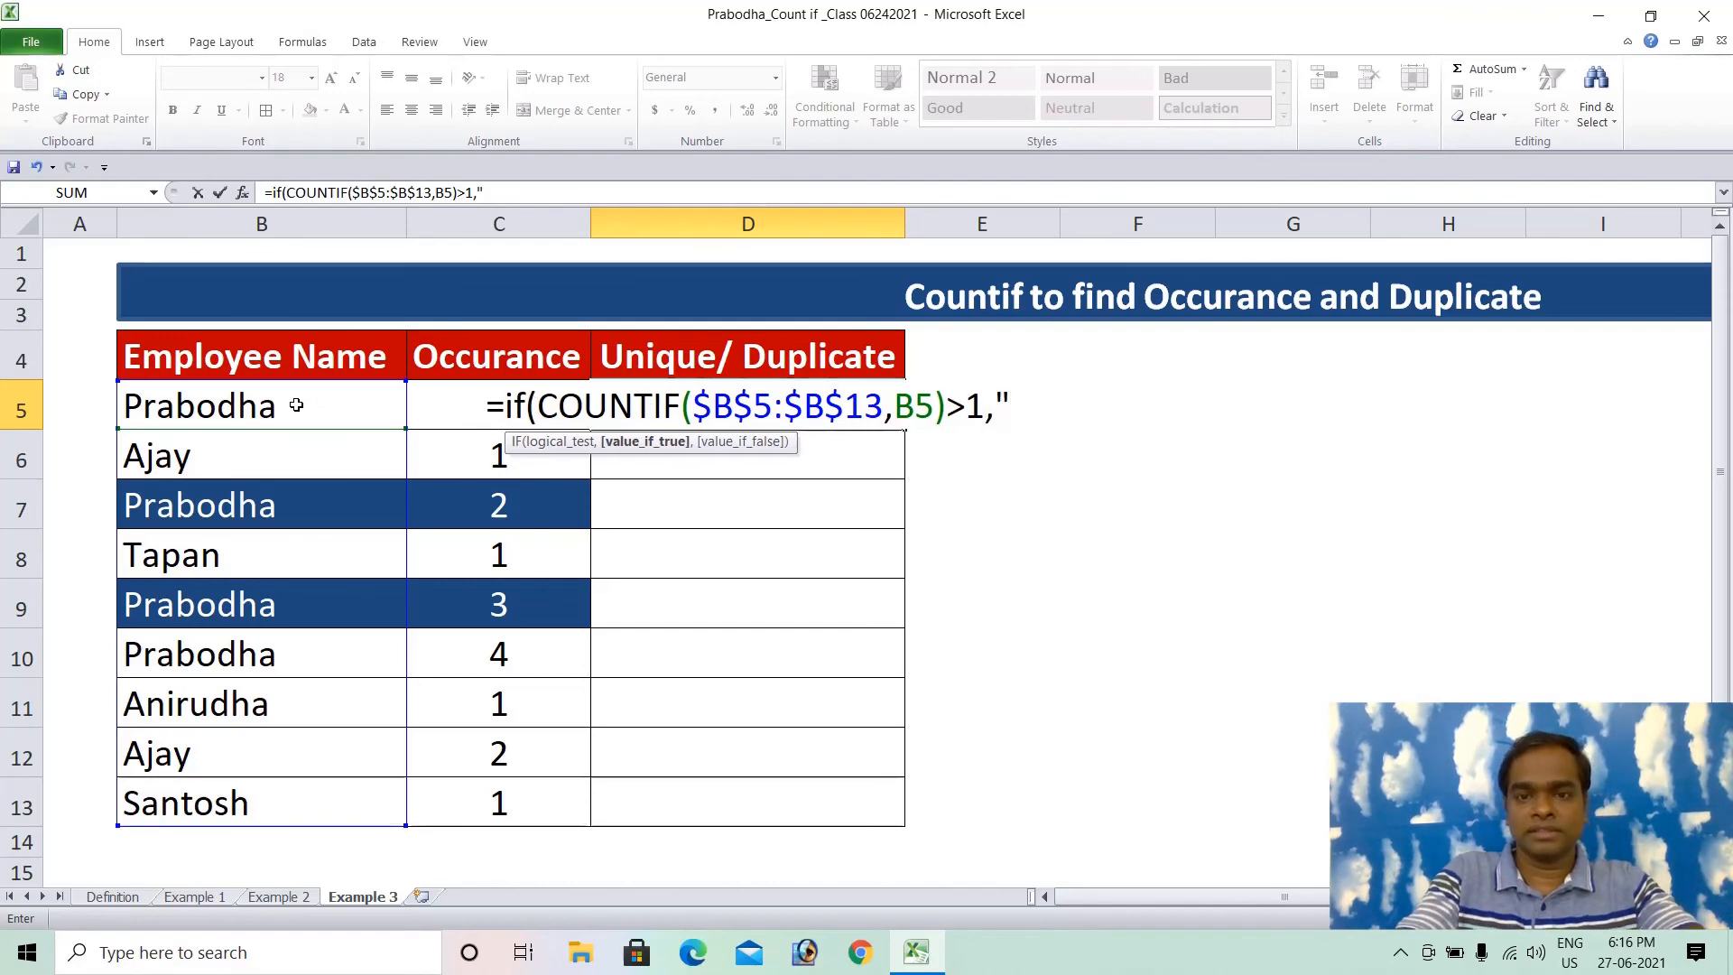
{"action": "type", "text": "Duplicate"}
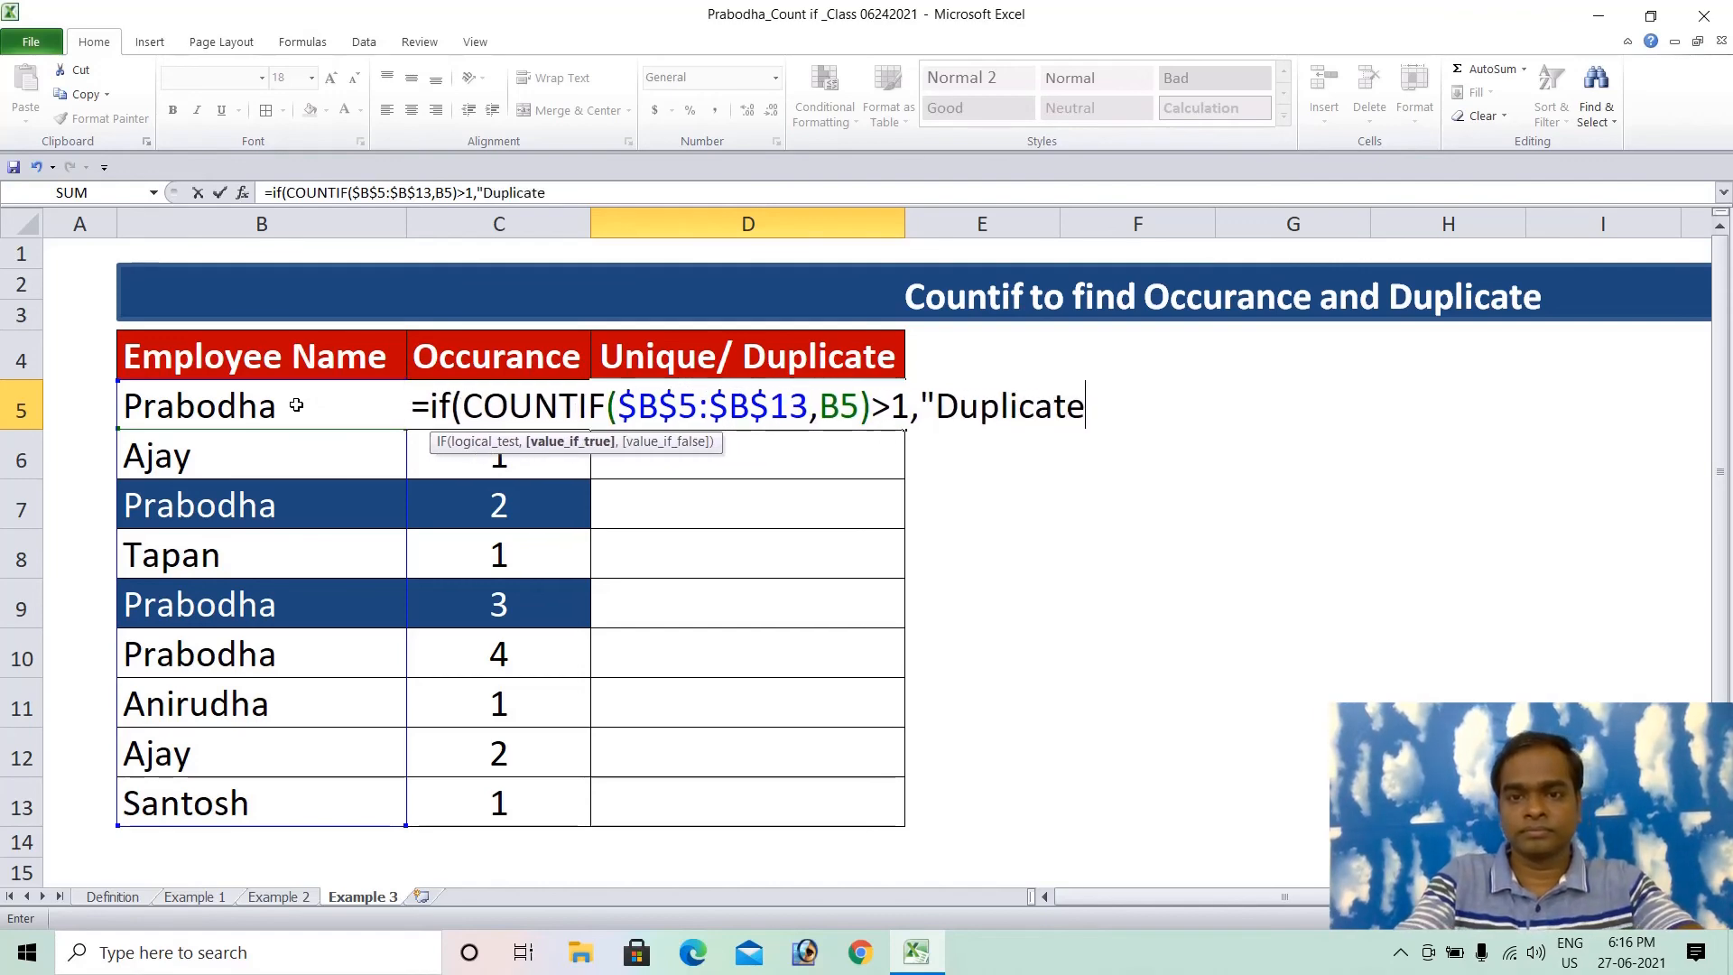
{"action": "type", "text": "\""}
{"action": "type", "text": ","}
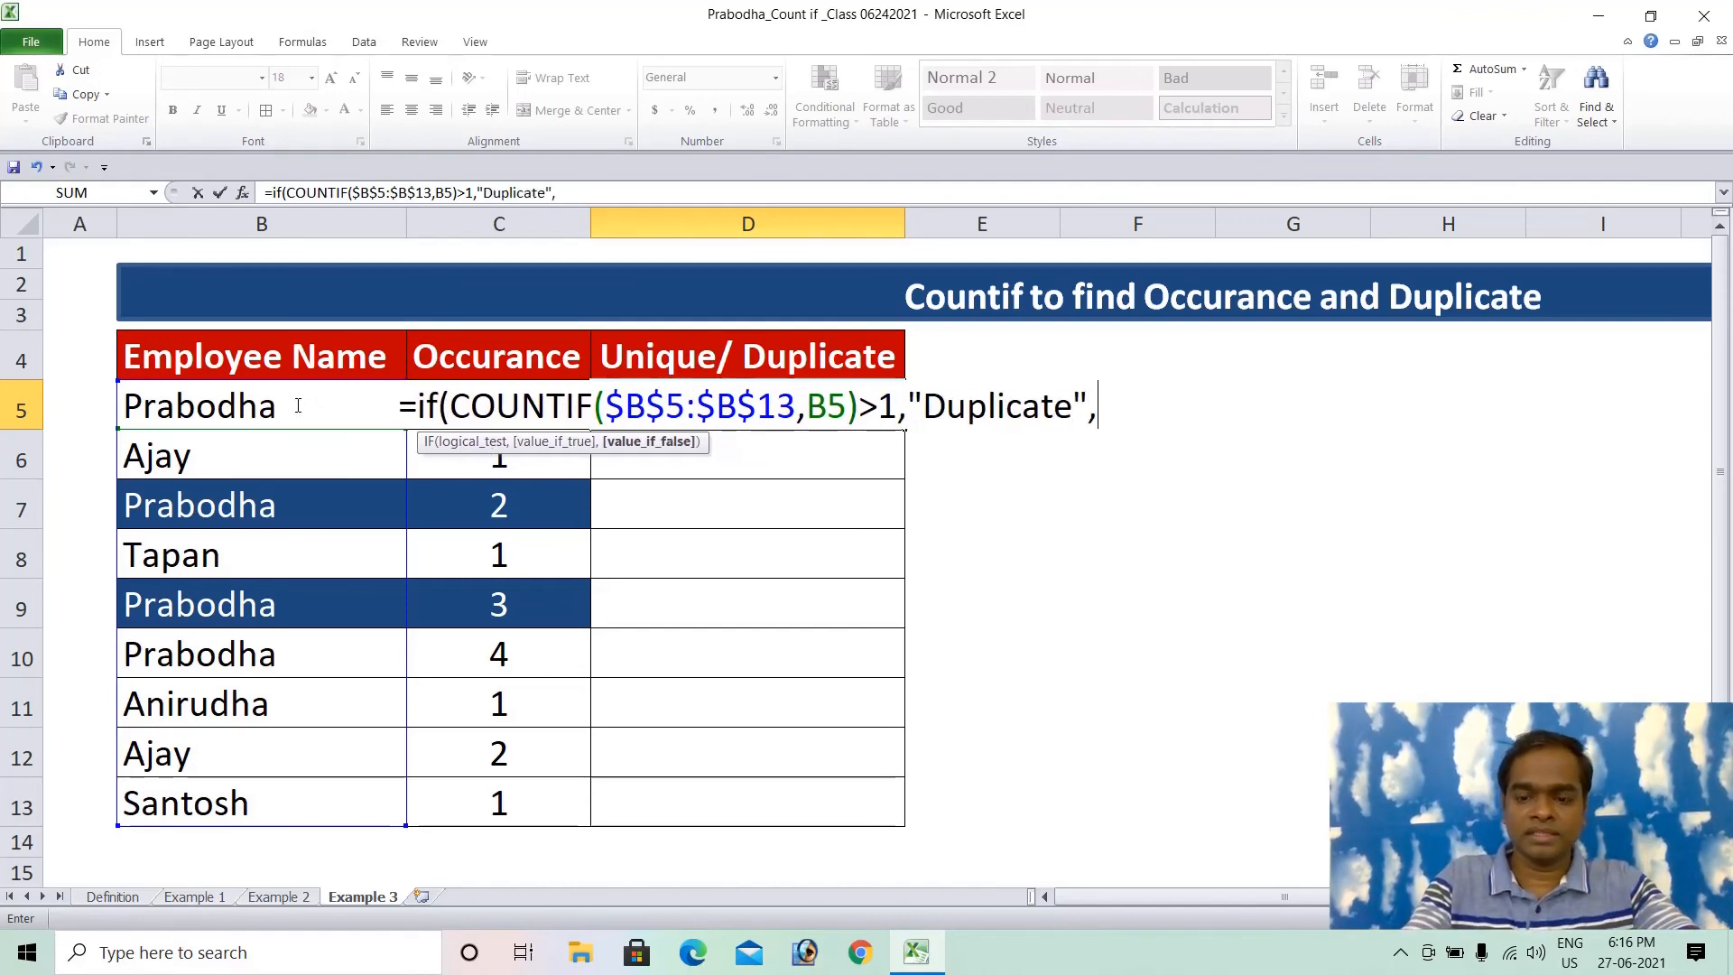
{"action": "type", "text": "\"Unique\""}
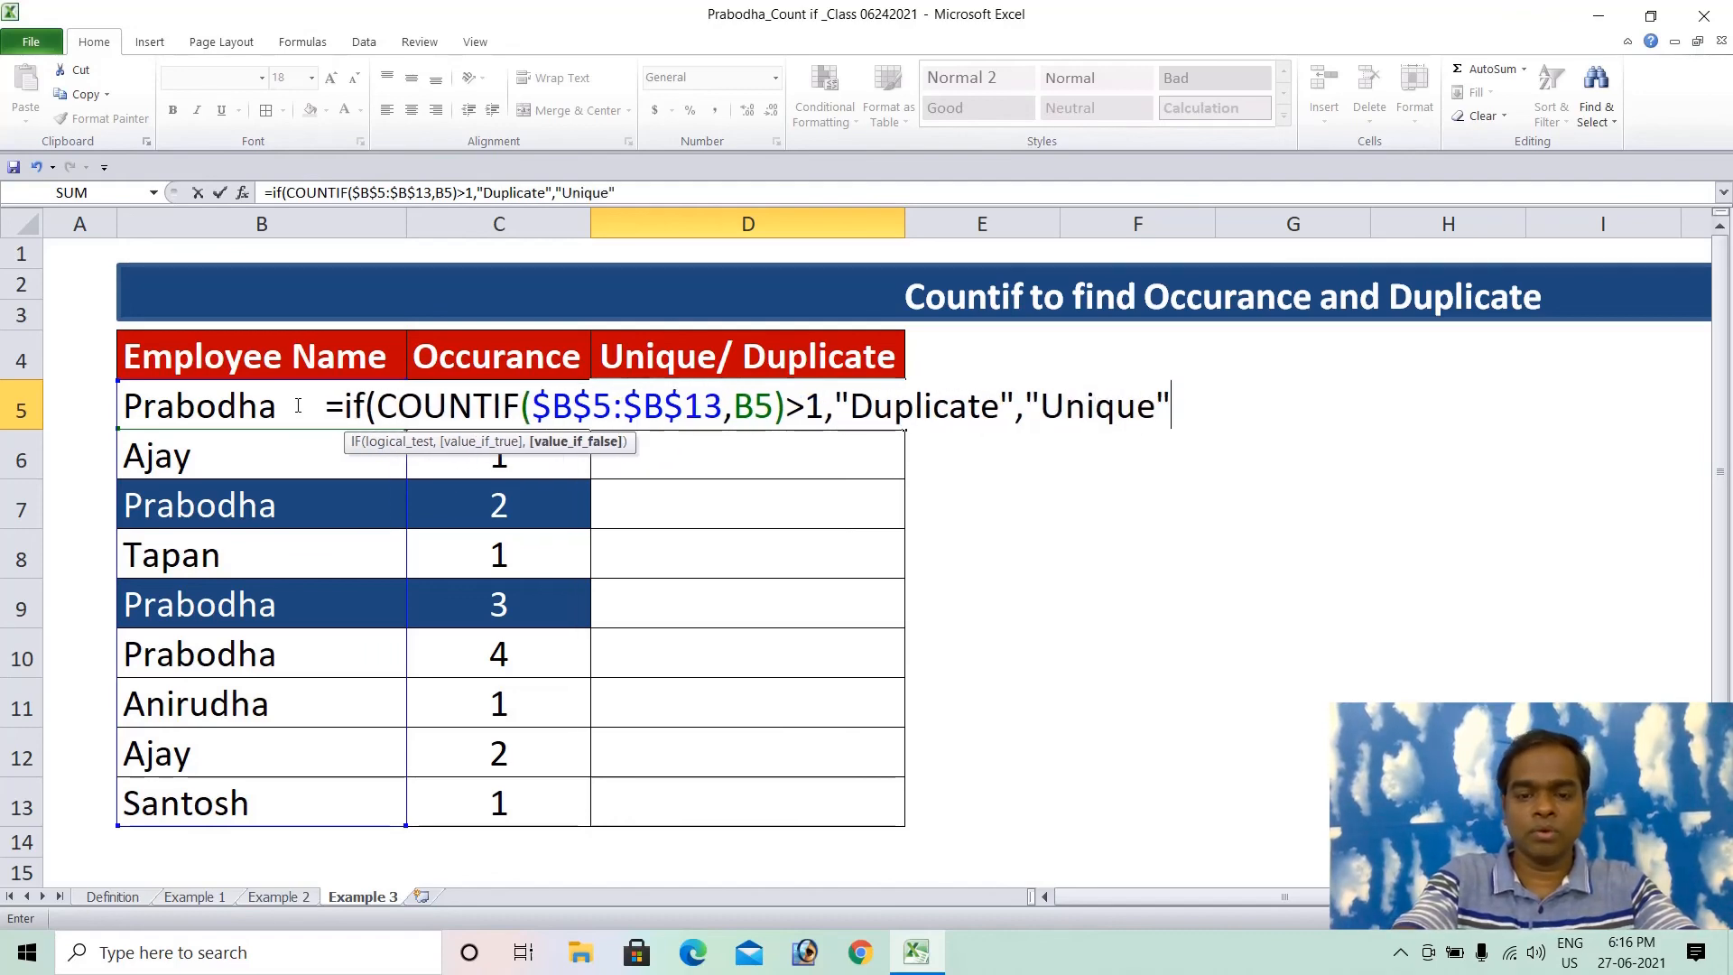
{"action": "type", "text": ")"}
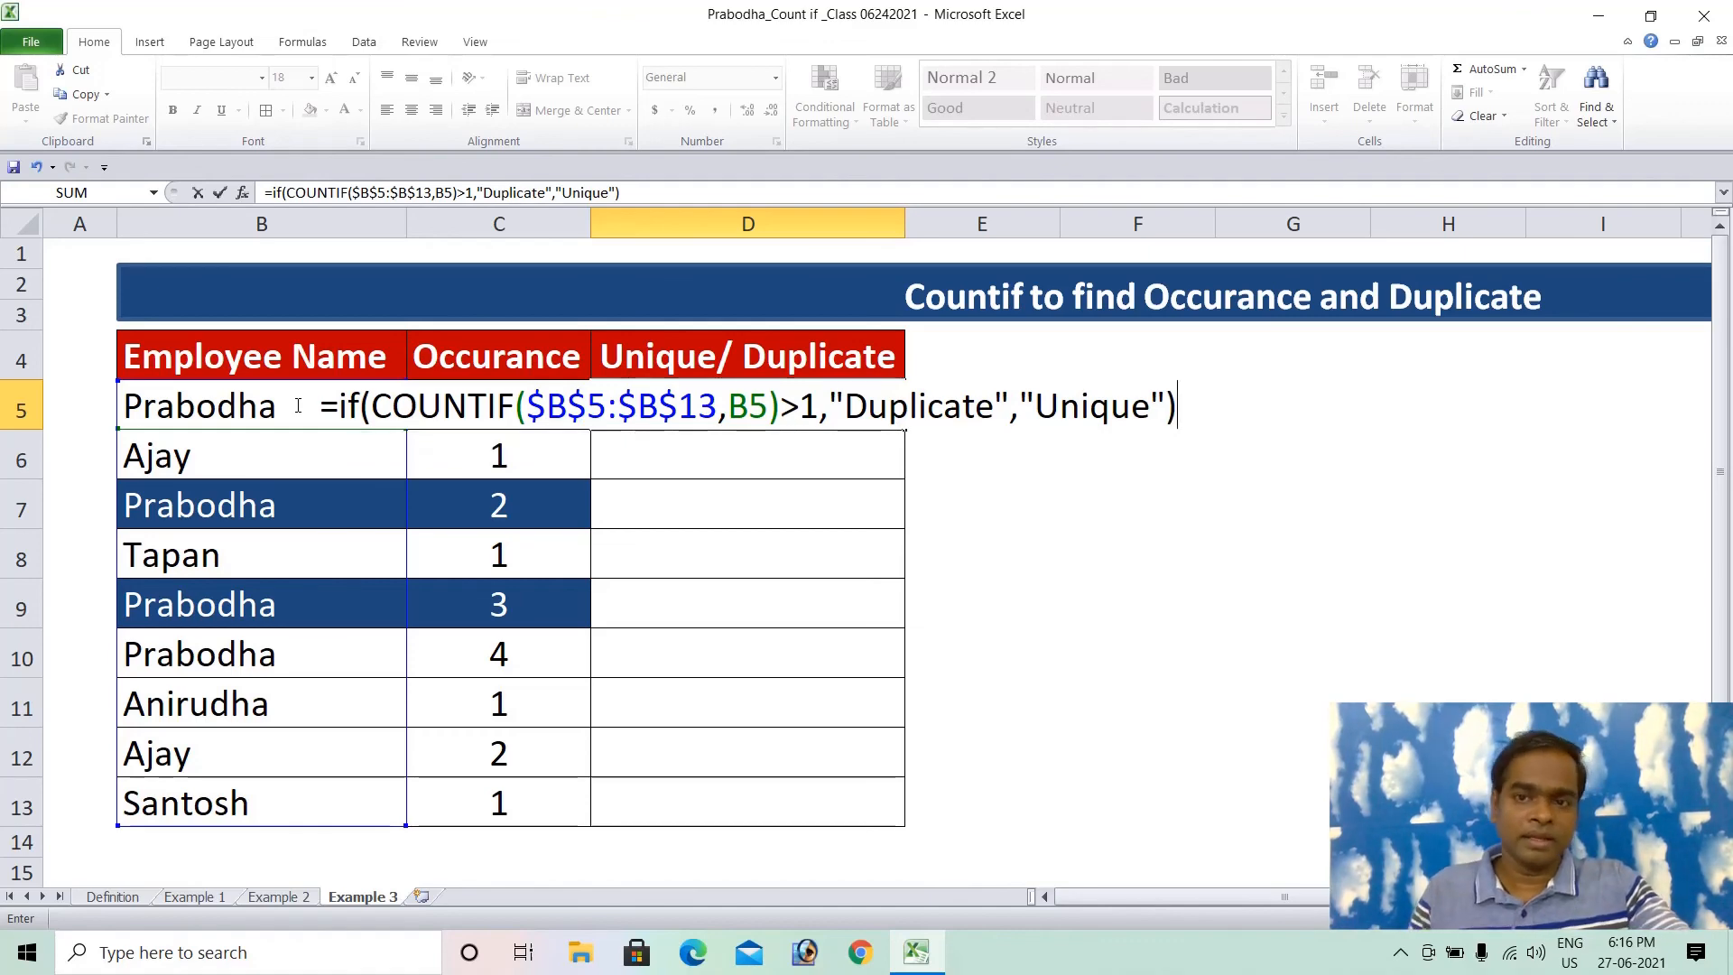
{"action": "key", "text": "Return"}
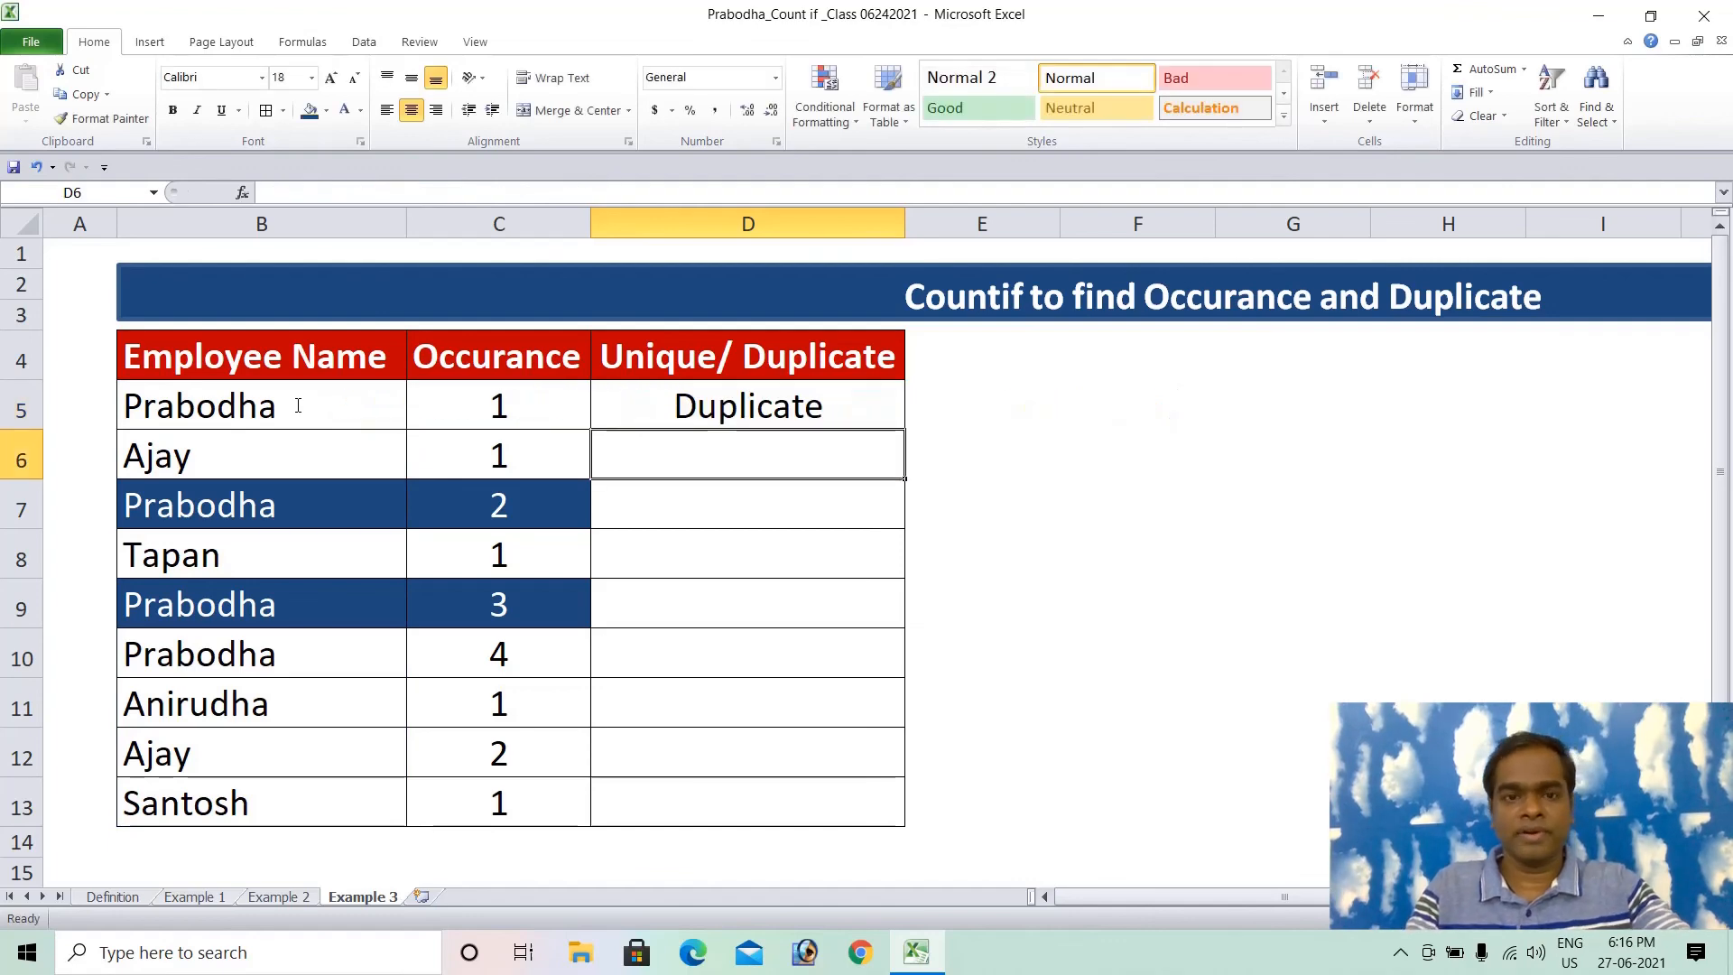
Fill the Unique/Duplicate formula from D5 down through D13
{"action": "key", "text": "Up"}
{"action": "key", "text": "shift+Down"}
{"action": "key", "text": "shift+Down"}
{"action": "key", "text": "shift+Down"}
{"action": "key", "text": "shift+Down"}
{"action": "key", "text": "shift+Down"}
{"action": "key", "text": "shift+Down"}
{"action": "key", "text": "shift+Down"}
{"action": "key", "text": "shift+Down"}
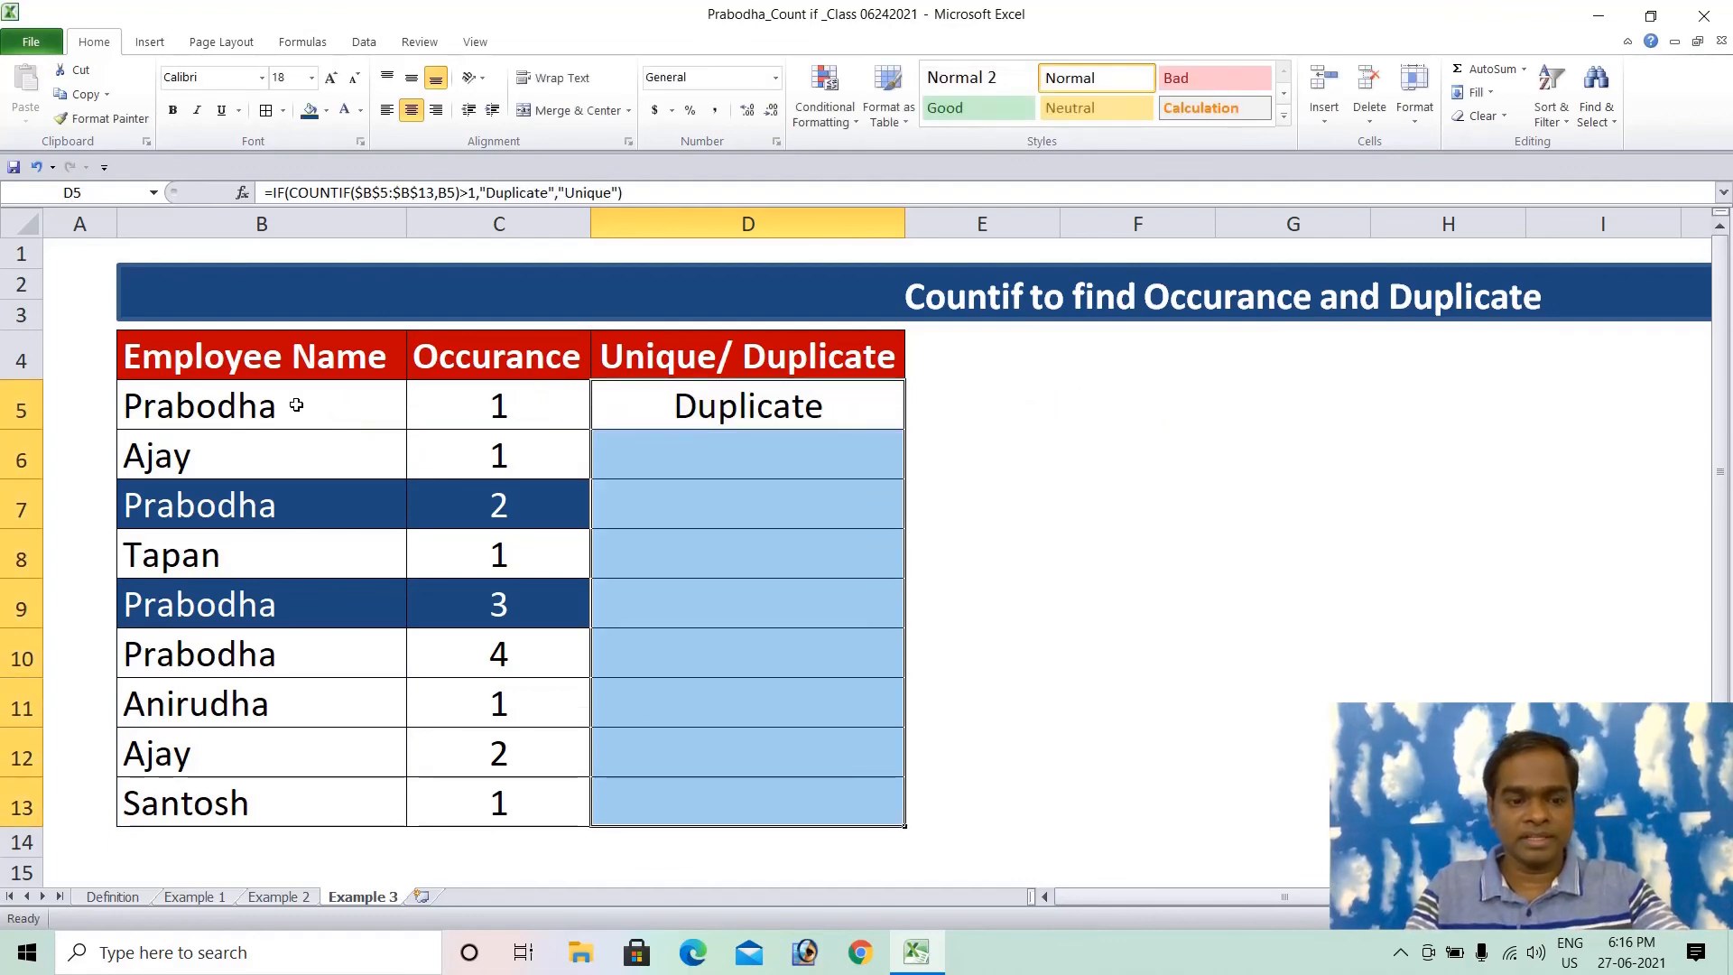
{"action": "key", "text": "ctrl+d"}
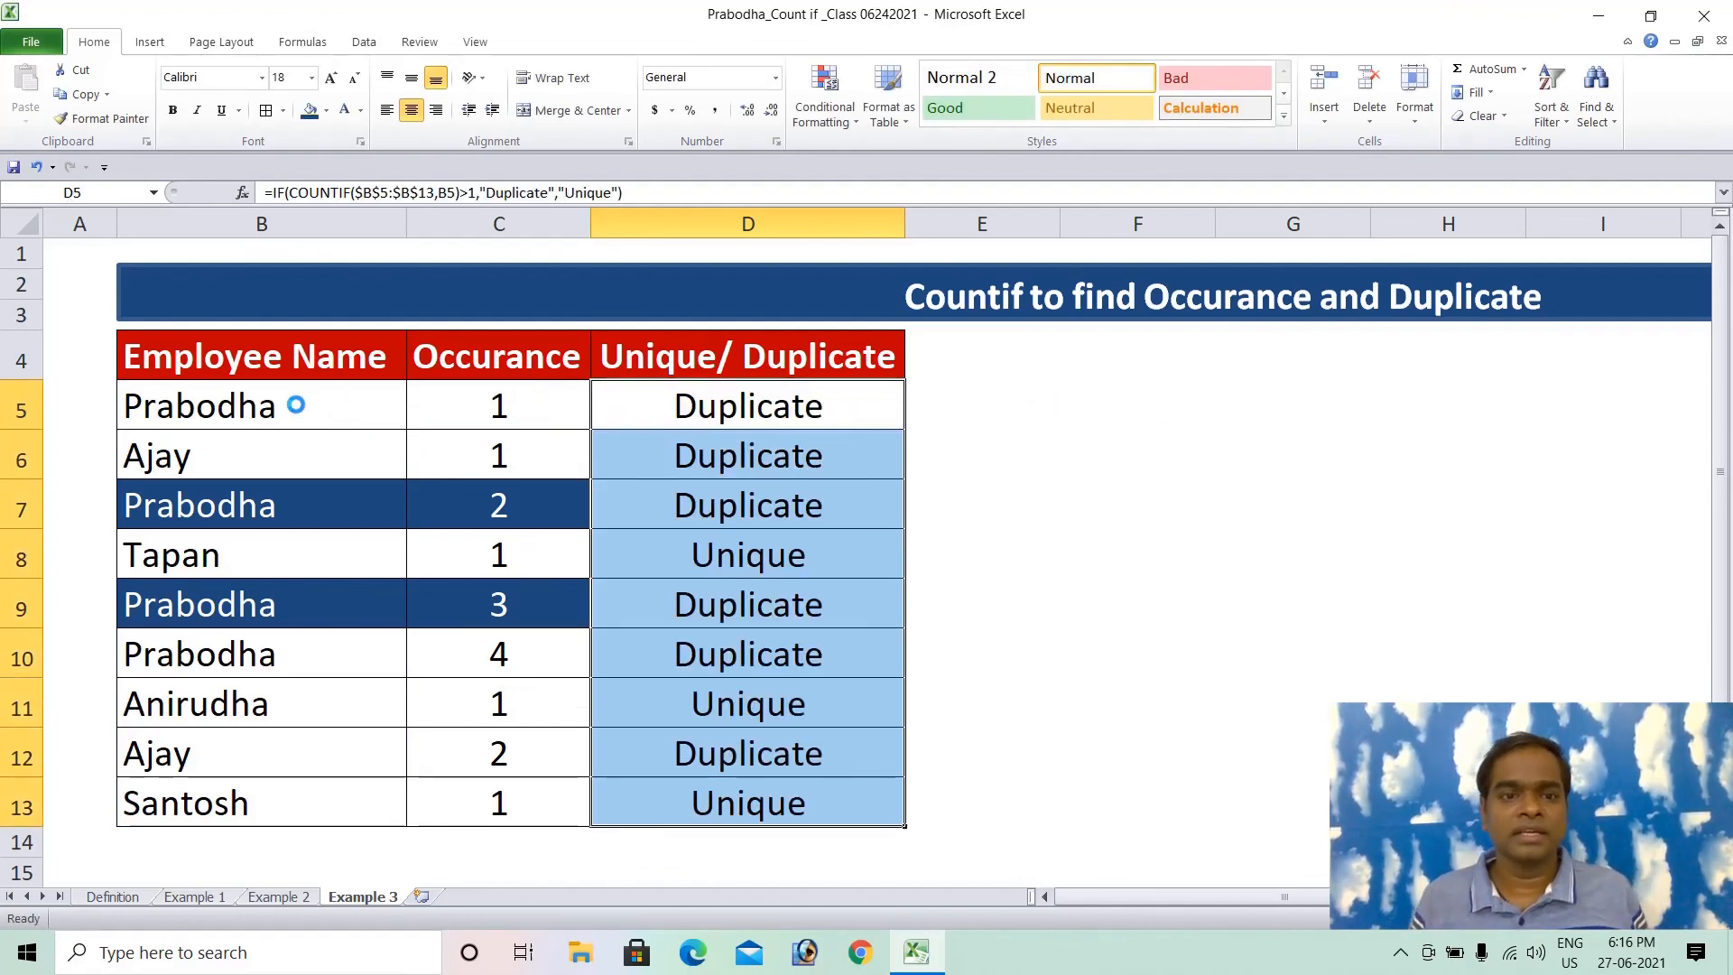
{"action": "left_click", "coordinate": [727, 575]}
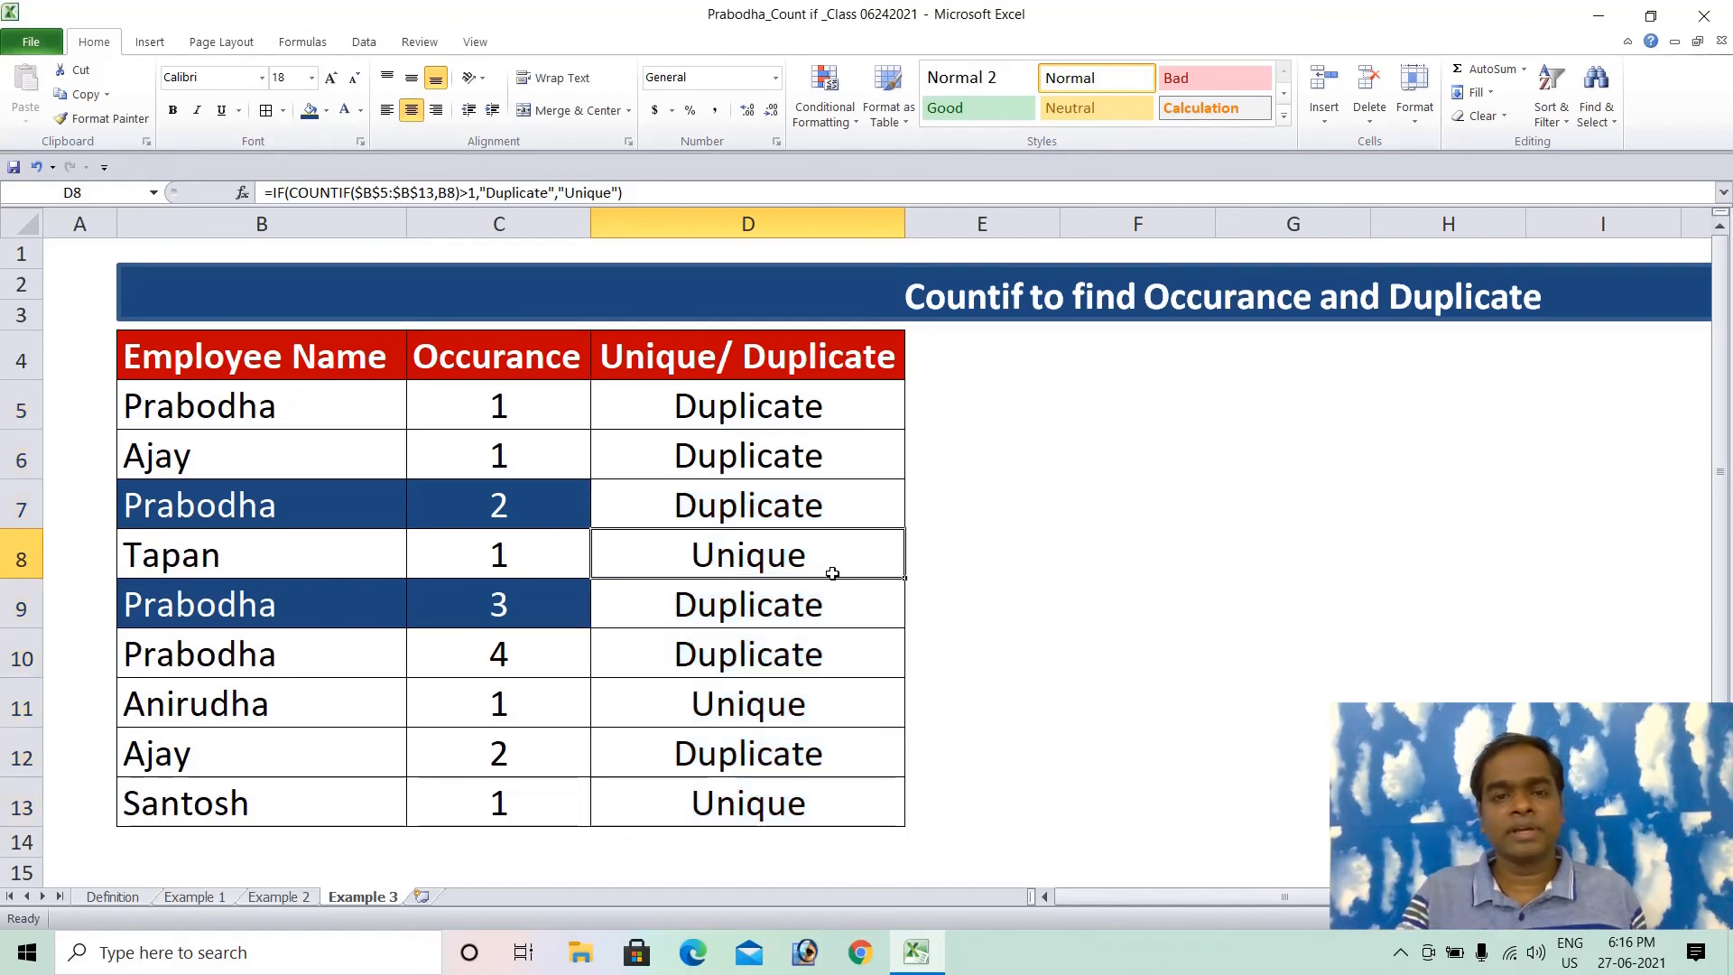
Check the filled Unique/Duplicate flags in column D against the employee names and occurrence numbers in their rows
{"action": "left_click_drag", "start_coordinate": [553, 568], "coordinate": [298, 572]}
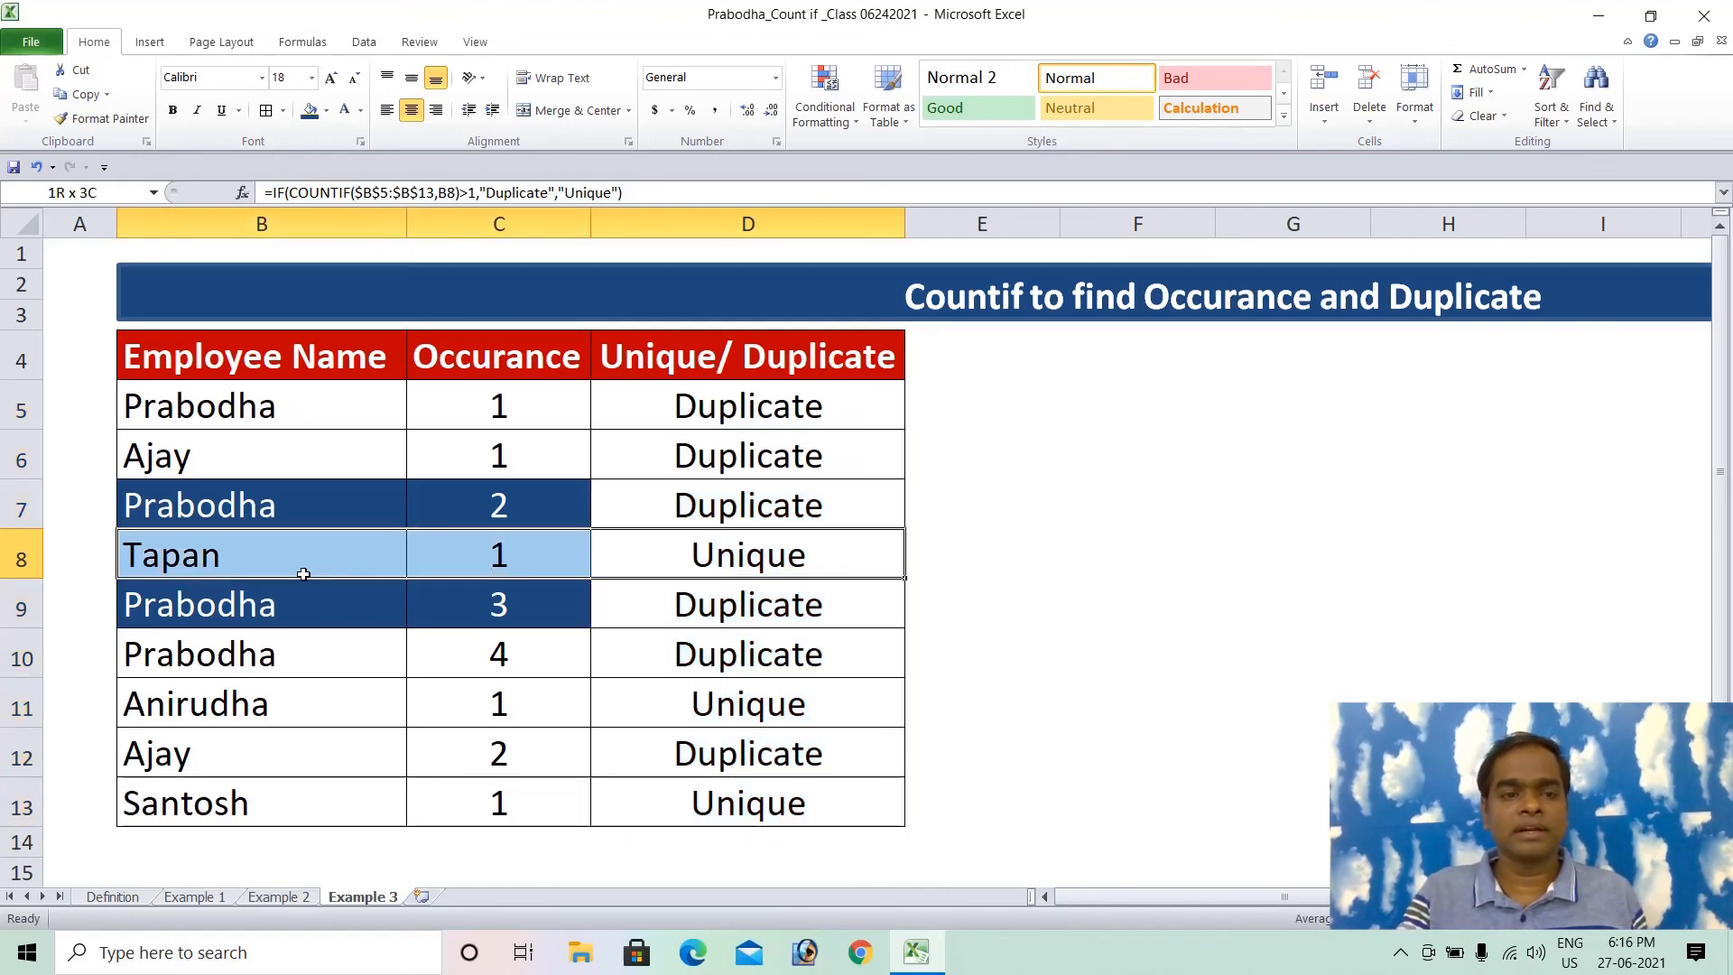
{"action": "left_click_drag", "start_coordinate": [799, 713], "coordinate": [262, 732]}
{"action": "left_click", "coordinate": [261, 733]}
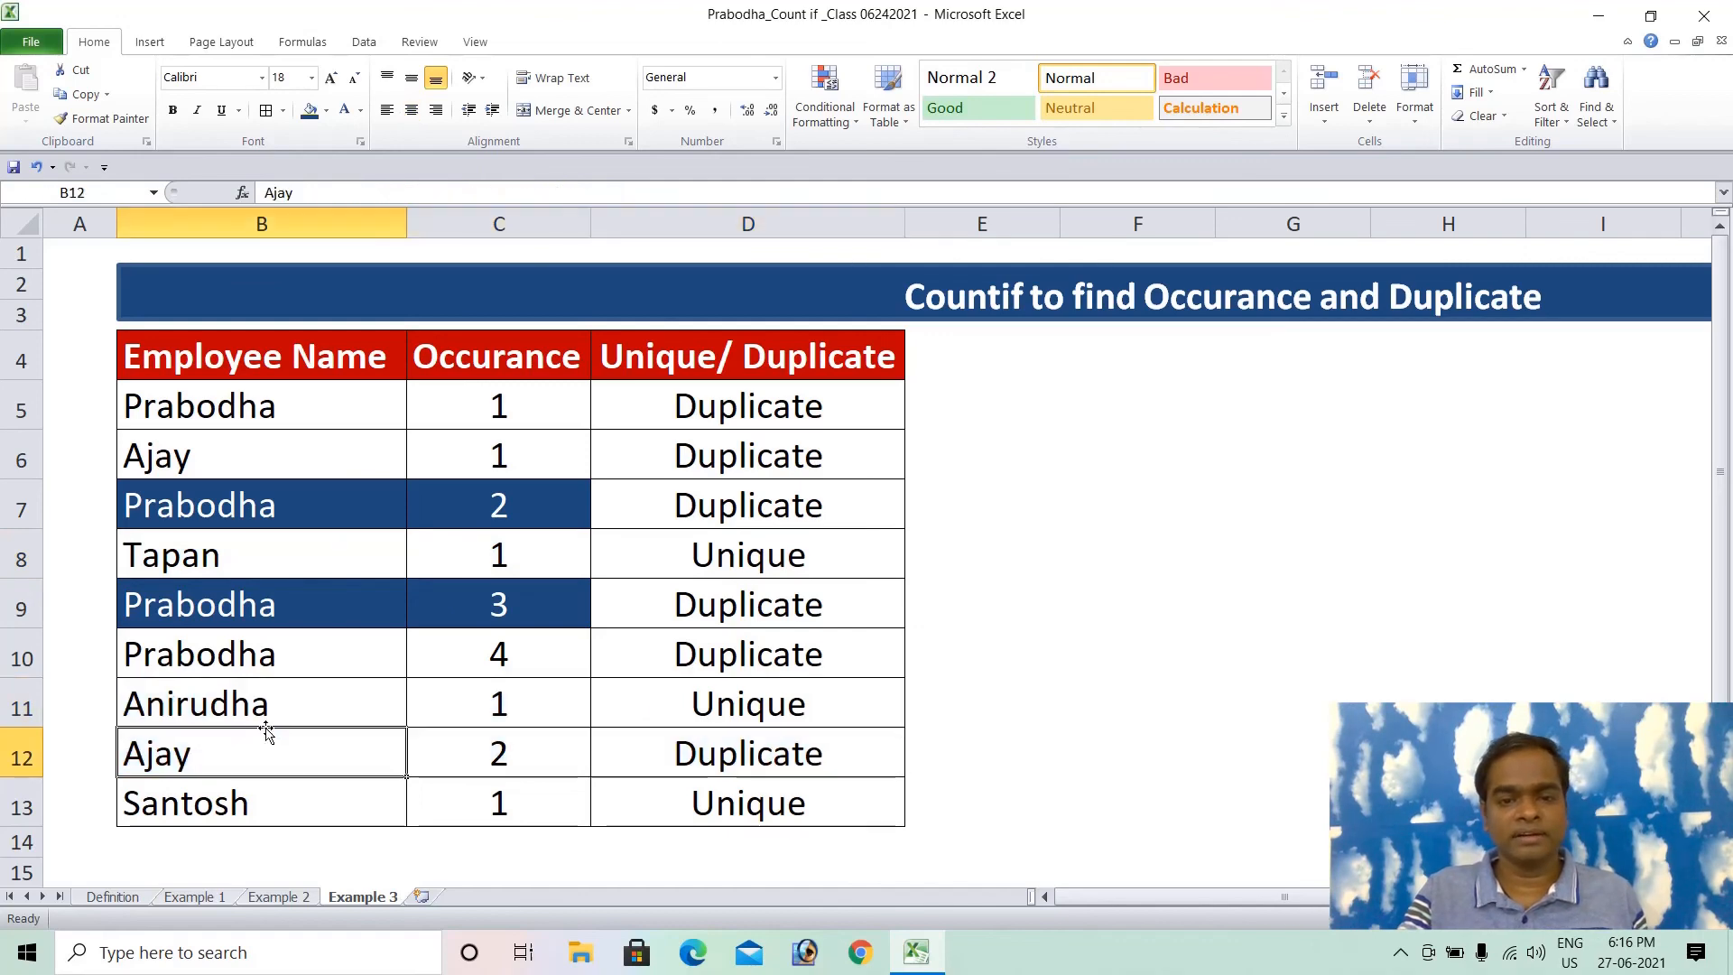
{"action": "left_click", "coordinate": [728, 805]}
{"action": "left_click", "coordinate": [740, 411]}
{"action": "left_click", "coordinate": [753, 504]}
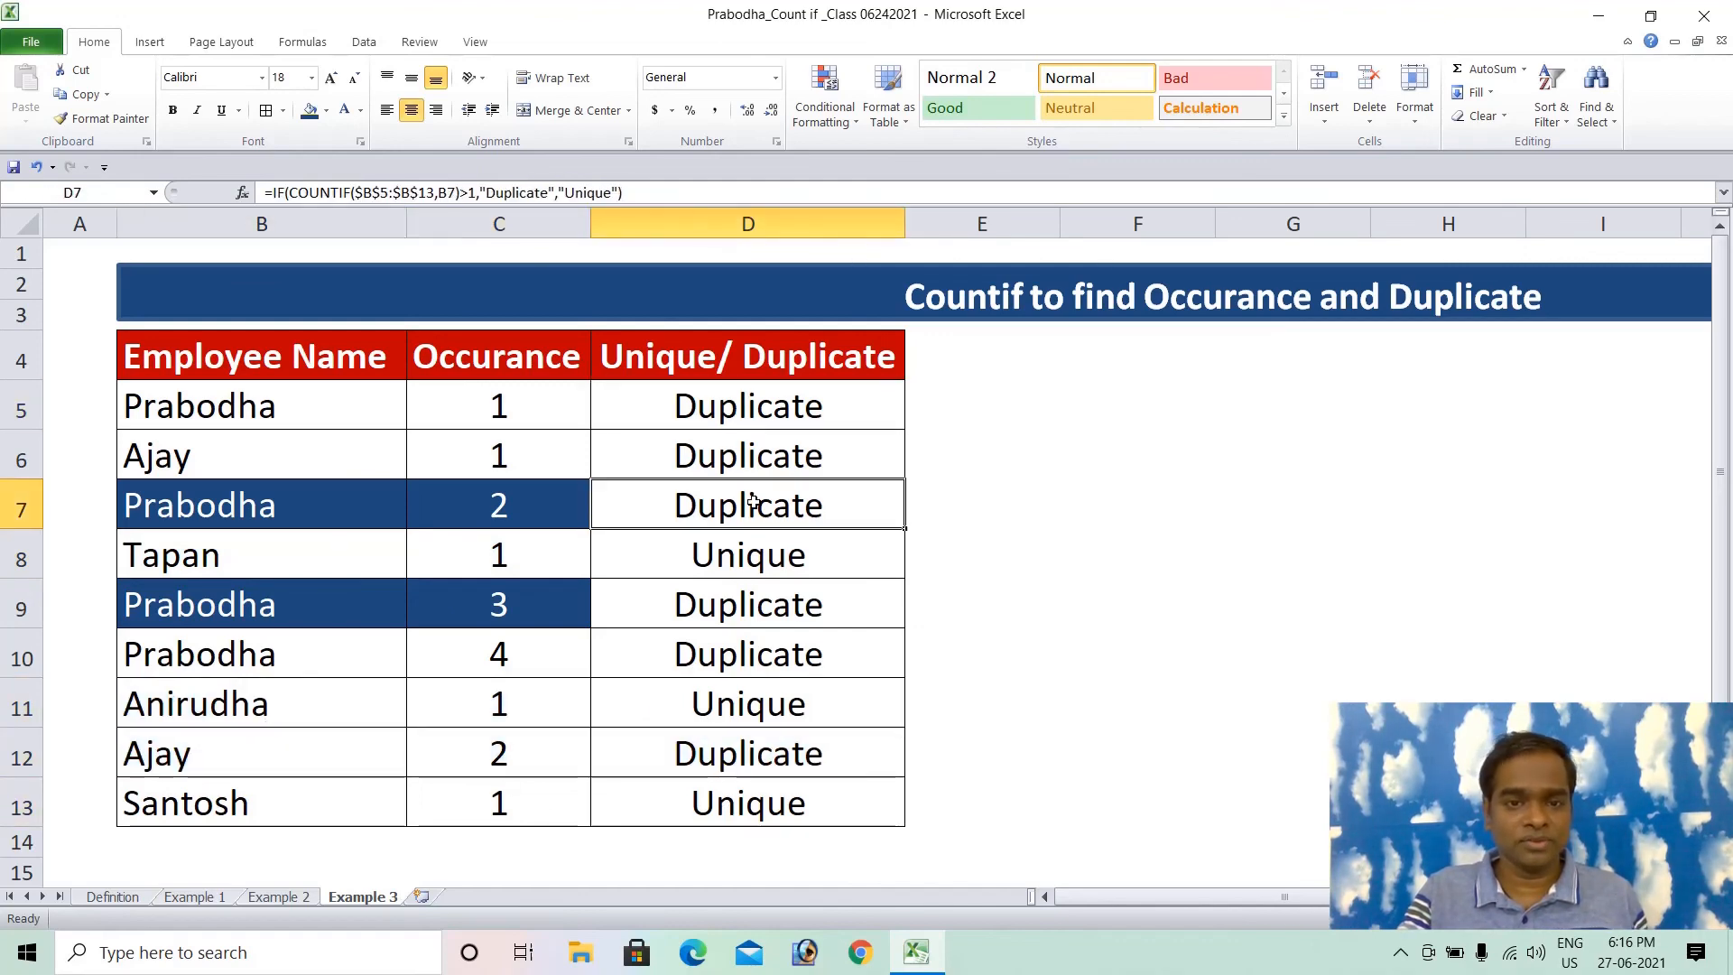
{"action": "left_click", "coordinate": [758, 601]}
Review the IF and COUNTIF formula in D5 with its referenced ranges, leaving it as it is
{"action": "left_click", "coordinate": [742, 408]}
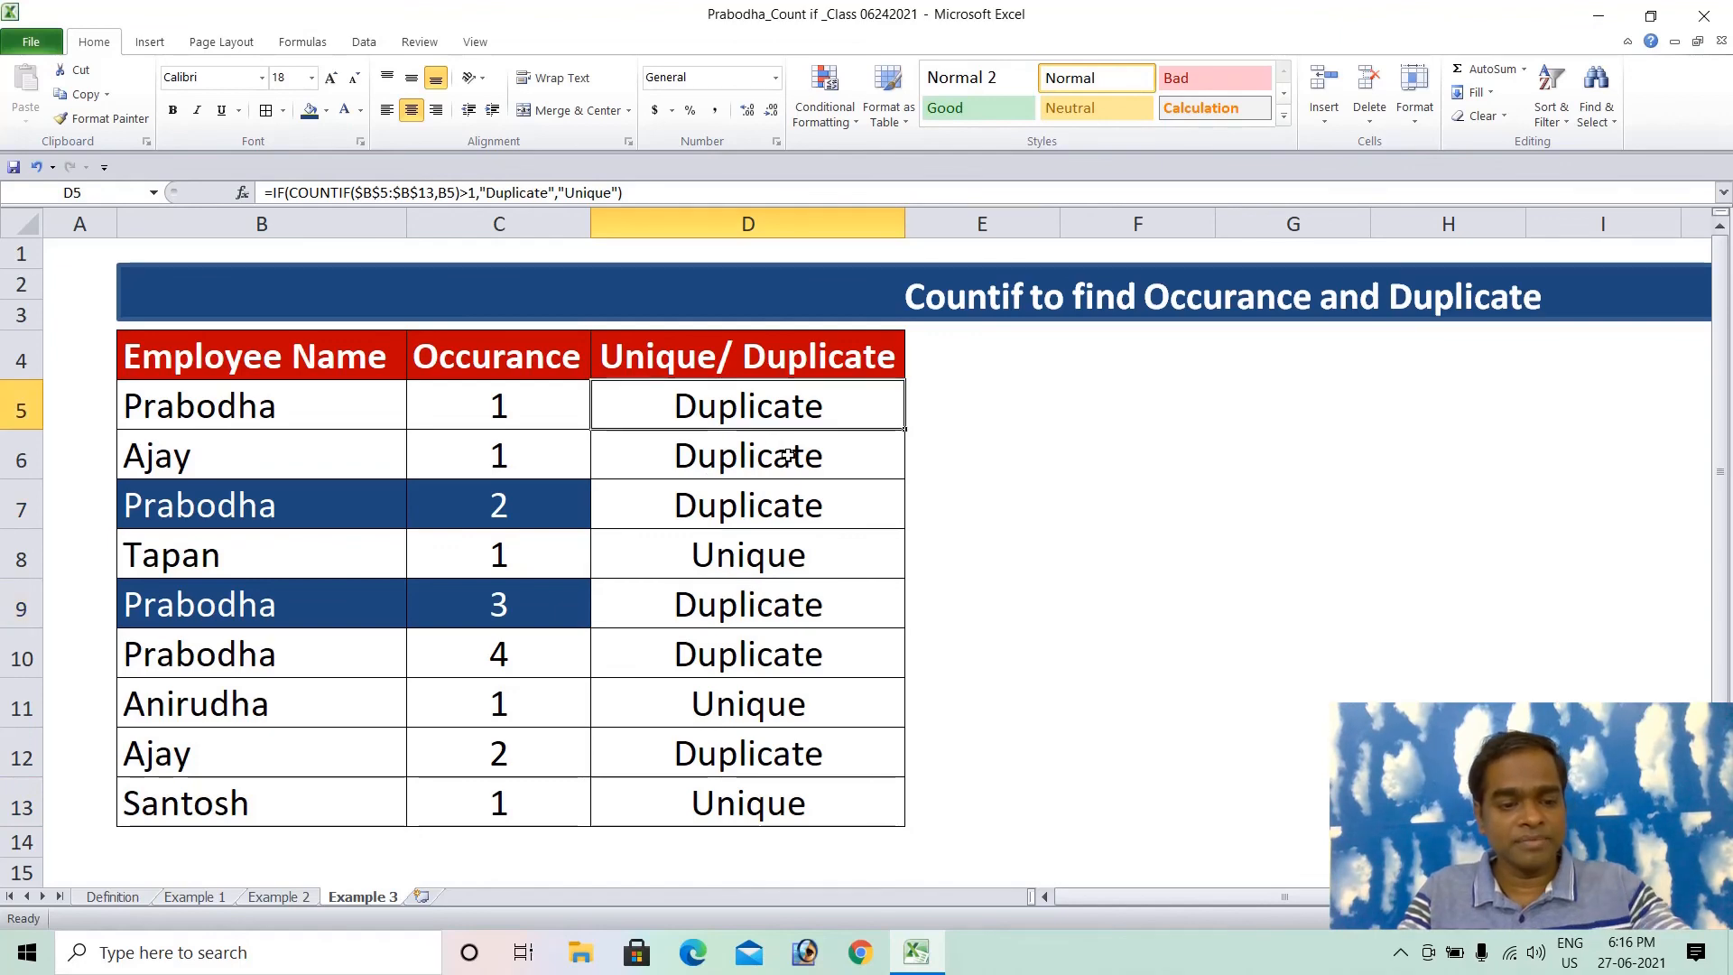
{"action": "key", "text": "F2"}
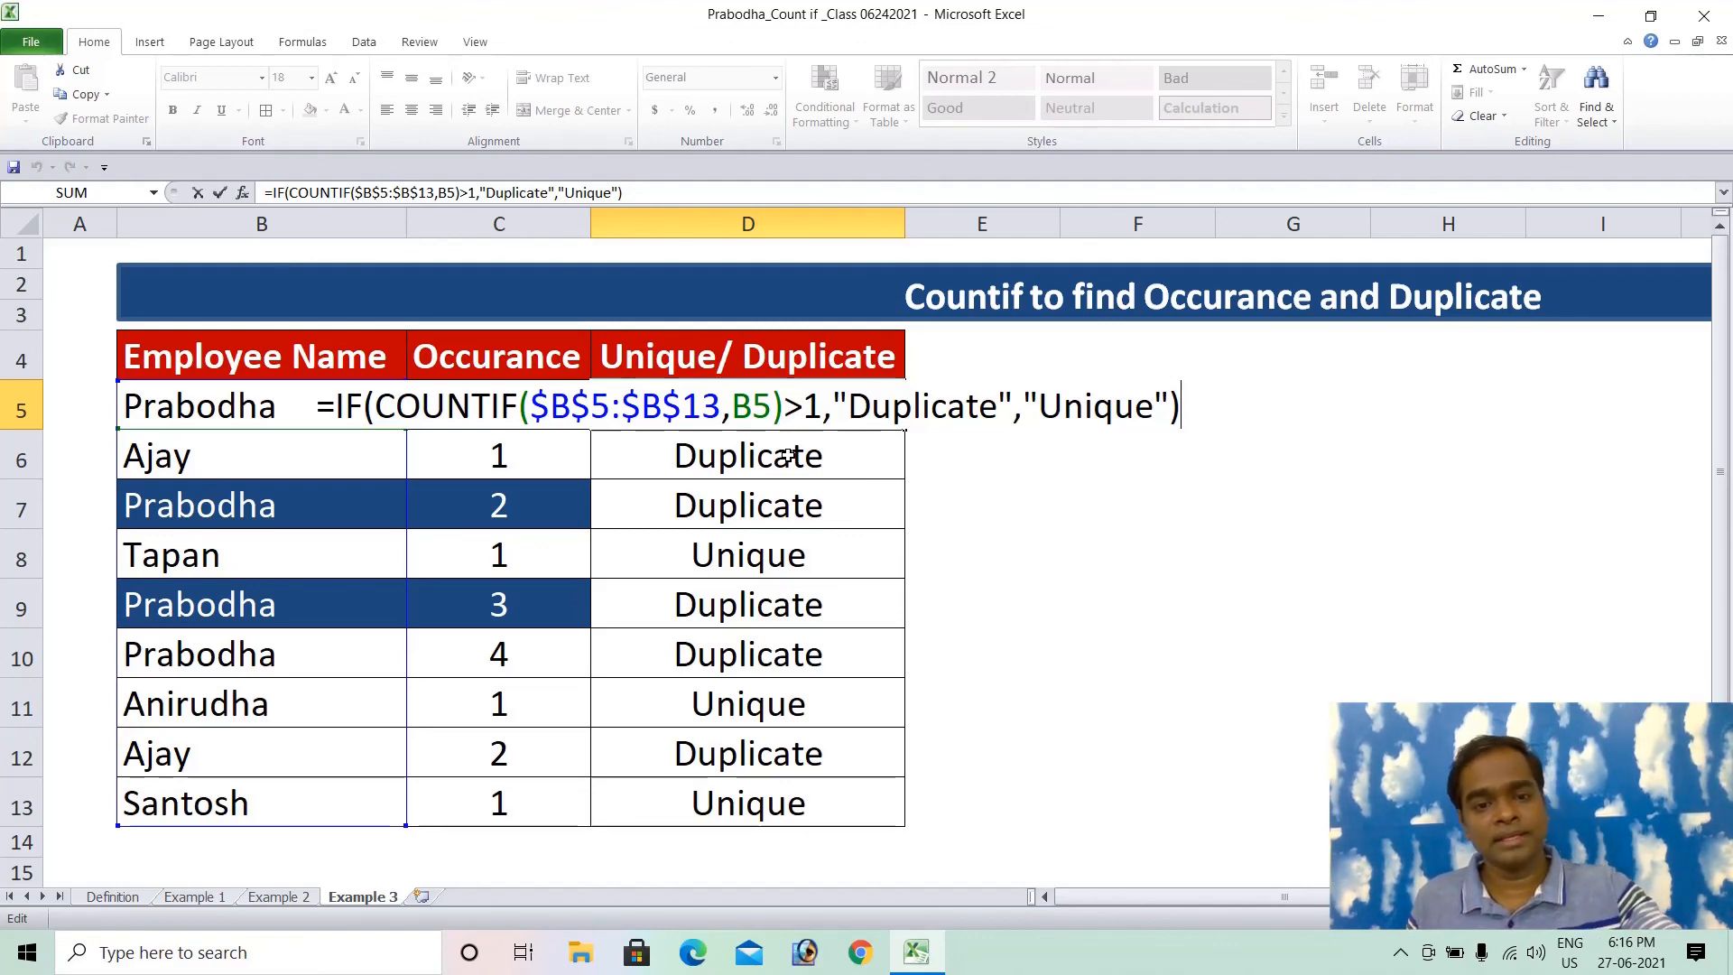
{"action": "key", "text": "ctrl+Return"}
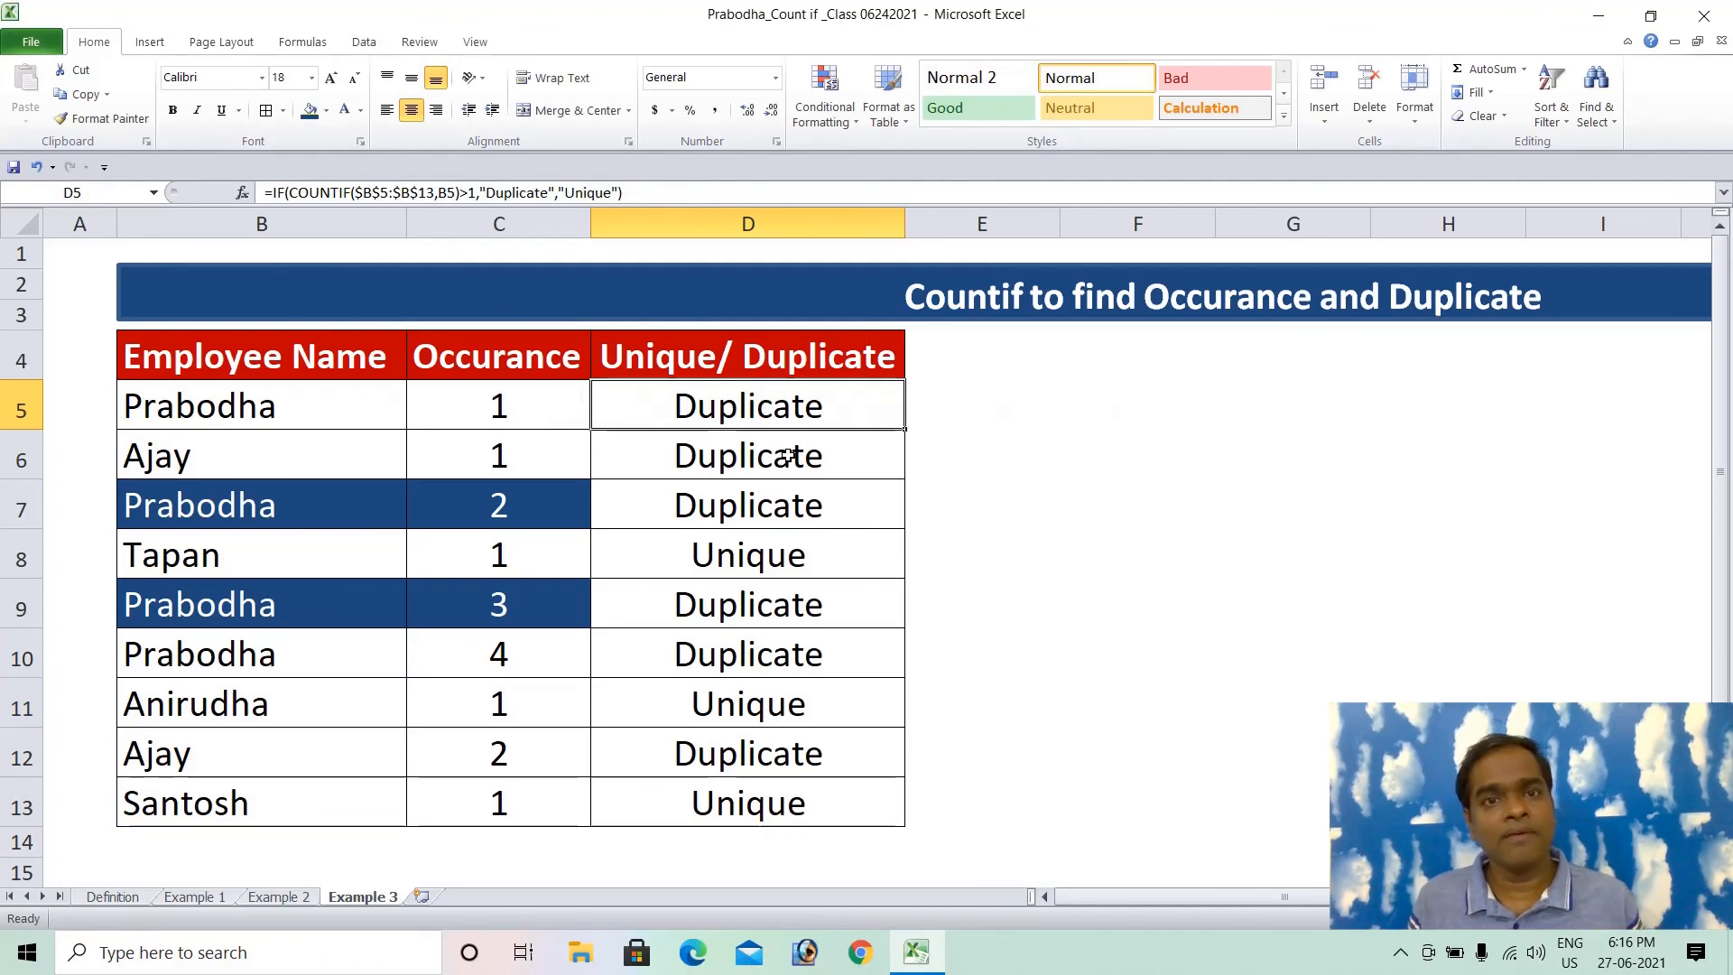